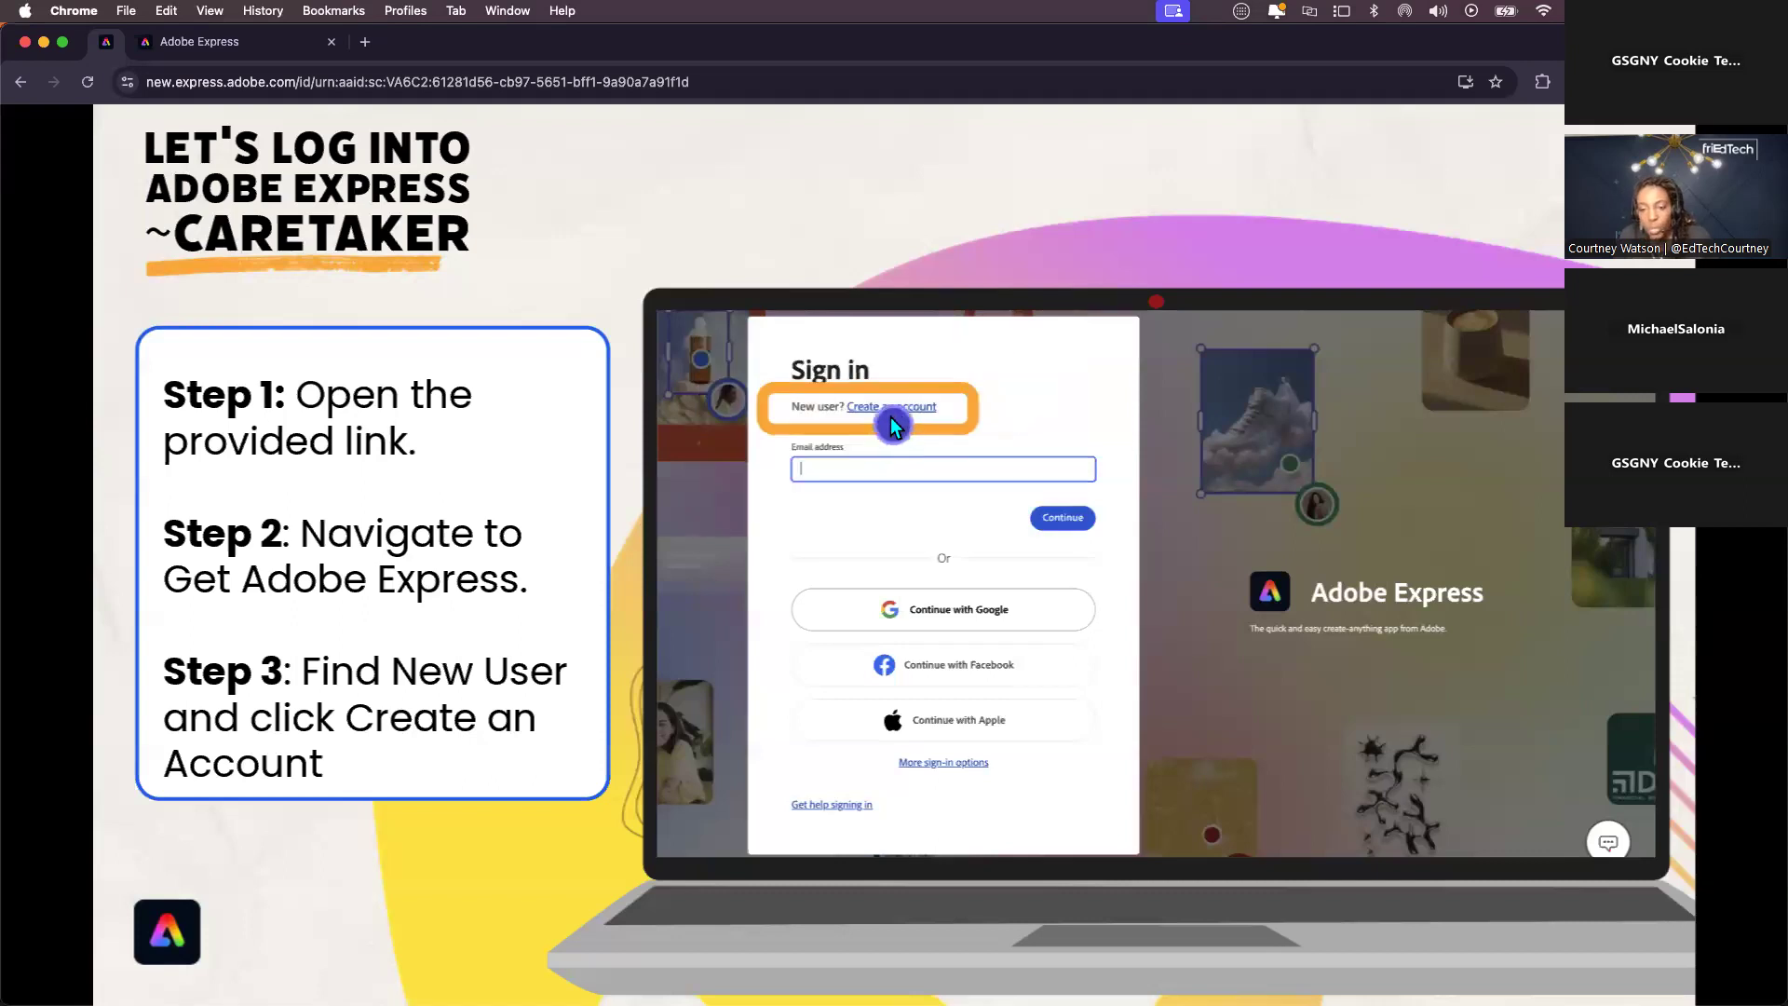
- Advance the presentation through the caregiver account-creation slide to the sample designs and switch to the other Adobe Express page
key("Right")
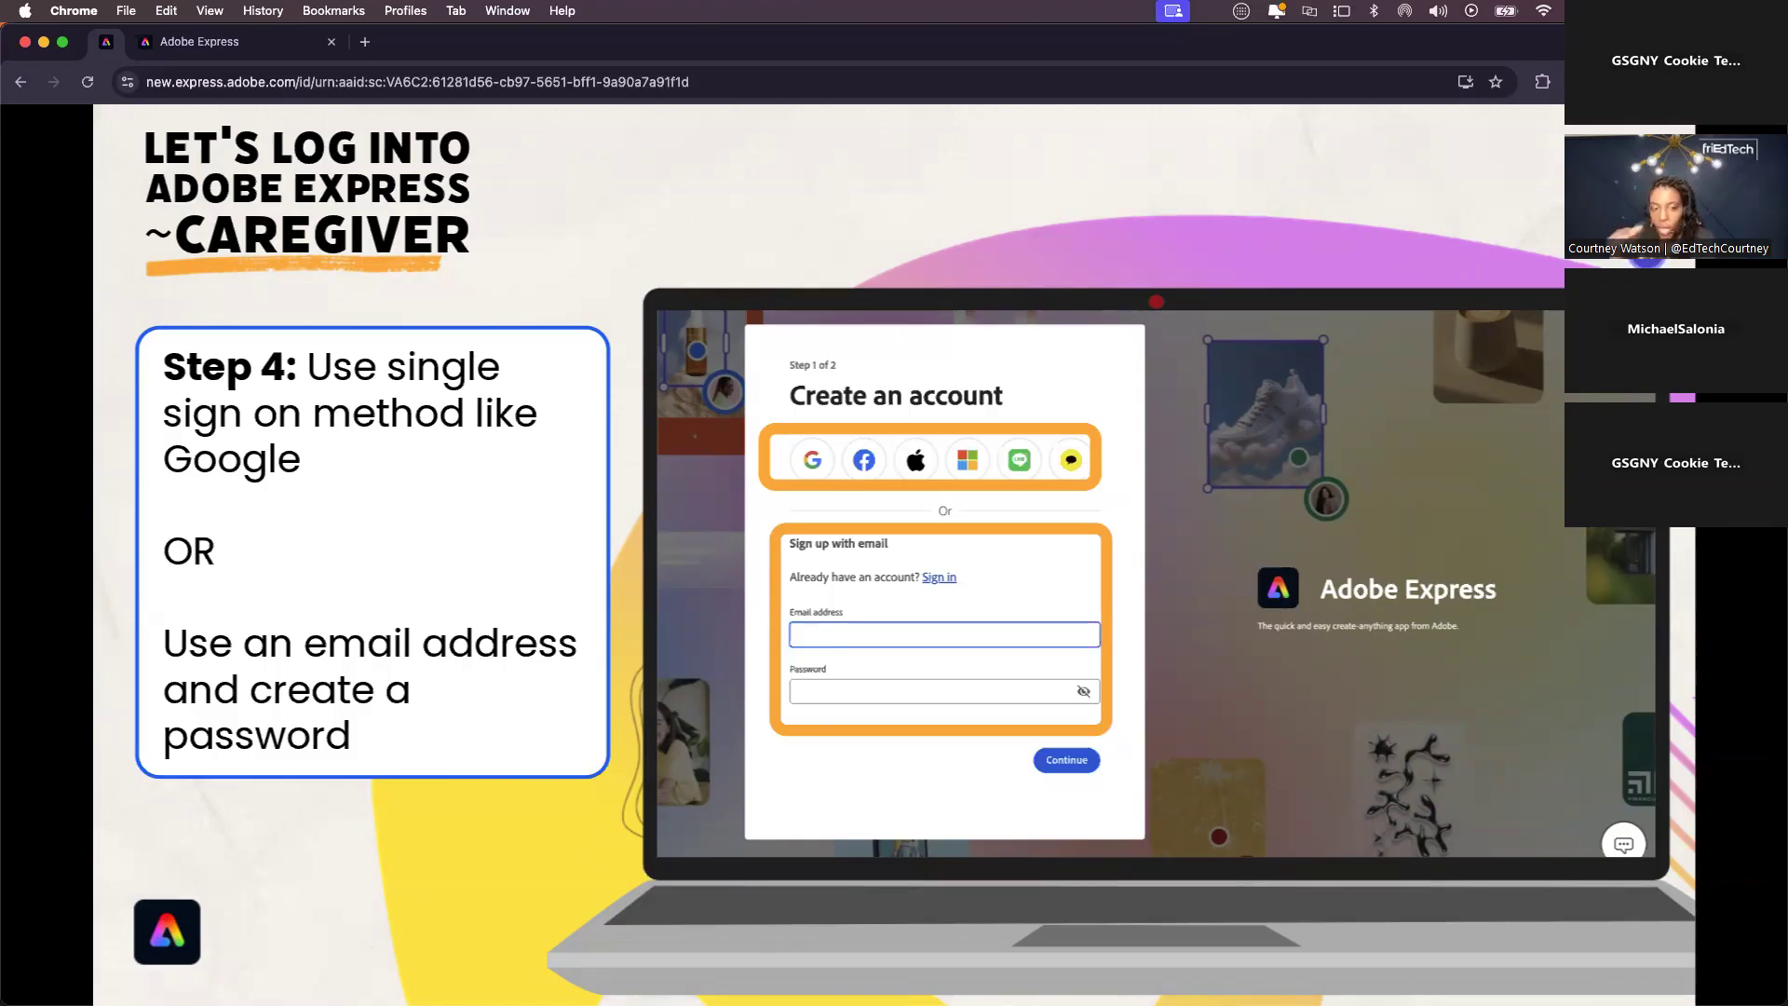
key("Right")
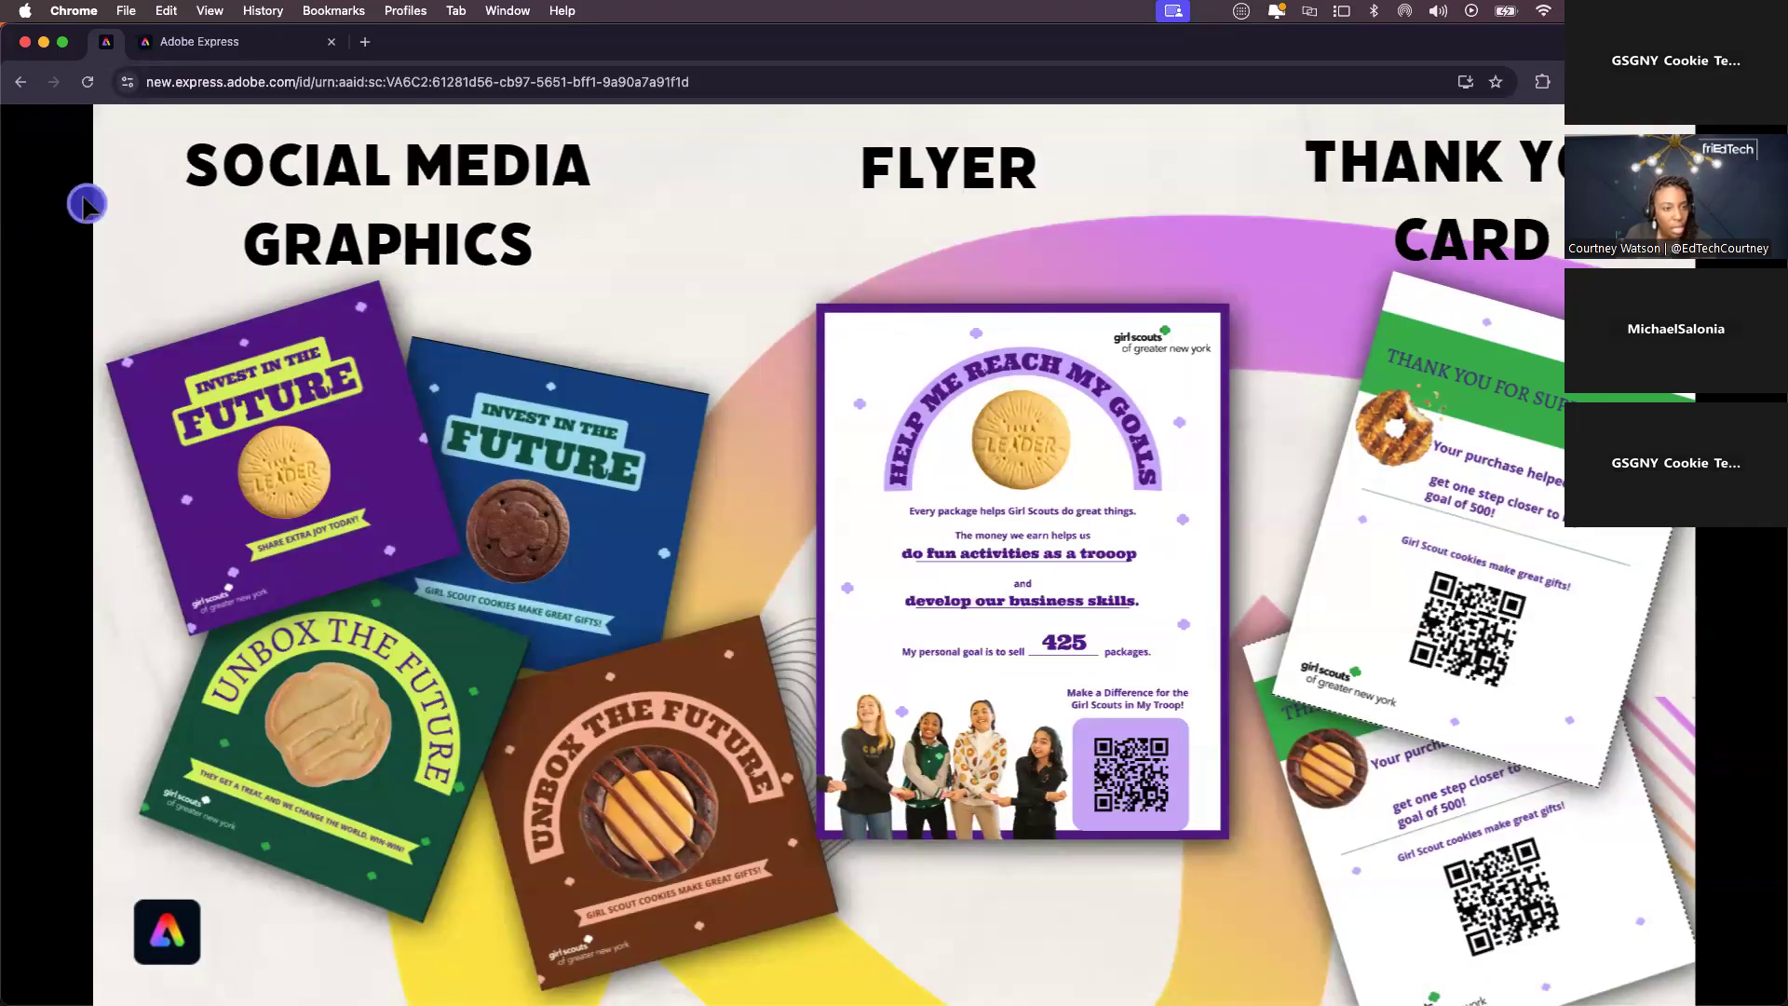
left_click(194, 49)
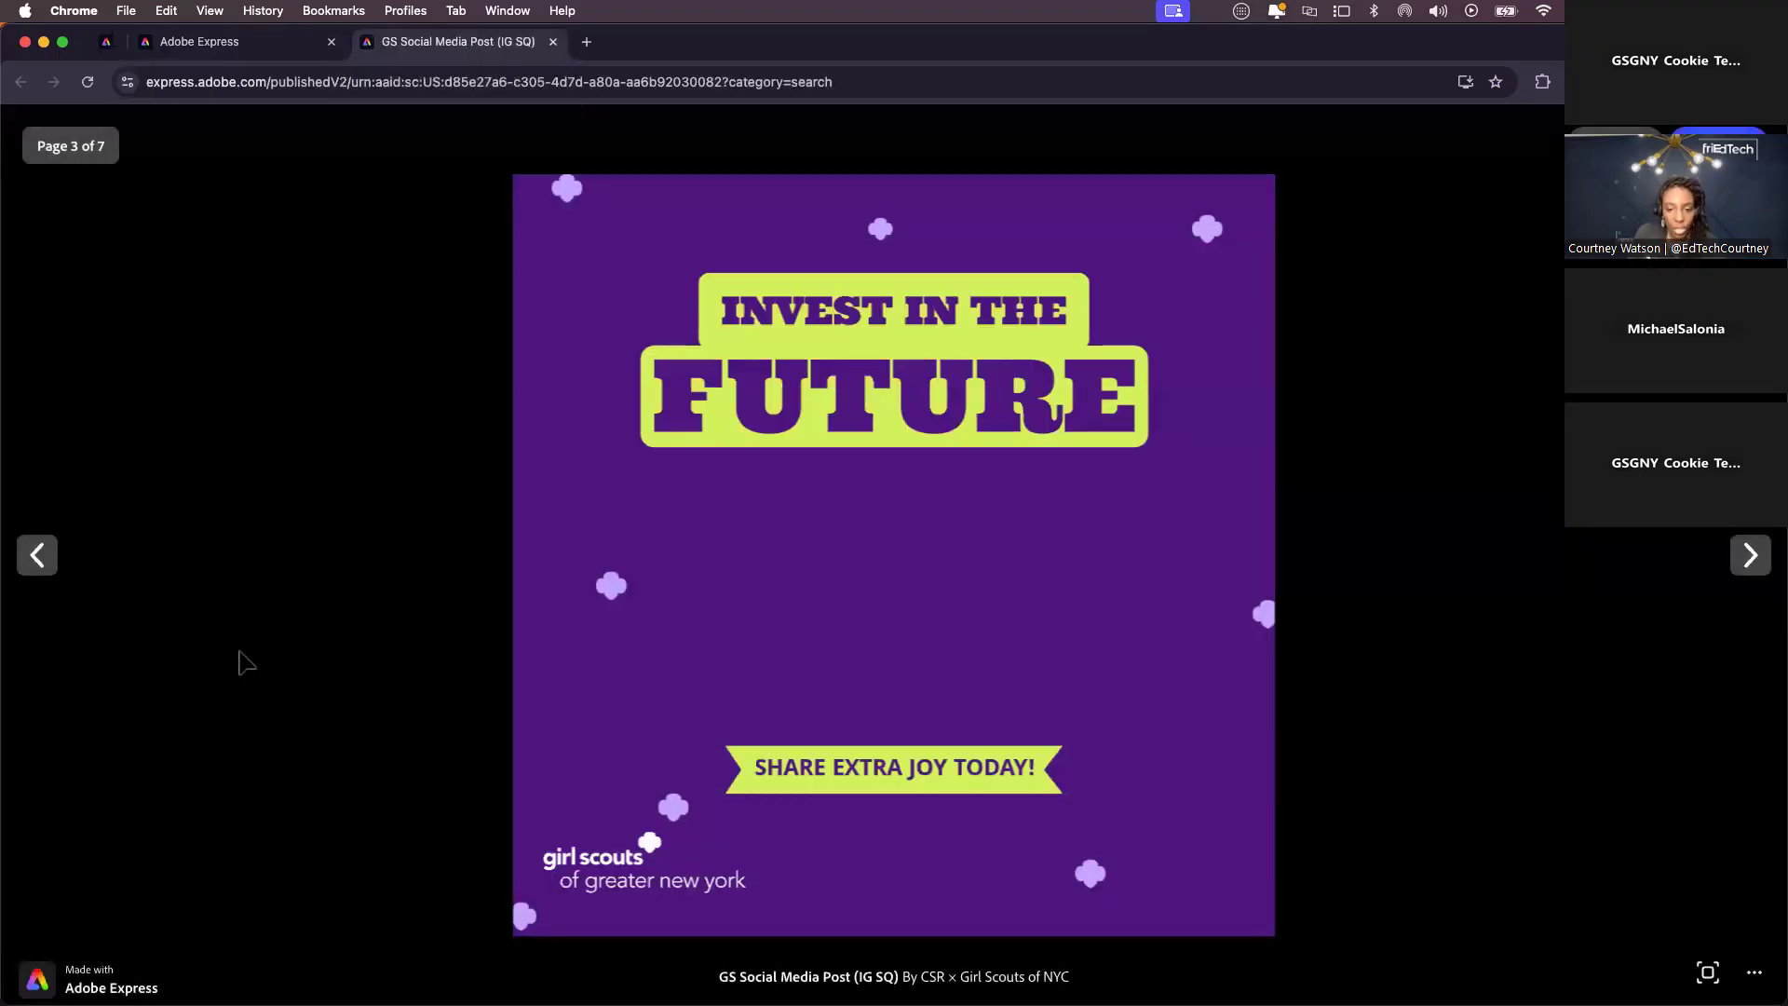
- Preview pages 1 to 4 of the GS Social Media Post (IG SQ) template and remix it into an editable design
left_click(40, 564)
left_click(39, 563)
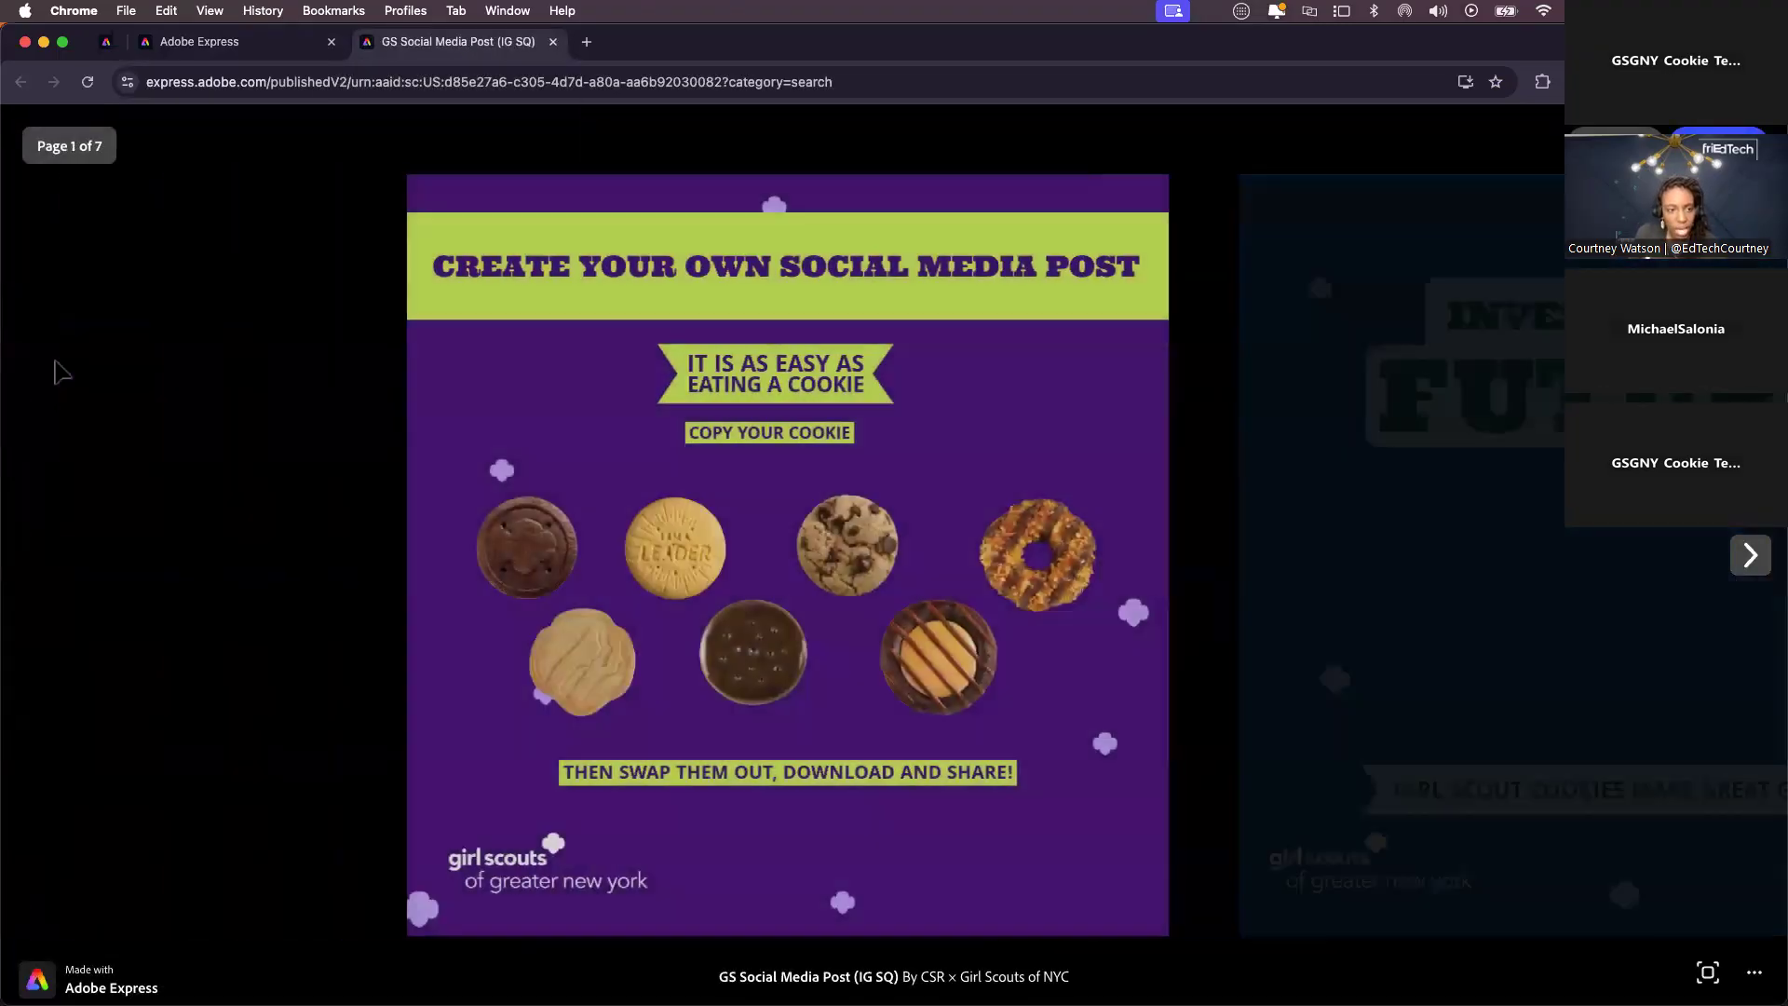
scroll(88, 159, "up", 3)
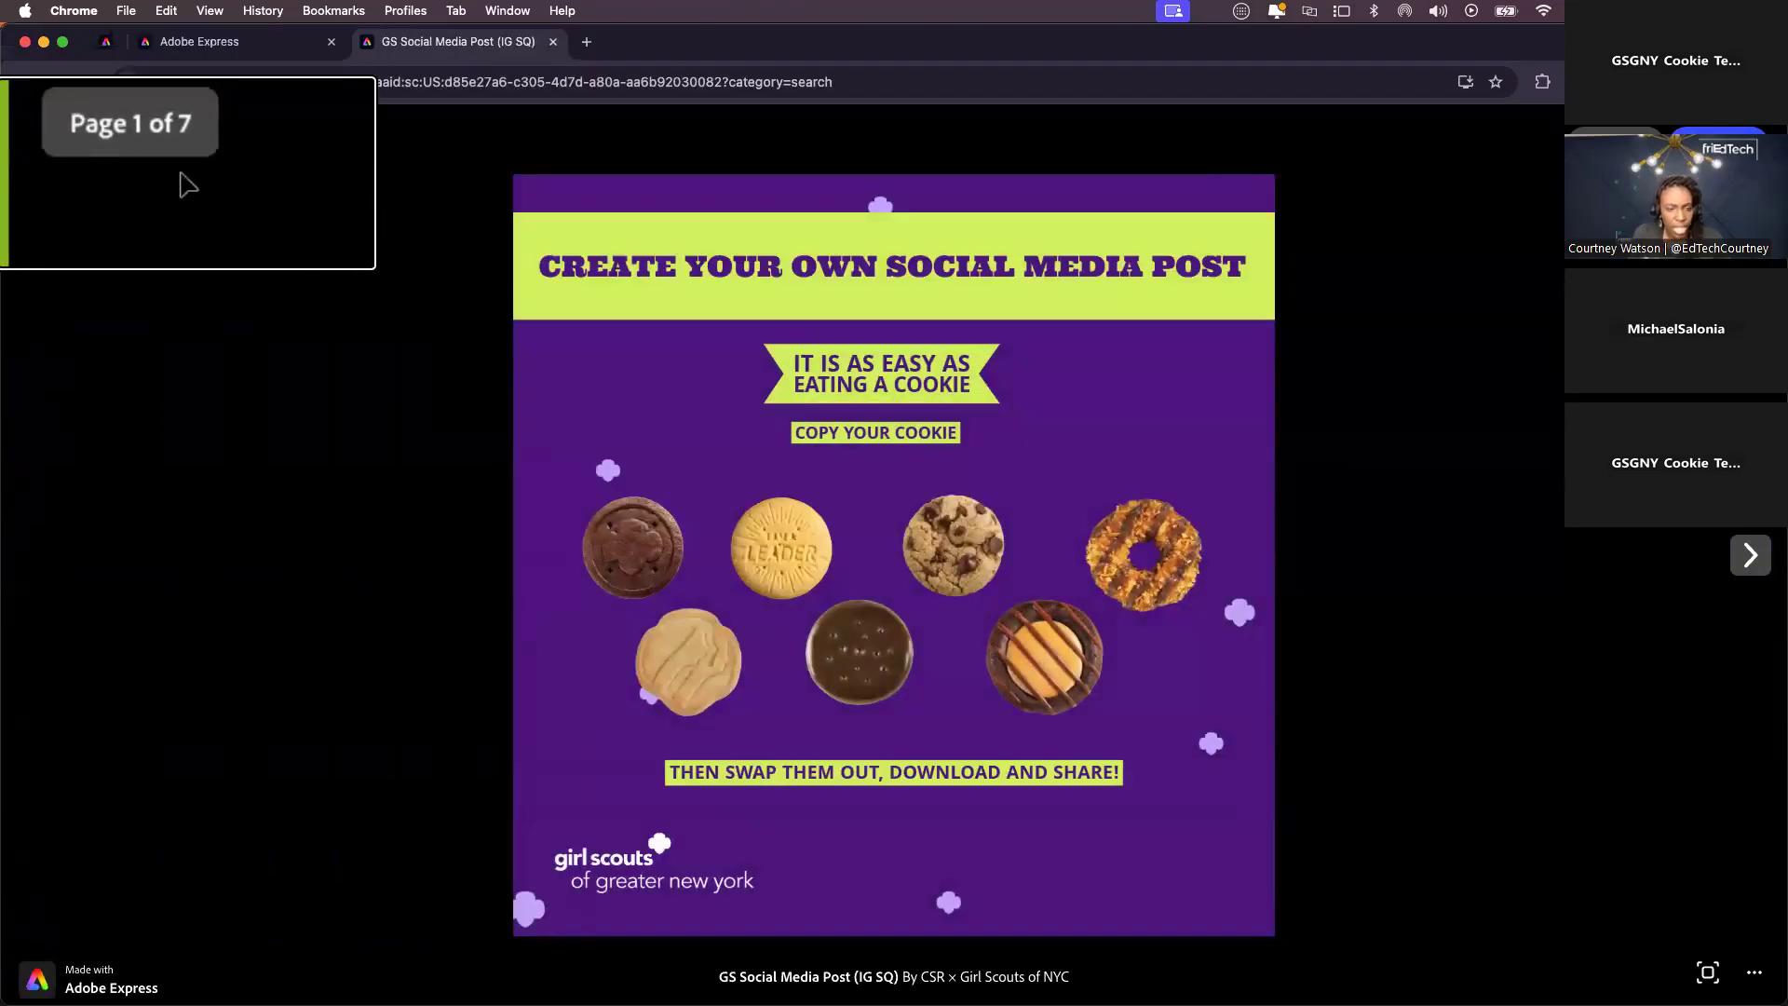
scroll(180, 173, "down", 3)
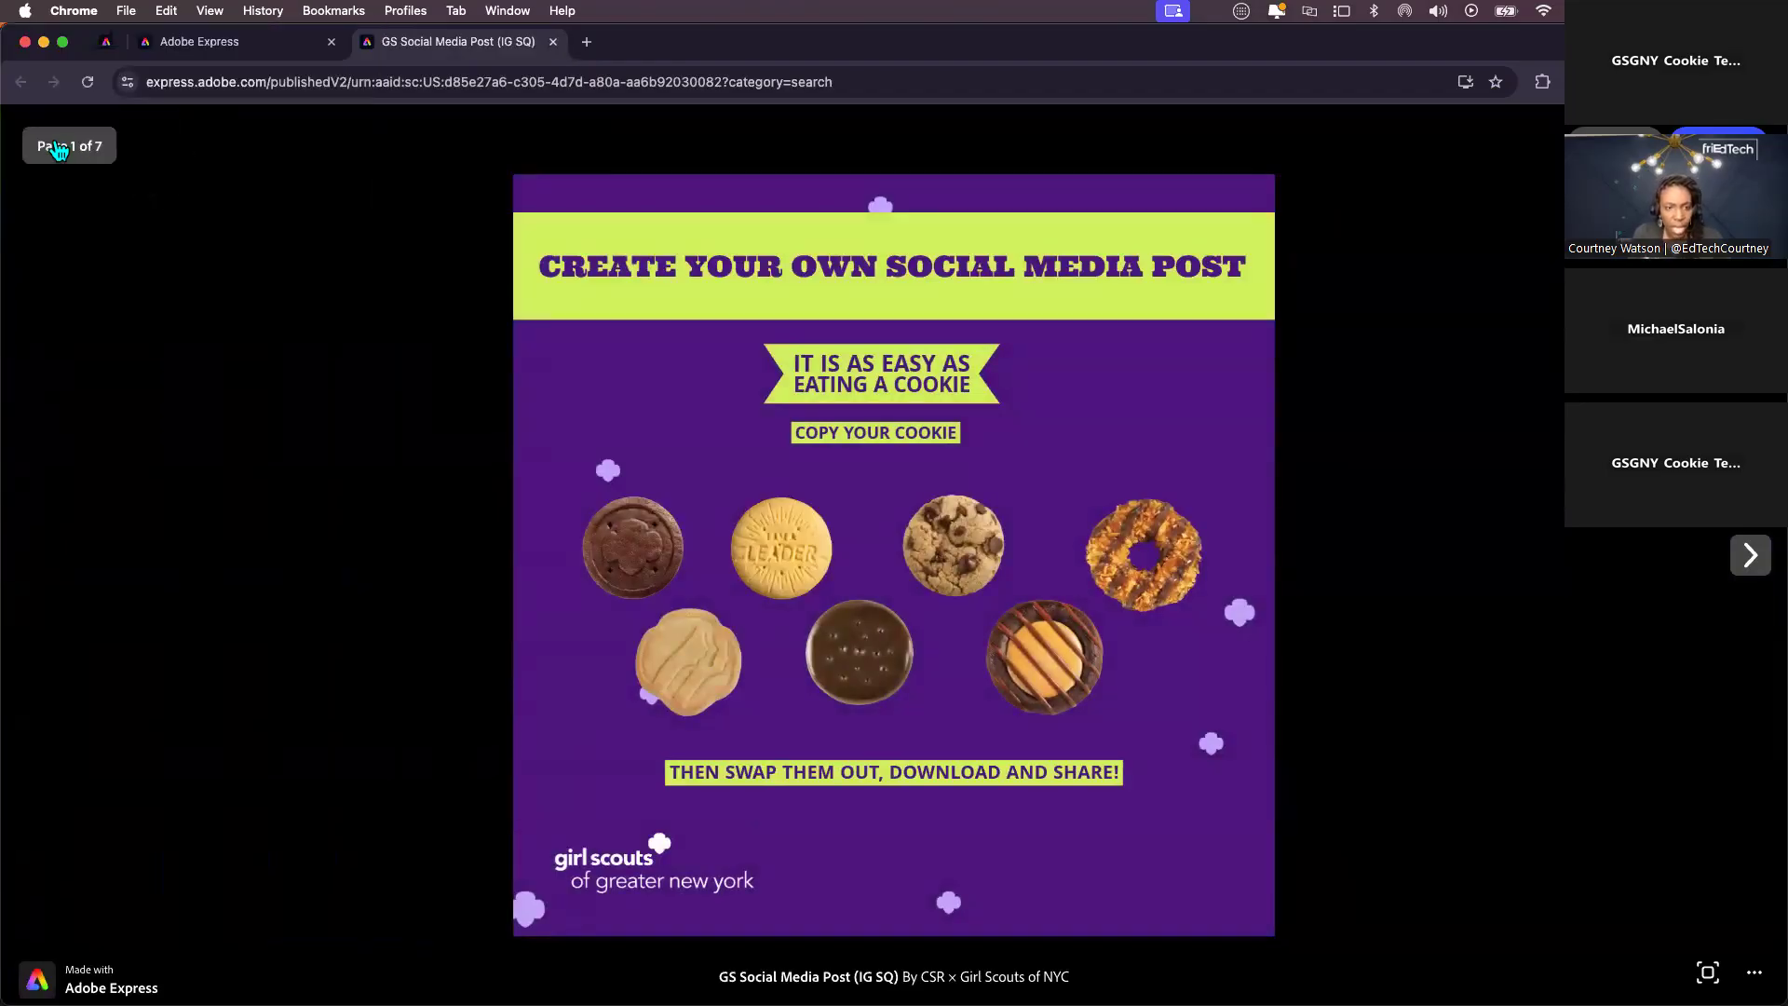
left_click(1752, 570)
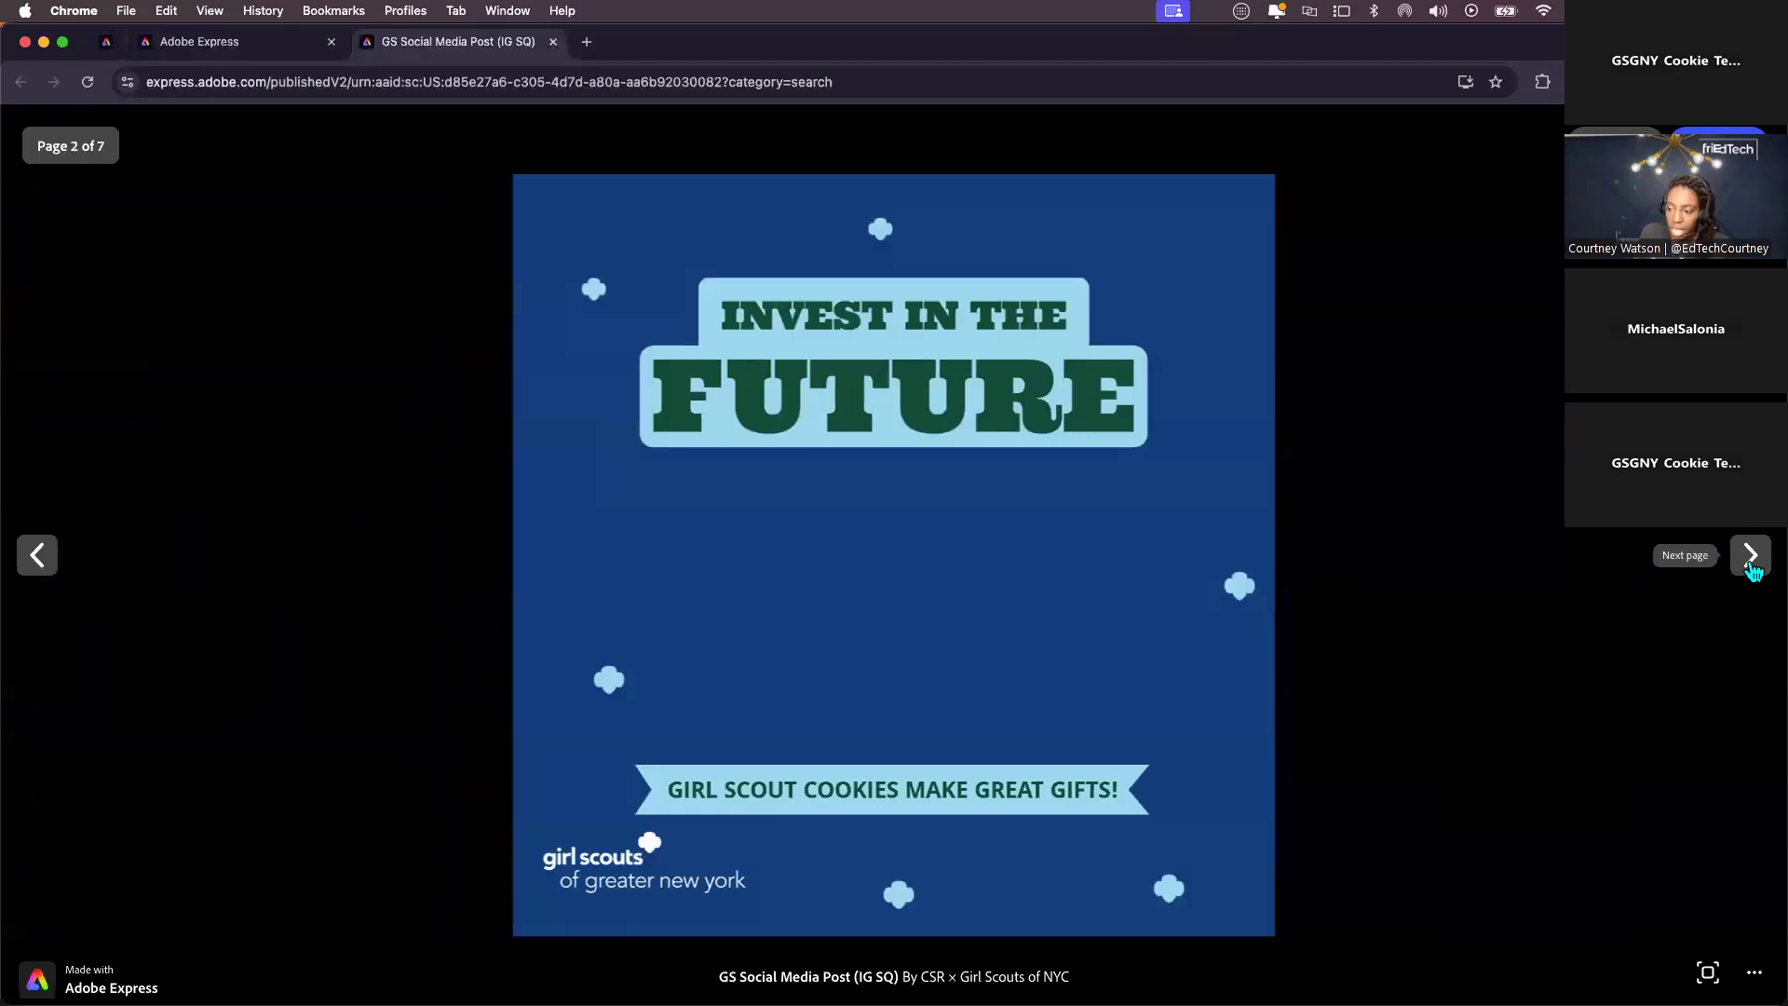
left_click(1752, 570)
left_click(1752, 570)
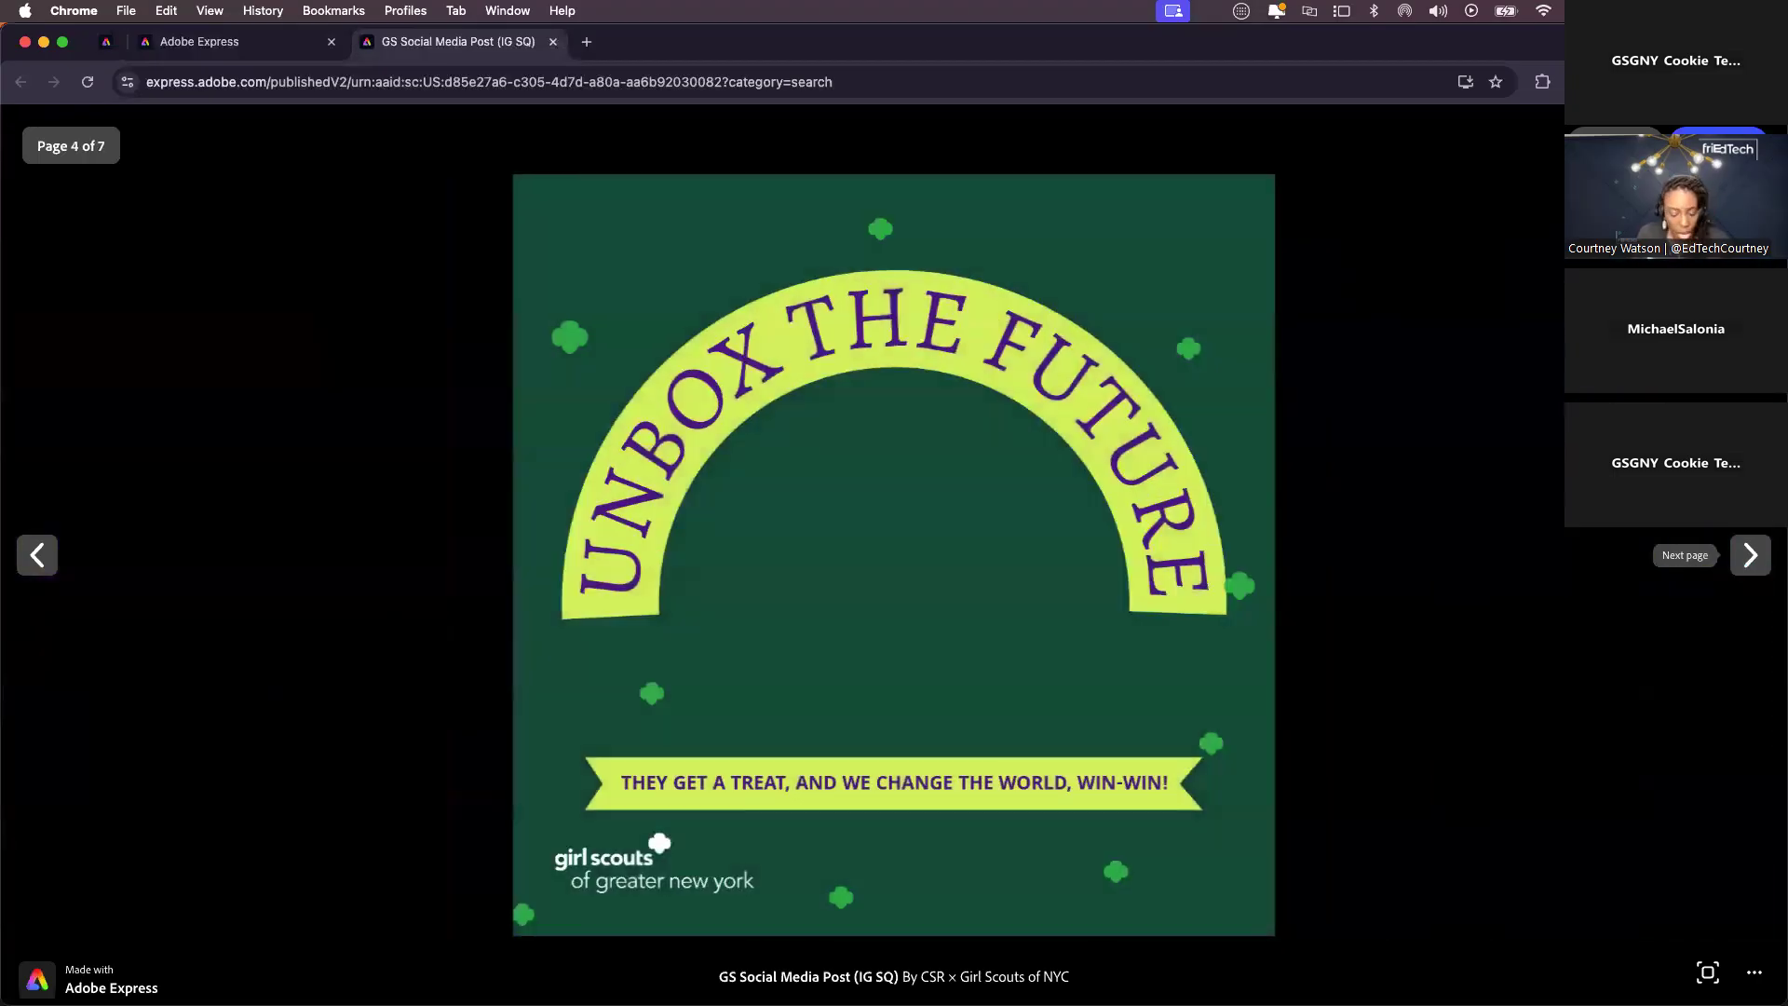
scroll(1768, 153, "up", 3)
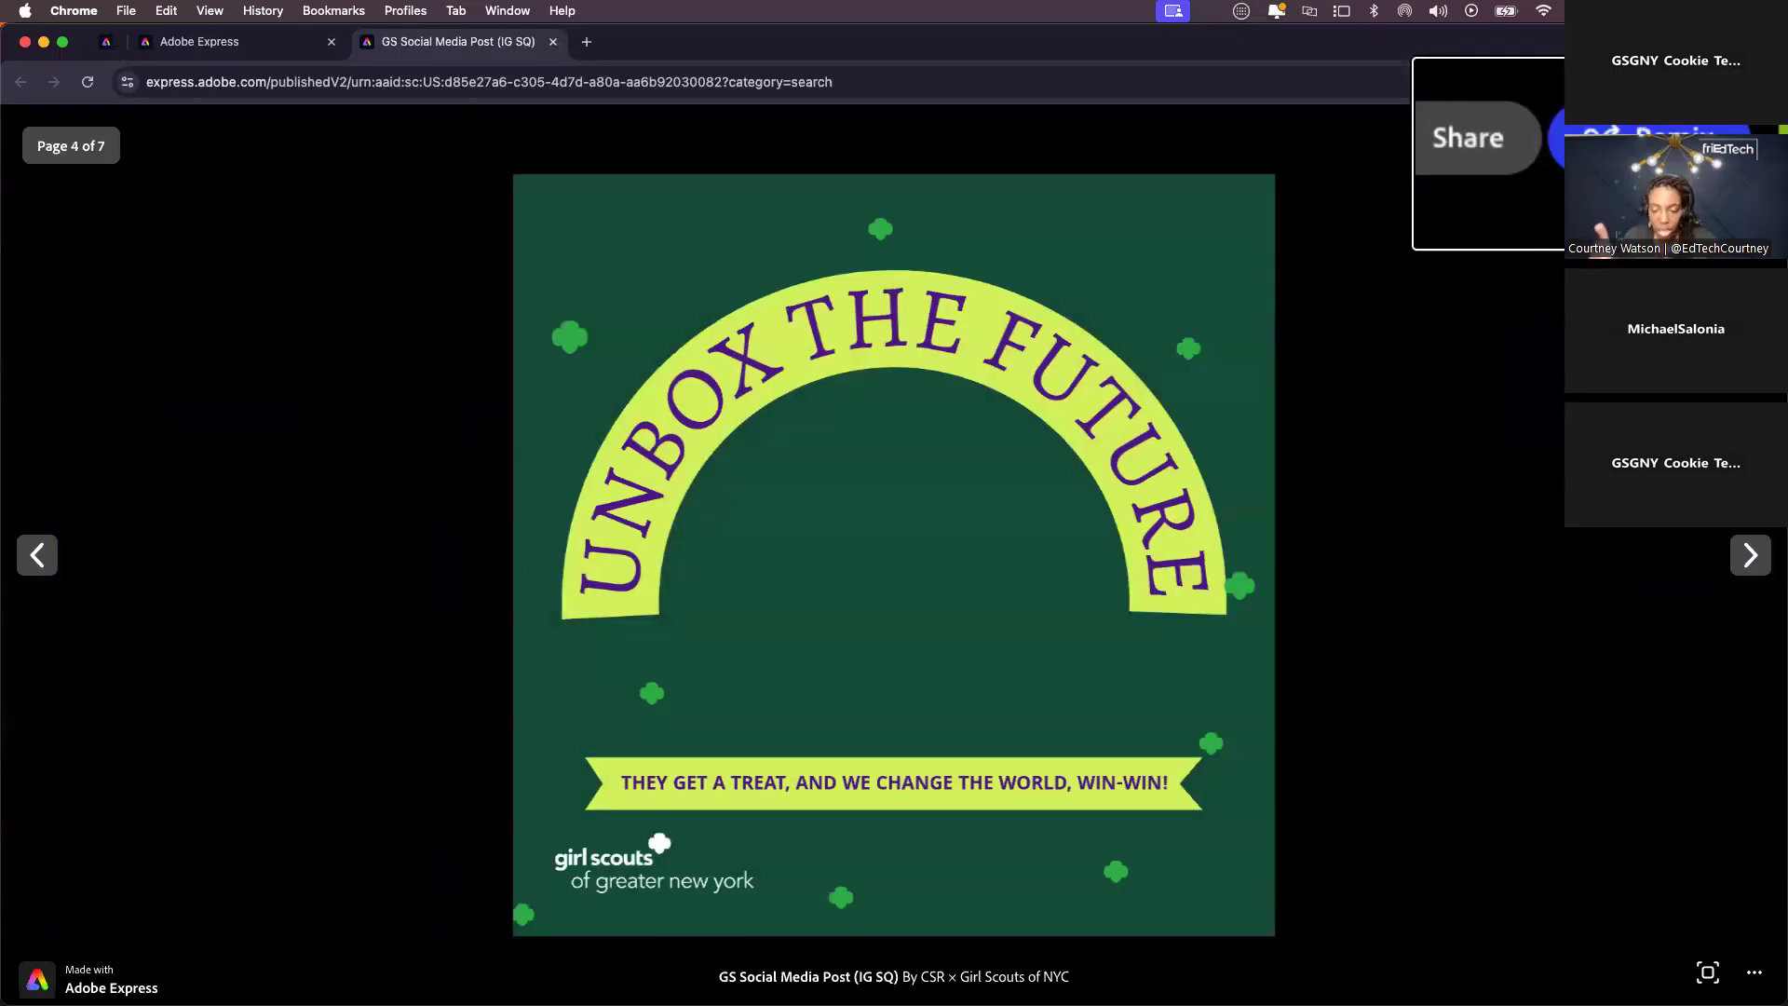
scroll(1768, 154, "down", 3)
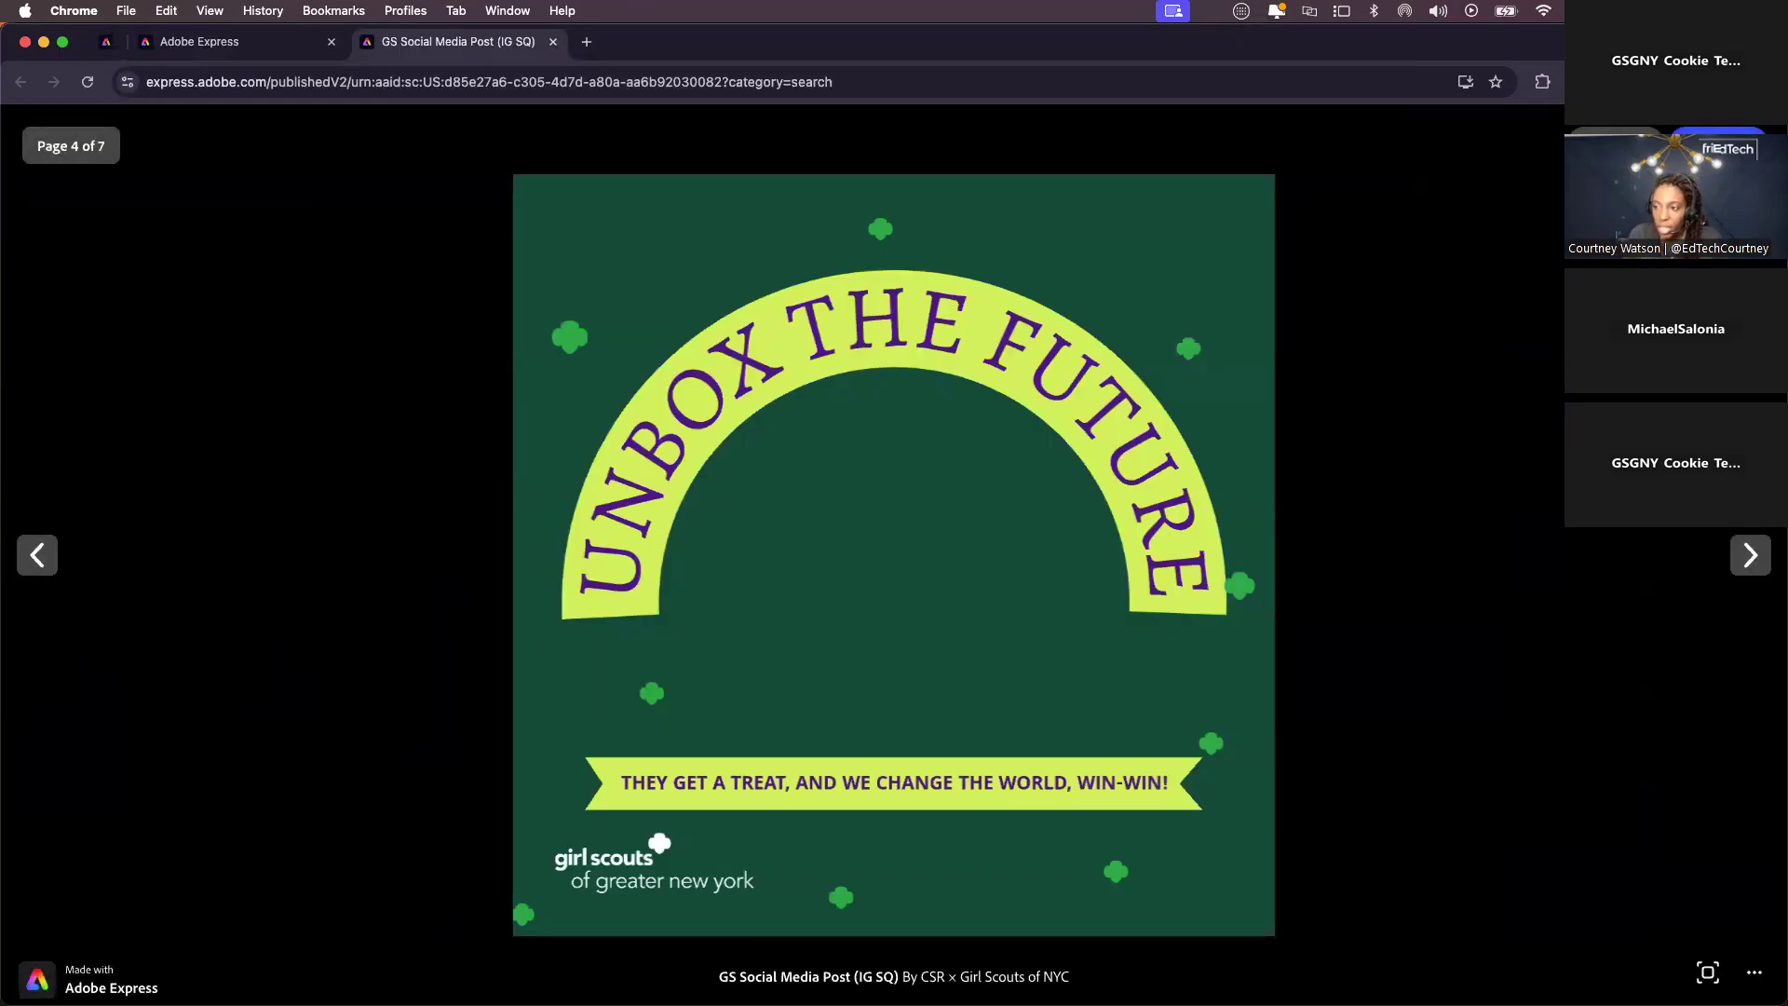
left_click(1718, 132)
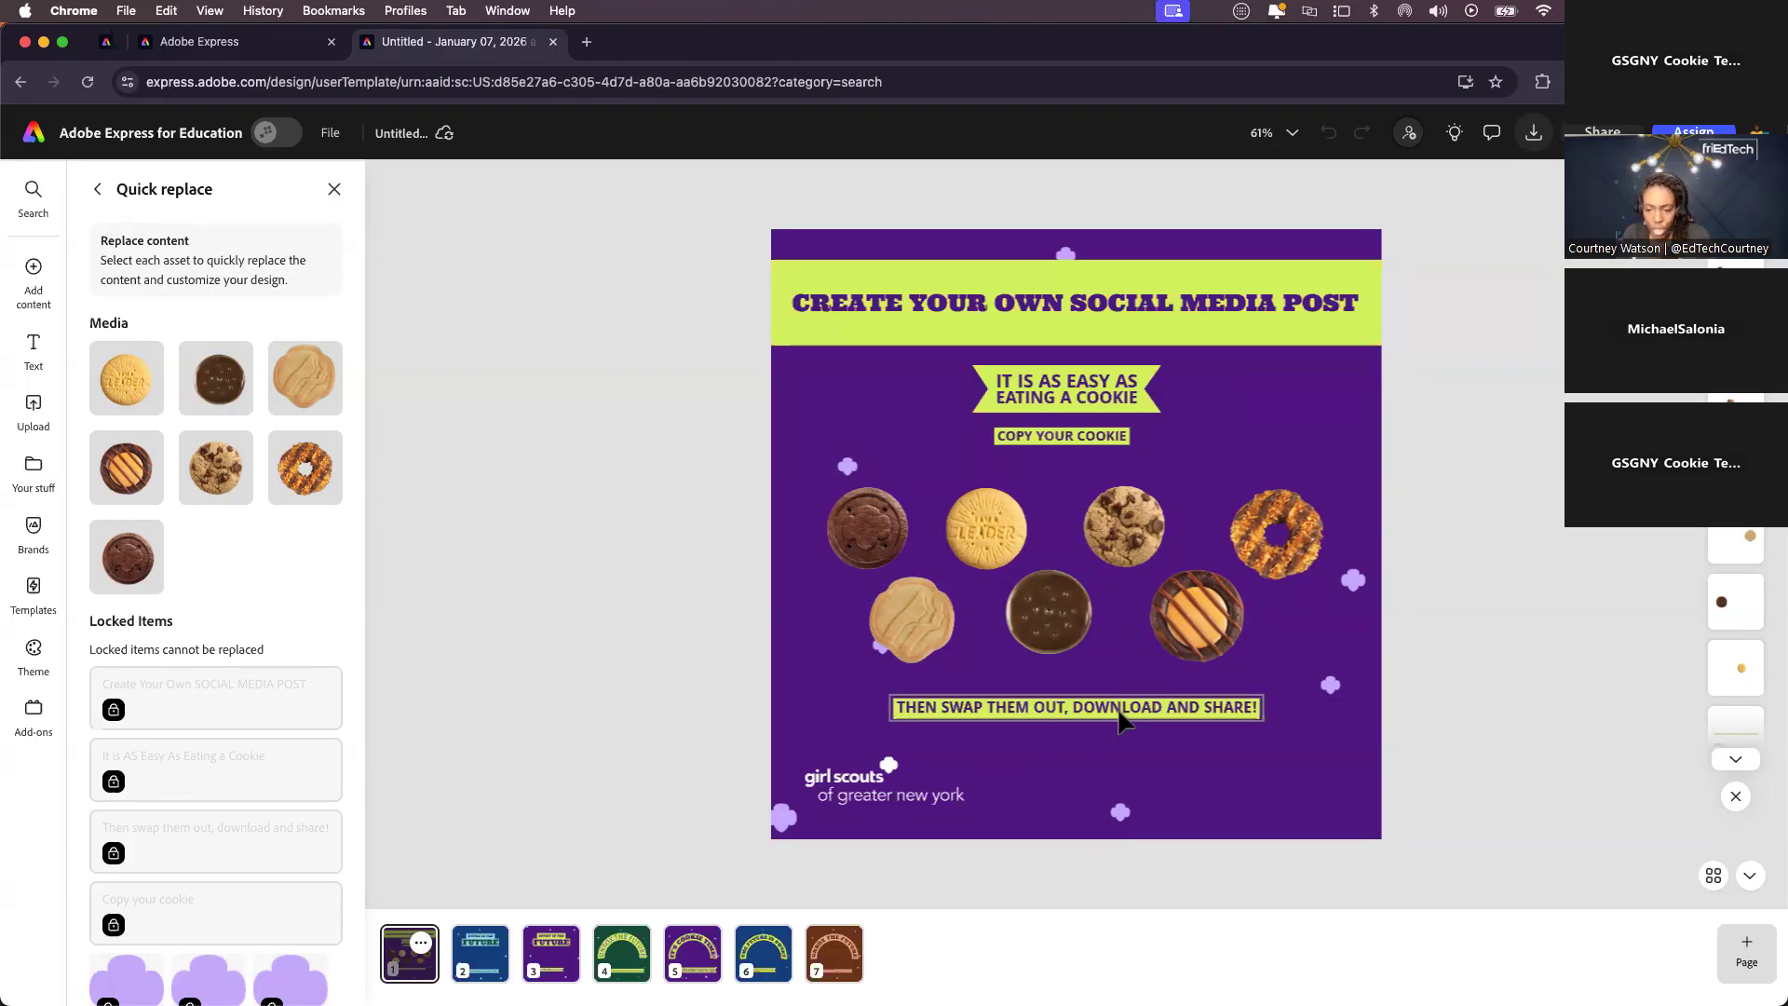
- Review the designs on pages 2 through 7 one by one and return to the cookie page, page 1
left_click(479, 964)
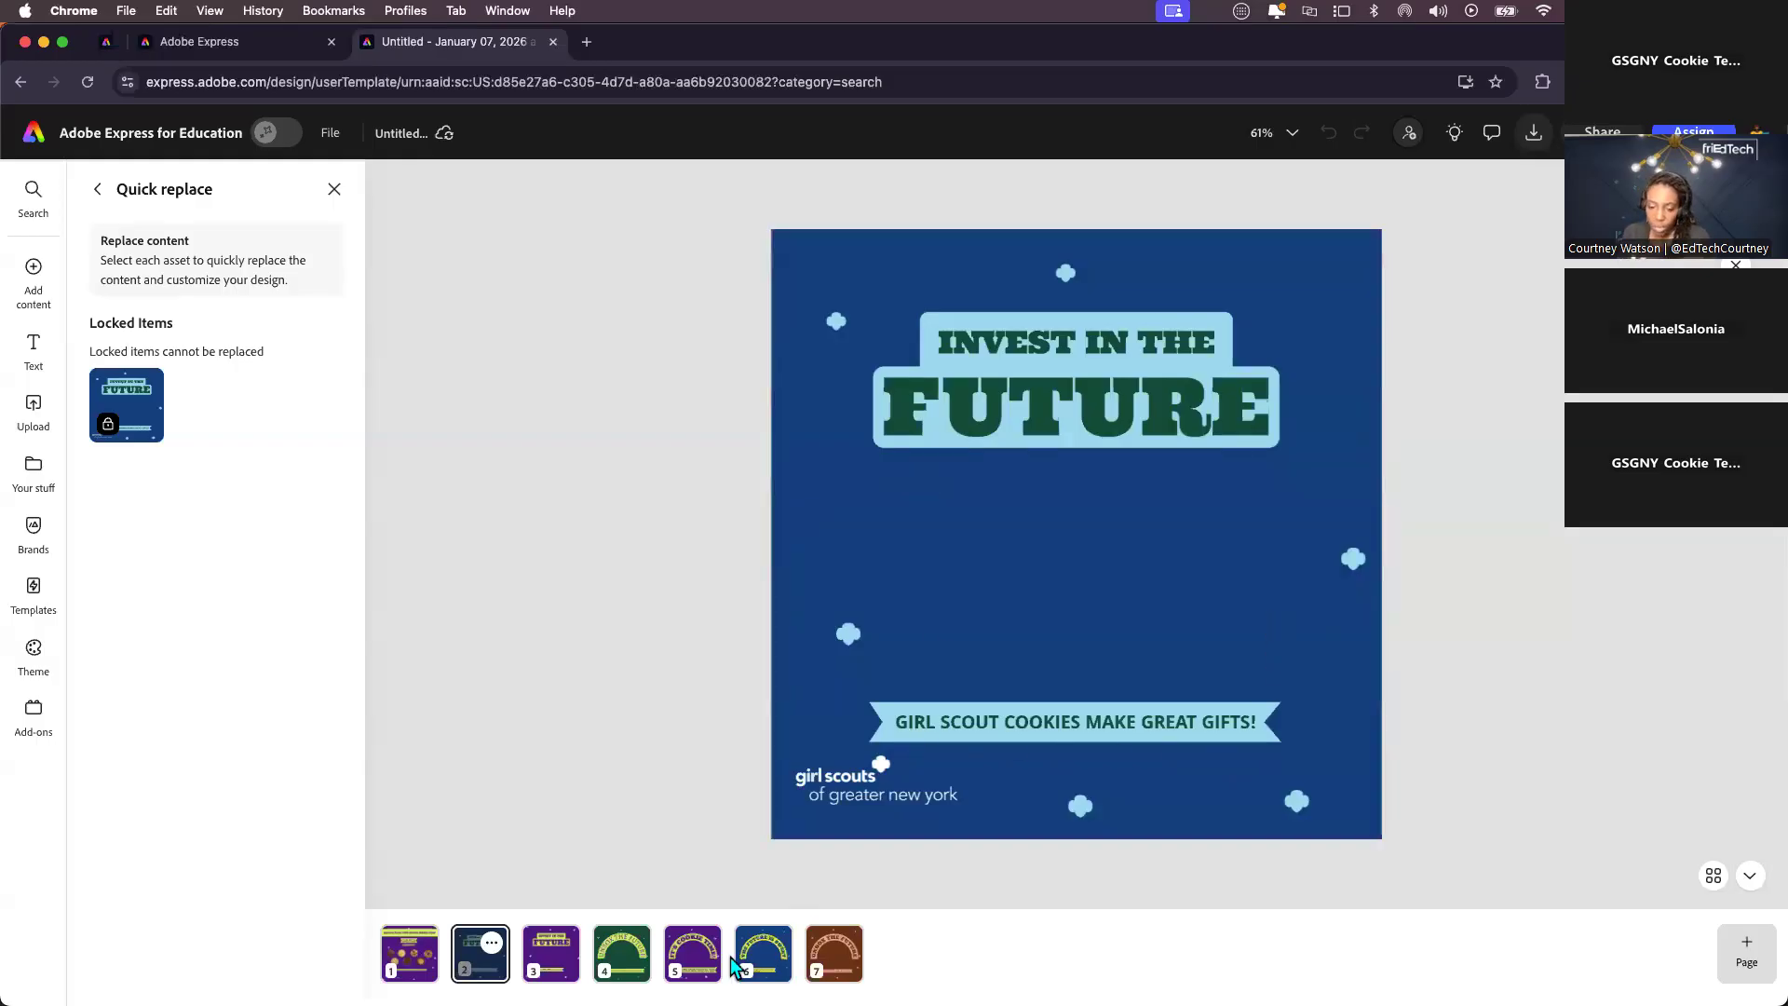
left_click(551, 952)
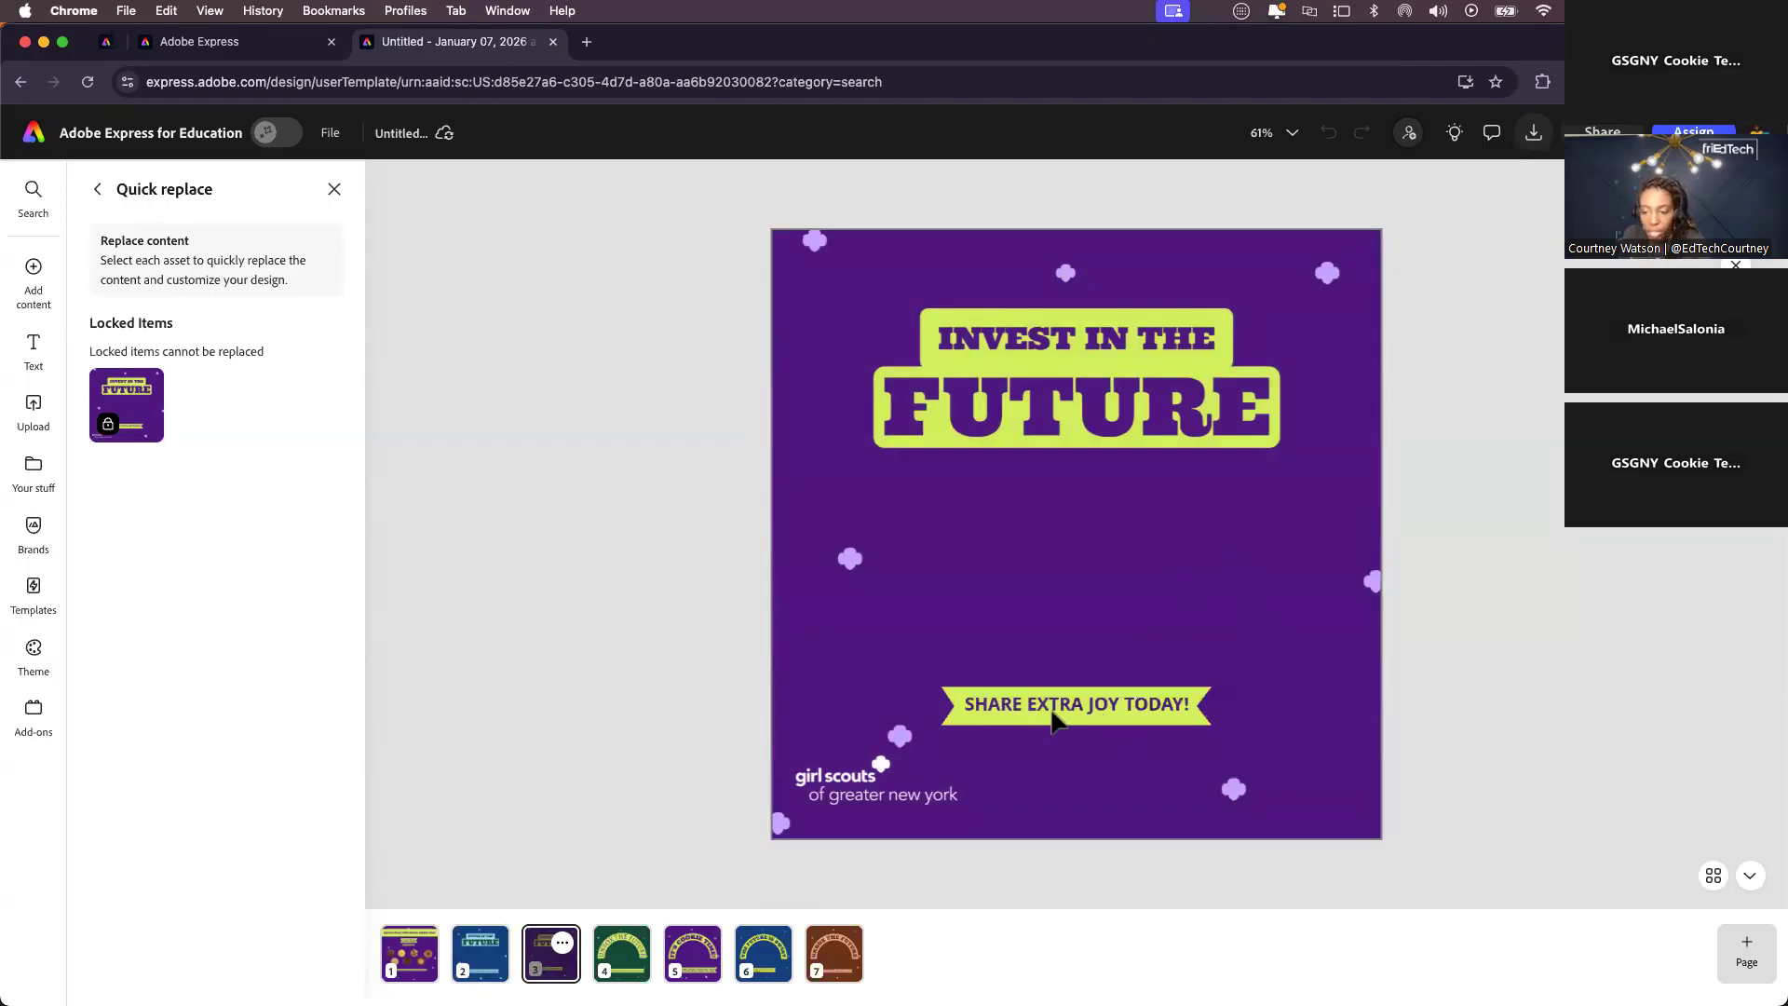
left_click(618, 954)
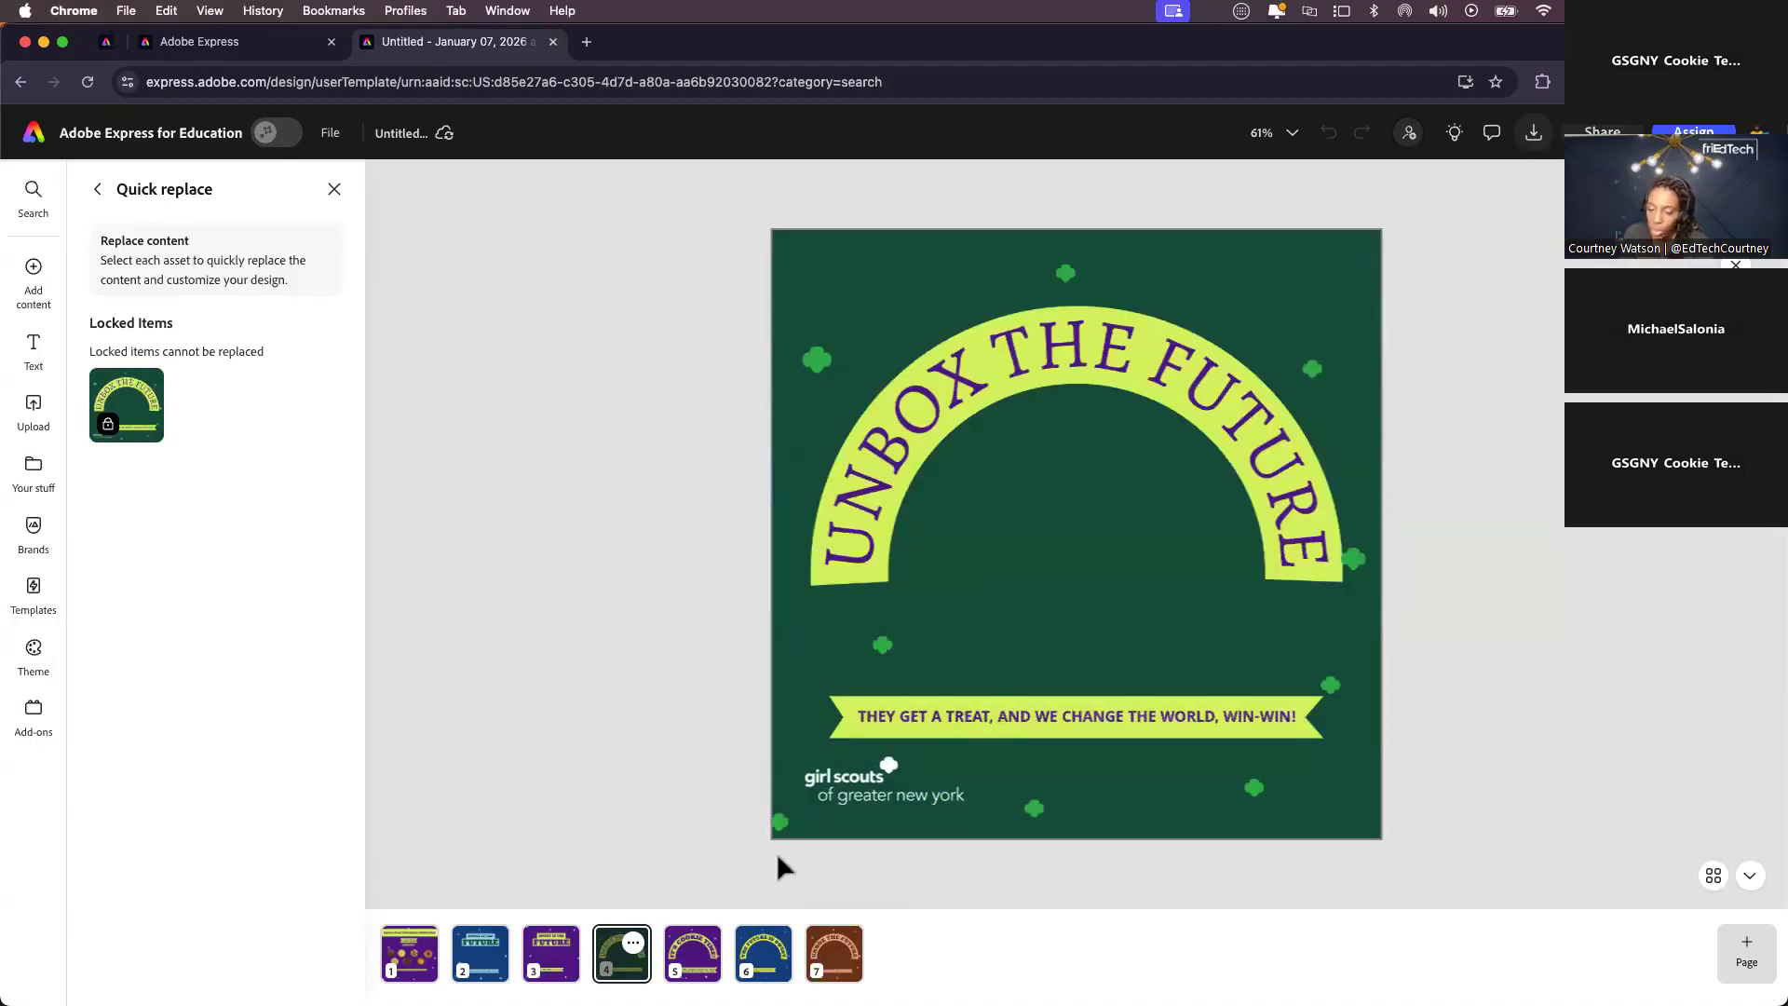
left_click(693, 960)
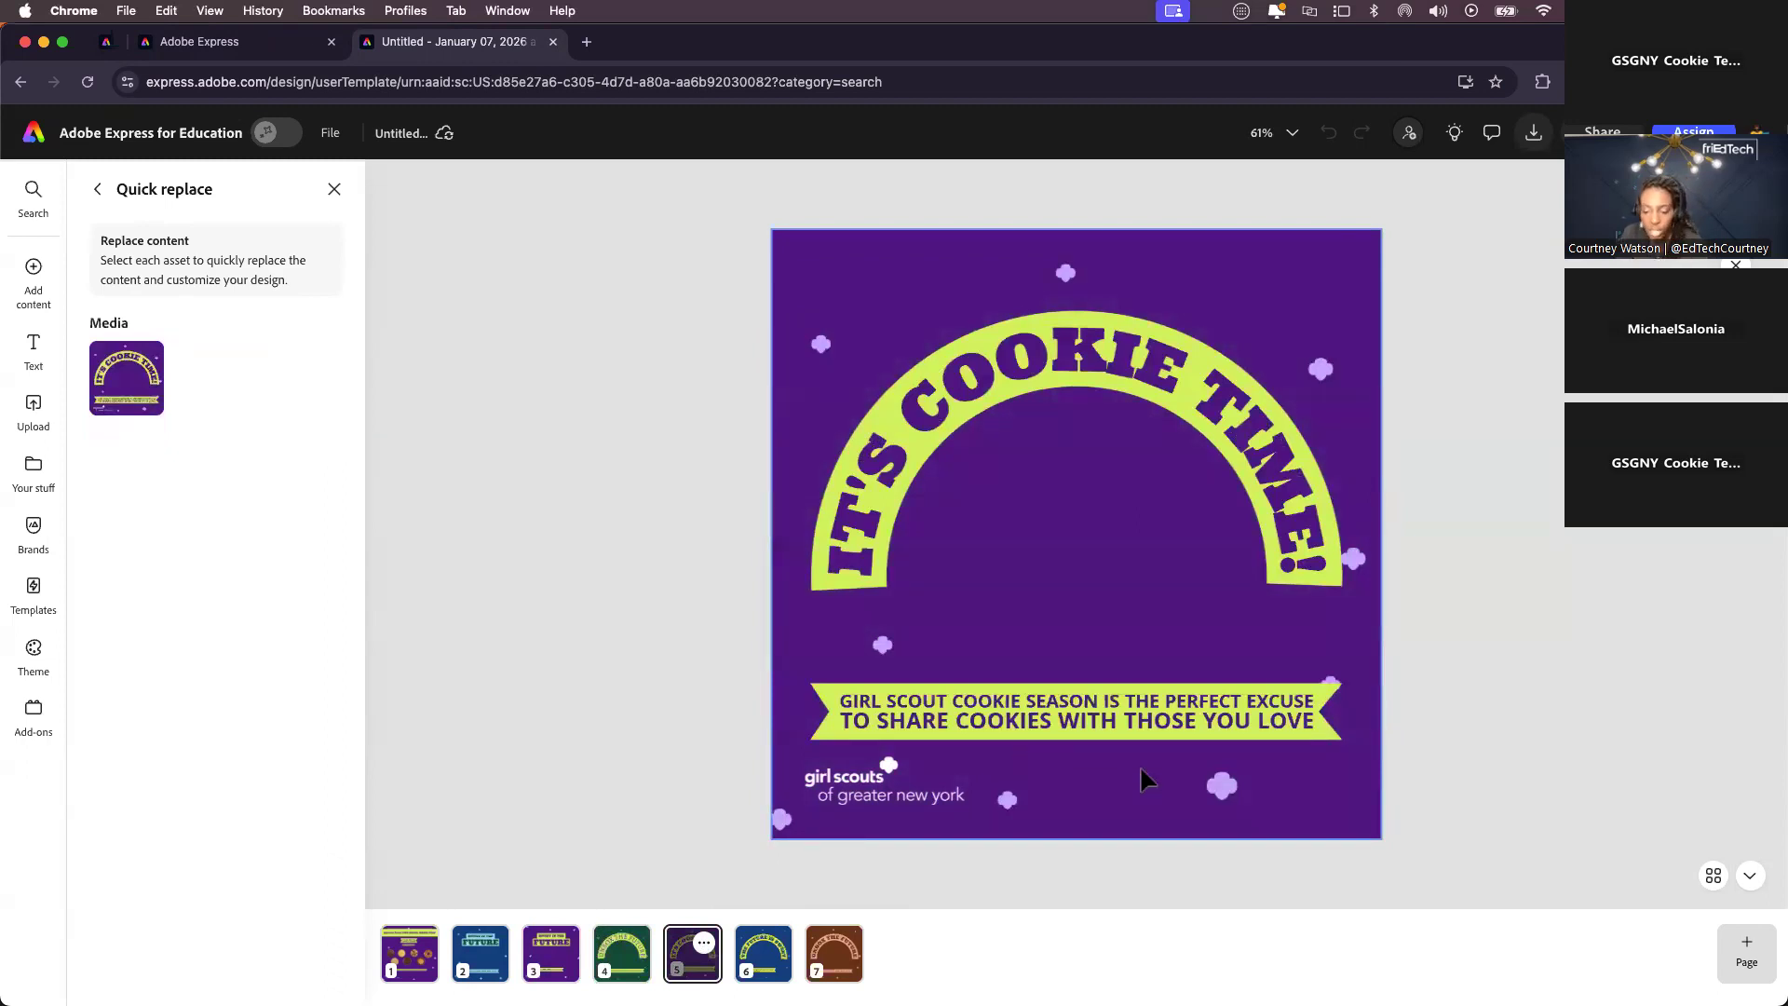
left_click(764, 955)
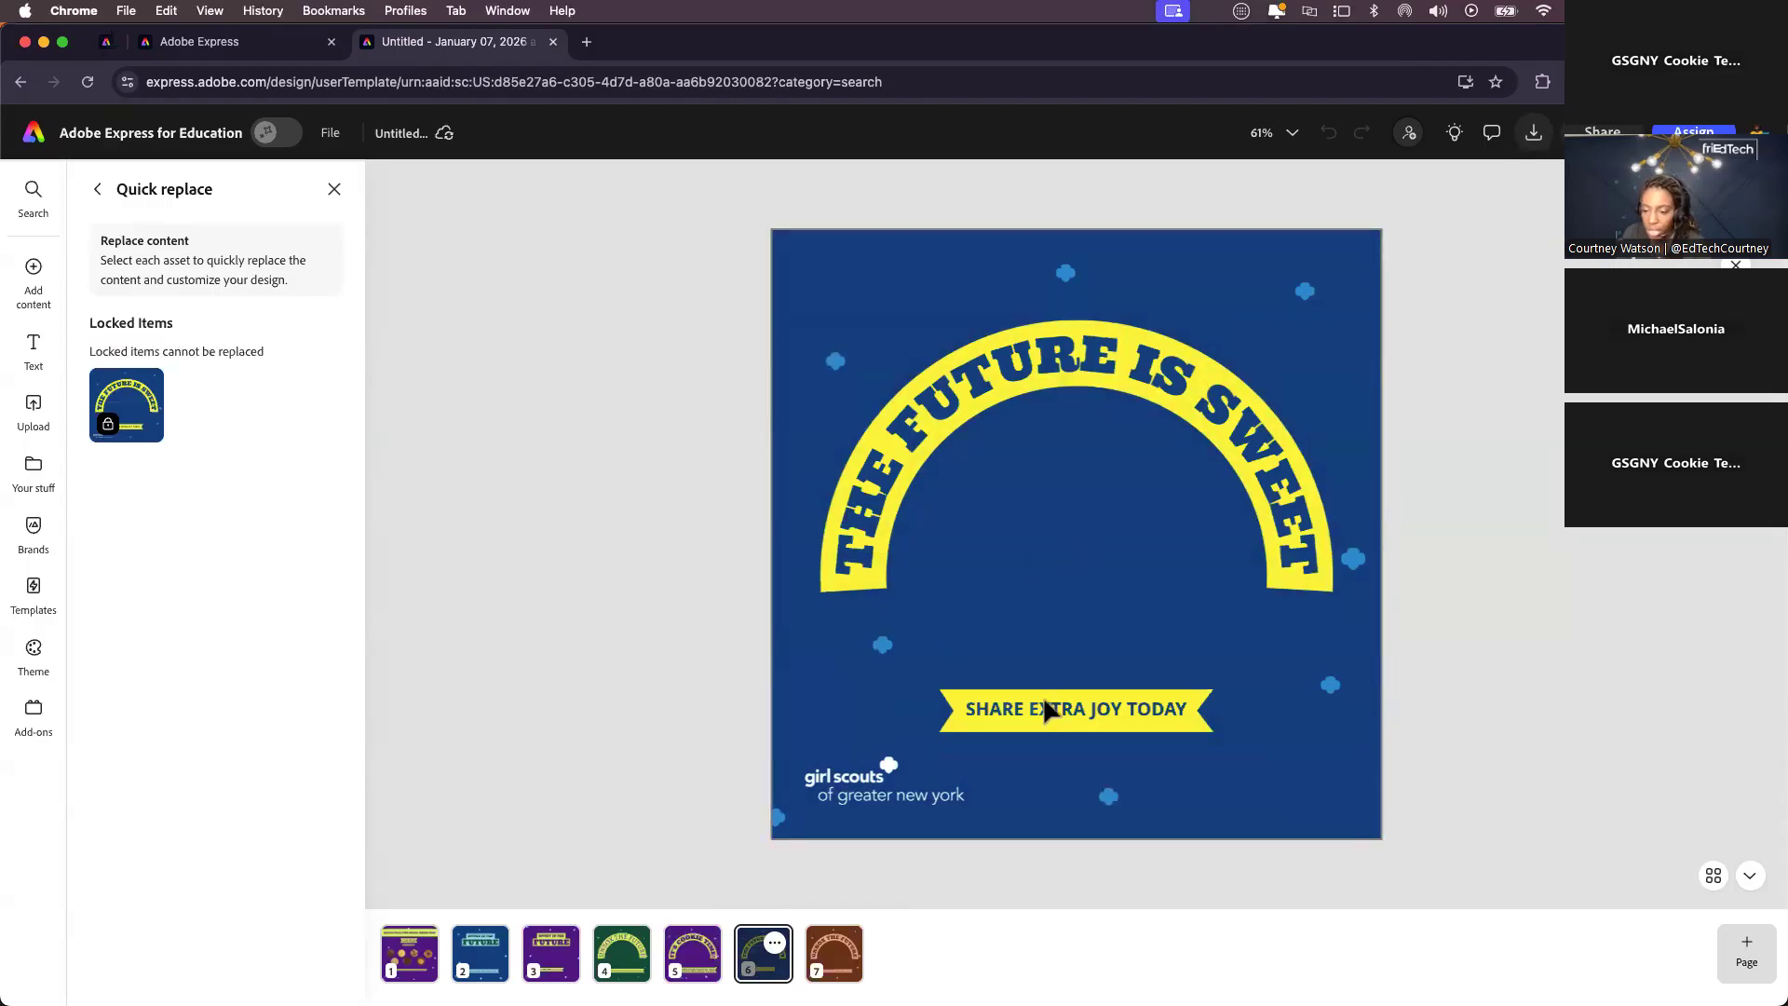
left_click(835, 950)
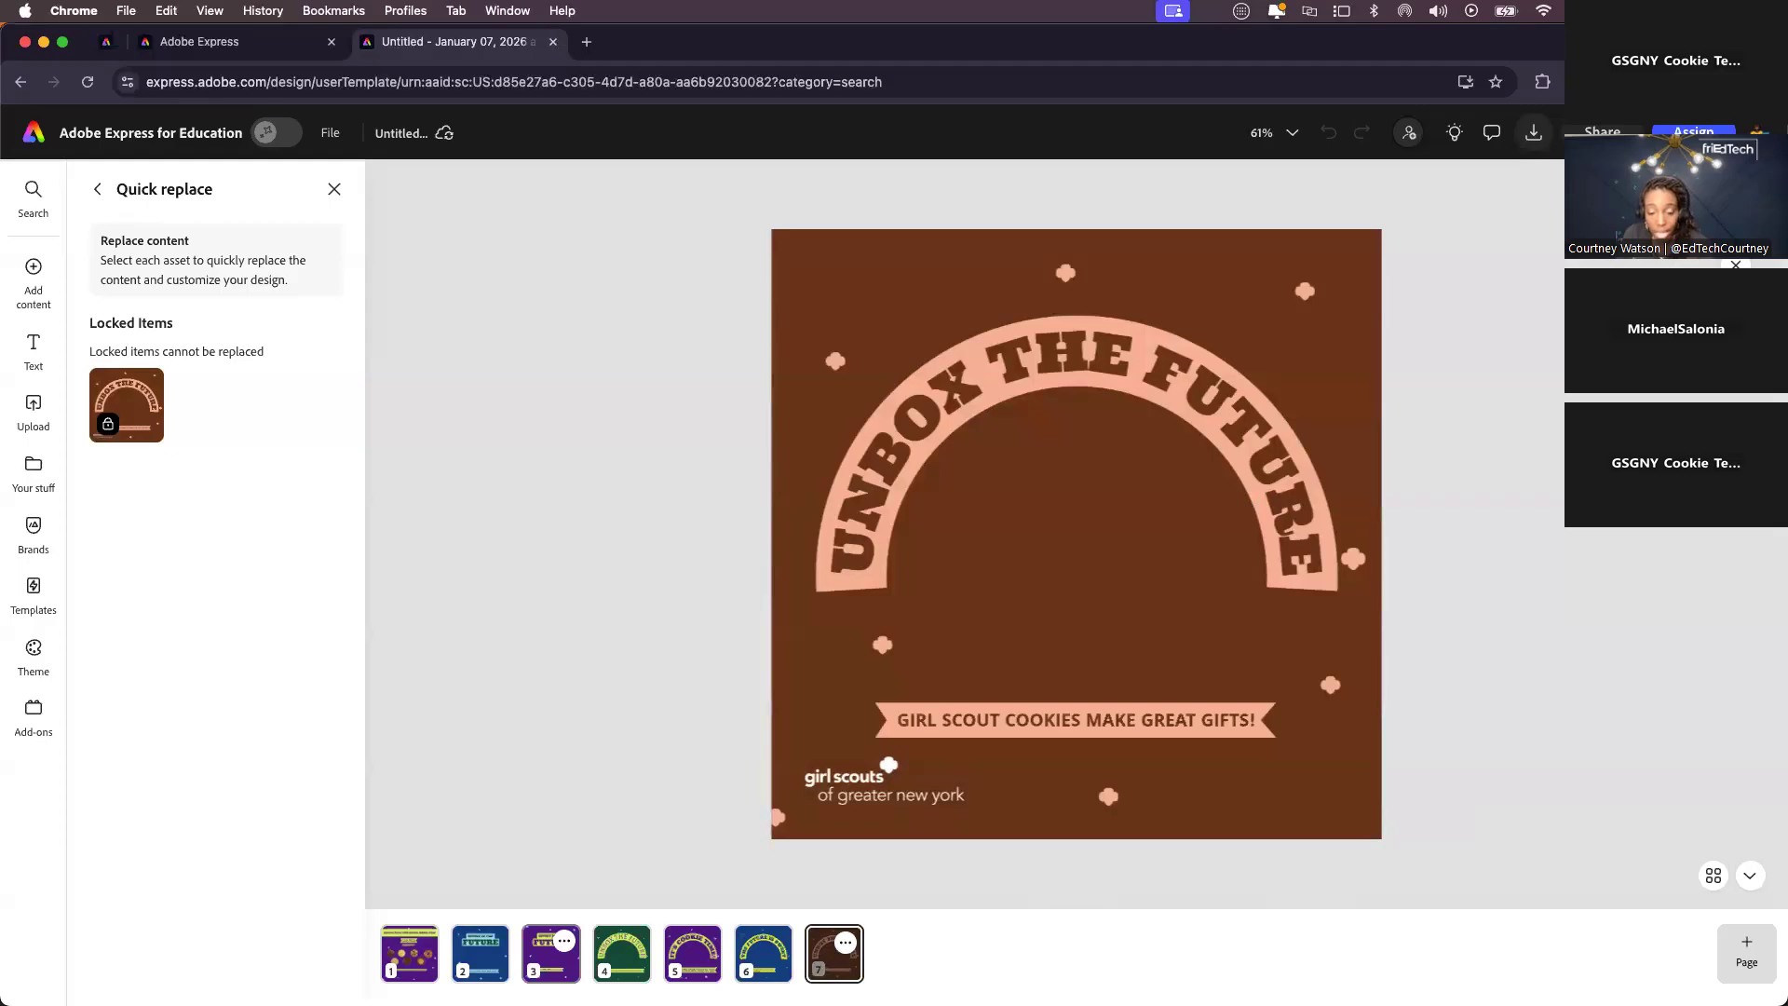
left_click(410, 960)
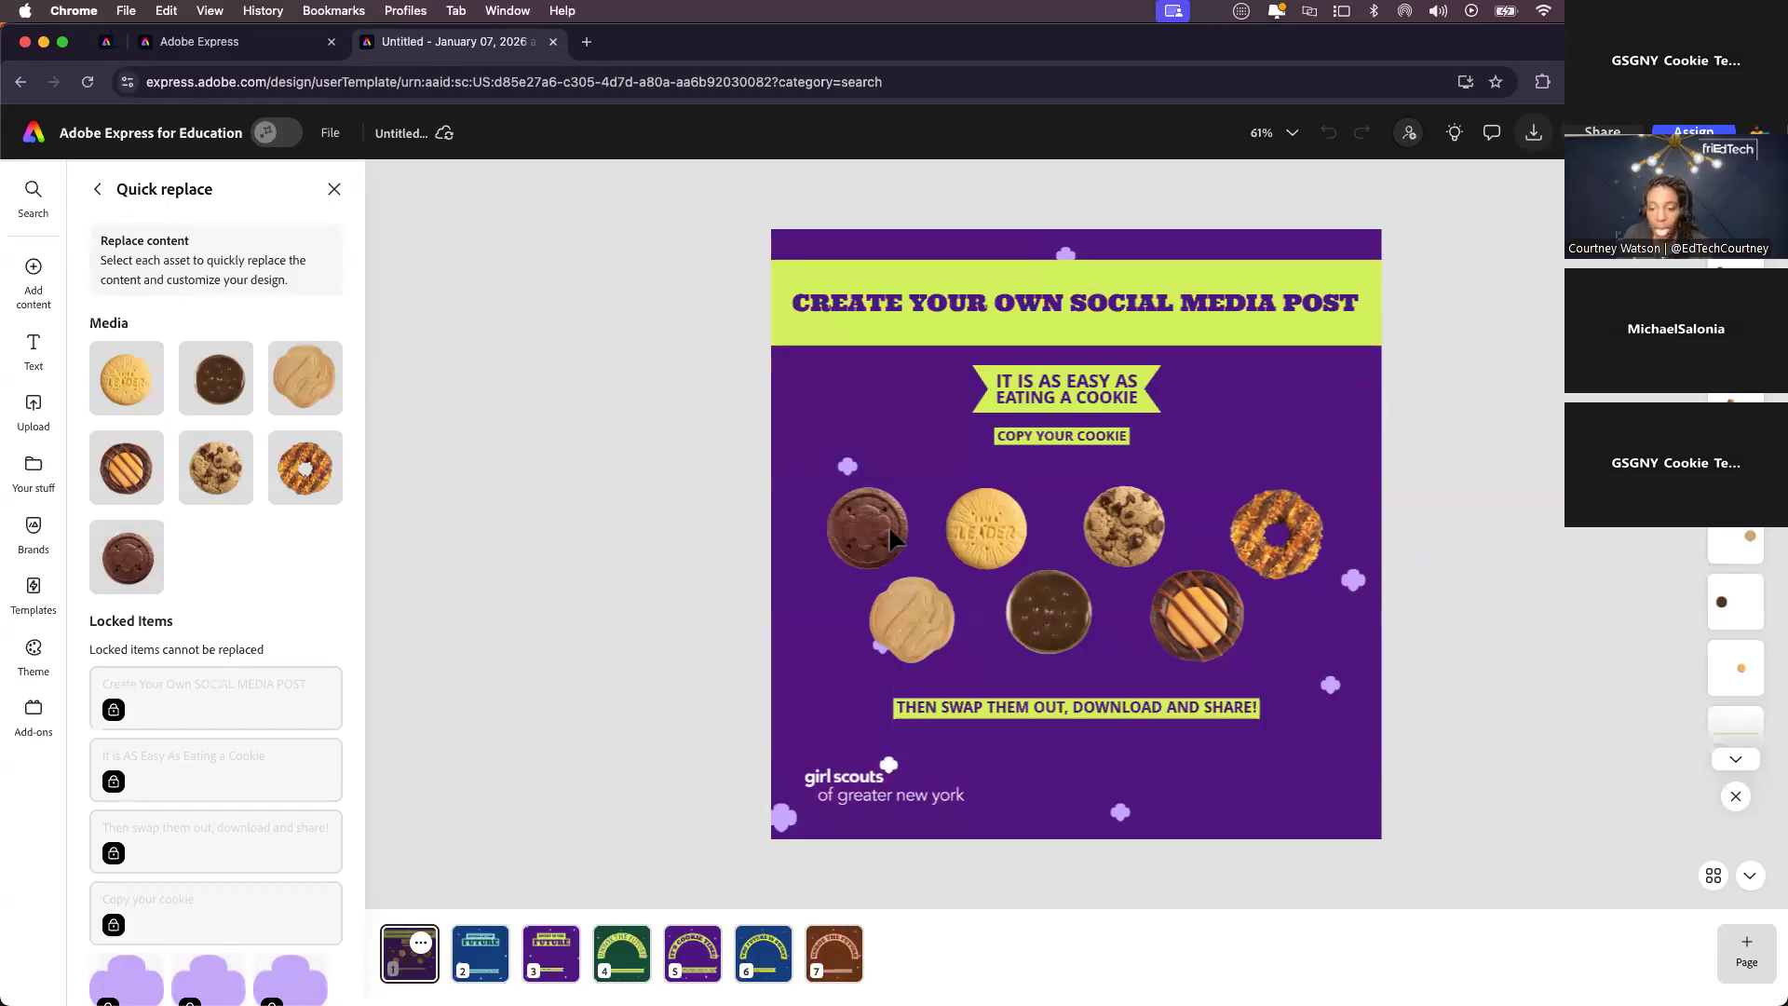
- Select each of the seven cookie images on page 1 in turn to check that they are individual objects
left_click(853, 529)
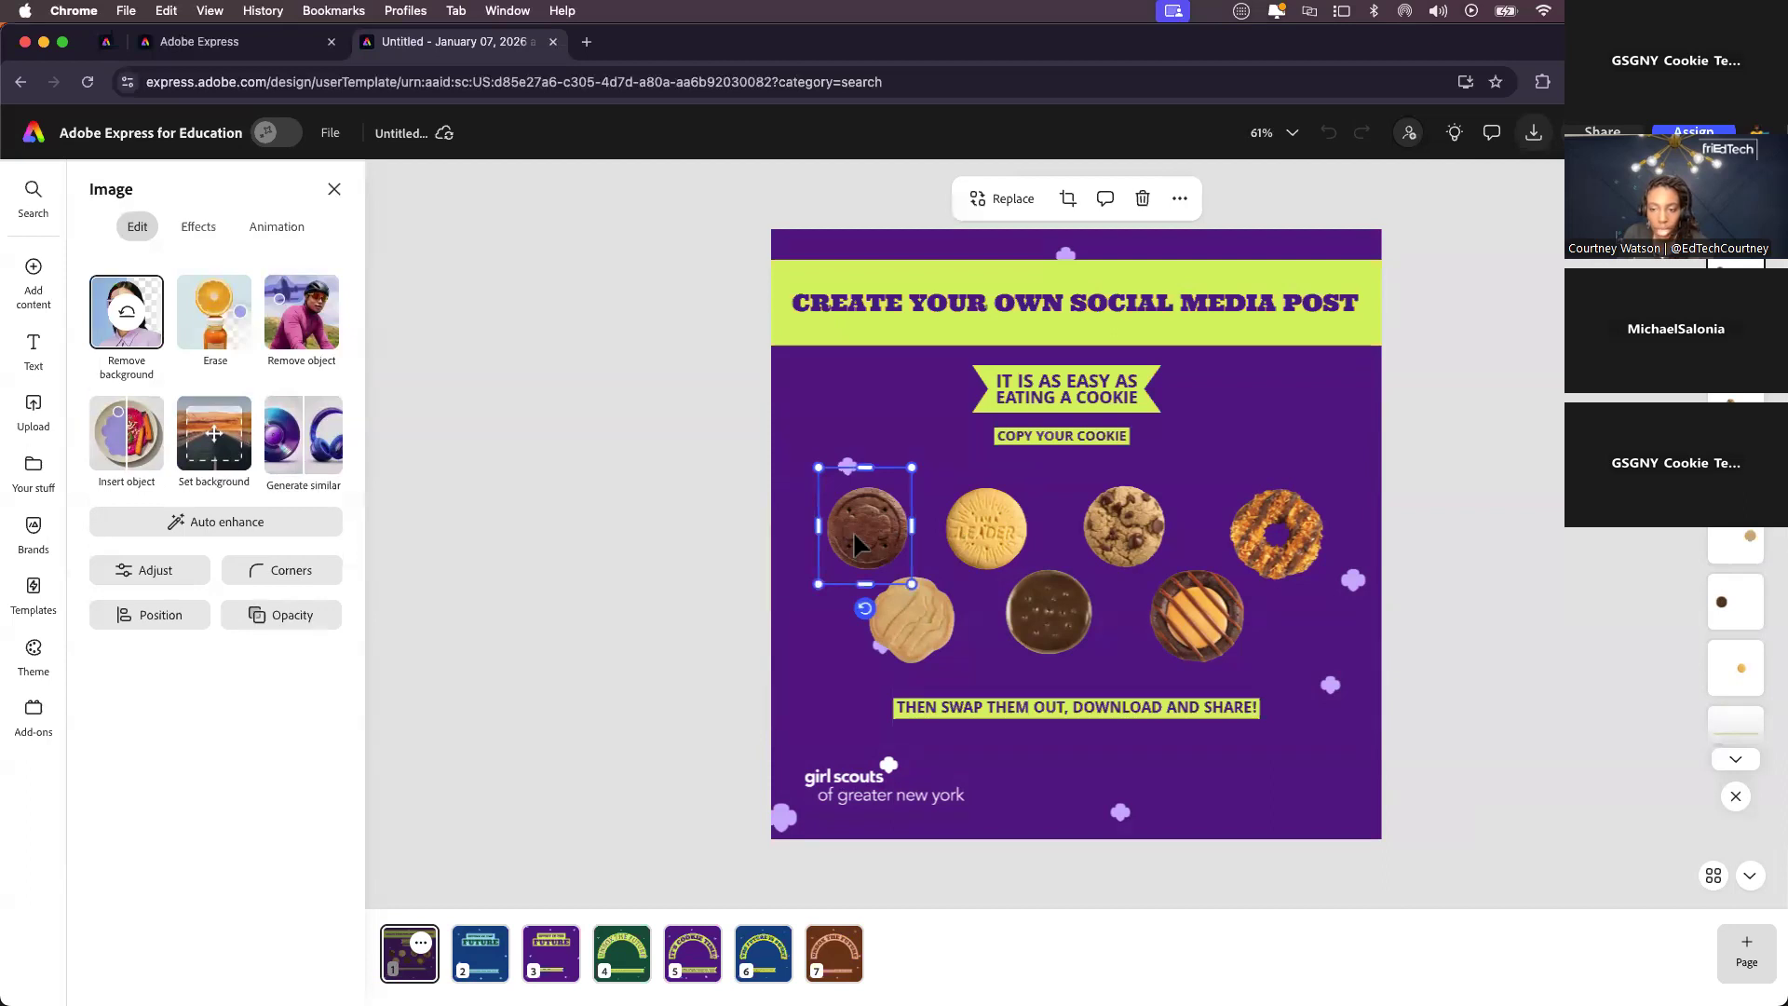
left_click(688, 589)
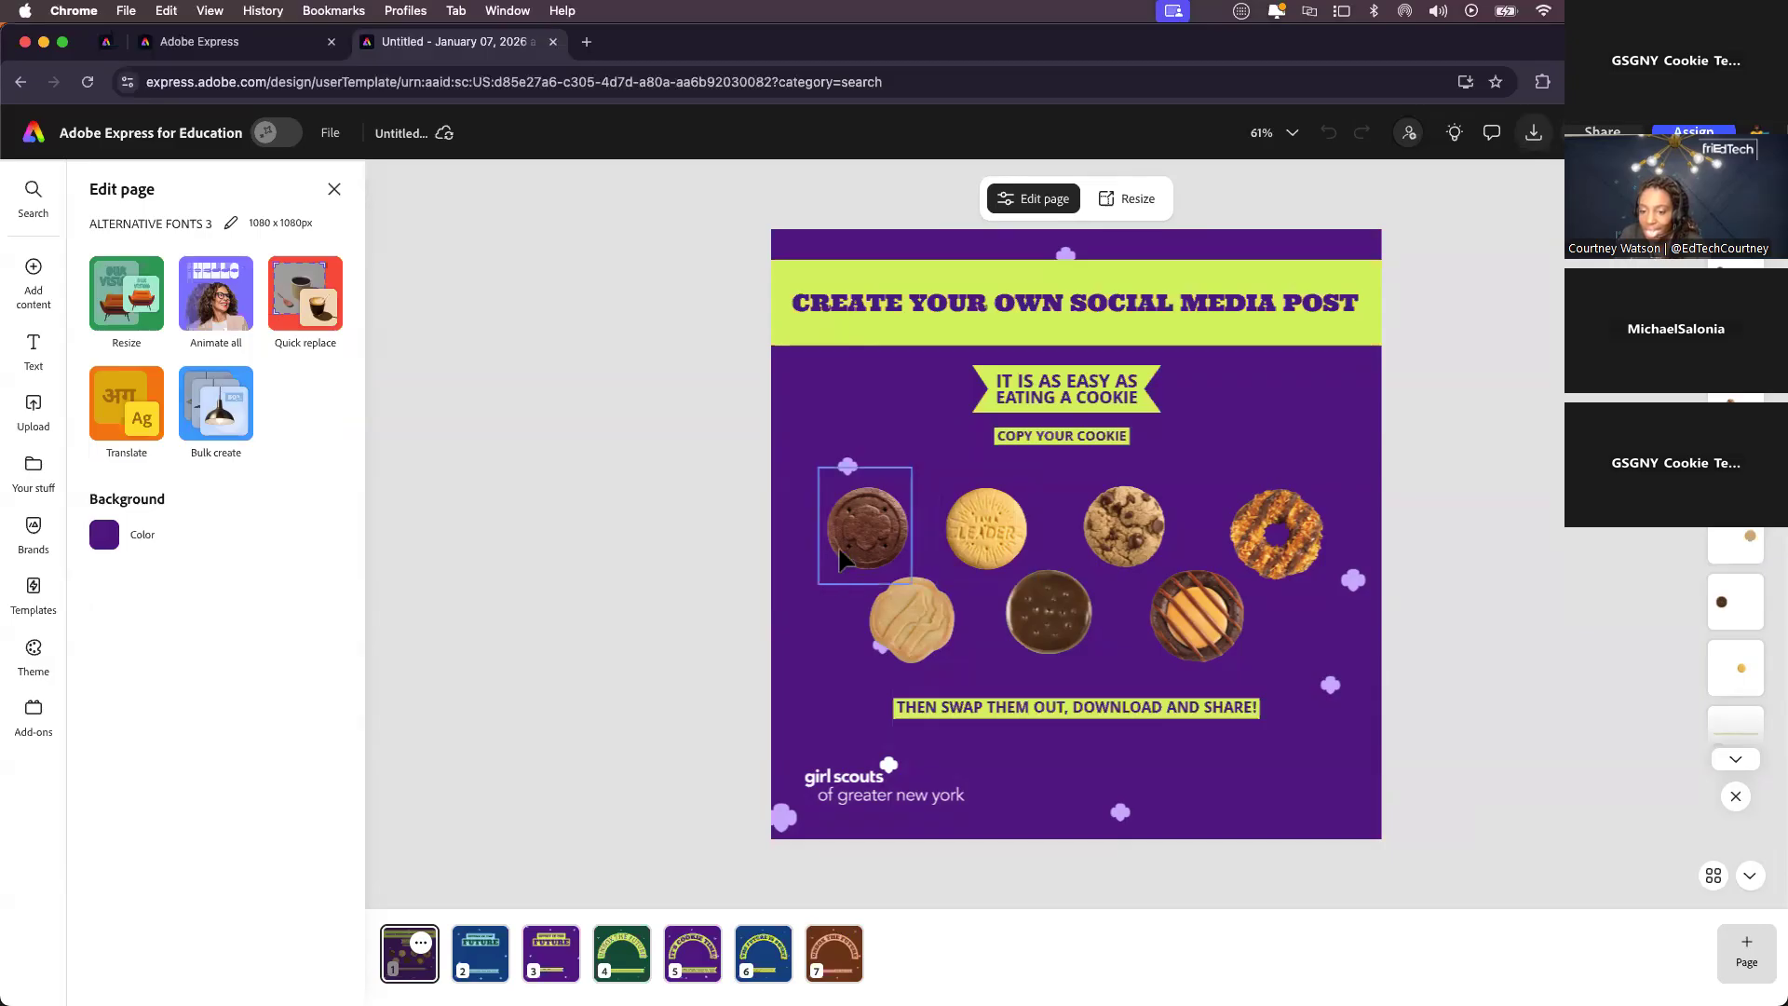
left_click(876, 552)
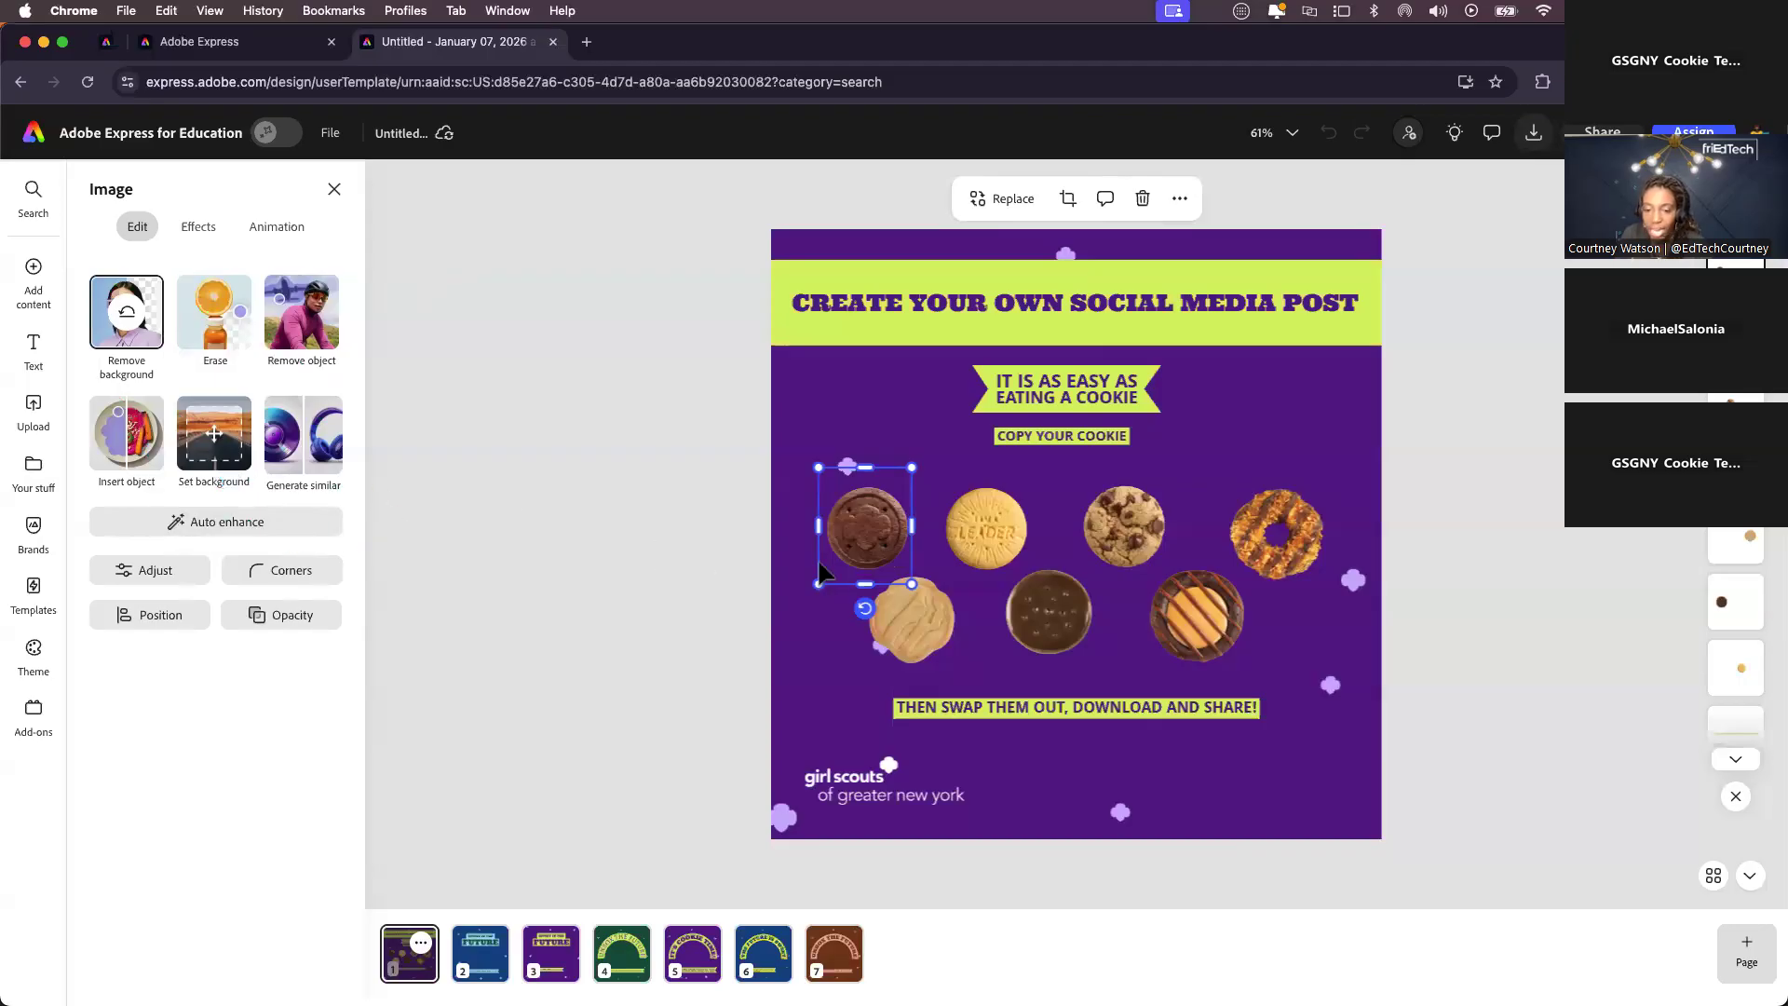
left_click(1002, 545)
left_click(1144, 542)
left_click(1274, 556)
left_click(1212, 624)
left_click(1071, 618)
left_click(940, 632)
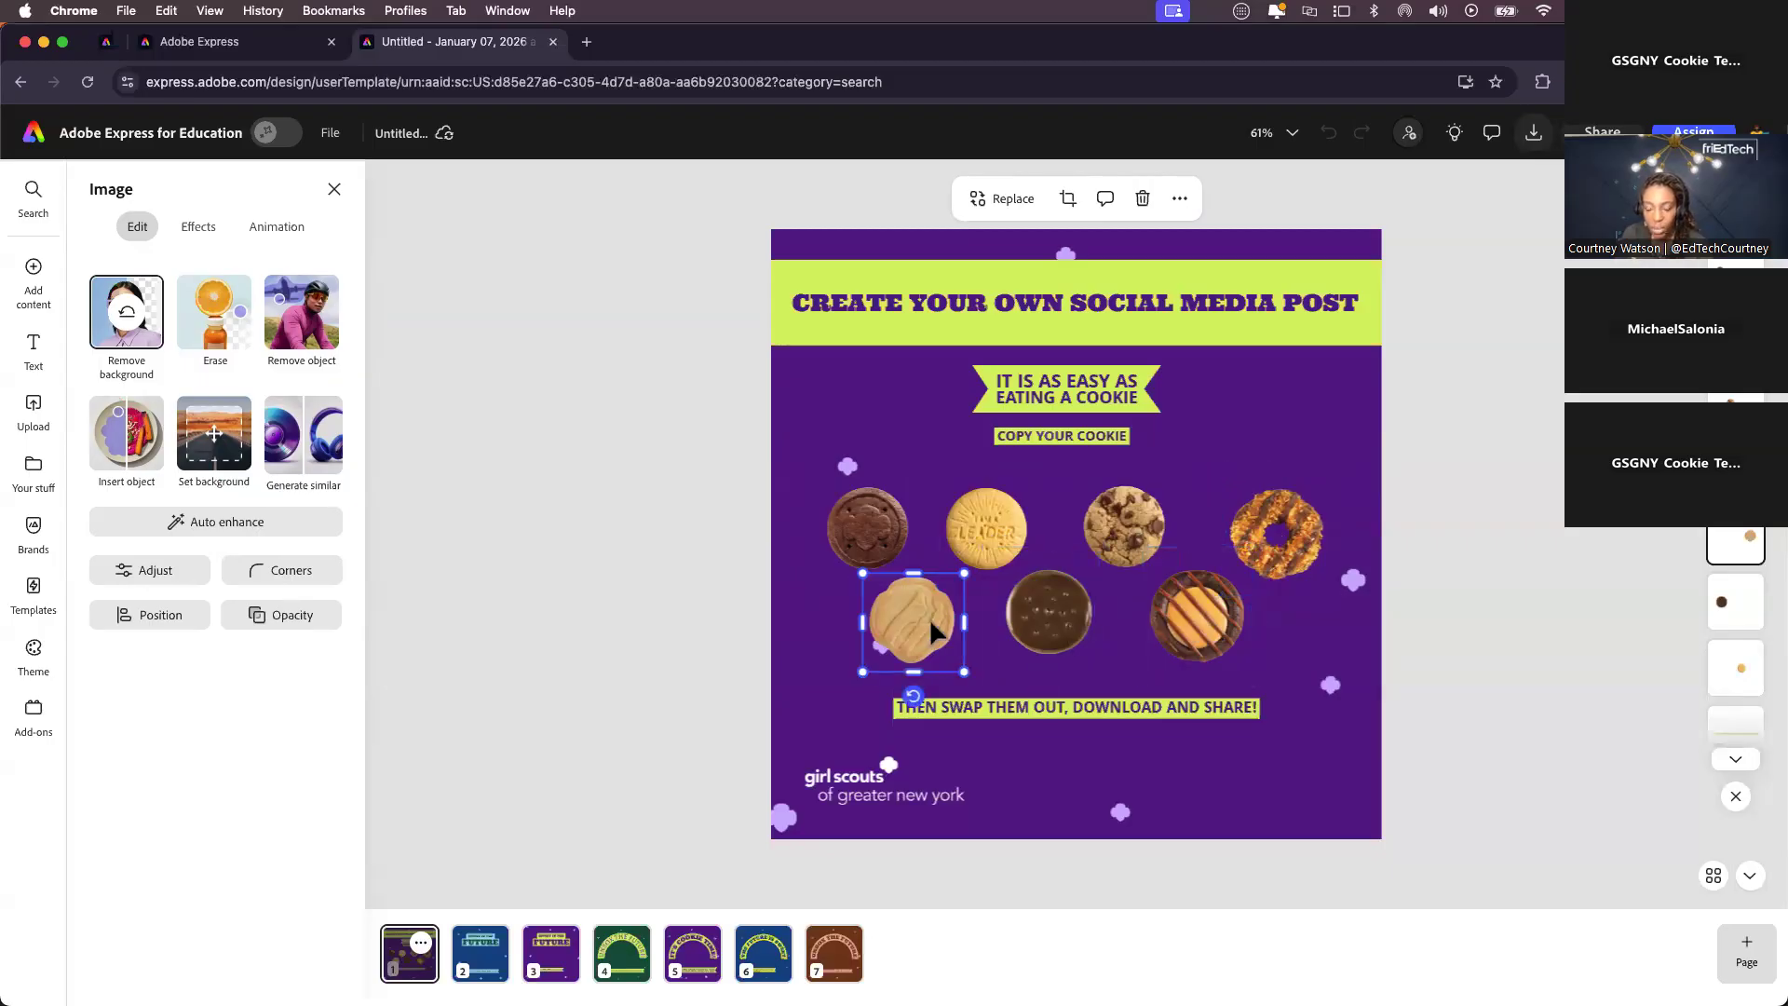
- Copy the chocolate cookie with the trefoil imprint, first in the upper row of cookies on page 1
left_click(883, 533)
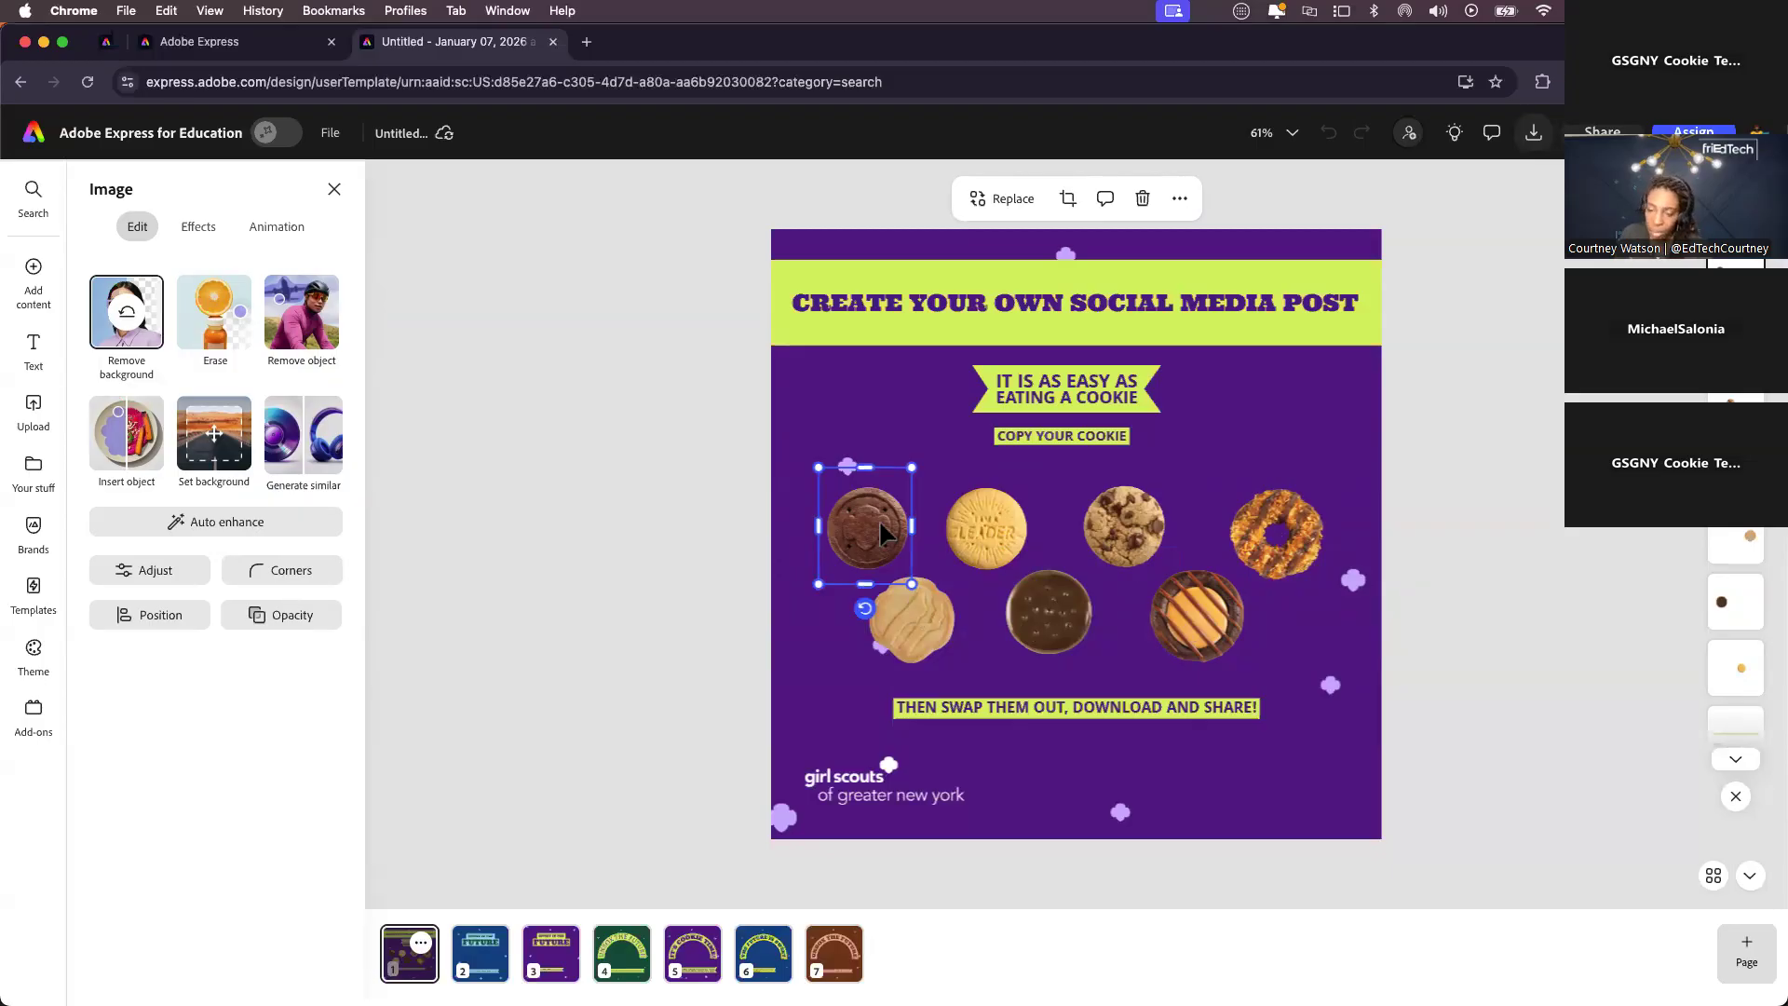
left_click(1182, 200)
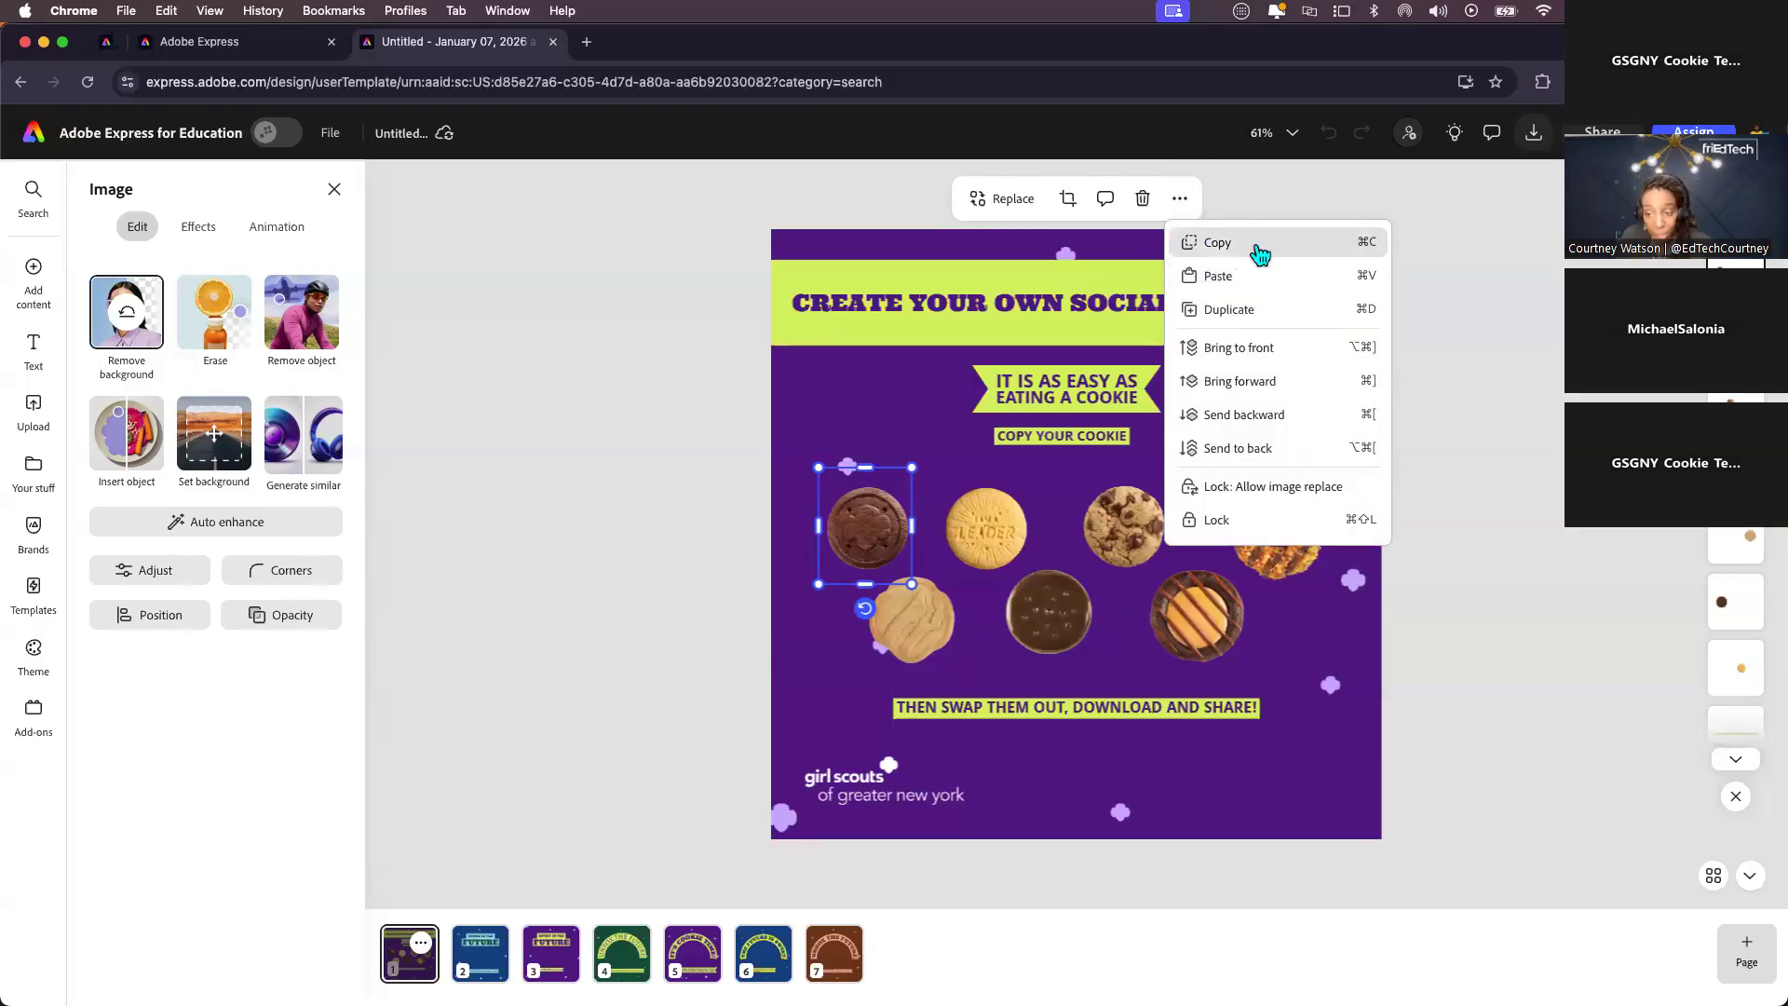
left_click(1260, 255)
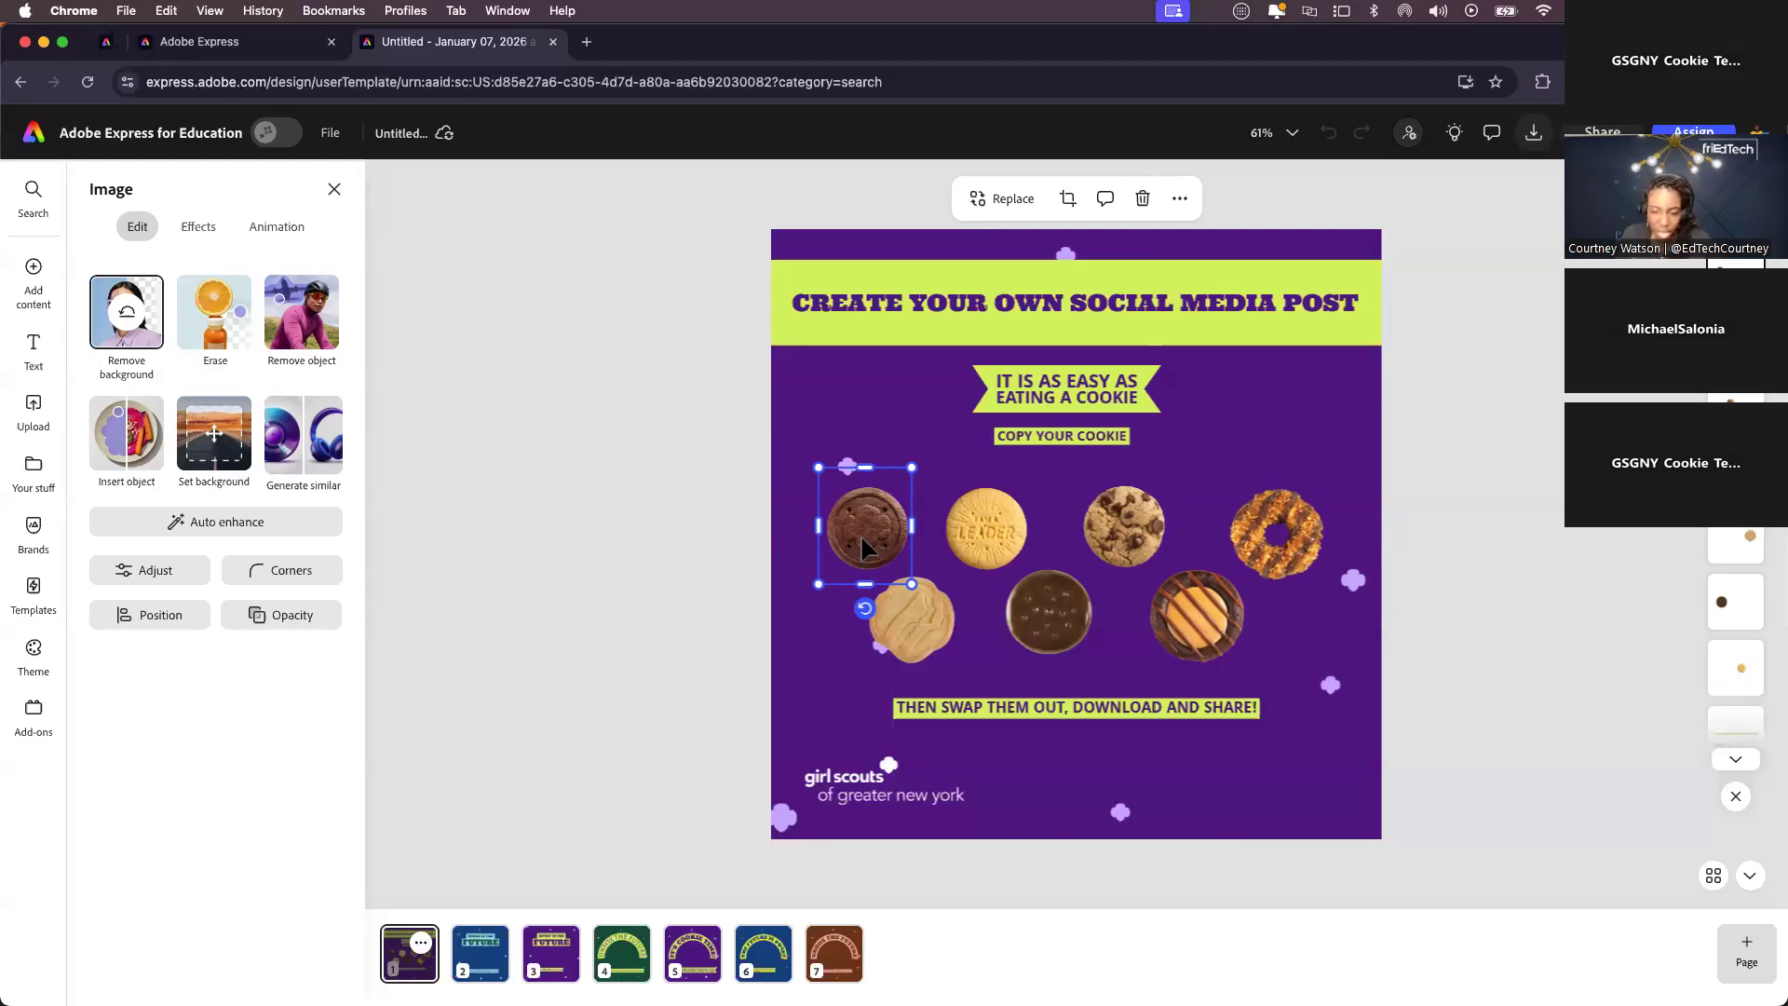
left_click(1180, 199)
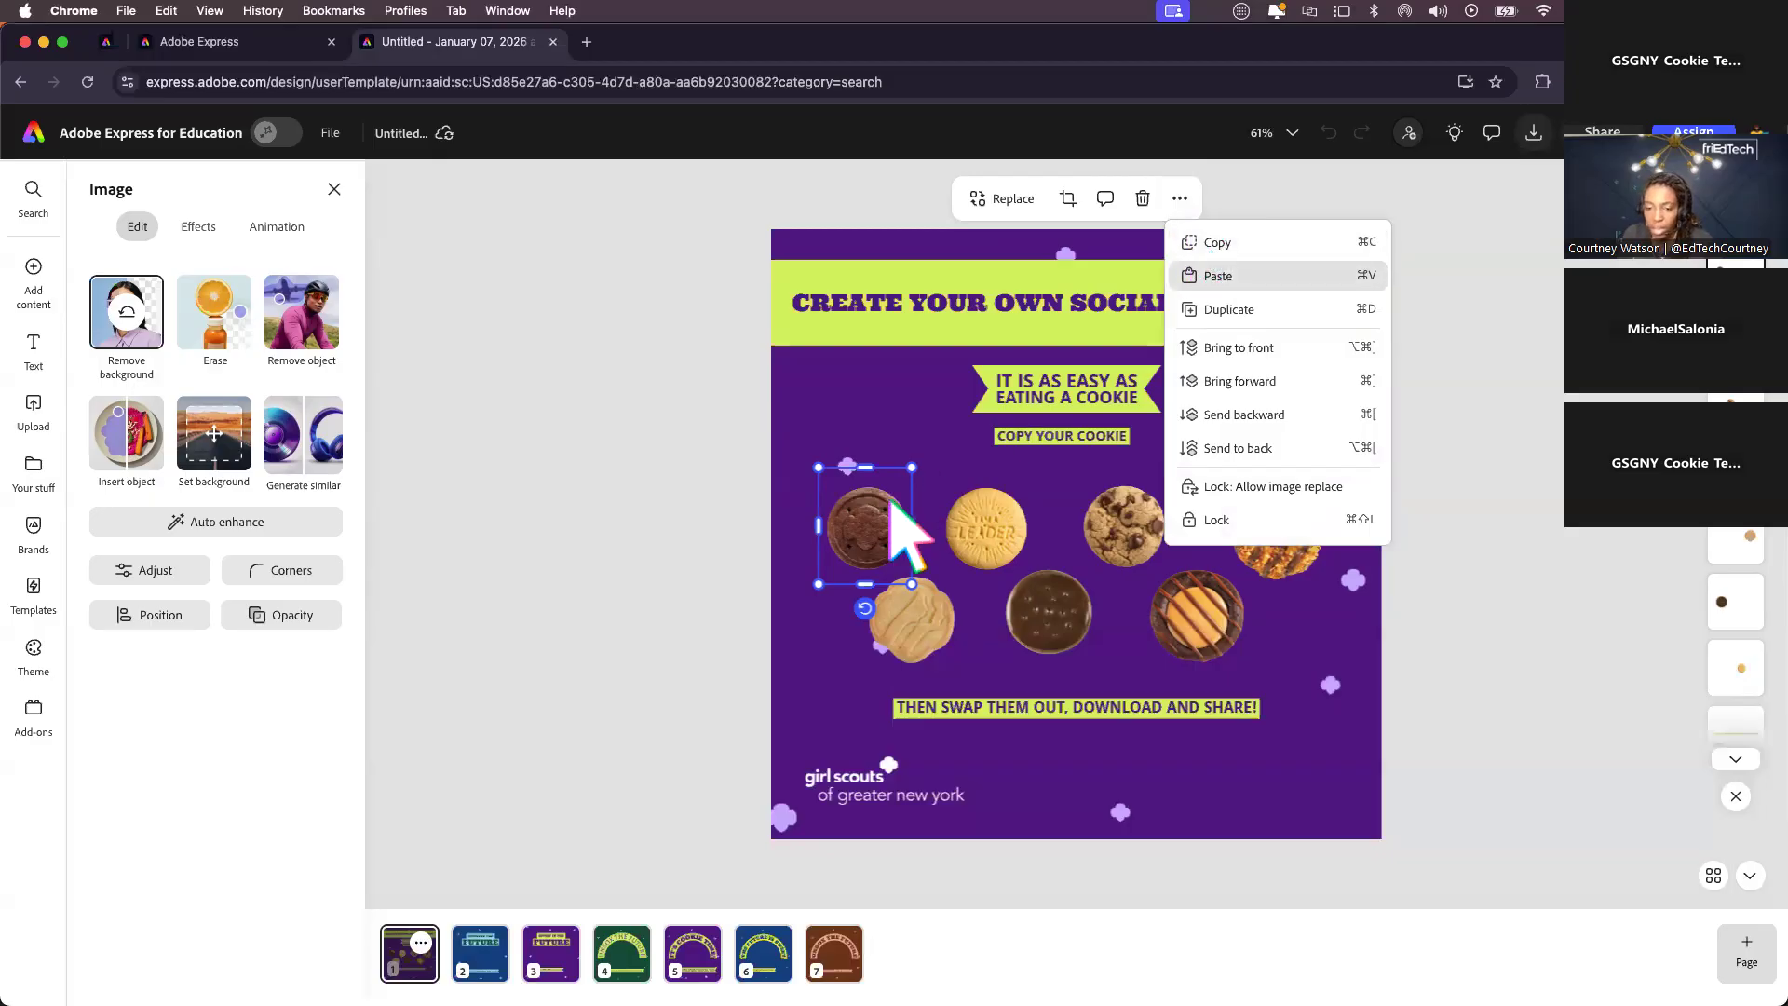
left_click(870, 516)
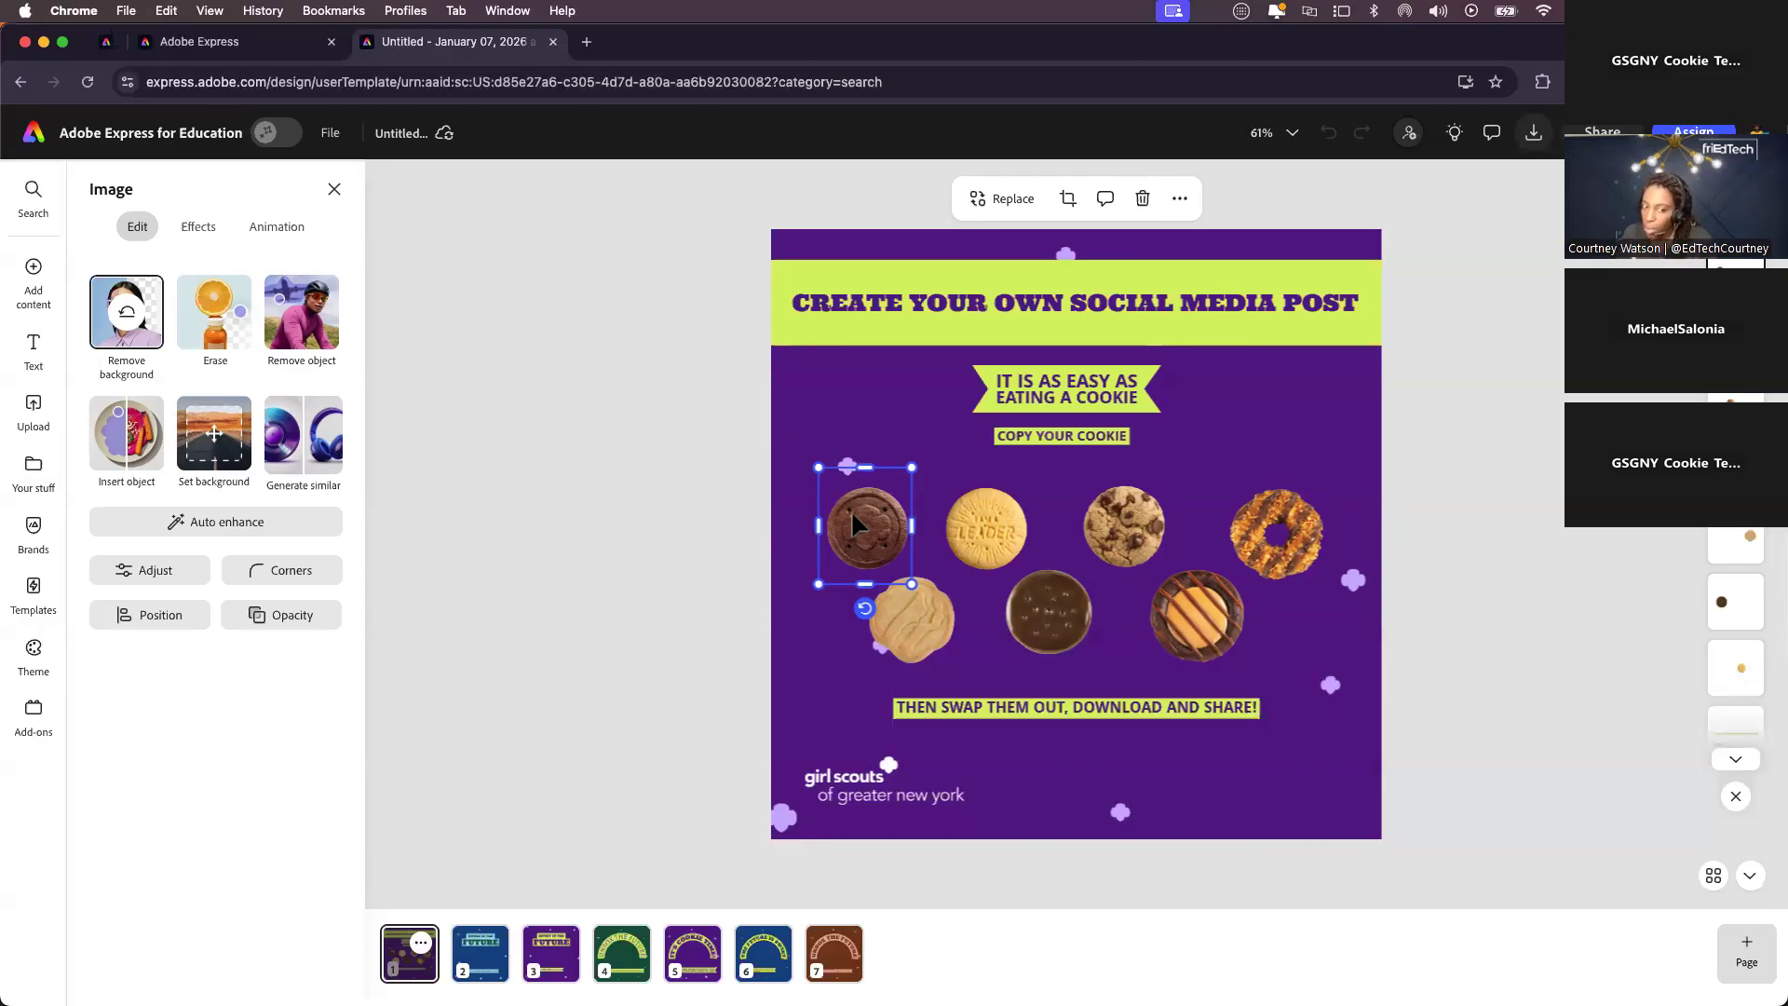
right_click(866, 518)
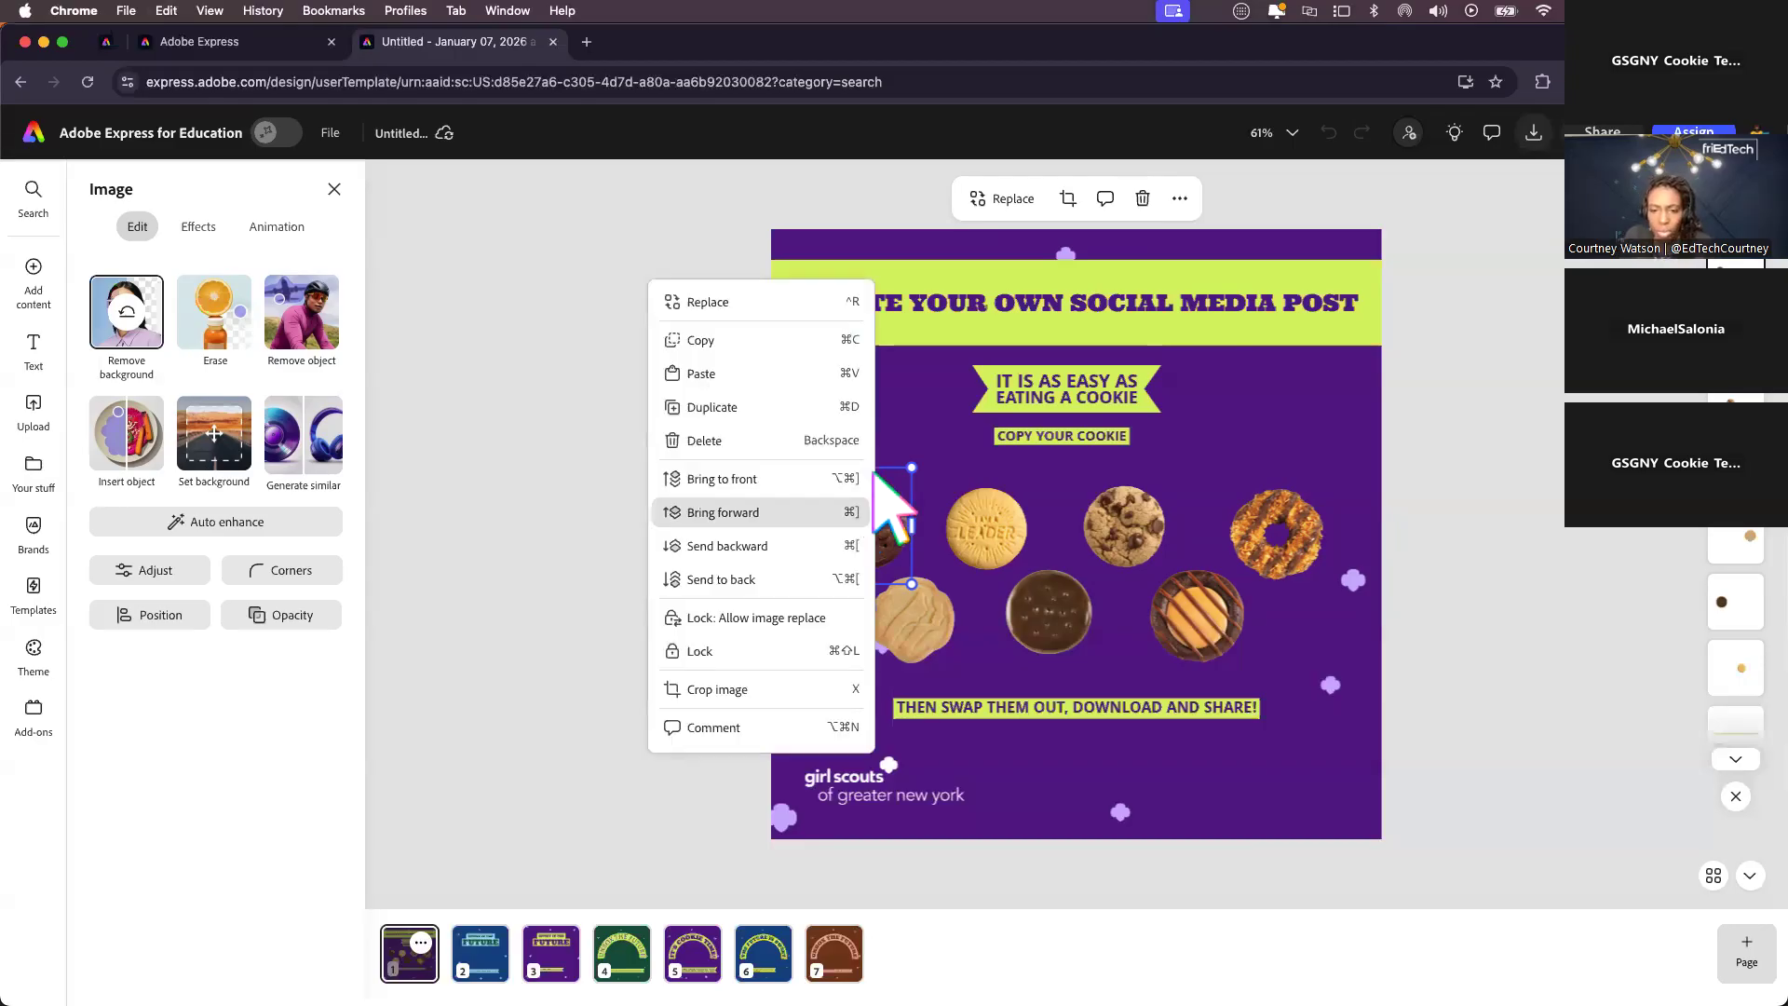
left_click(738, 345)
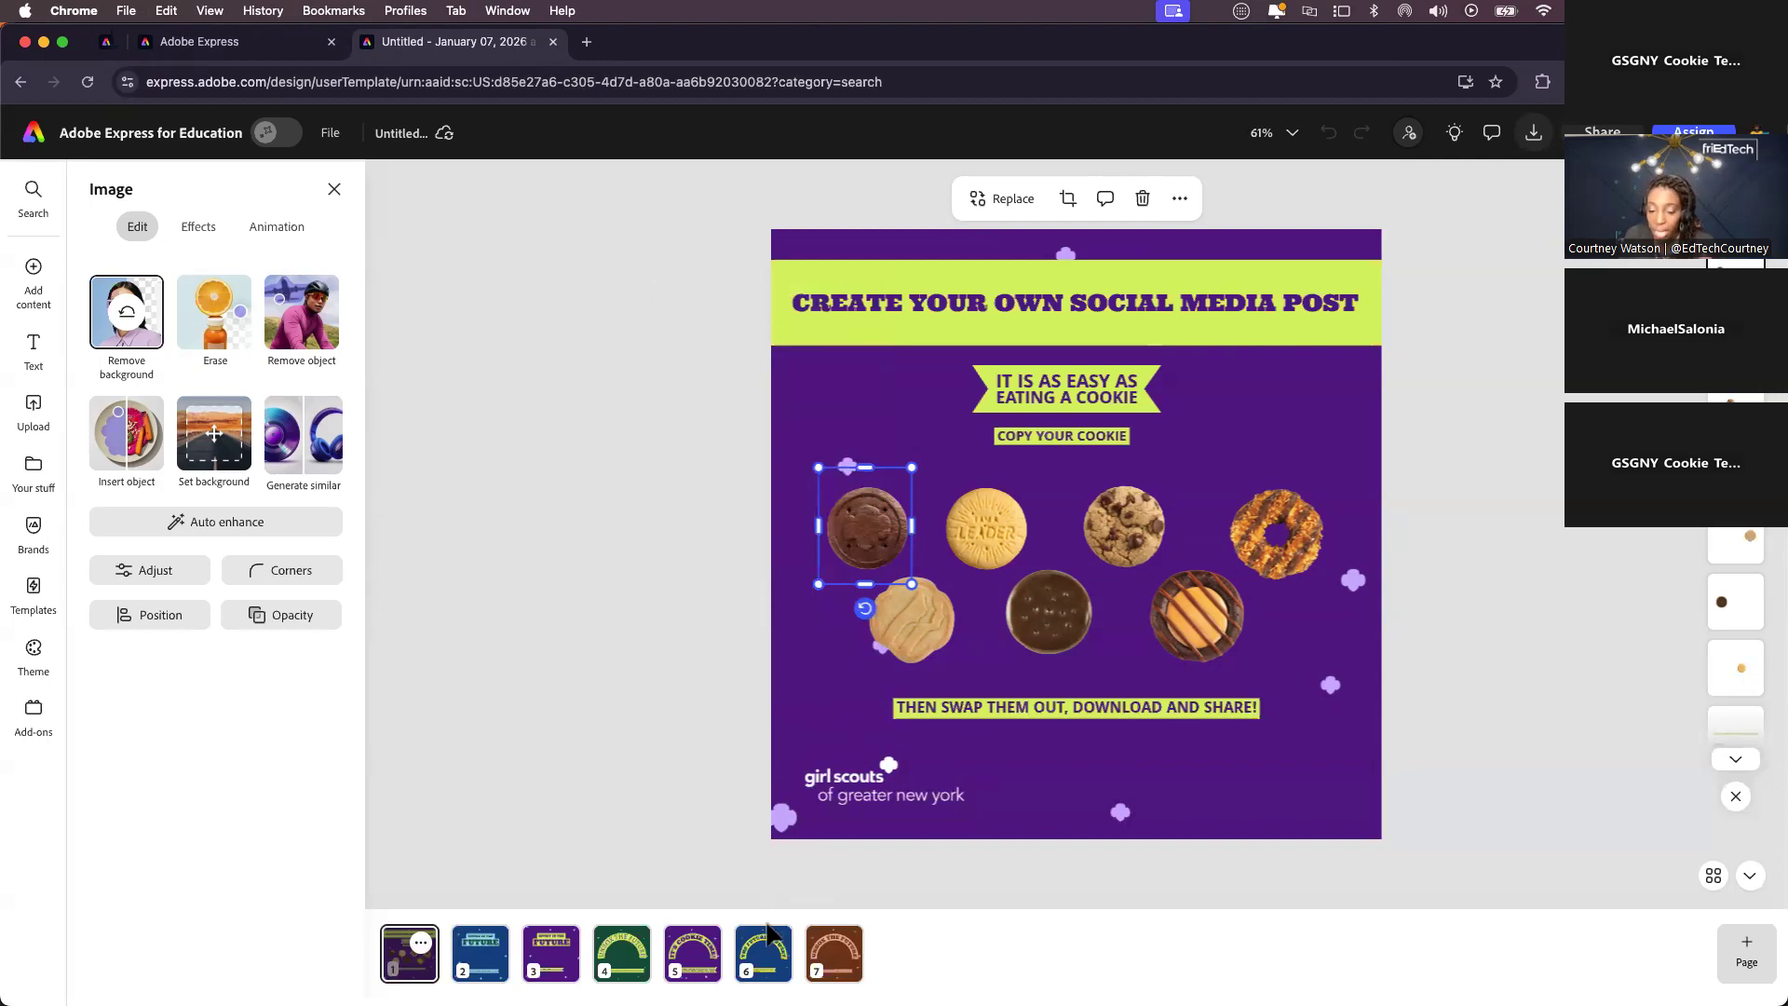
- Paste the copied cookie onto page 6, "The Future Is Sweet", and move it to the centre beneath the arch
left_click(762, 960)
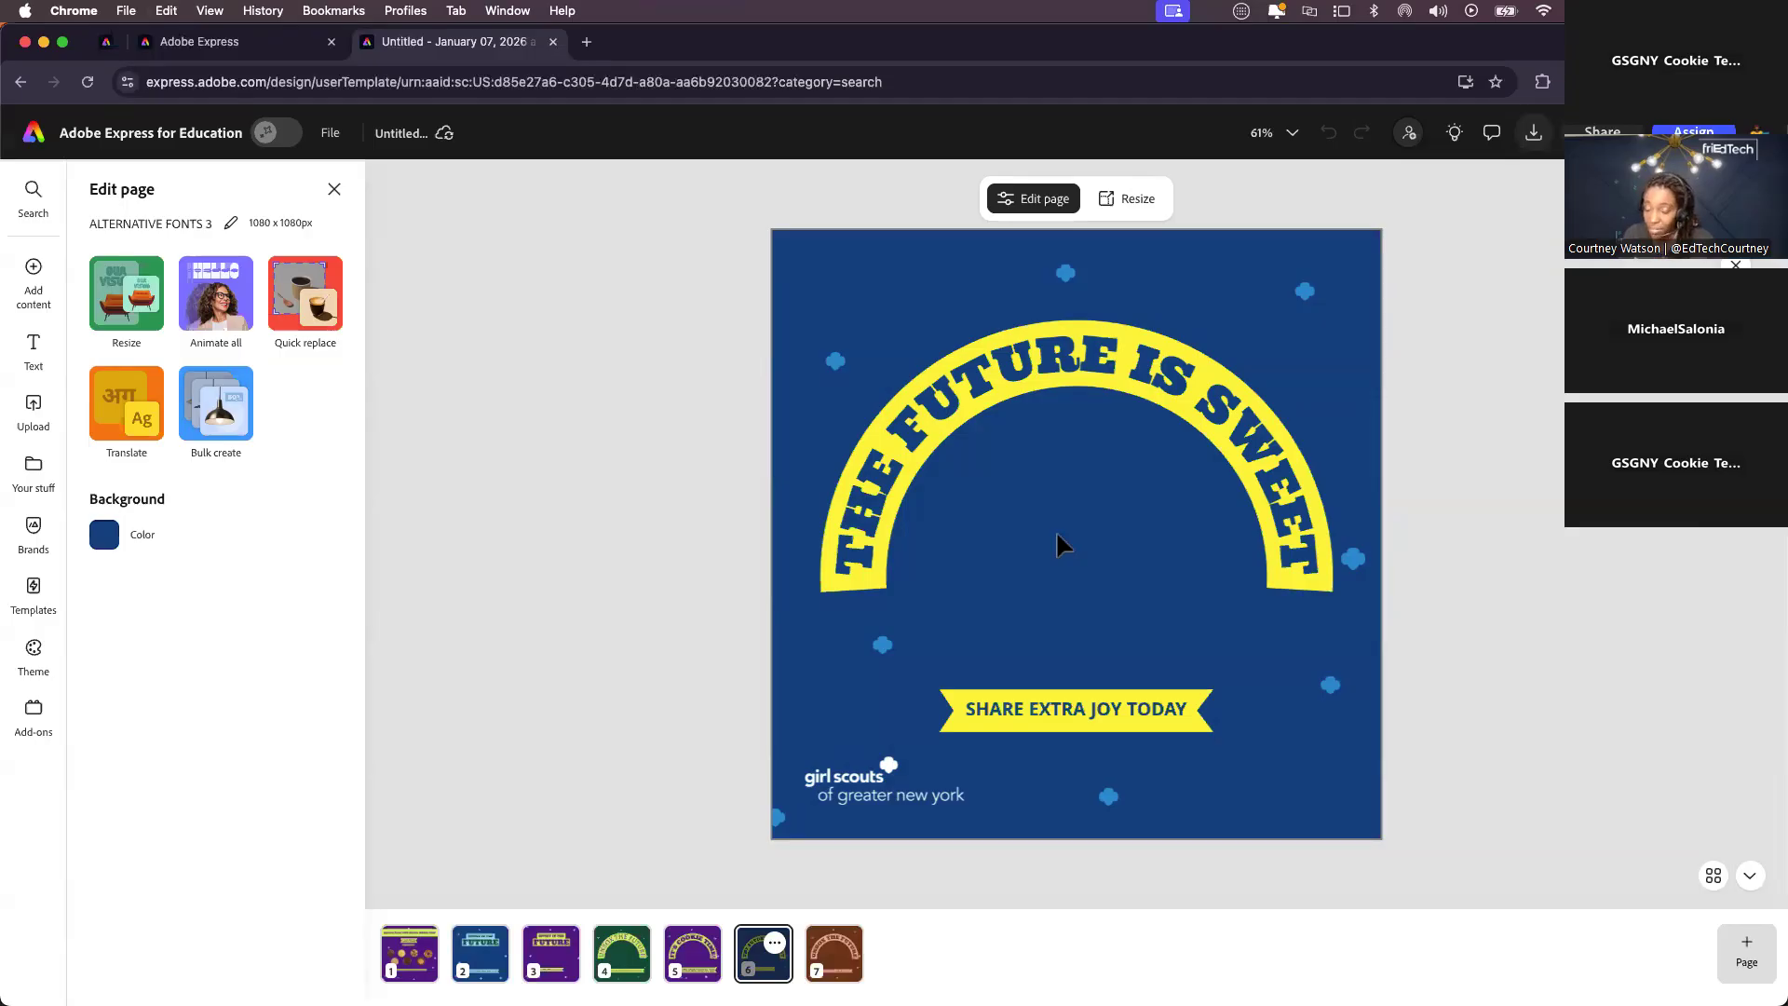
key("cmd+v")
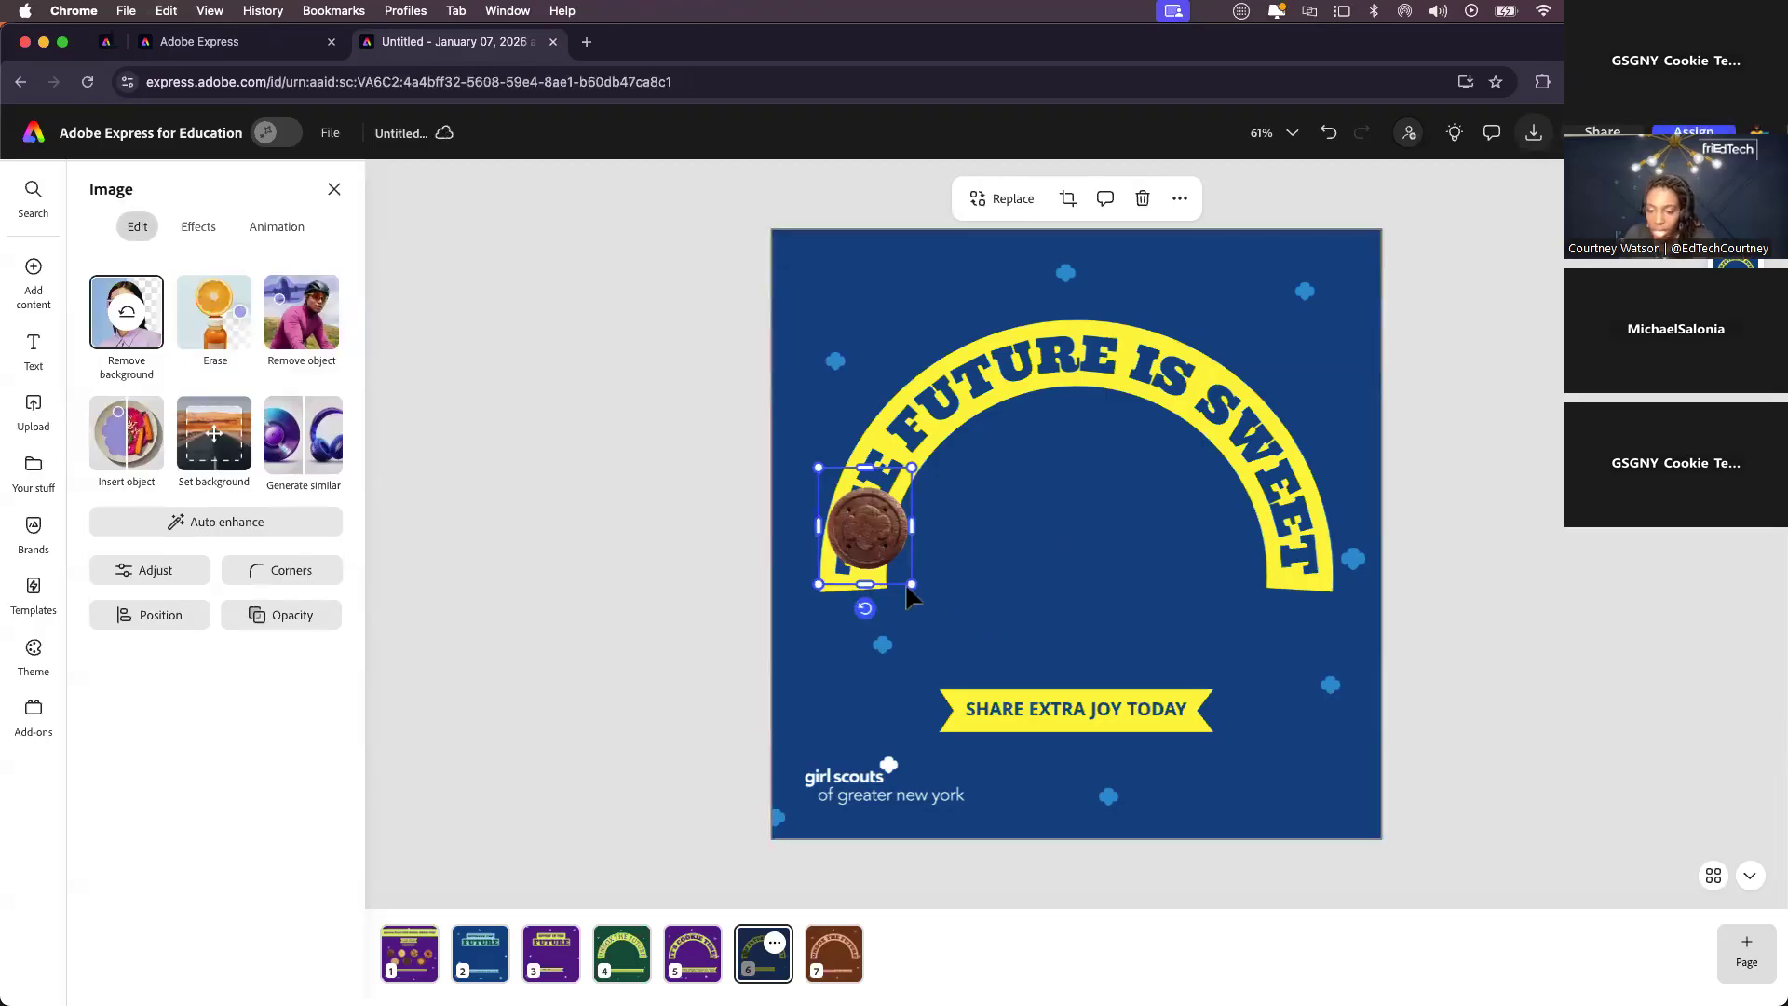
left_click_drag(865, 529, 1076, 523)
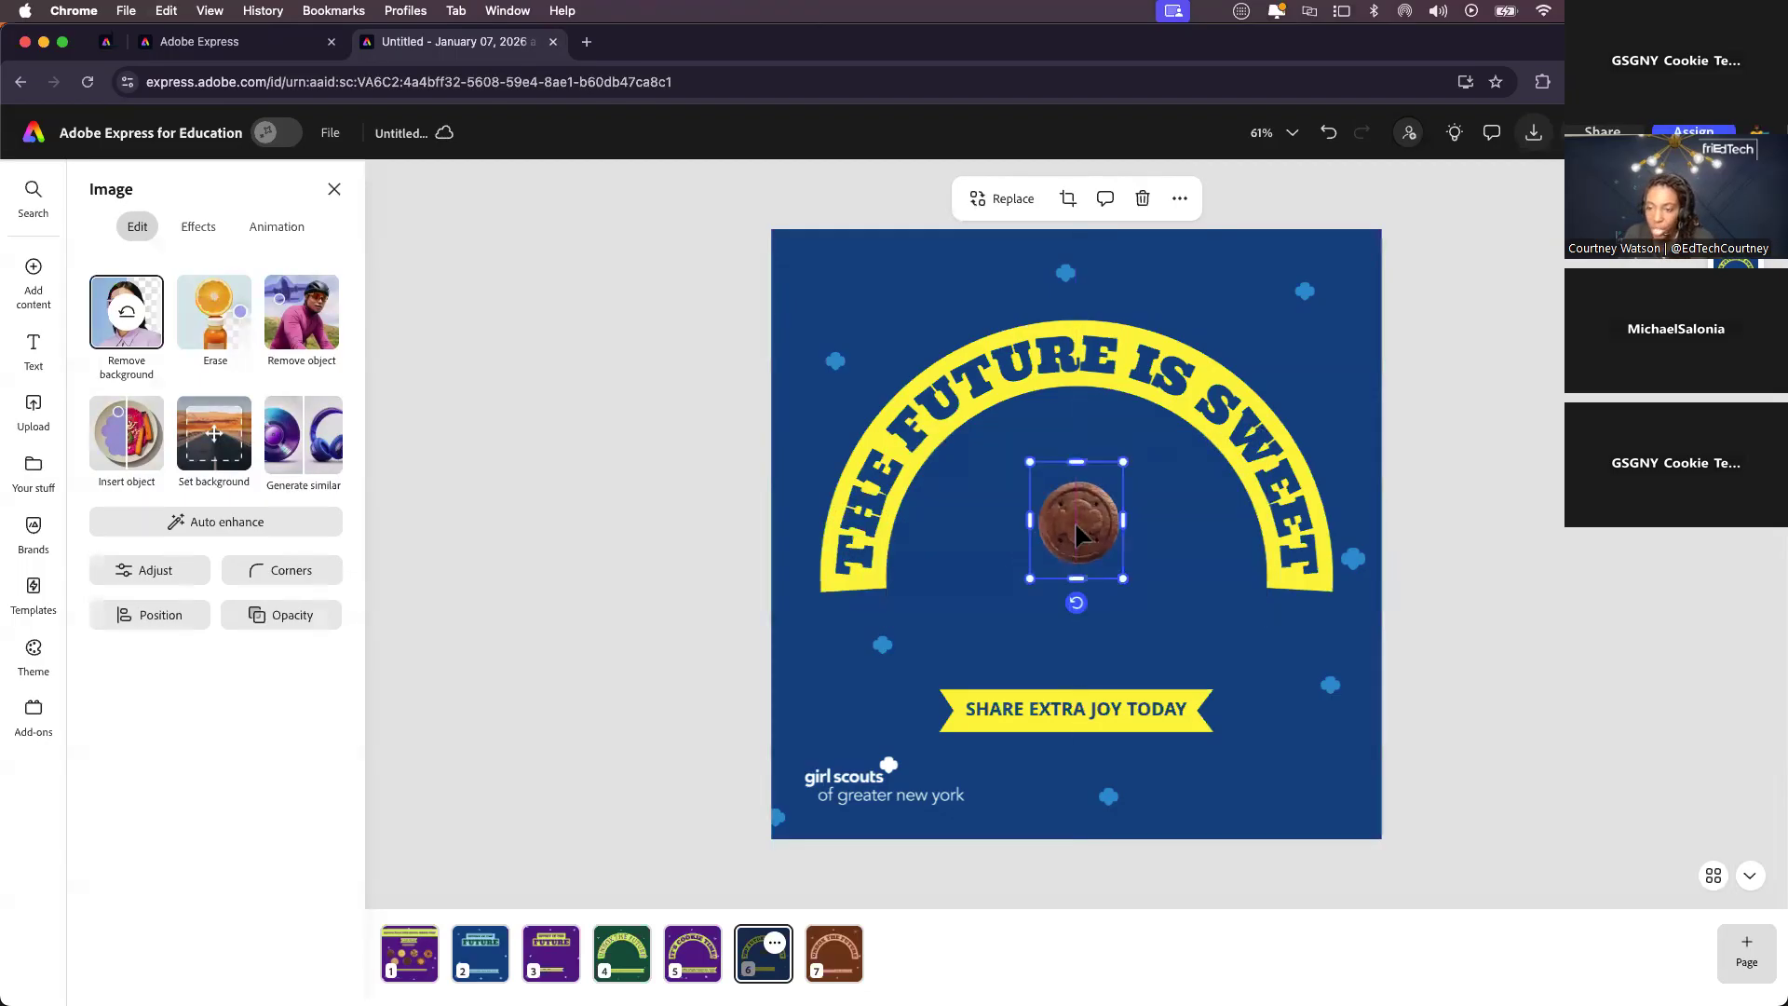
- Enlarge the pasted cookie proportionally to nearly twice its size and recentre it beneath the yellow arch
scroll(1076, 528, "up", 5)
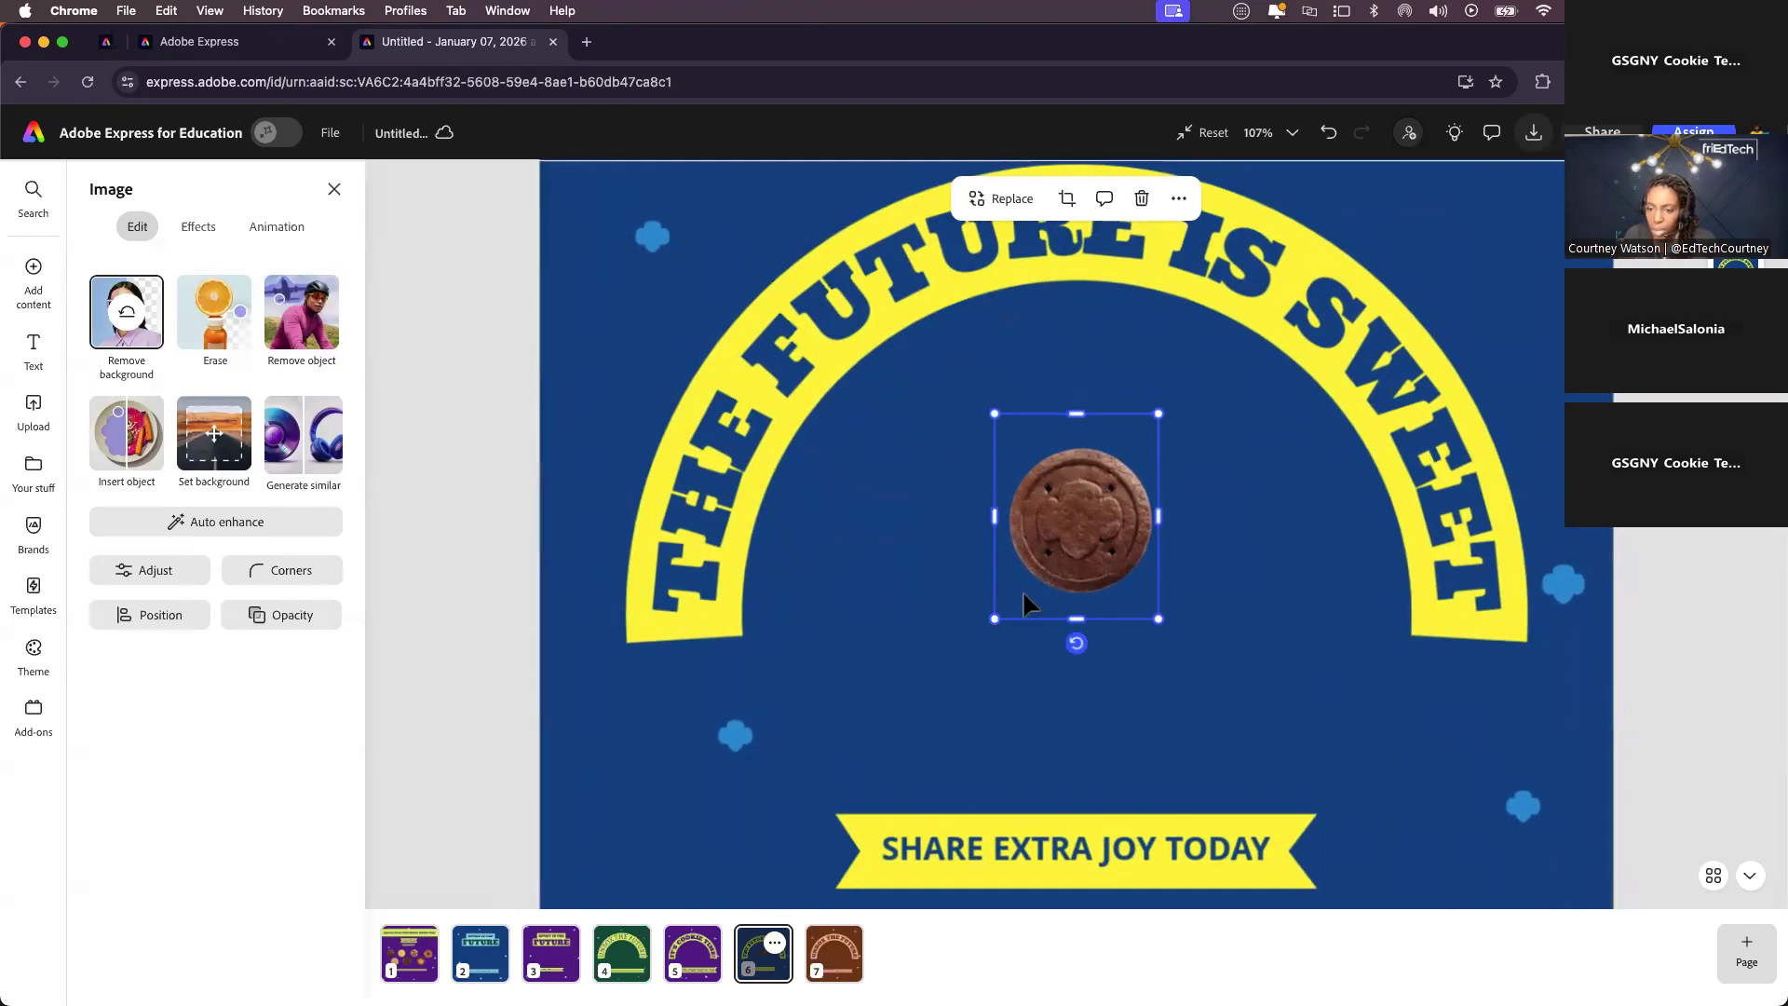
key("alt+super+8")
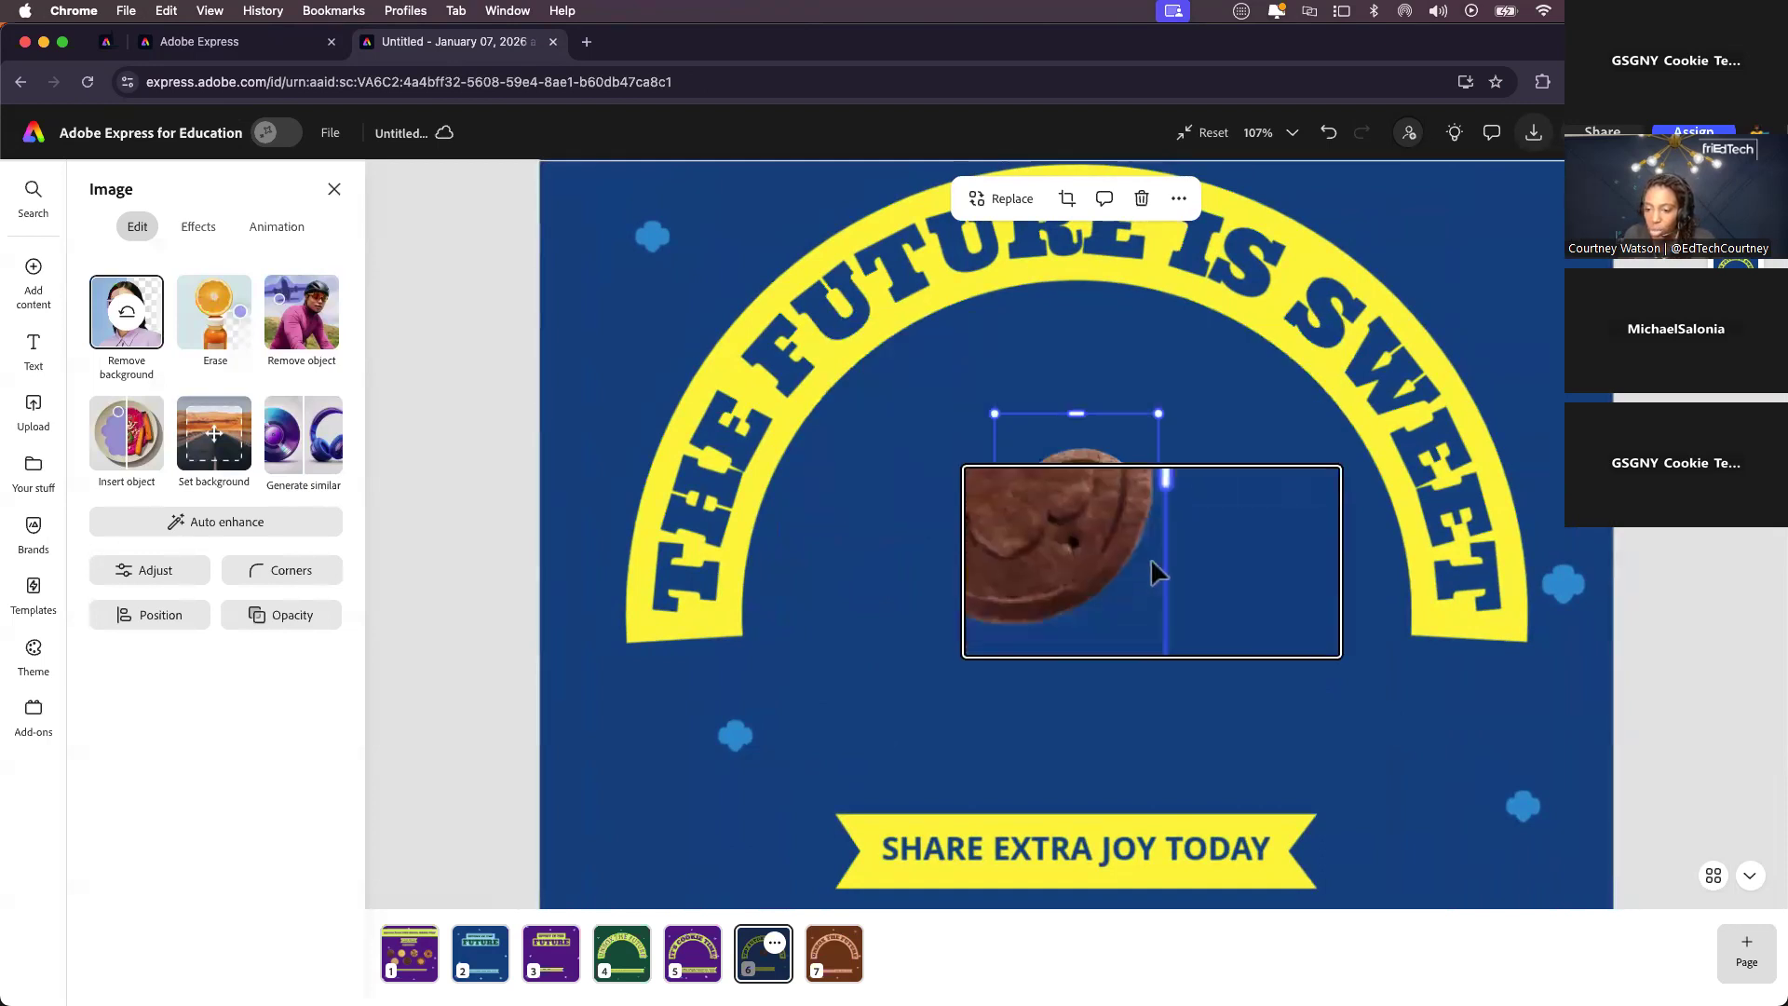
key("alt+super+8")
left_click_drag(990, 411, 834, 321)
left_click_drag(1083, 499, 1153, 603)
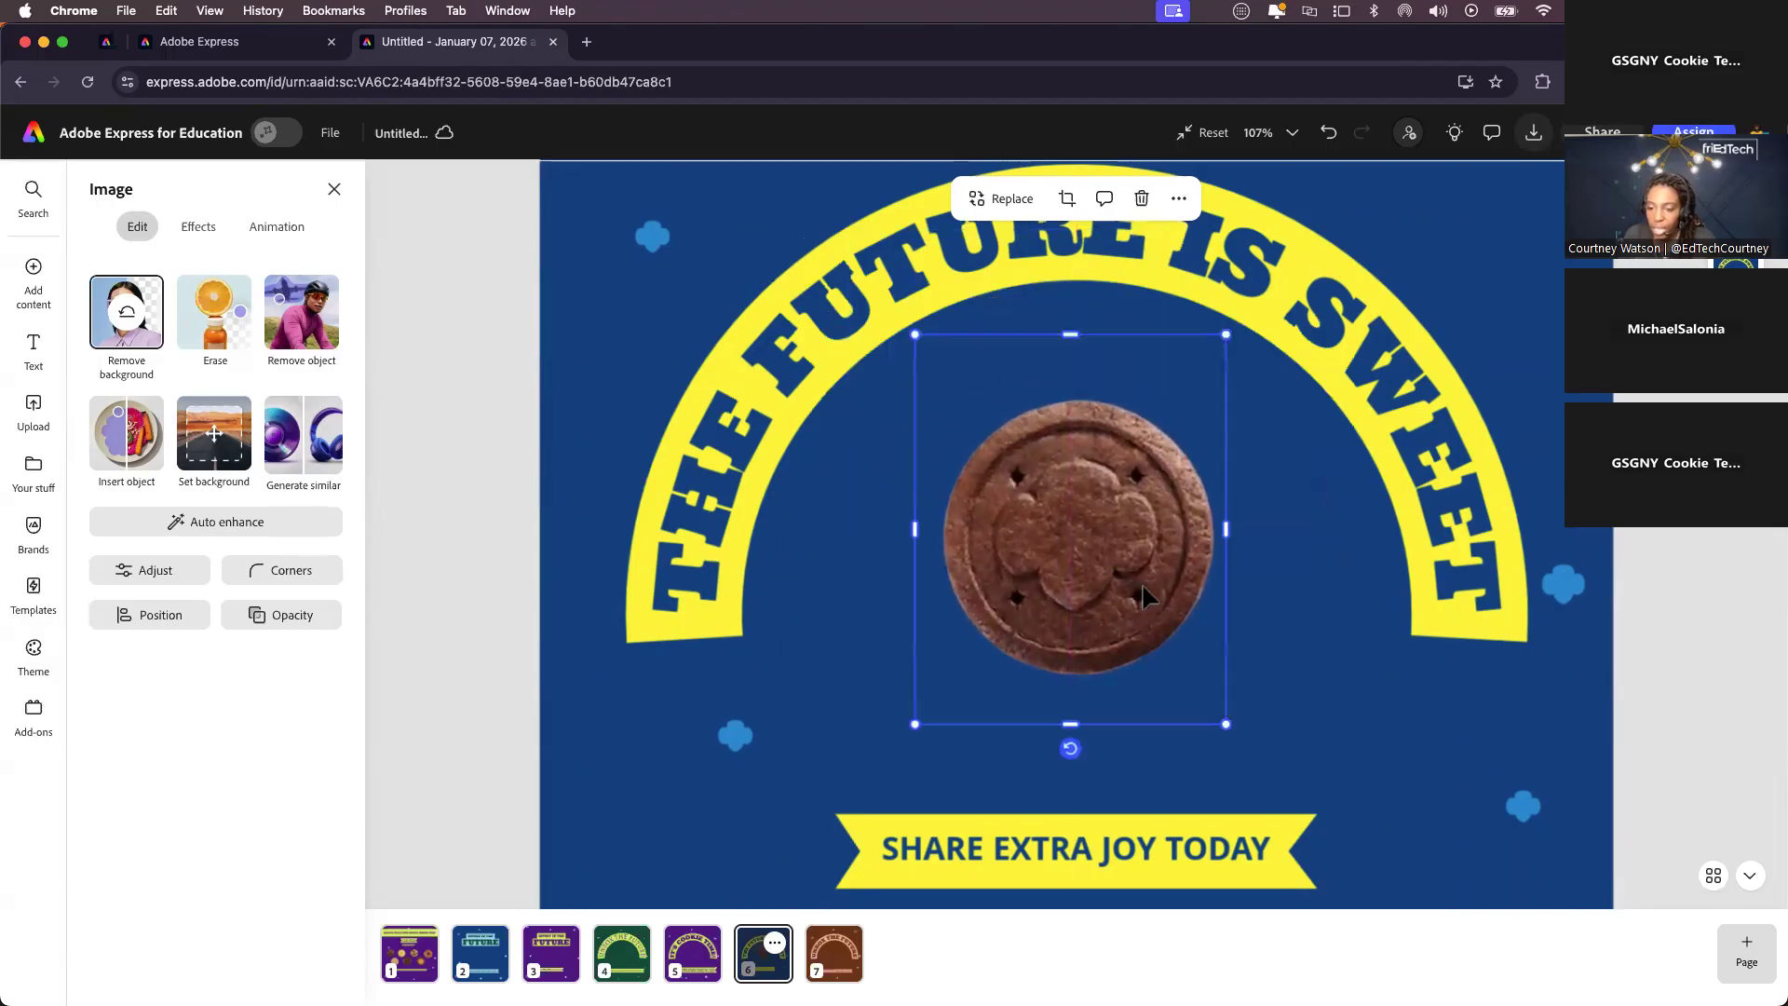
- Nudge the cookie slightly lower beneath the arch on page 6, deselect it and review the whole page
scroll(1114, 595, "down", 3)
mouse_move(1110, 529)
left_mouse_down()
mouse_move(1114, 570)
mouse_move(1117, 542)
left_mouse_up()
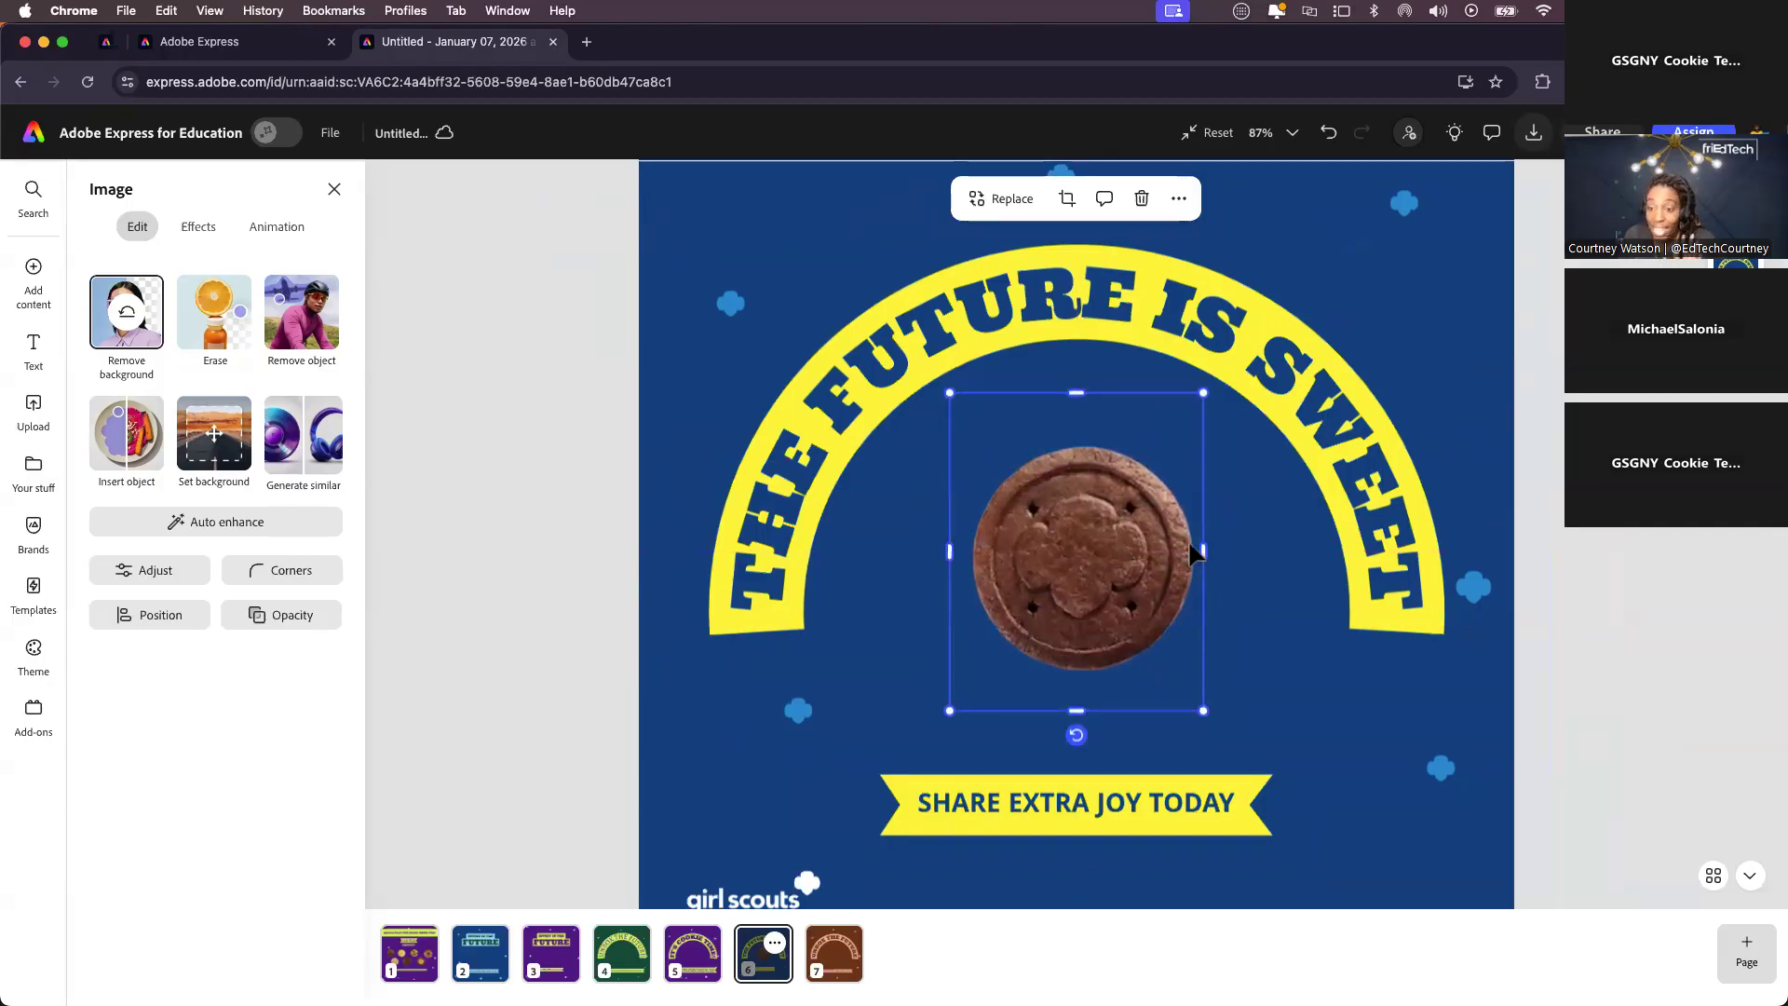
left_click(1539, 501)
scroll(1434, 493, "down", 5)
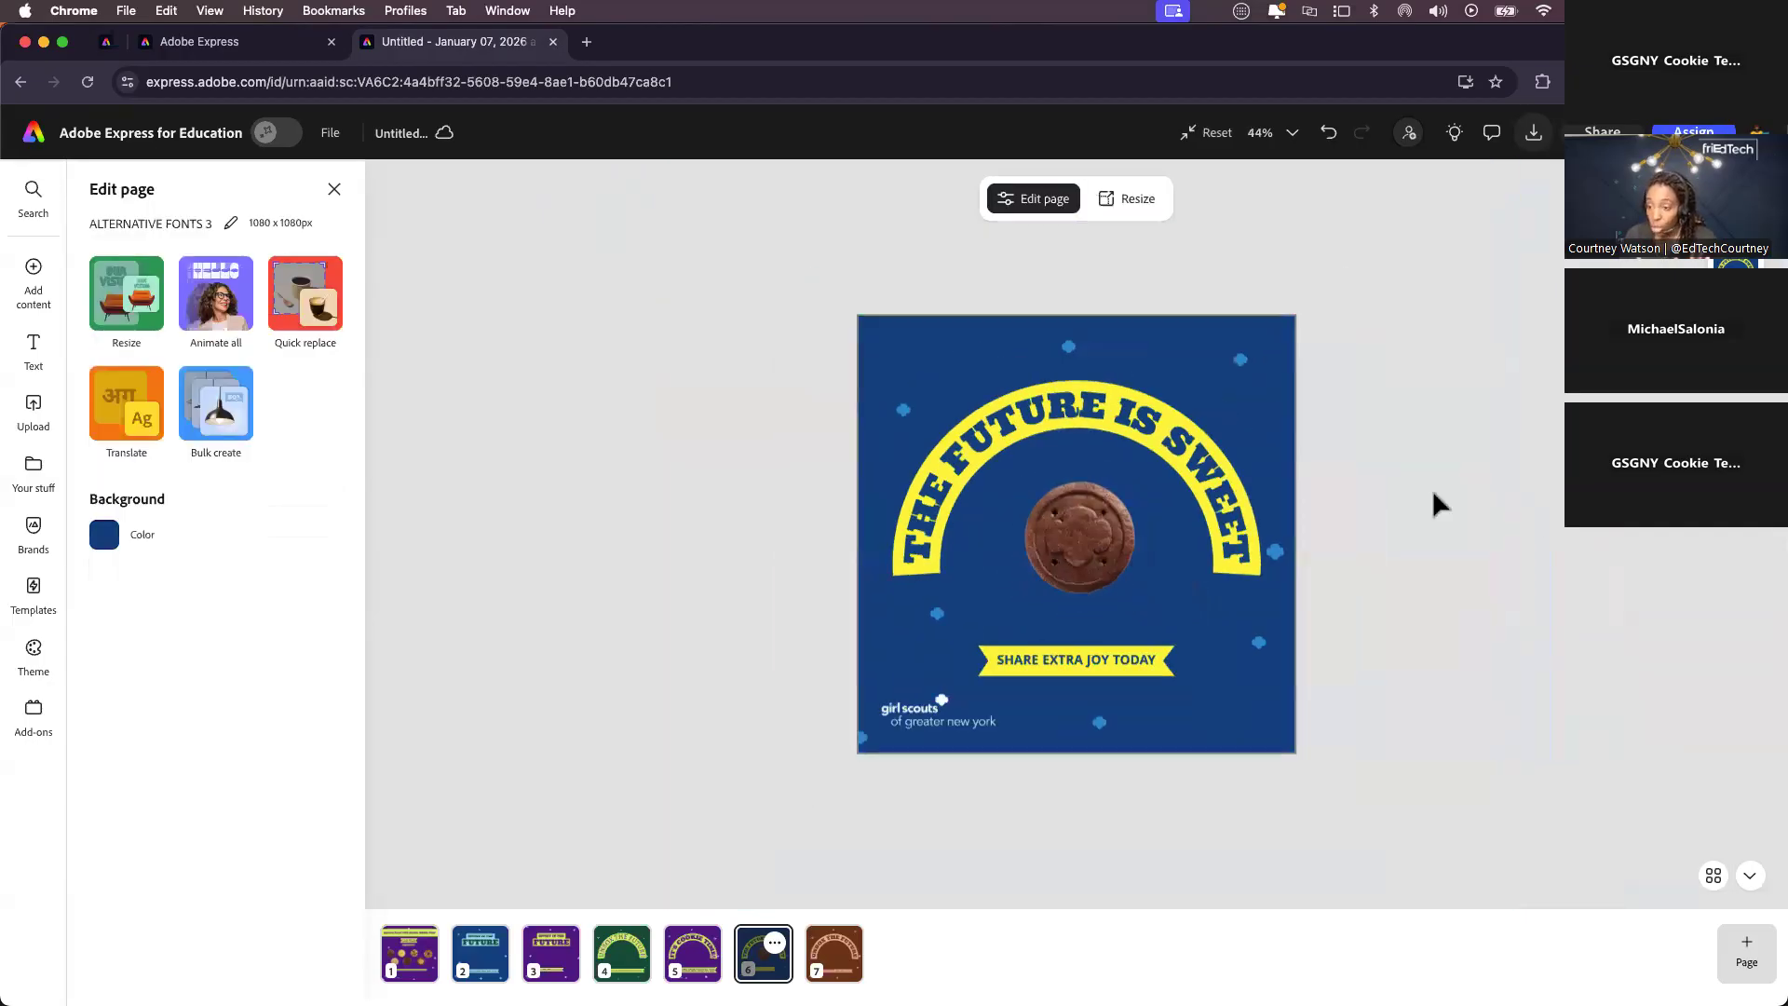
scroll(1435, 494, "up", 5)
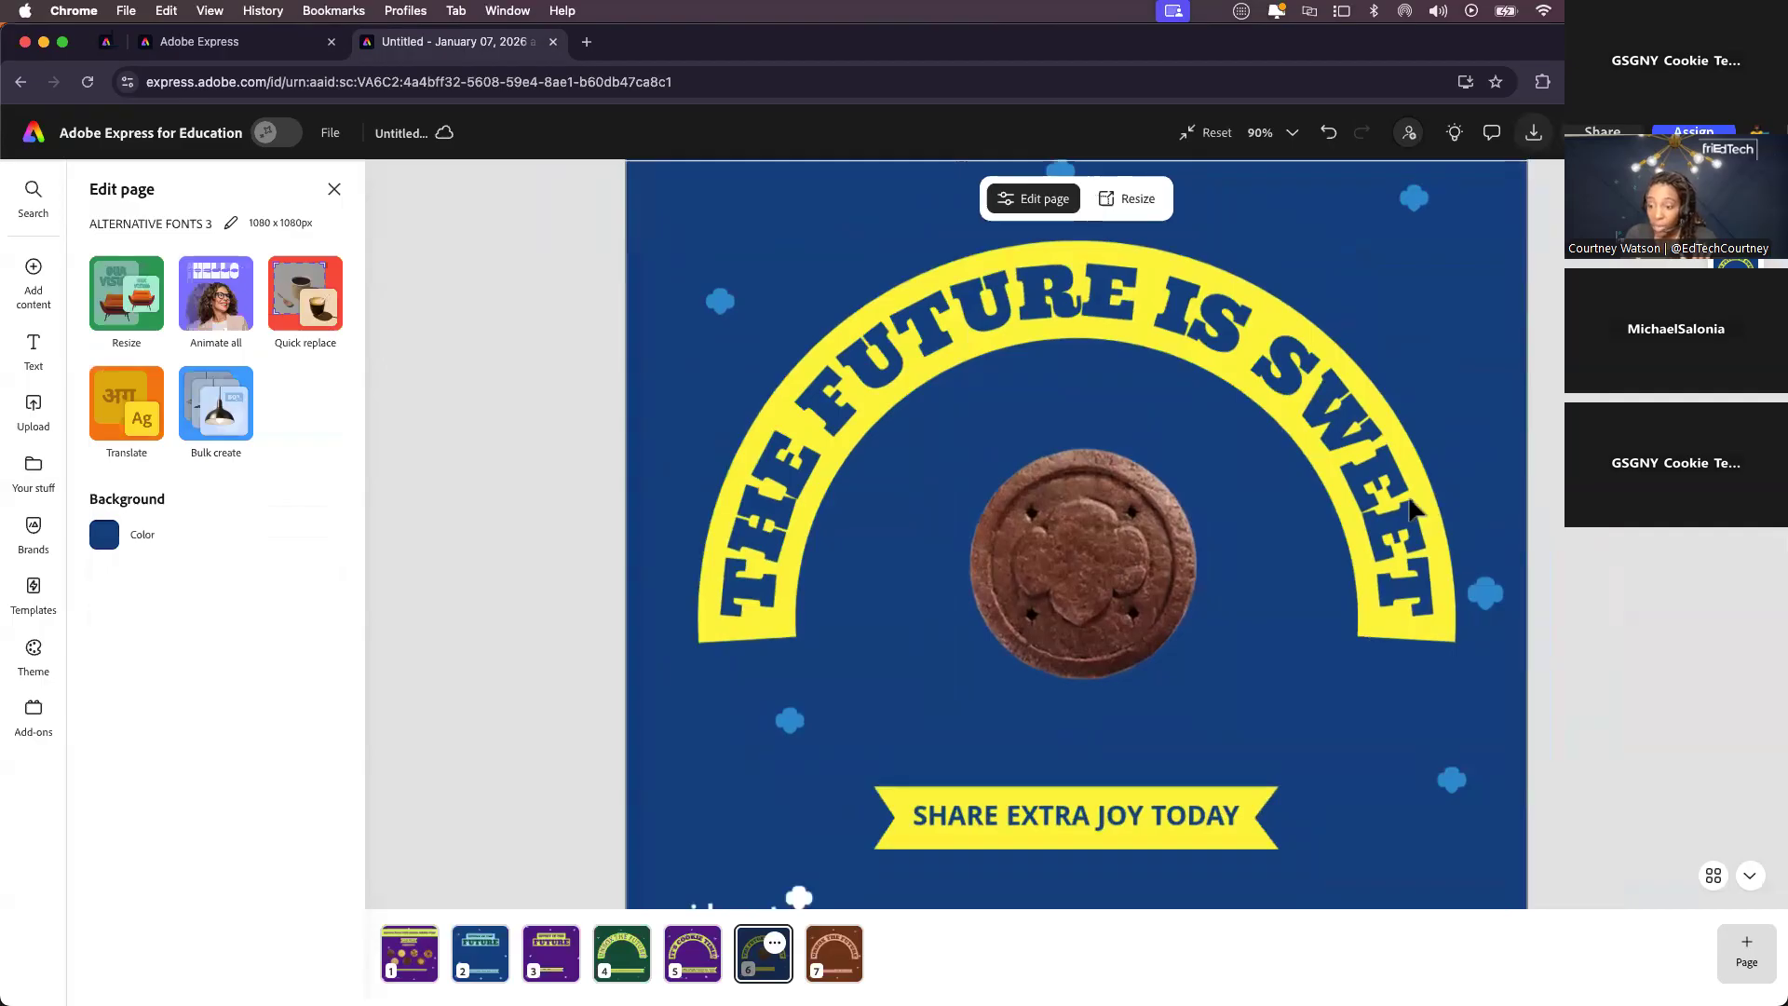
- Copy the golden "I'm a Leader" cookie, second in the upper row of cookies on page 1
left_click(623, 969)
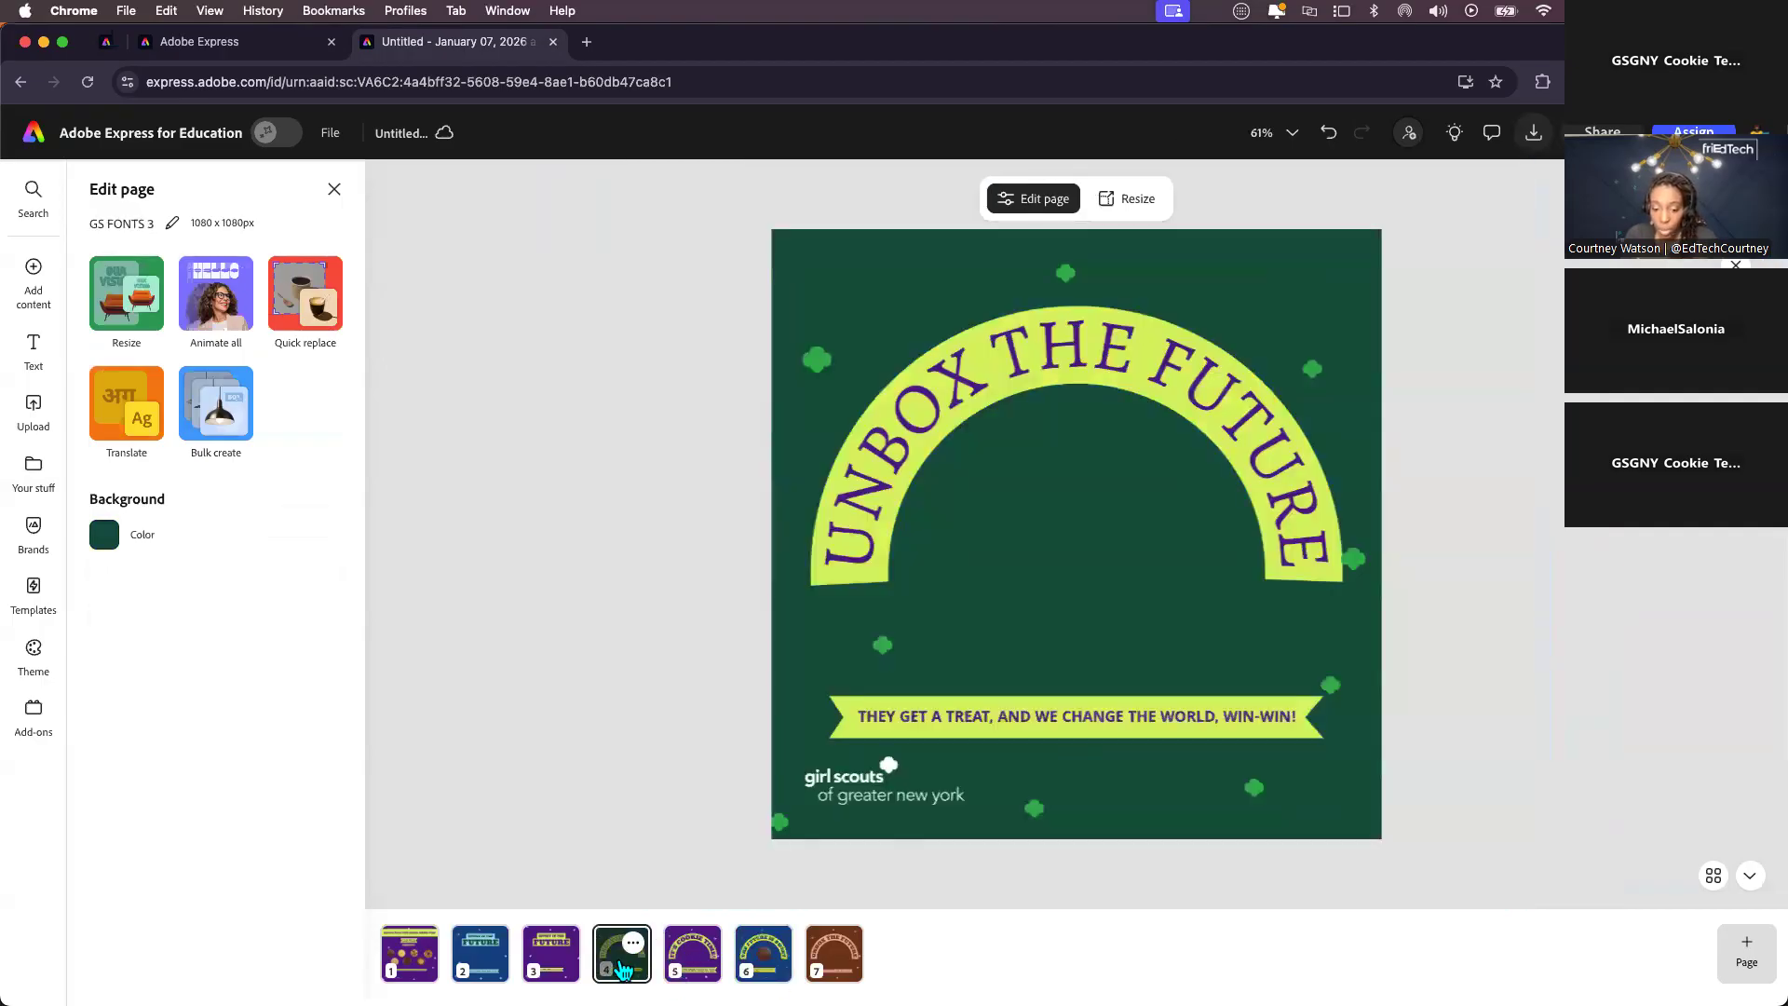
left_click(410, 955)
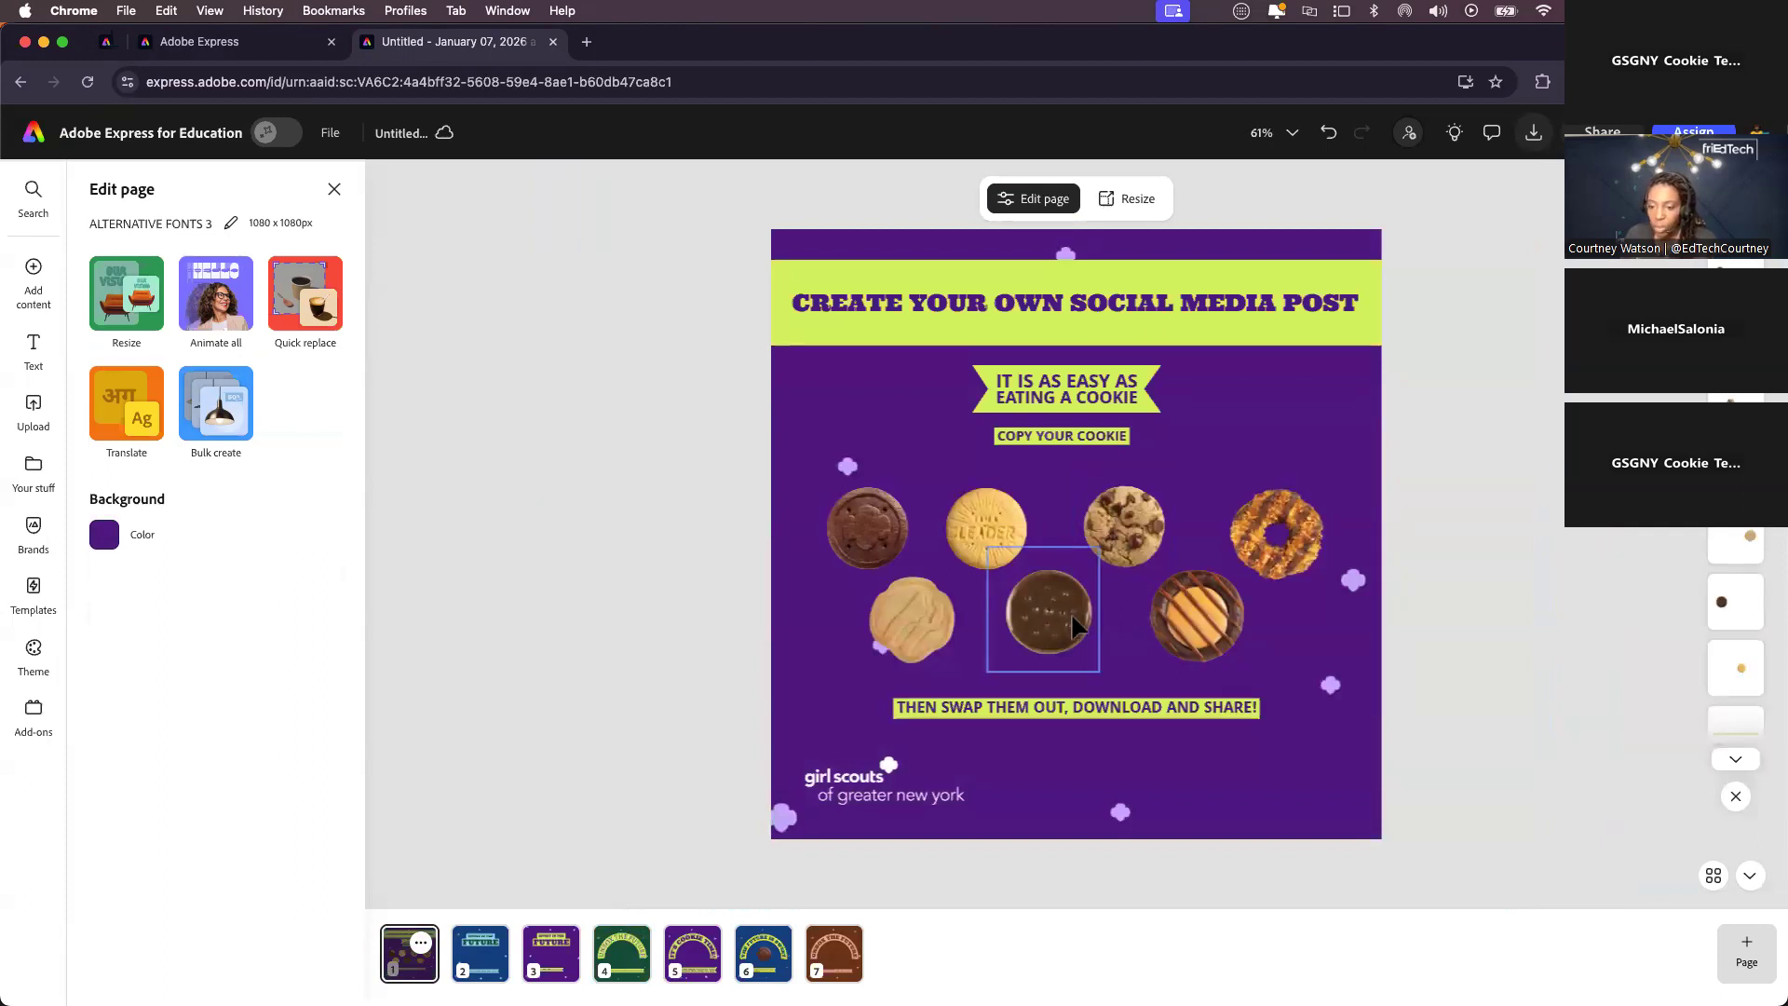
left_click(984, 531)
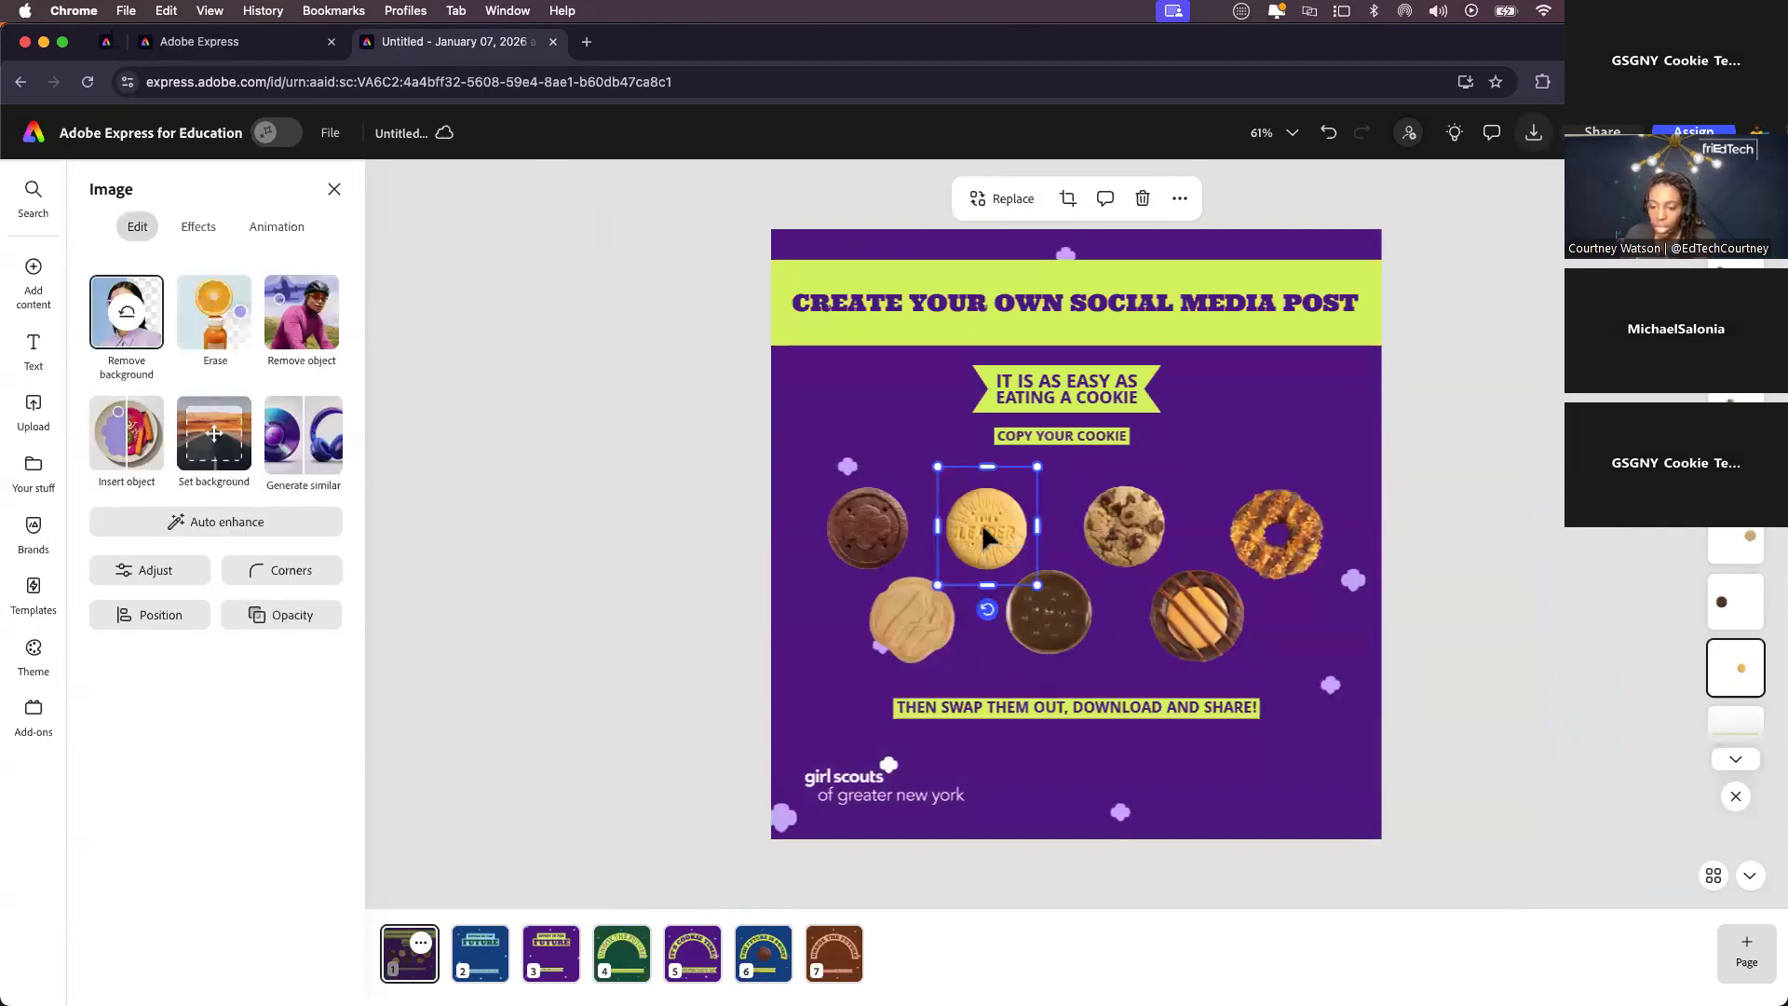
right_click(981, 523)
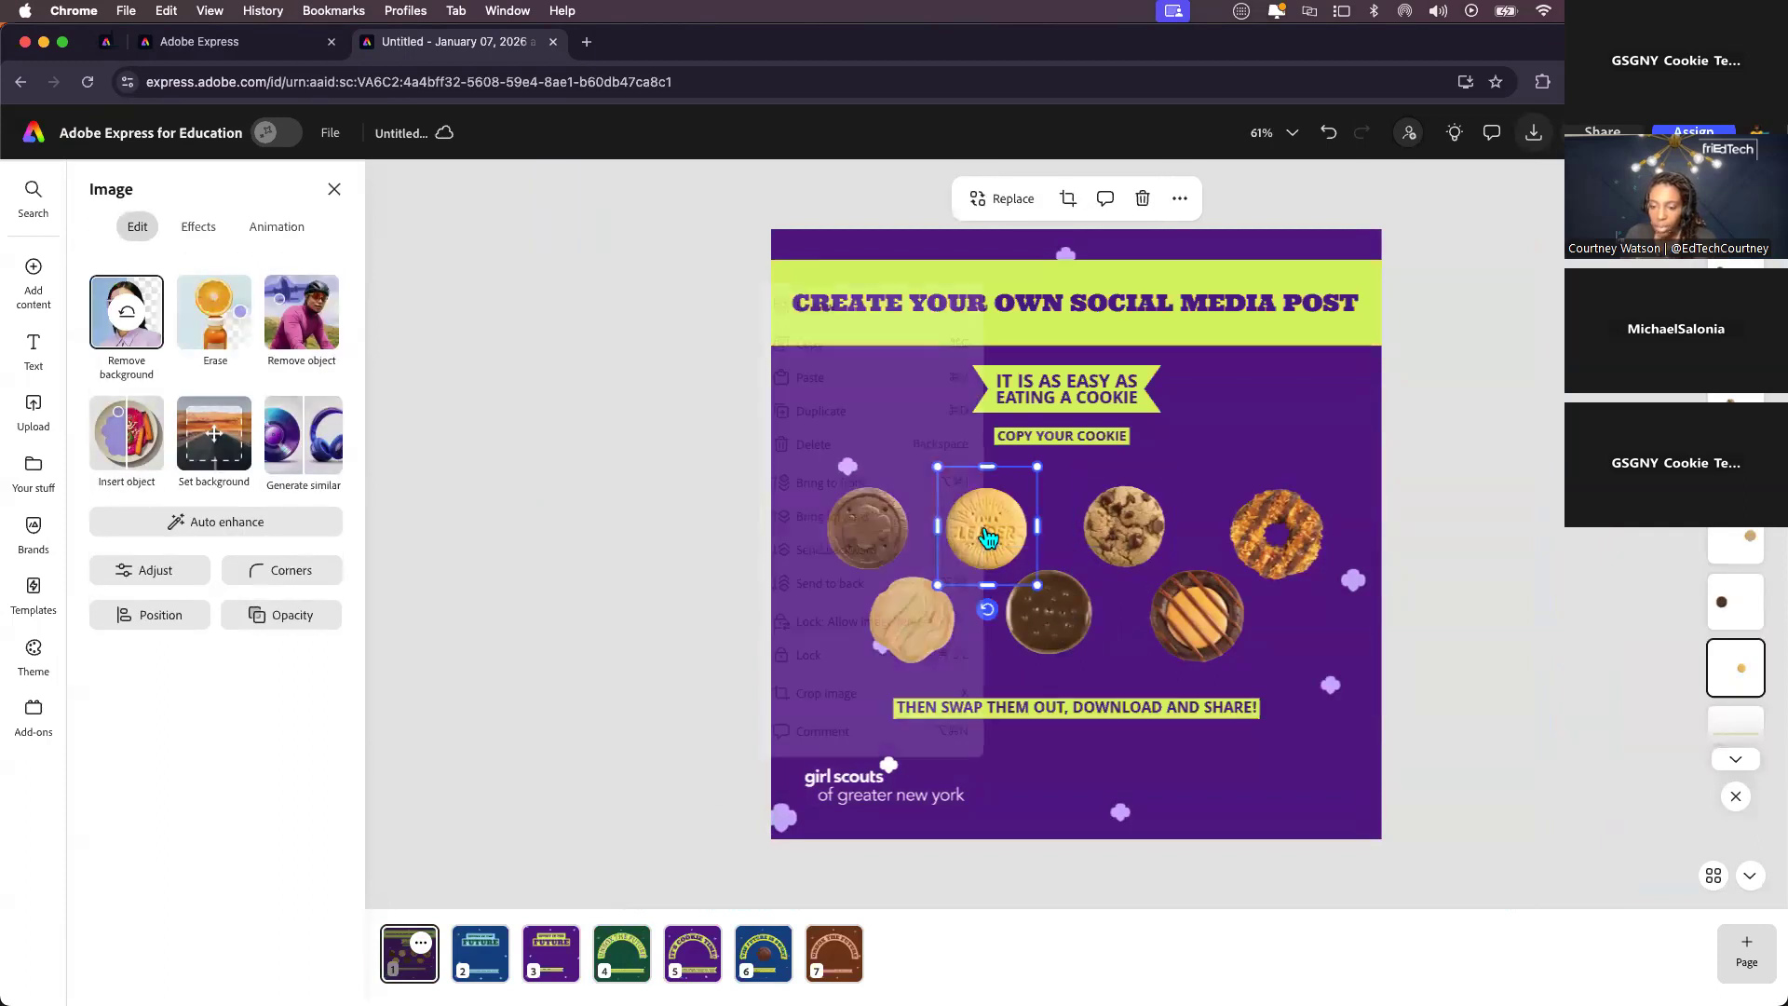
left_click(864, 347)
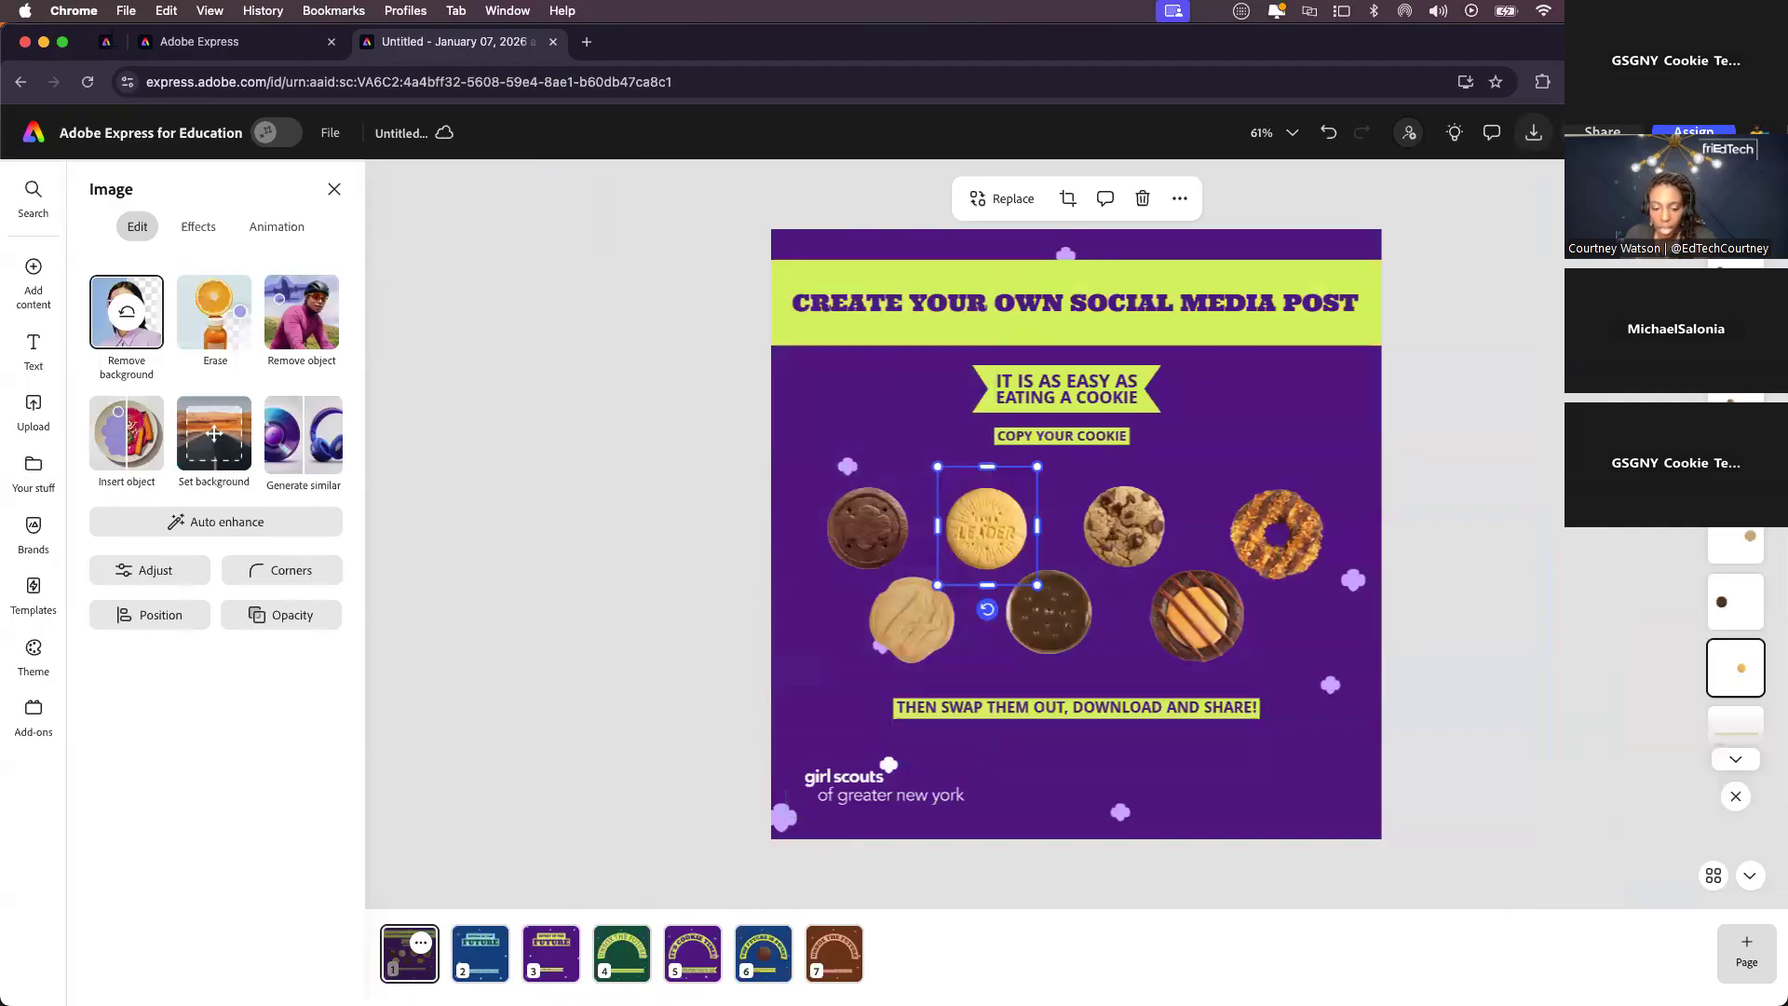
- Paste the cookie onto page 4, "Unbox the Future", enlarge it proportionally to about two and a half times its size and centre it beneath the arch
left_click(610, 960)
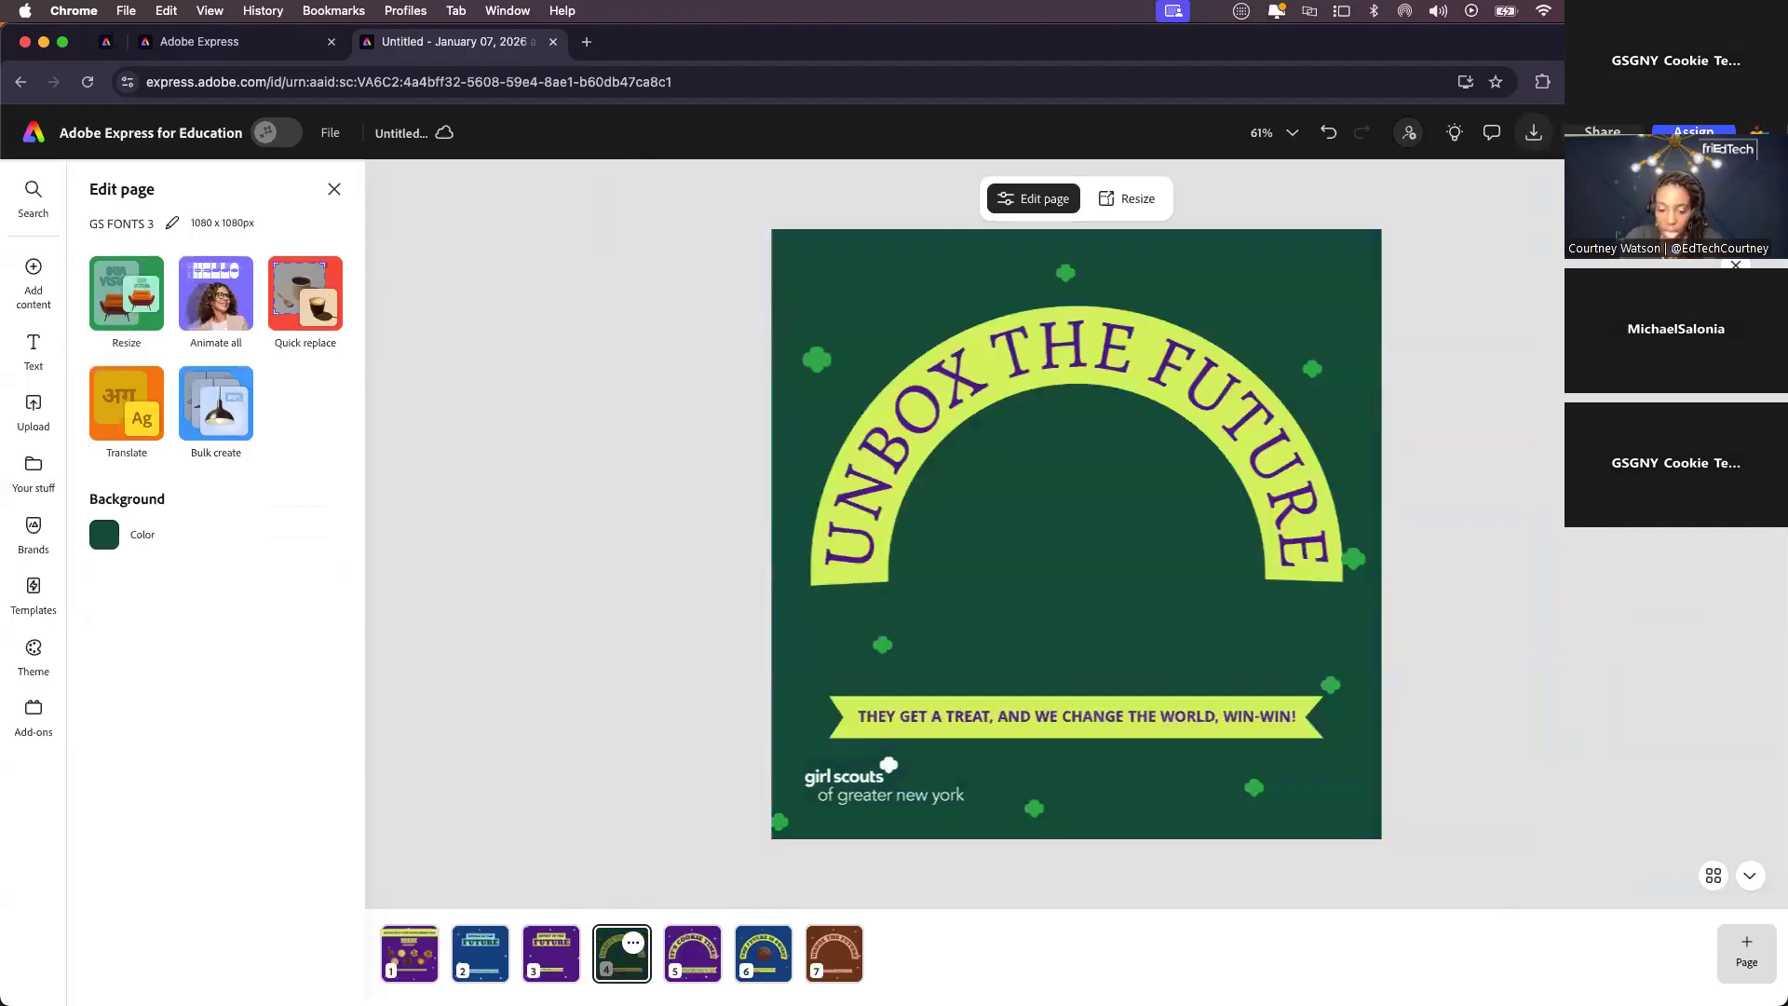
left_click(1103, 563)
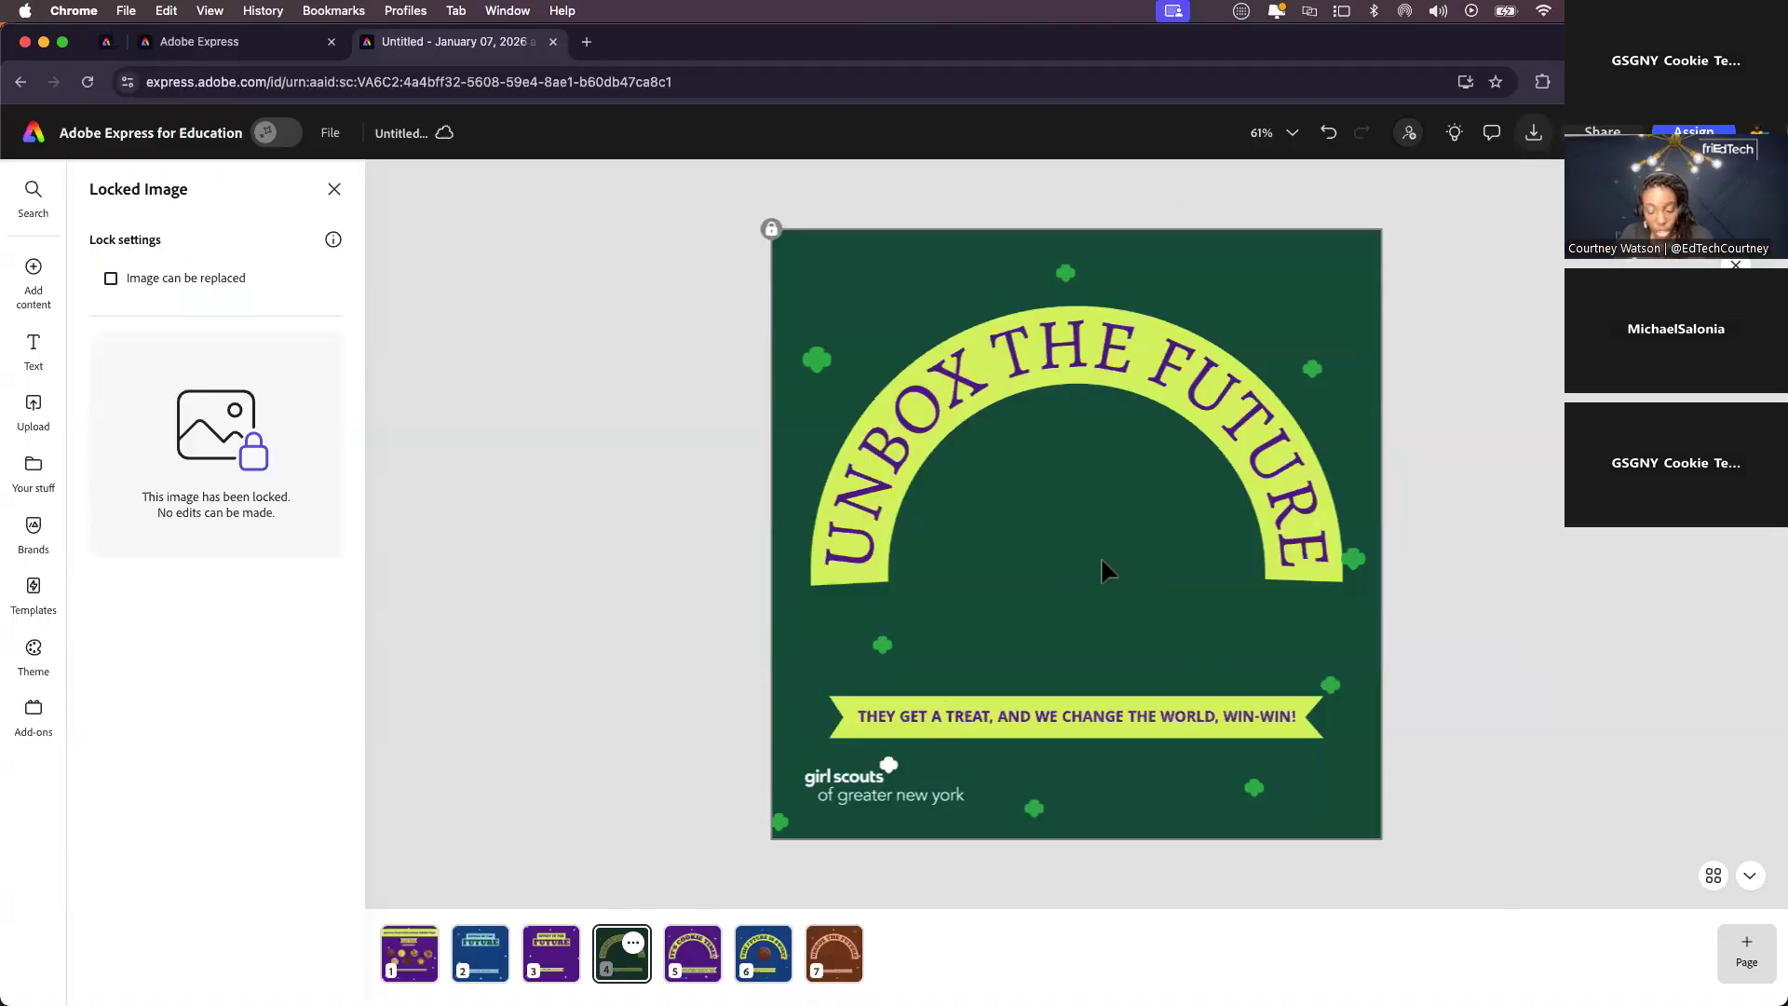
key("super+v")
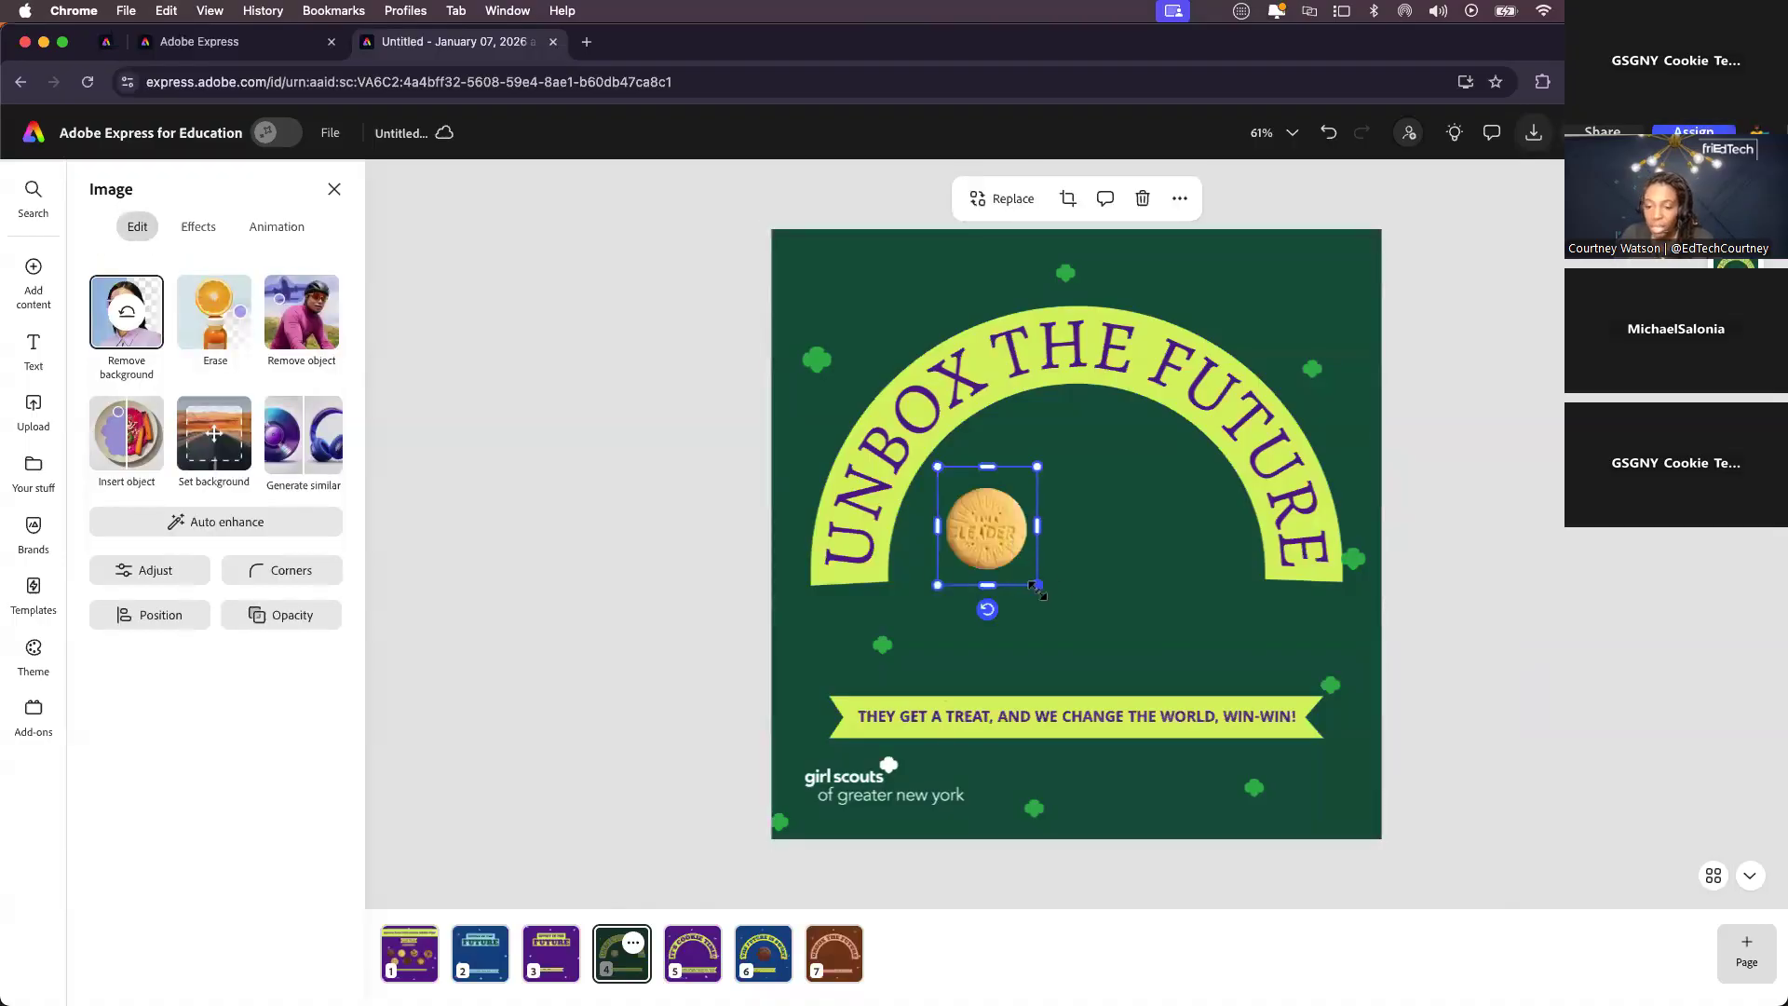
left_click_drag(1039, 587, 1193, 724)
mouse_move(1045, 544)
left_mouse_down()
mouse_move(1057, 555)
mouse_move(1051, 527)
left_mouse_up()
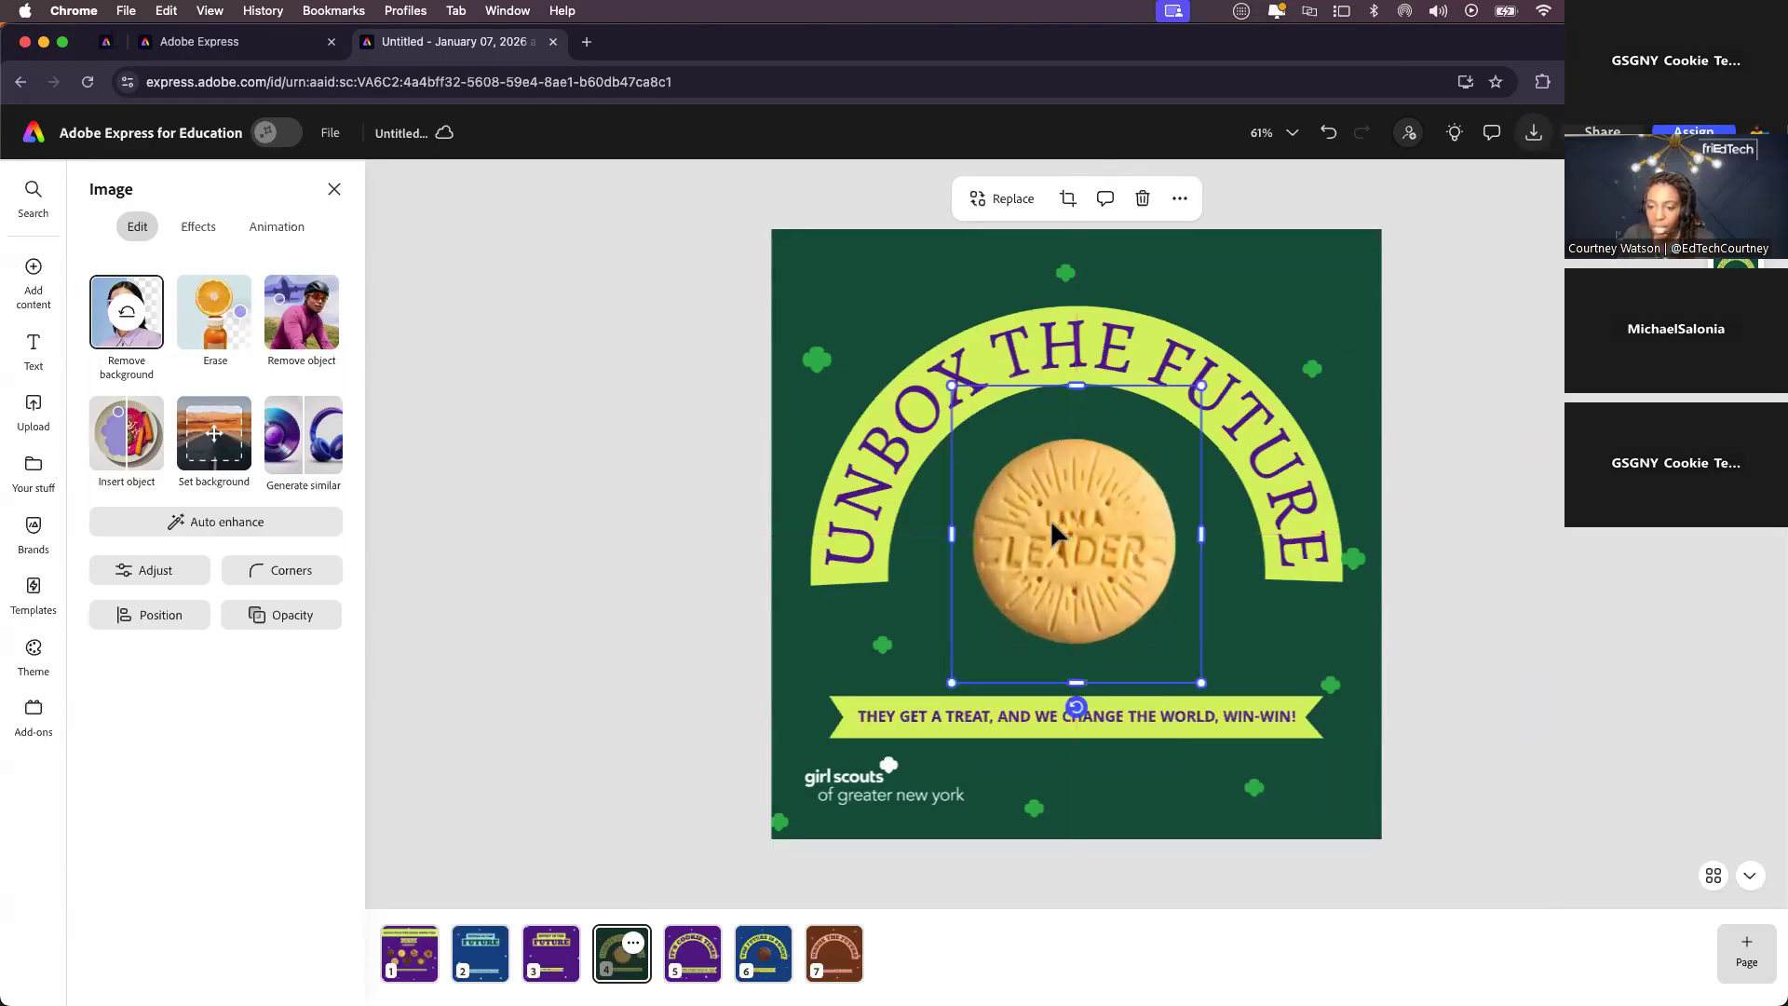
left_click(1617, 658)
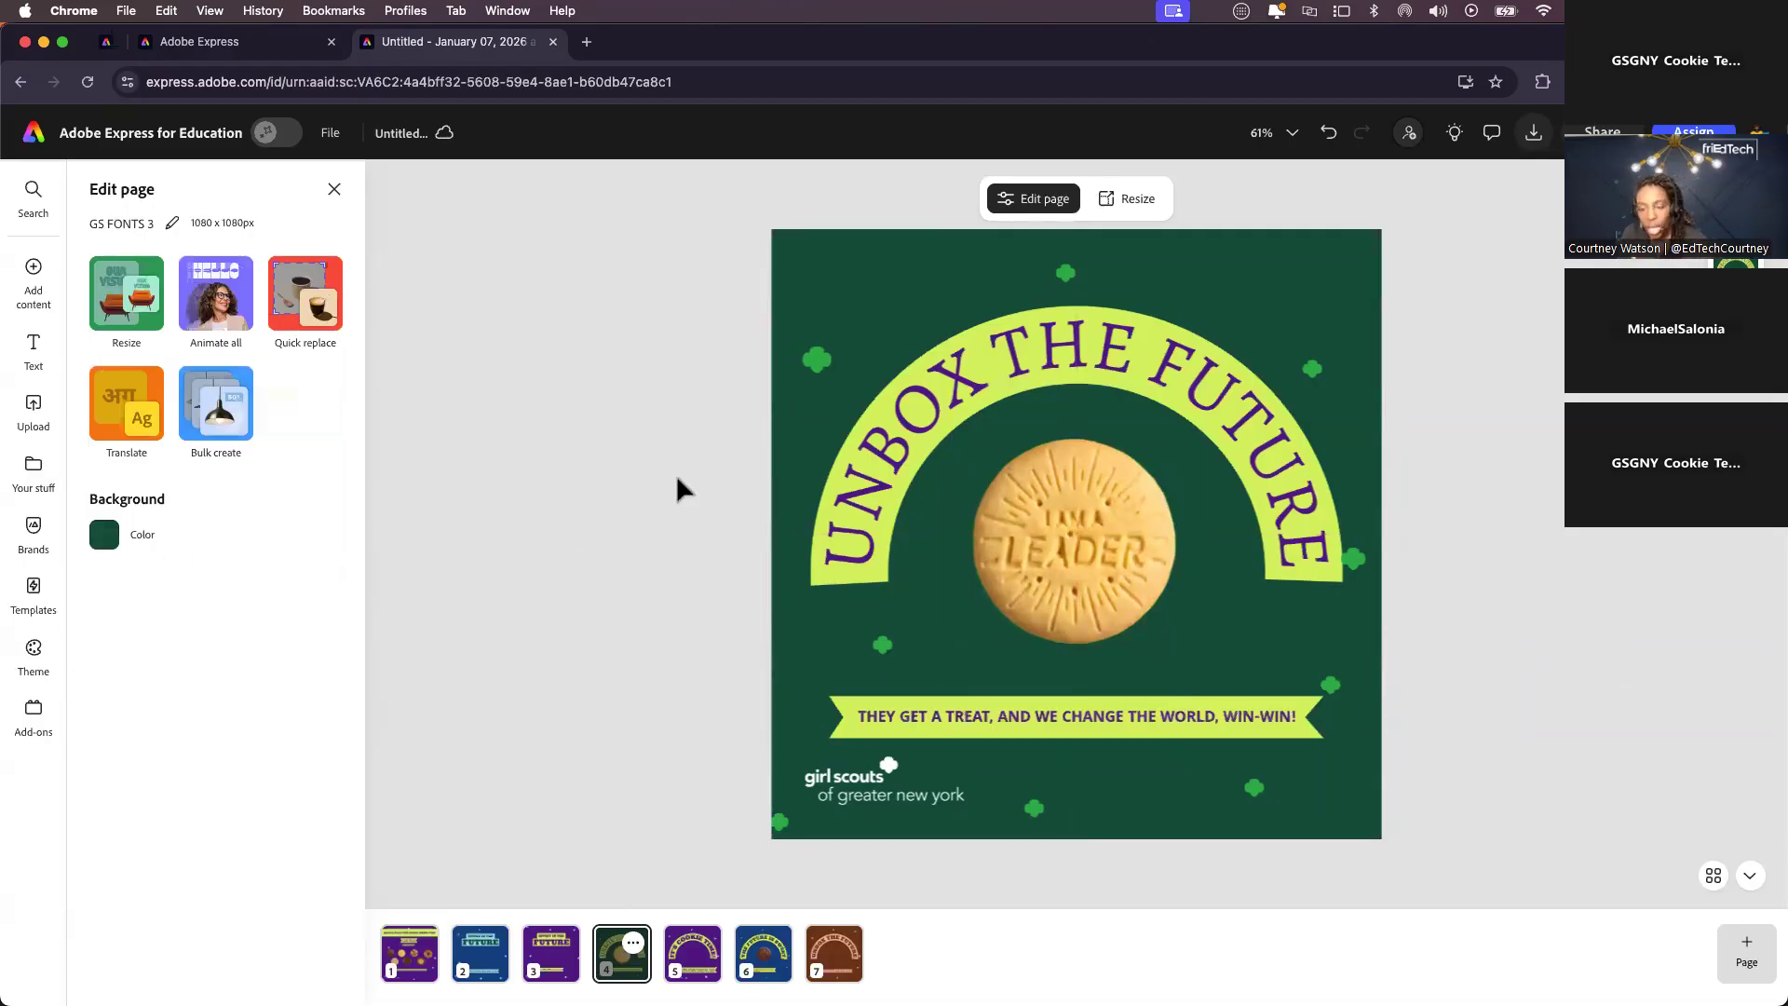
- Download only the selected page 4 as a PNG at 1,080 x 1,080 px
left_click(1535, 134)
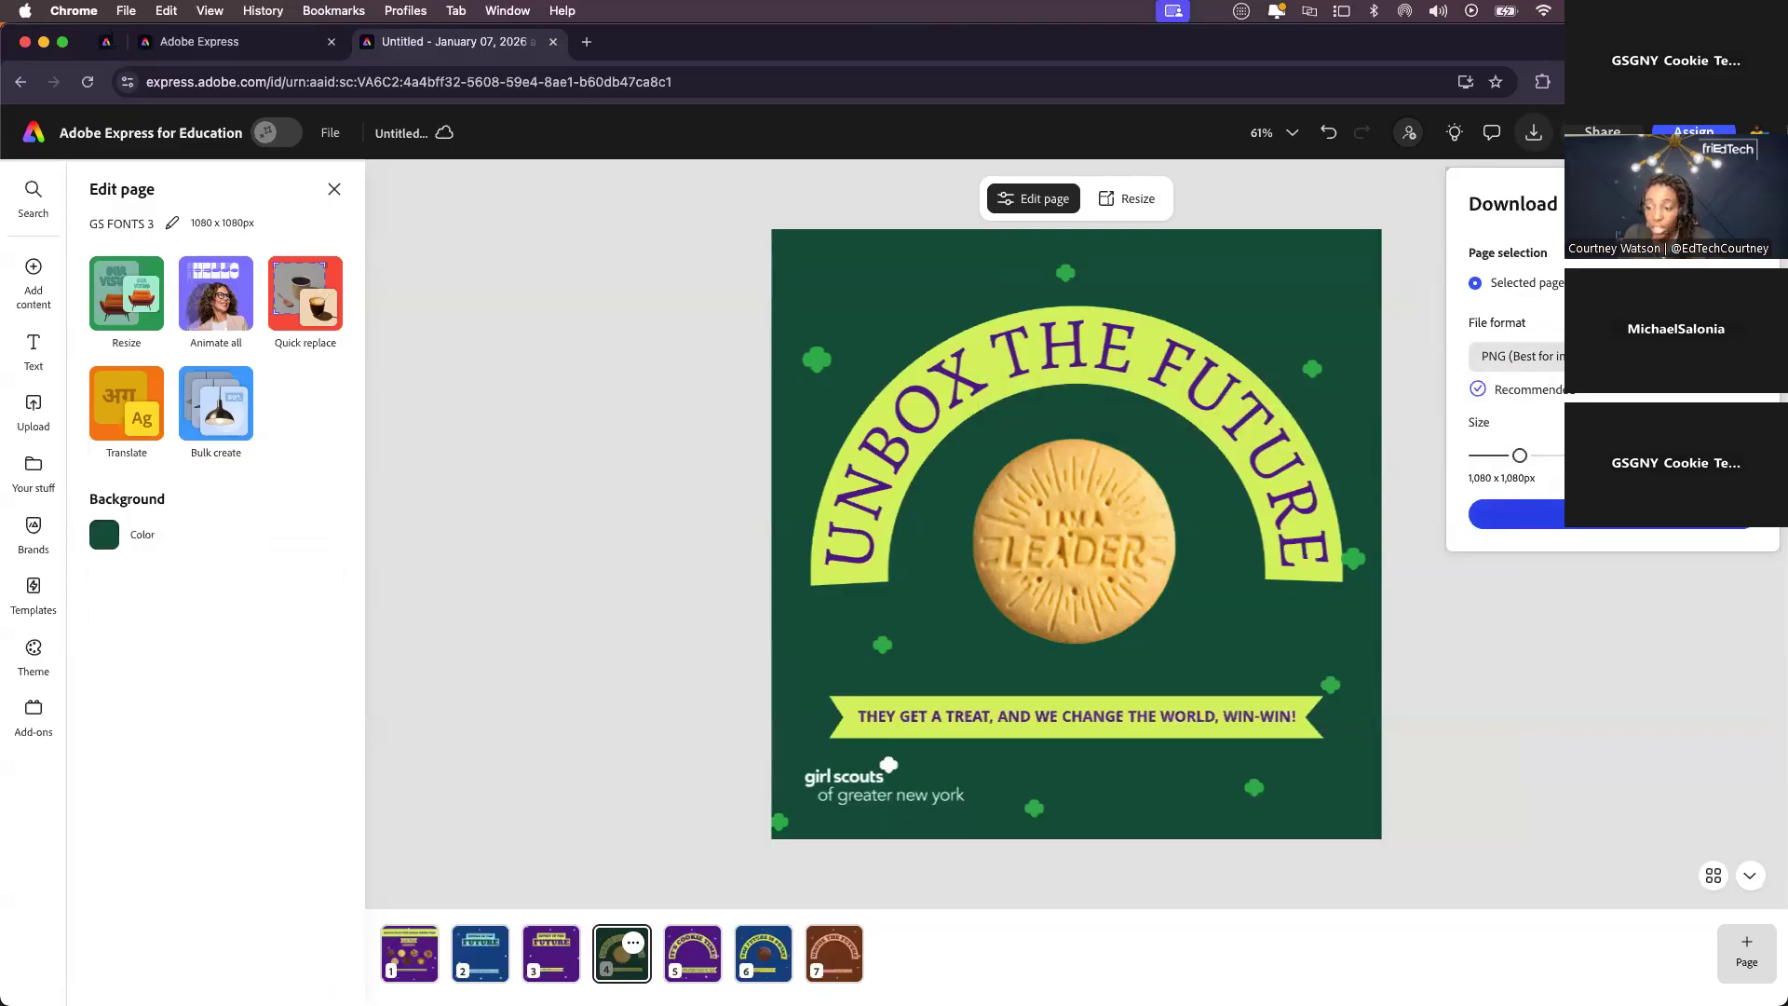
left_click(1528, 514)
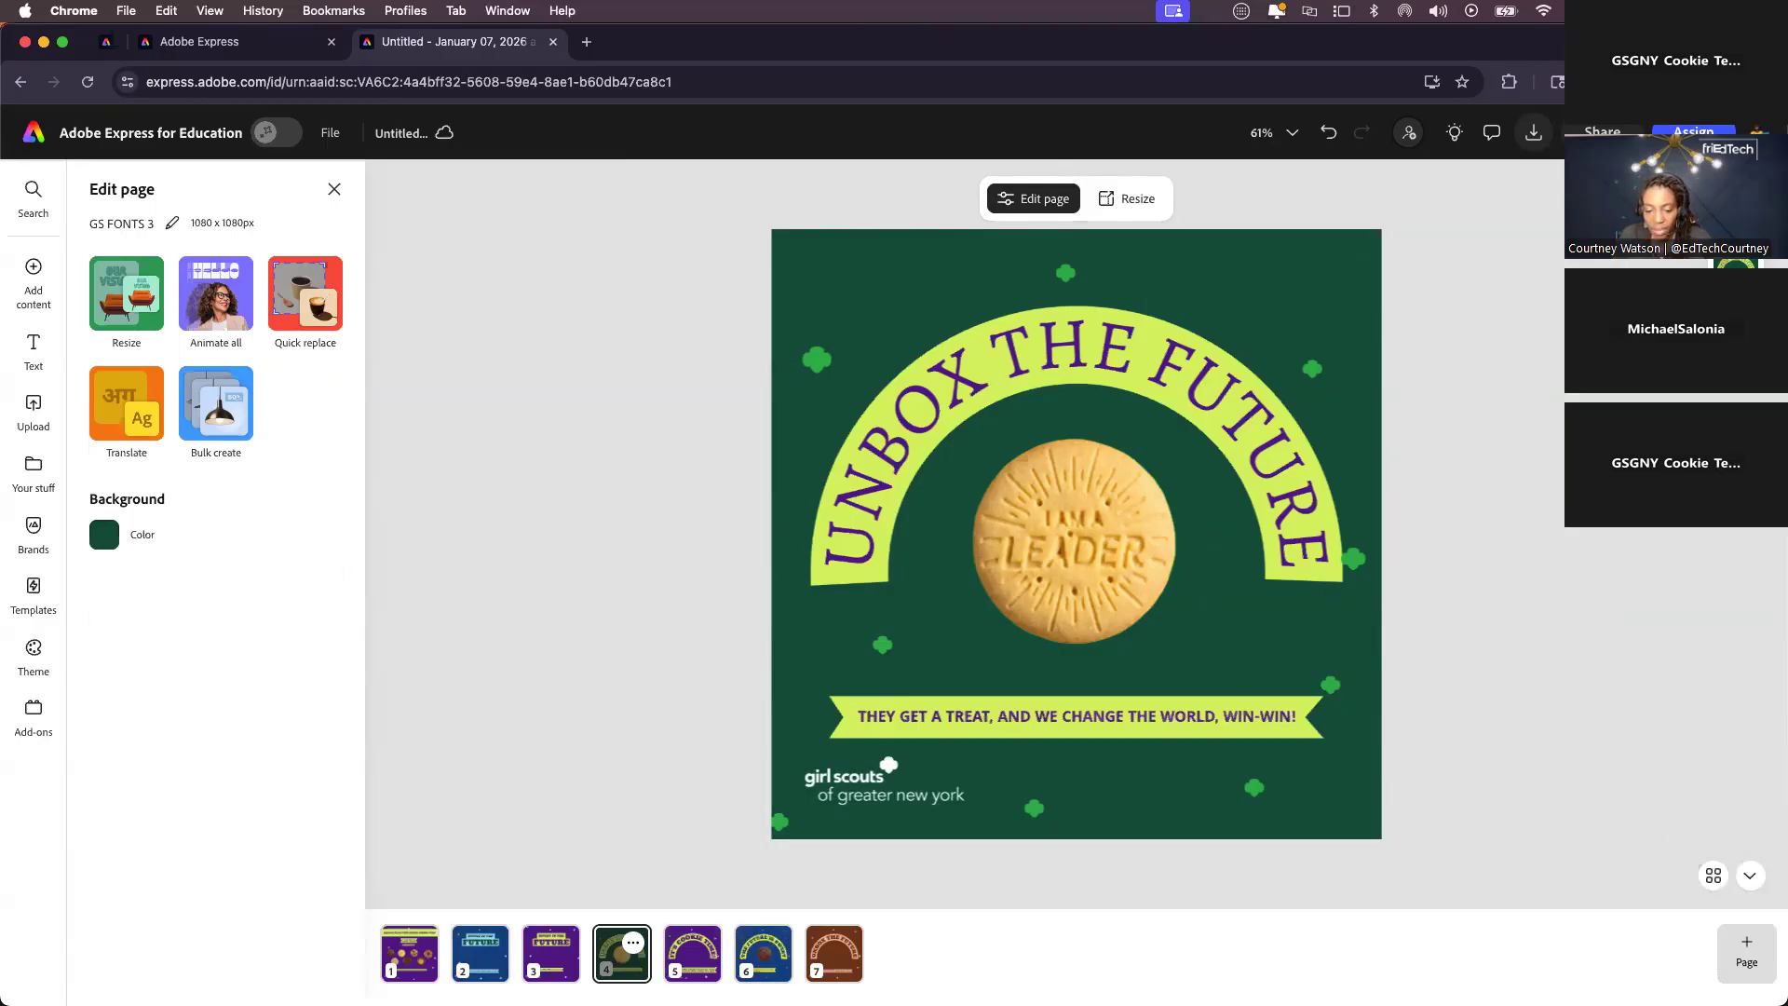
- Show all pages in the grid overview and rename page 6, "The Future Is Sweet", as "Exploremore"
left_click(1714, 875)
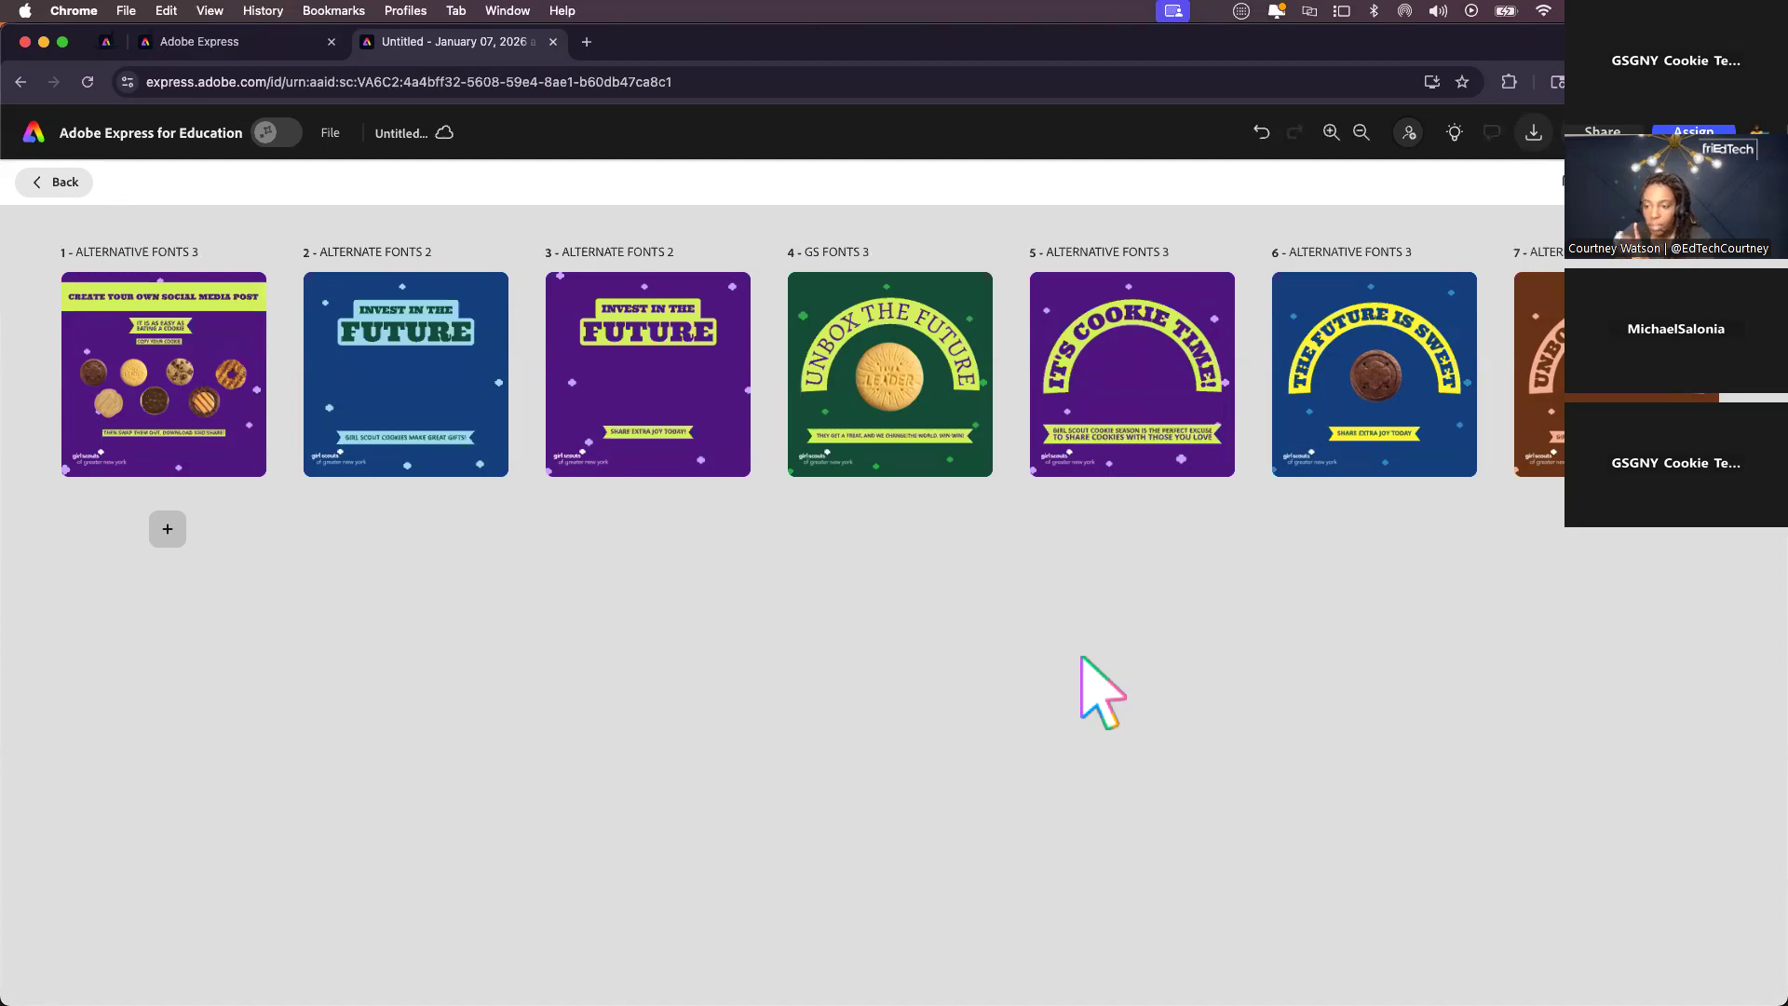
left_click(1344, 251)
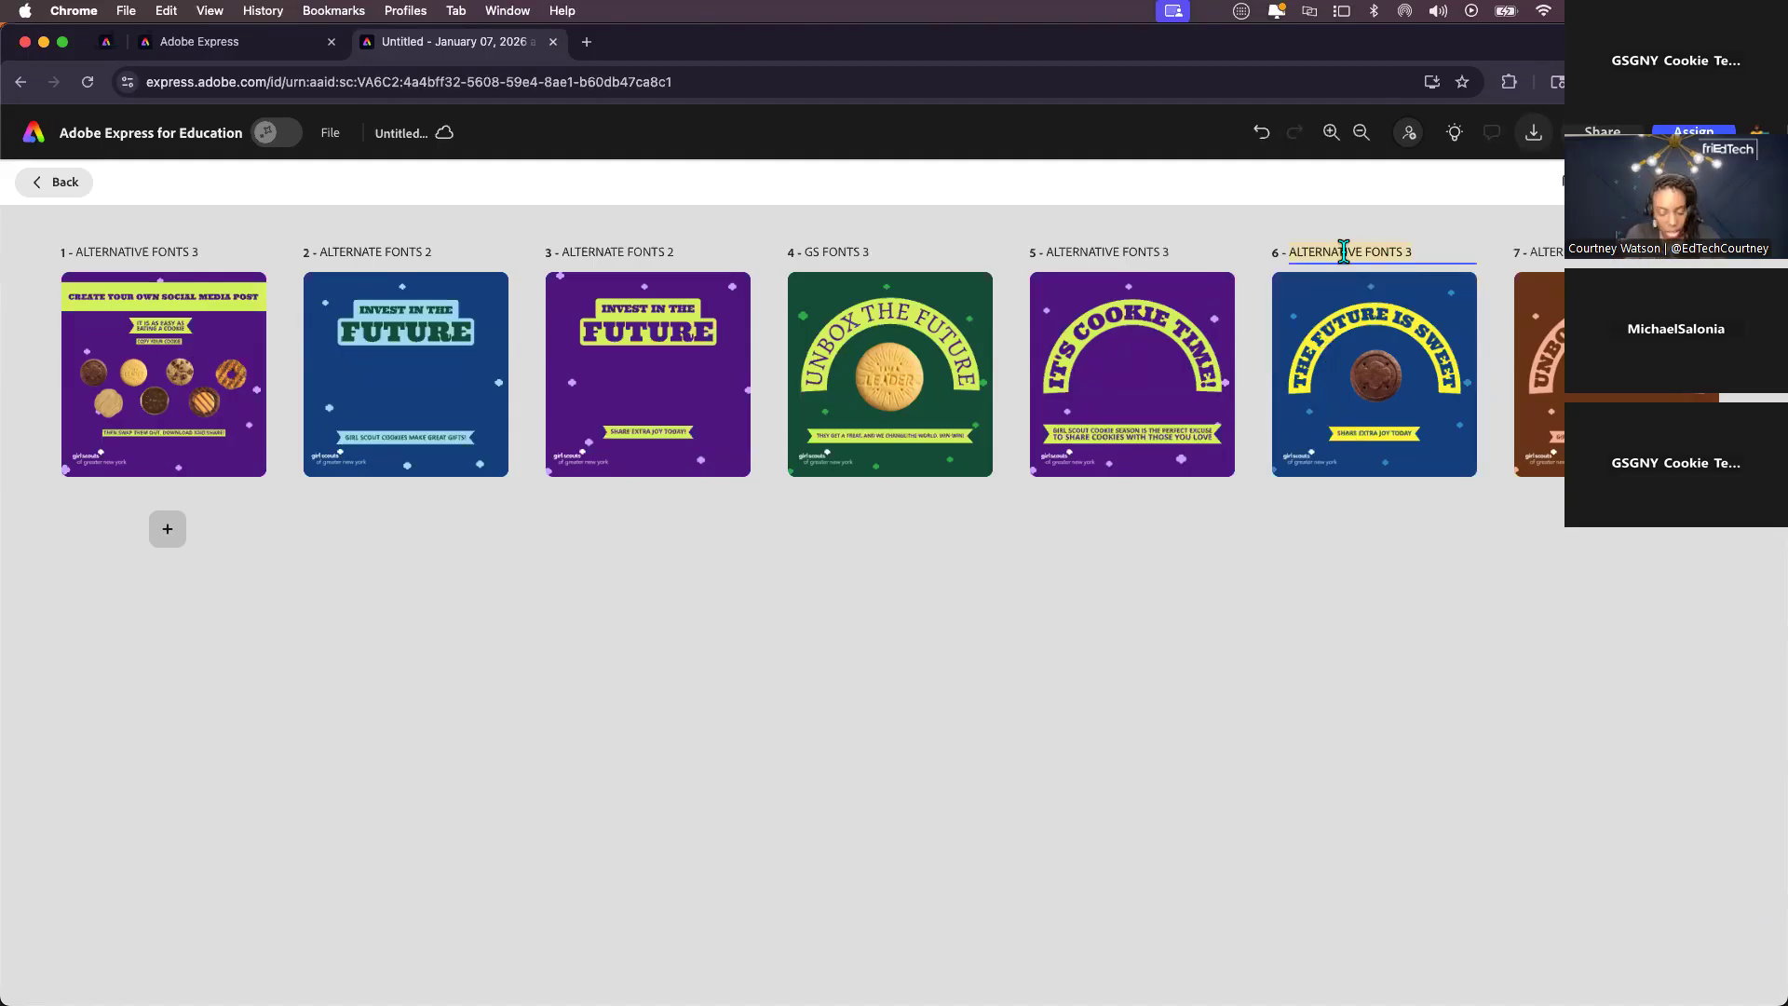
type("Ex")
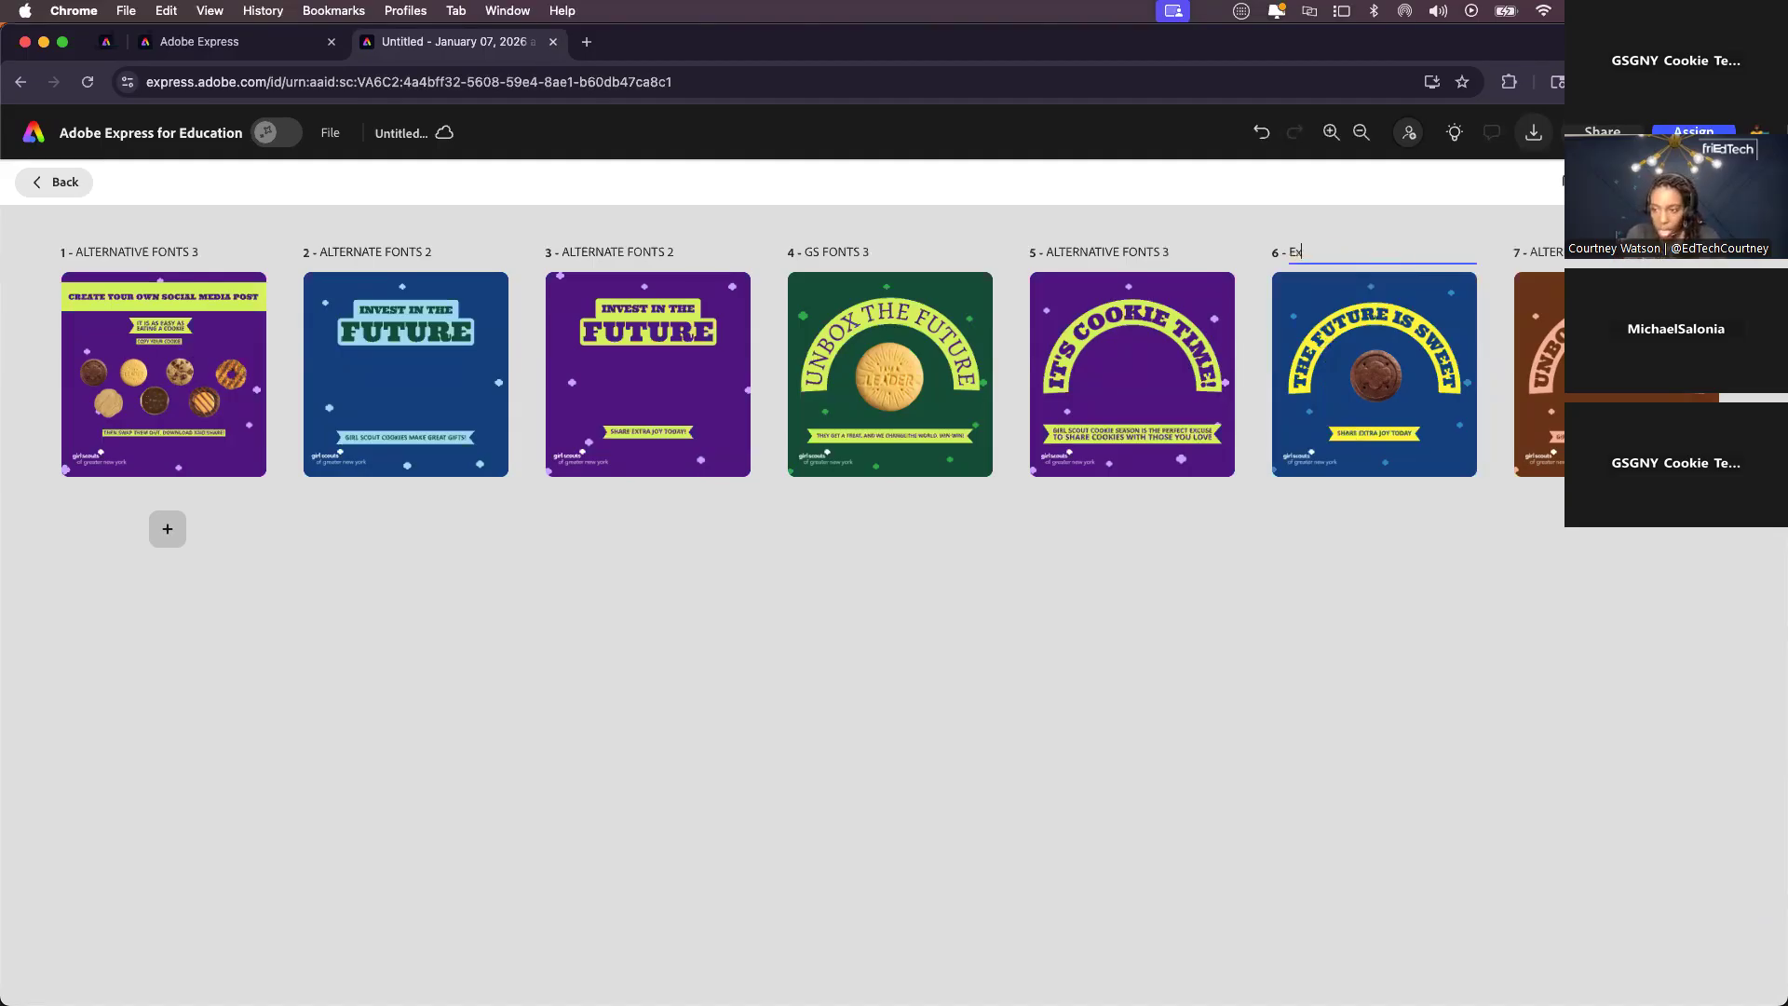
type("ploremores")
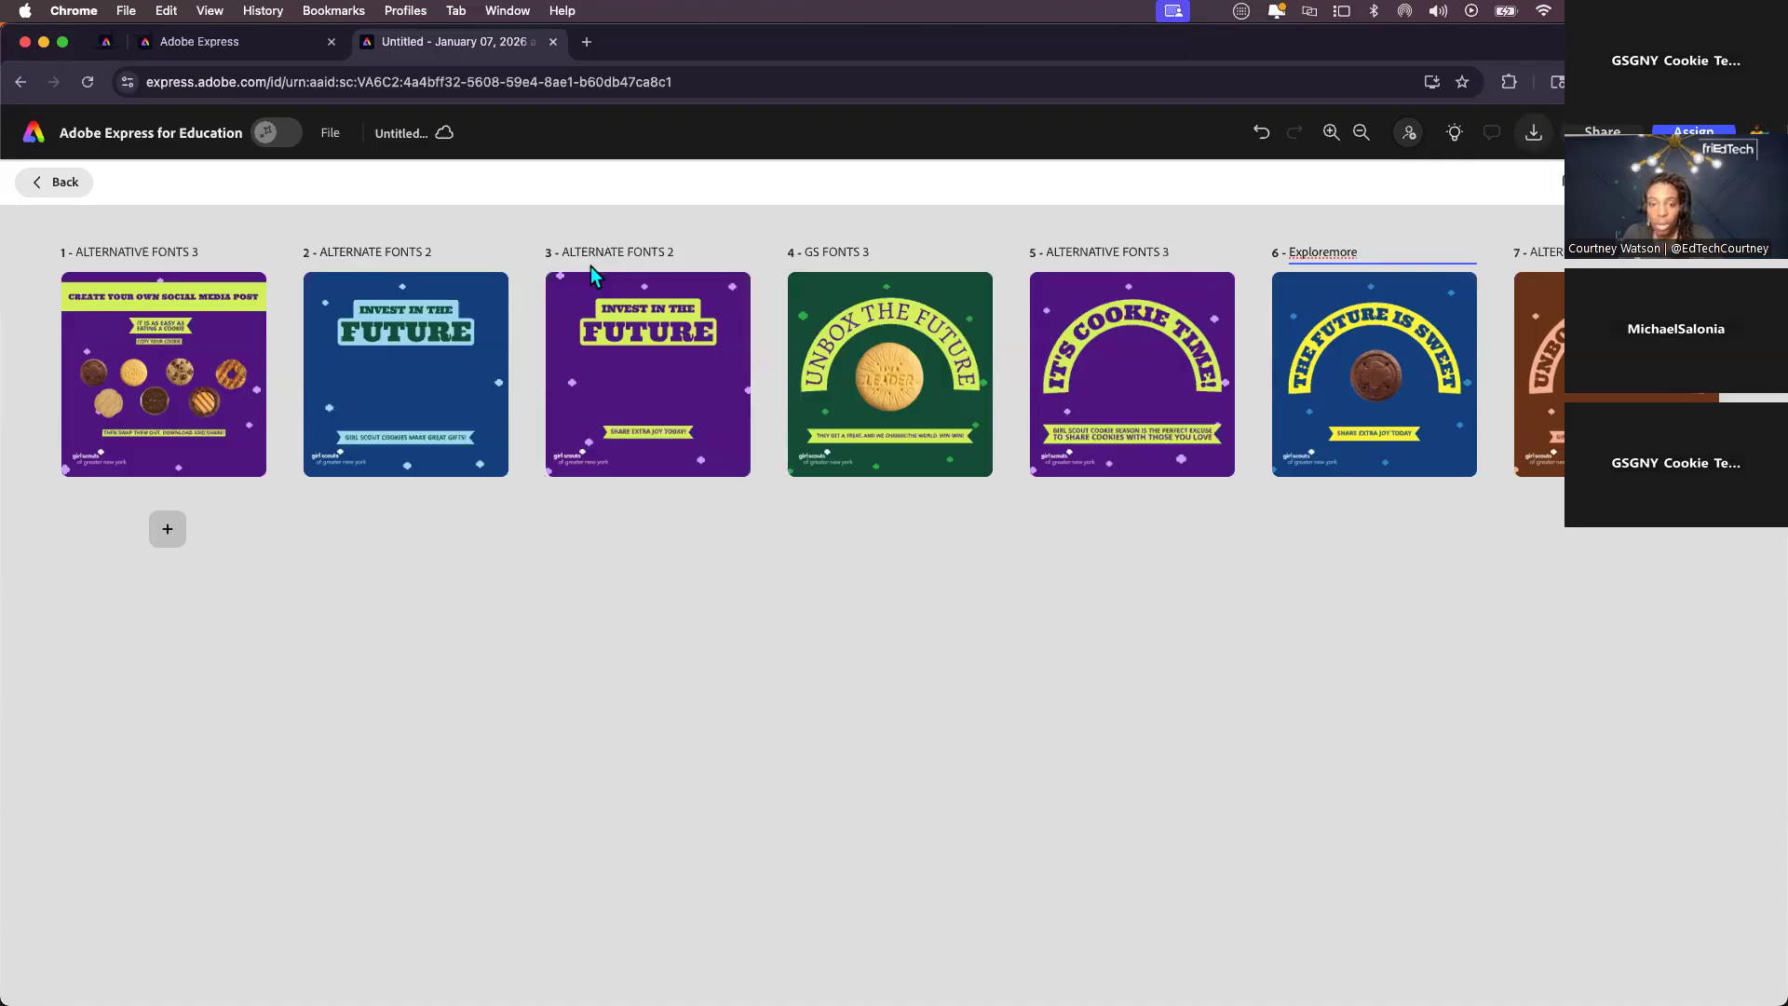
- Rename page 4, the green "Unbox the Future" design, as "ImALeader"
left_click(840, 249)
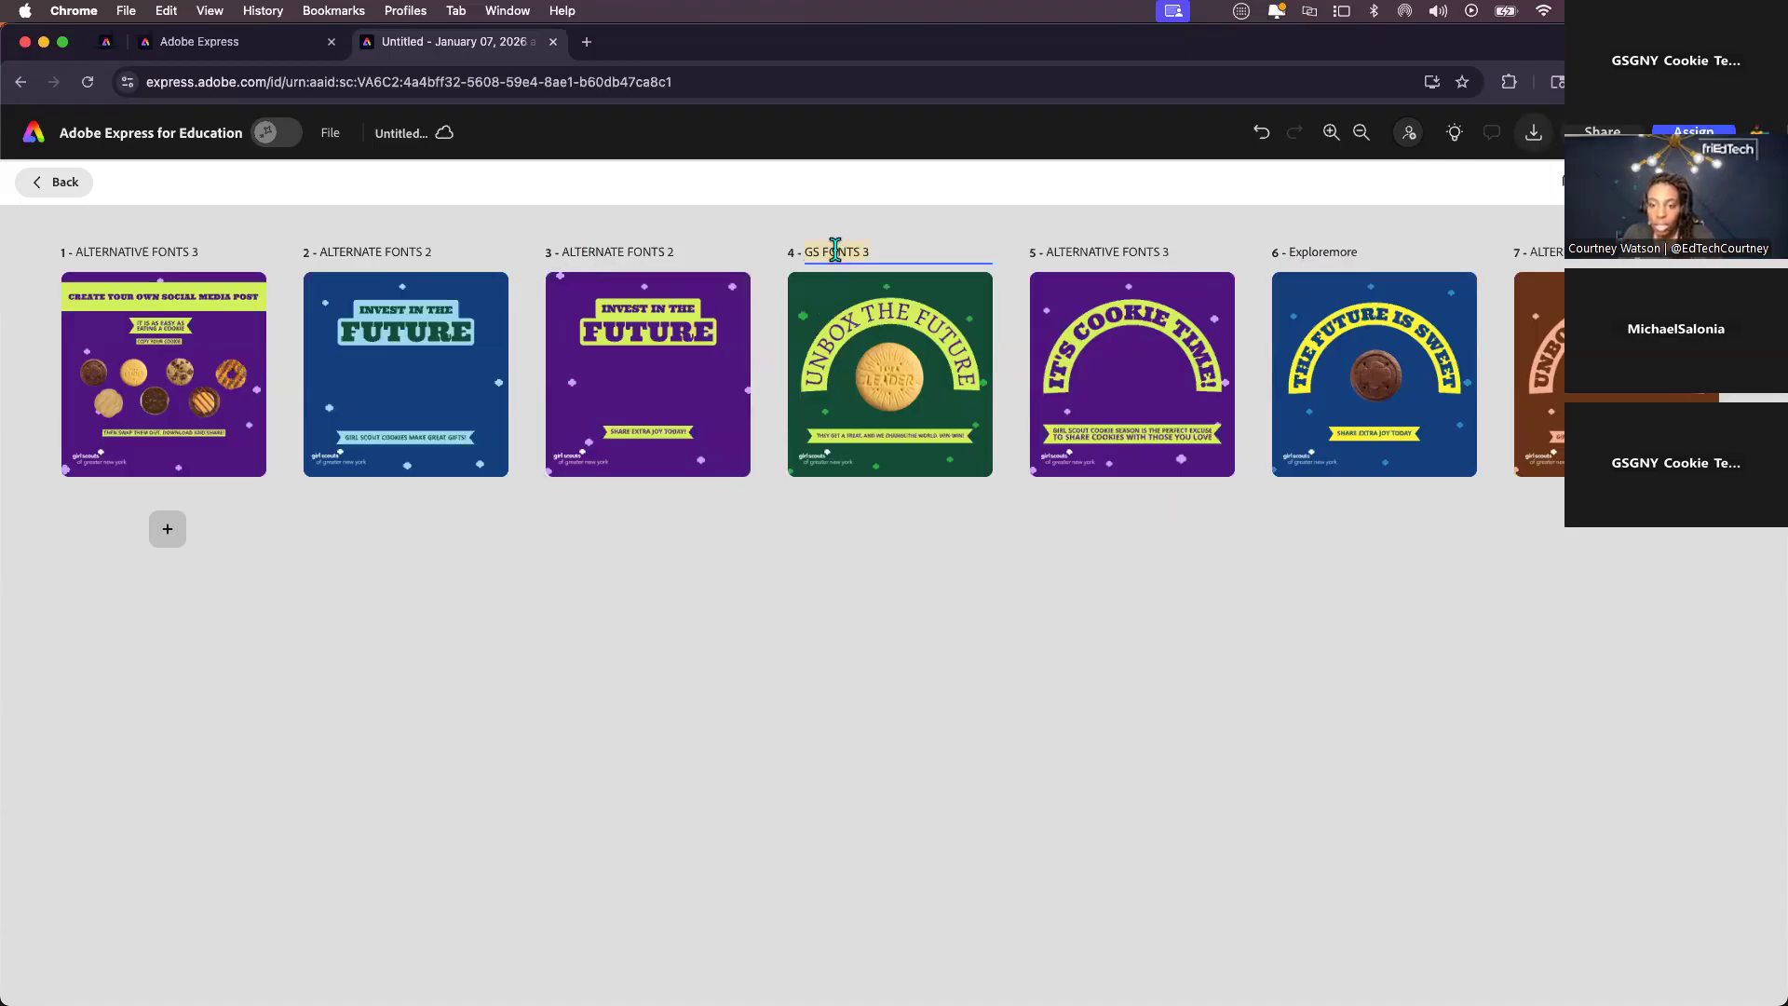
key("BackSpace")
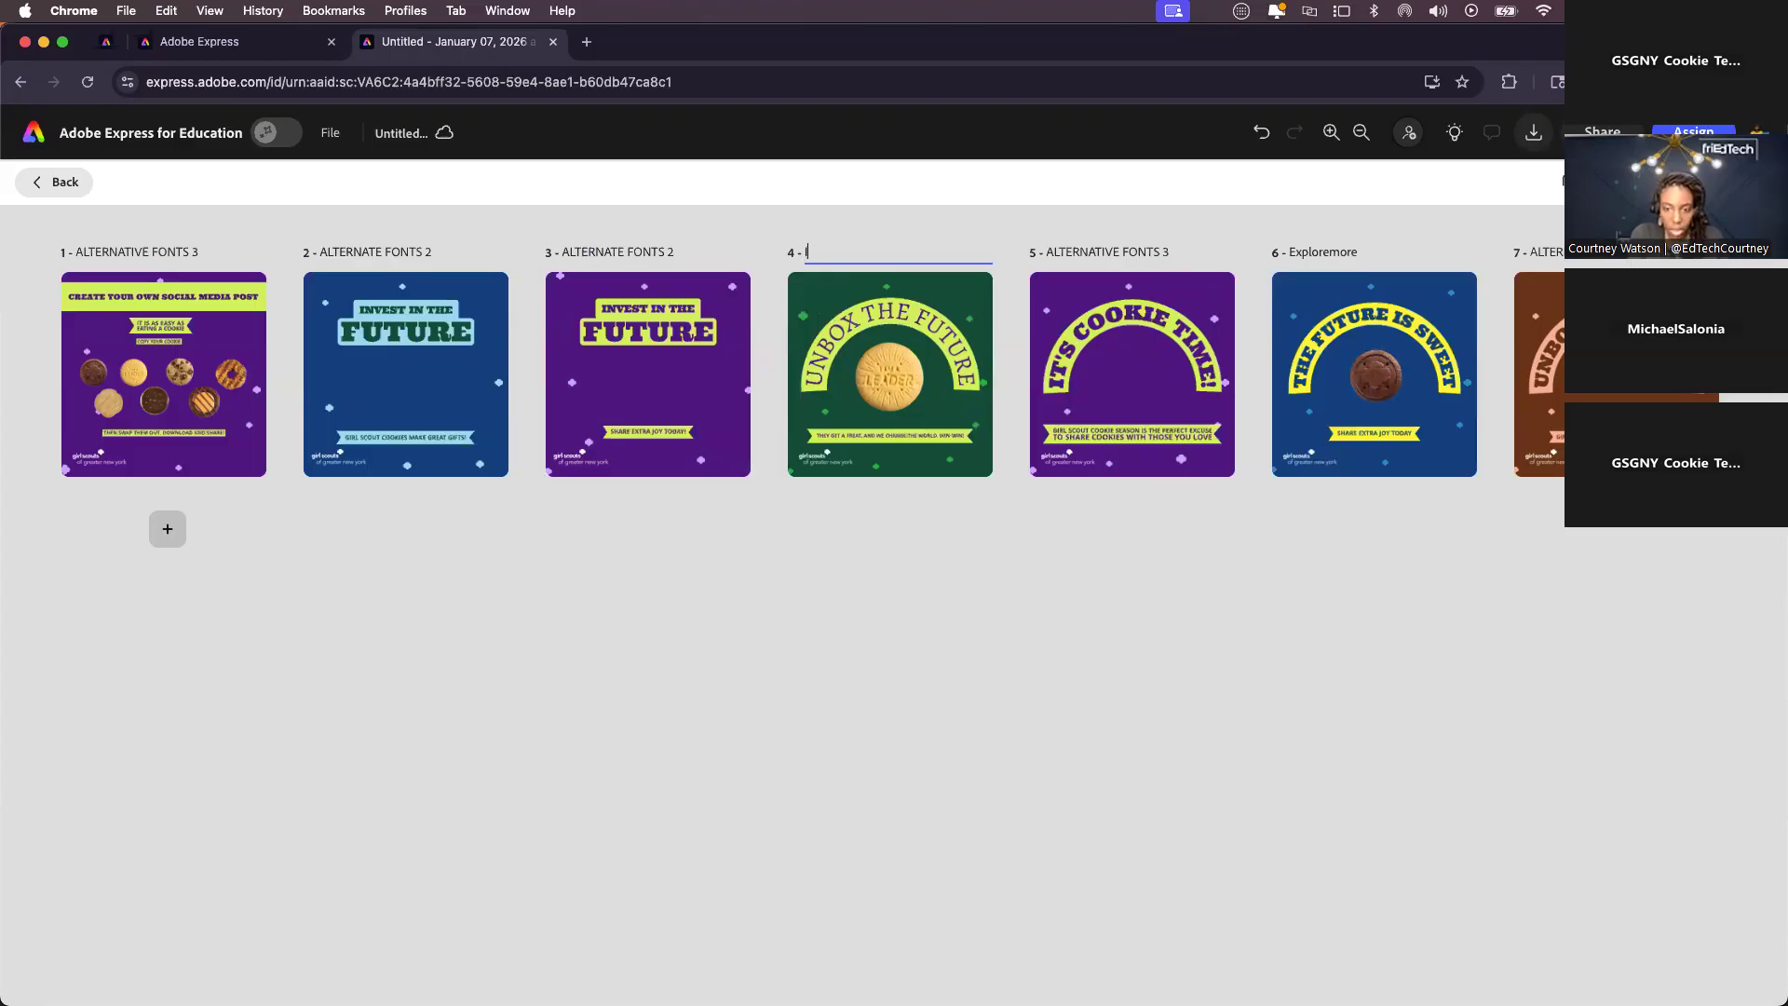
type("ImA")
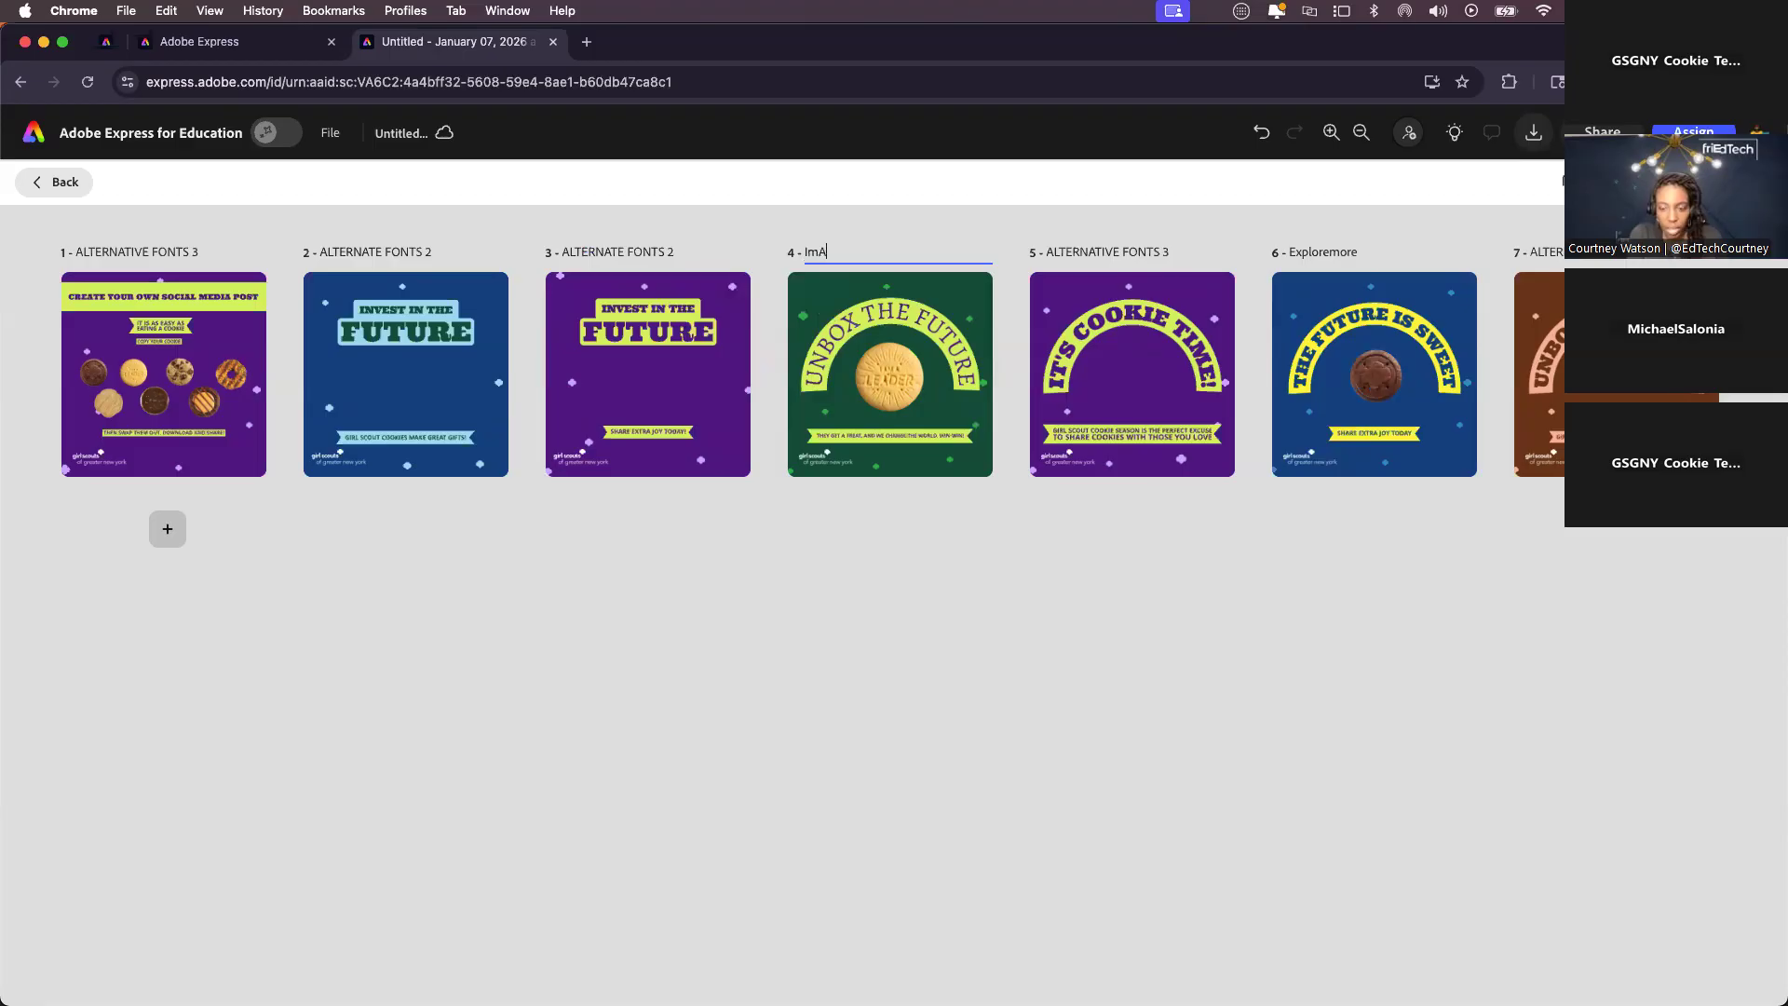
type("Leader")
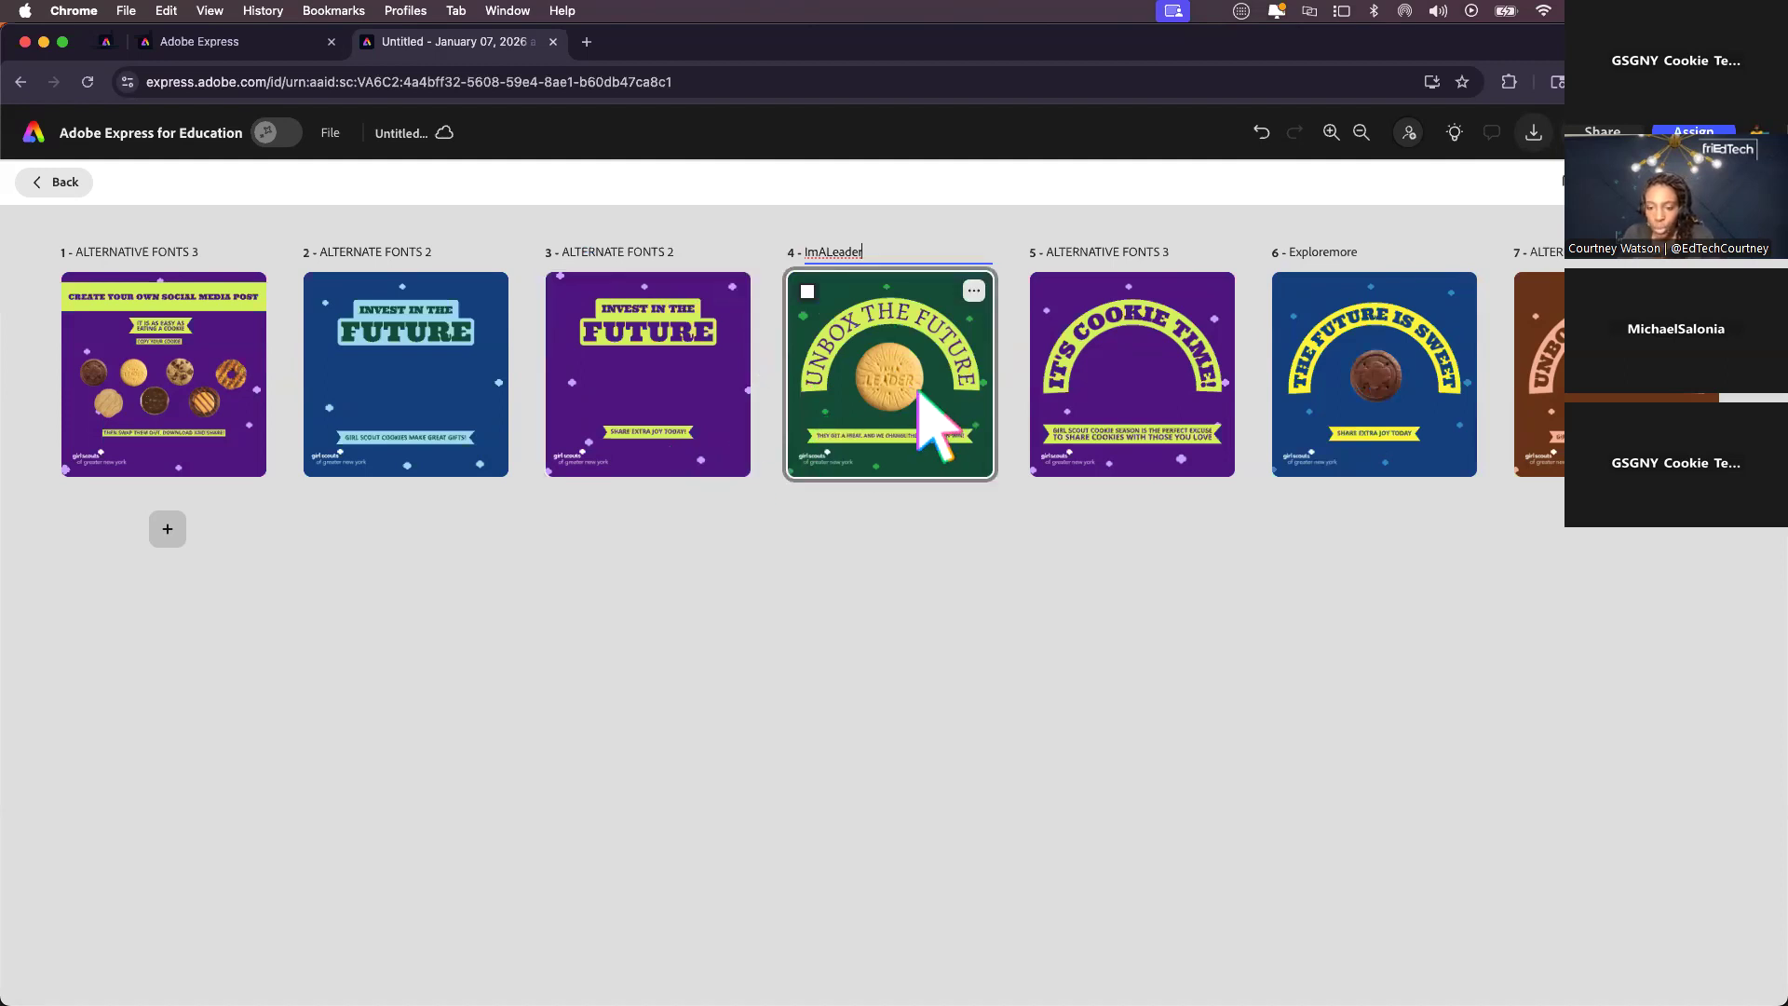
- Reopen page 4 in the editor, download it again as a 1,080 x 1,080 px PNG and check the downloaded file's name
left_click_drag(951, 419, 943, 391)
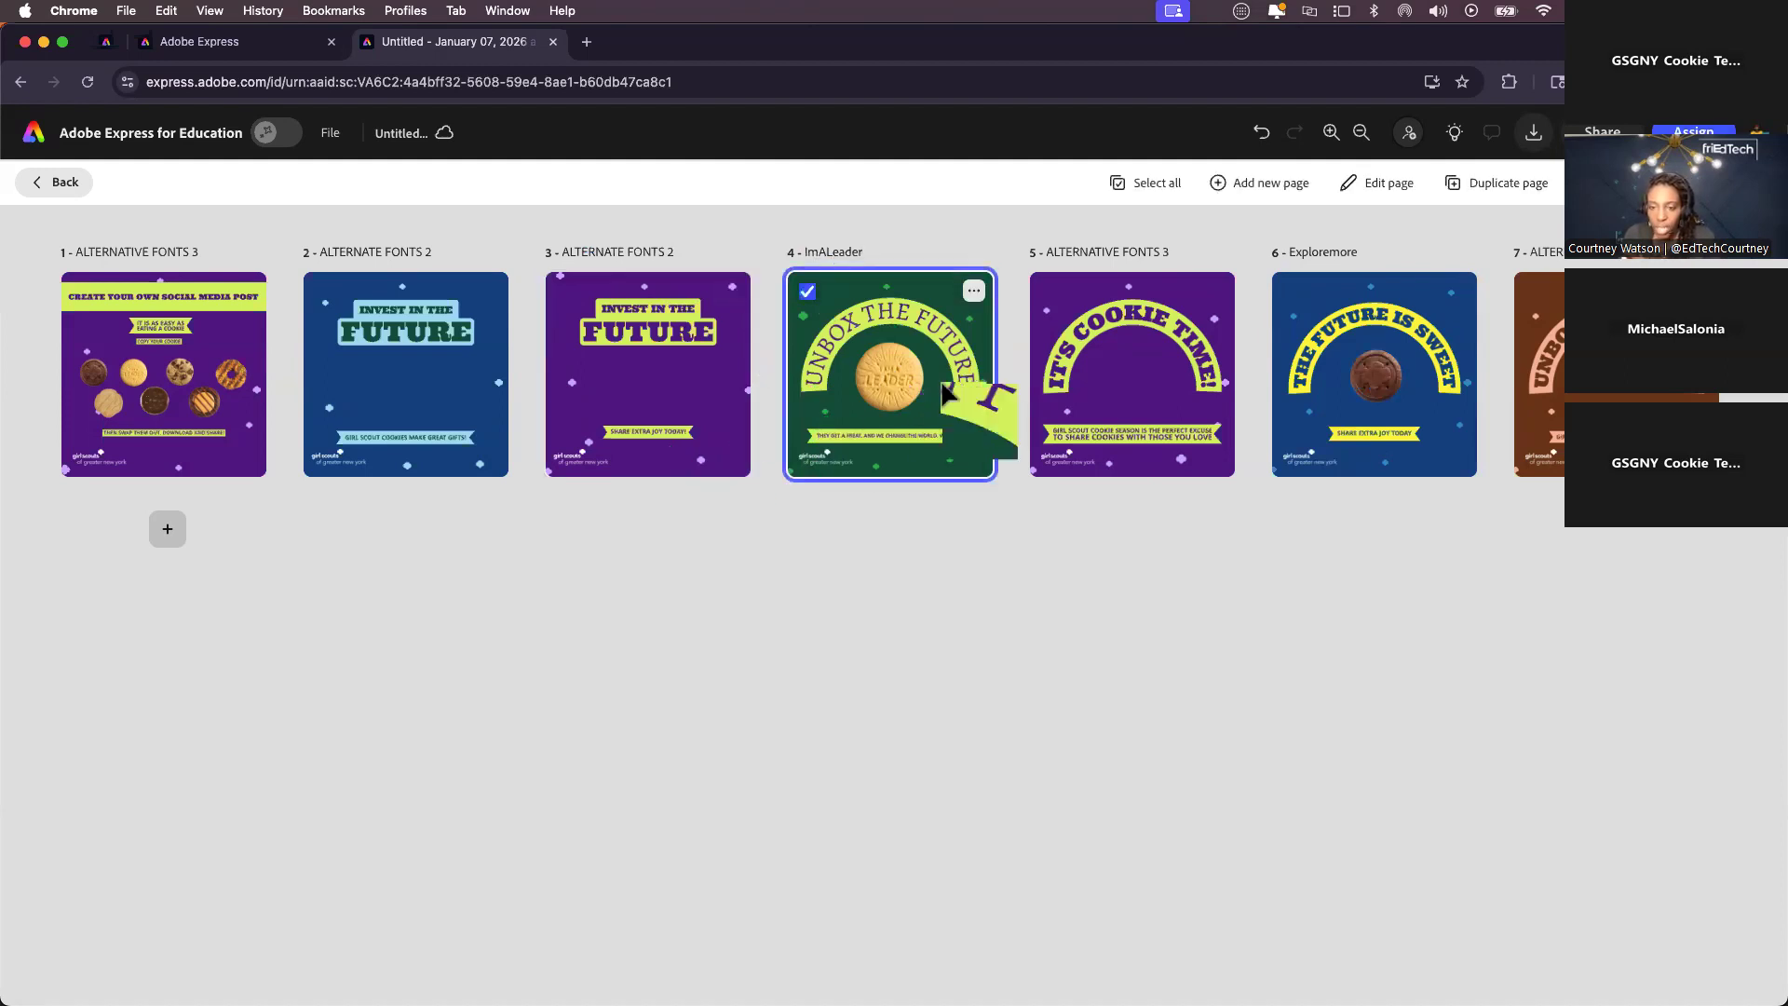
double_click(943, 392)
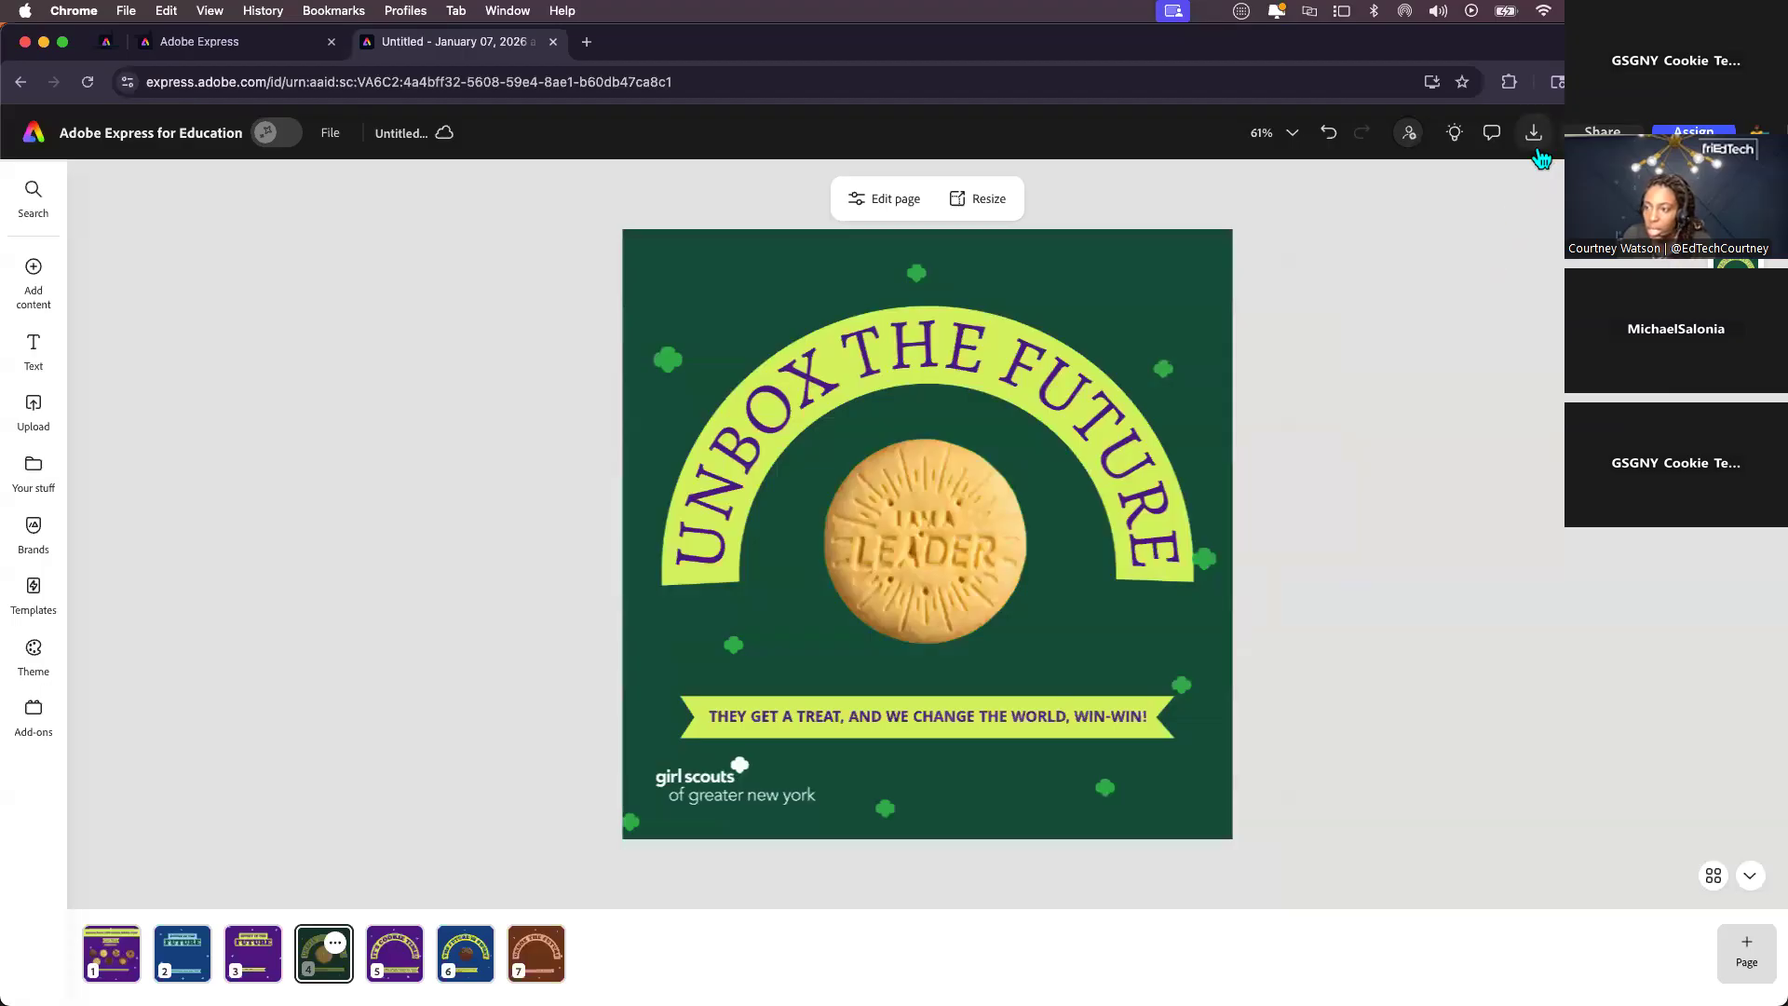
left_click(1538, 149)
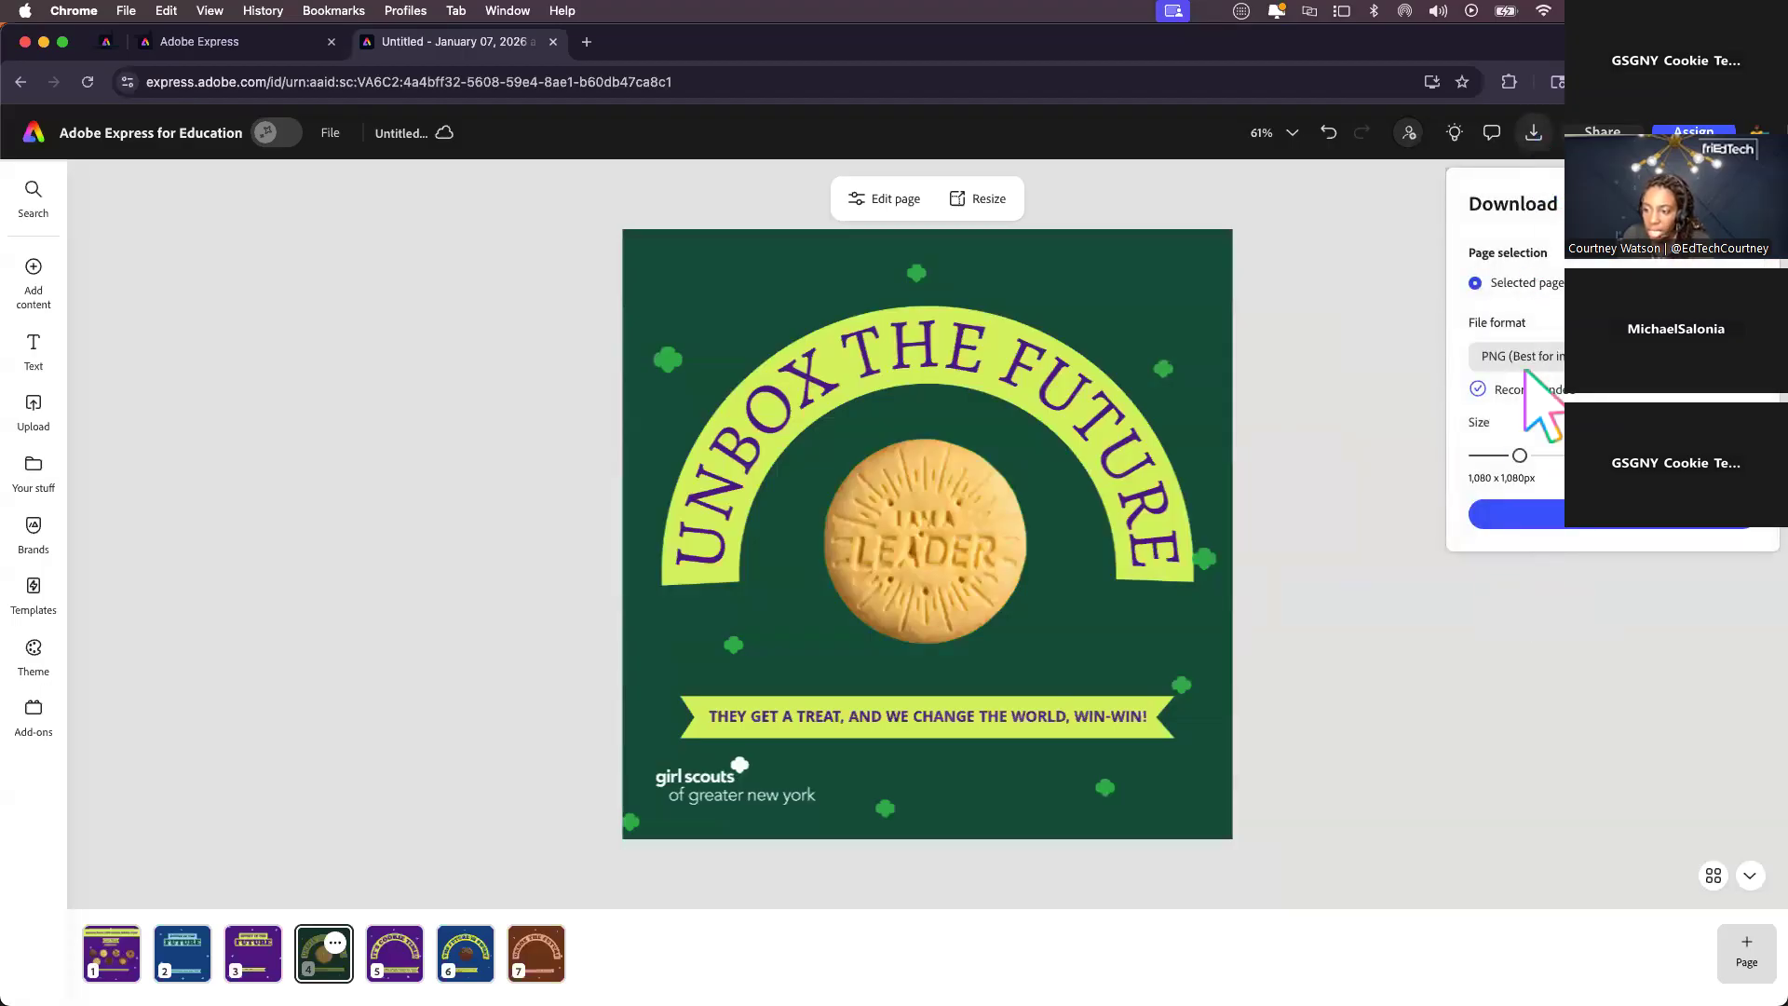
left_click(1529, 516)
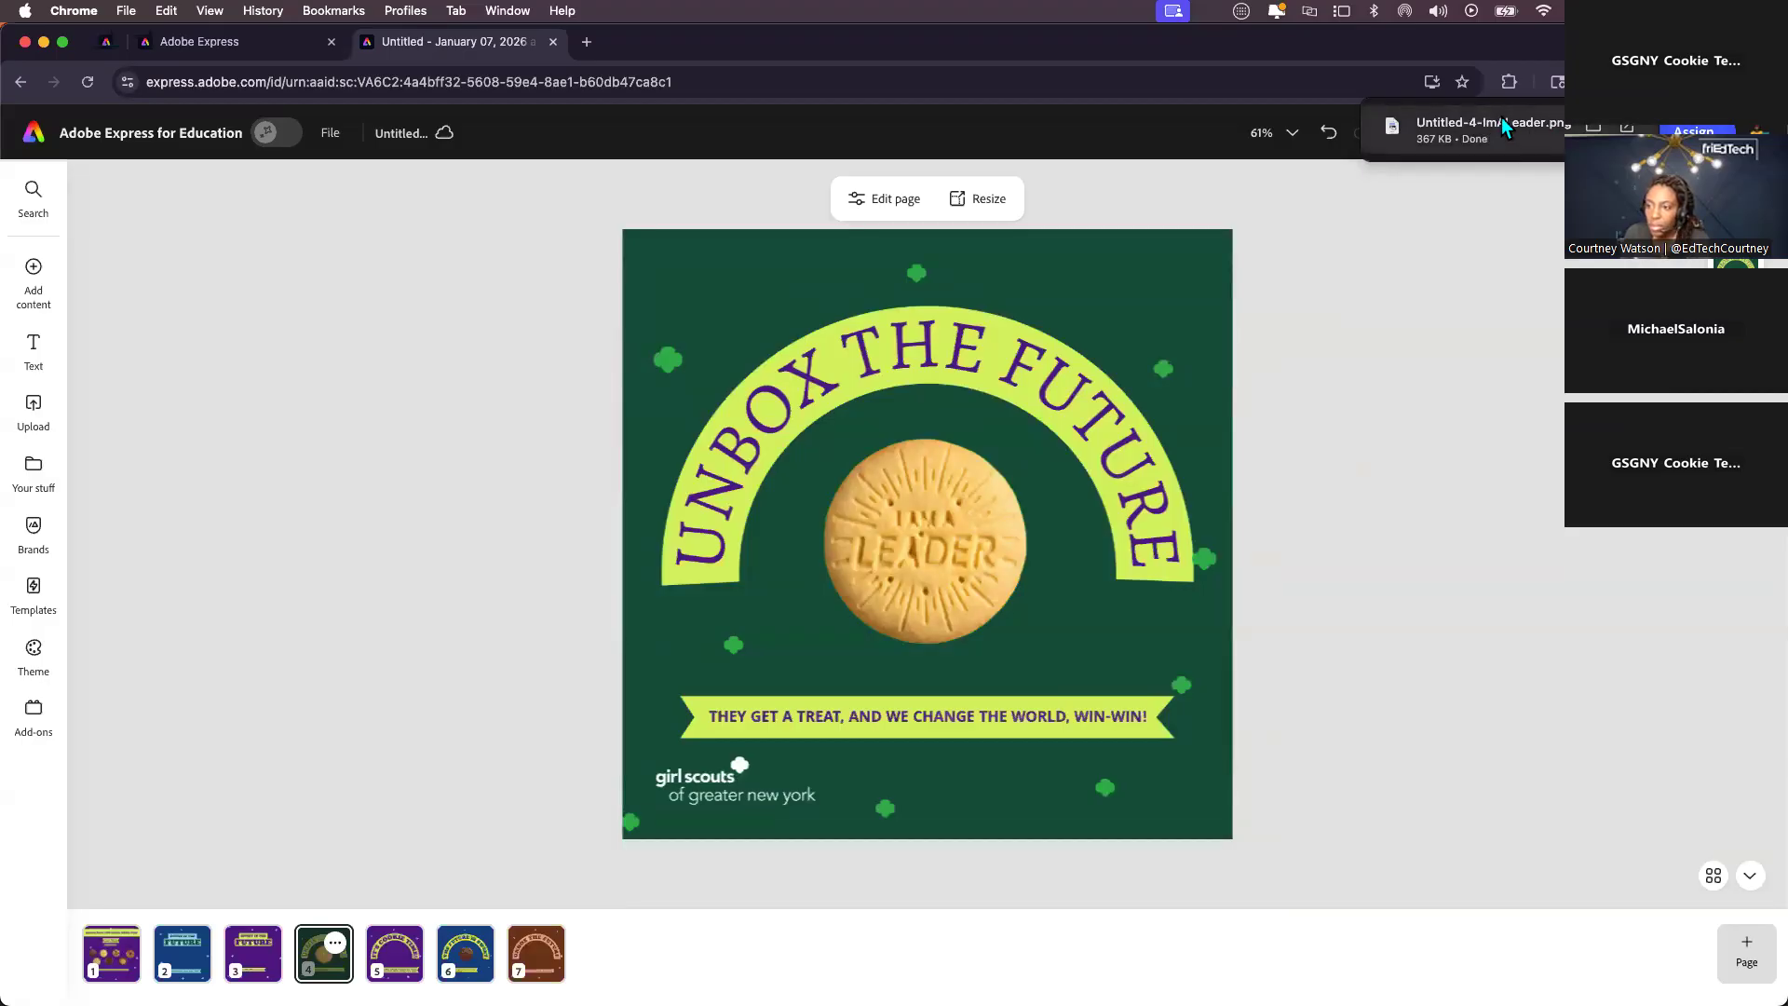
scroll(1508, 121, "up", 3)
scroll(1508, 121, "up", 2)
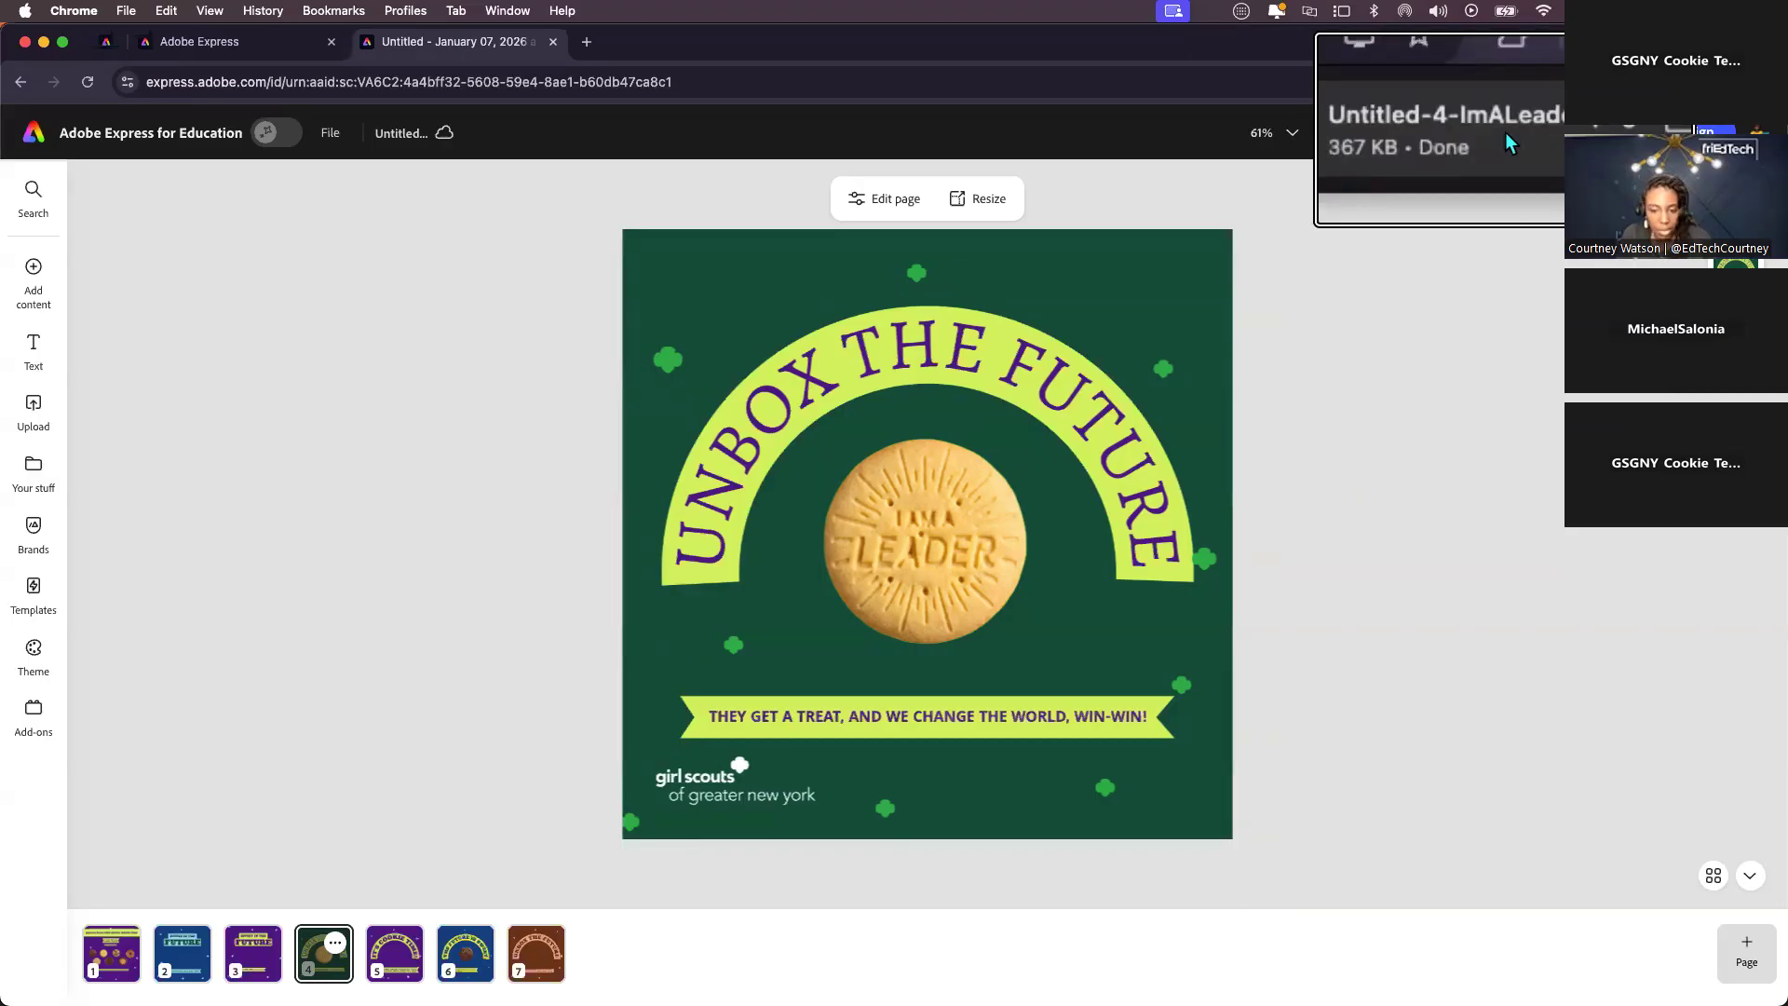
scroll(1506, 133, "down", 5)
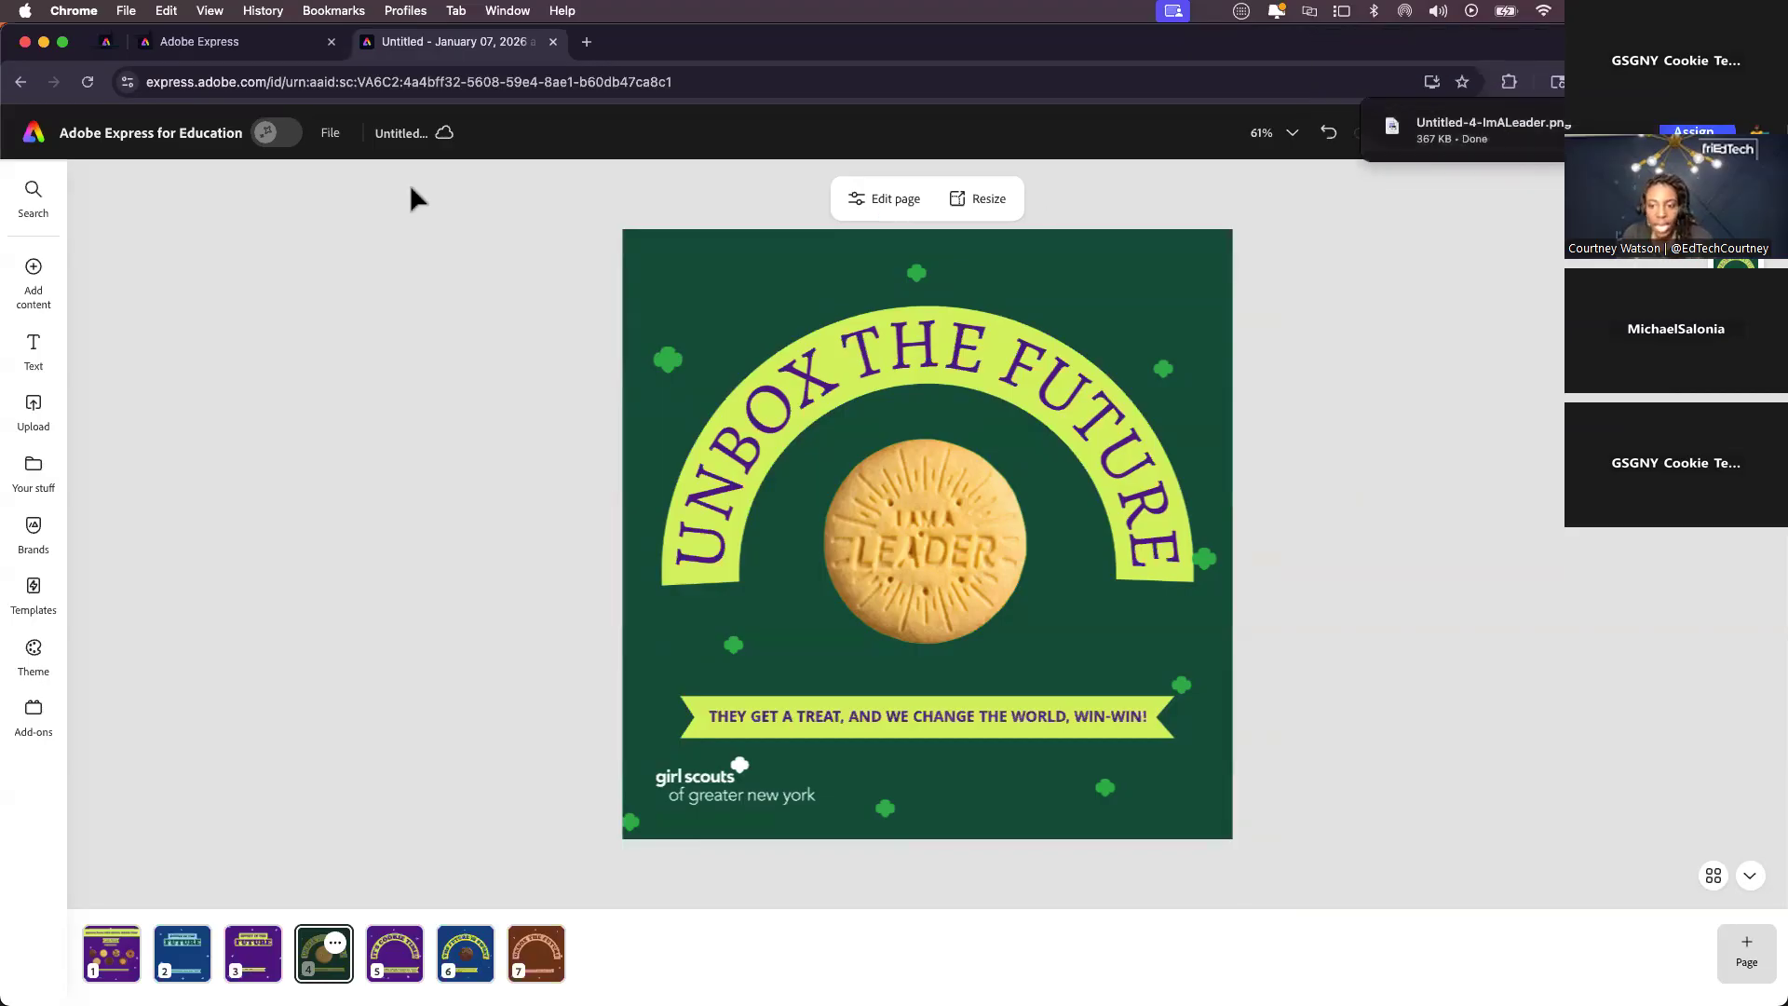
- Rename the whole document as "GS Social Media Post"
left_click(407, 132)
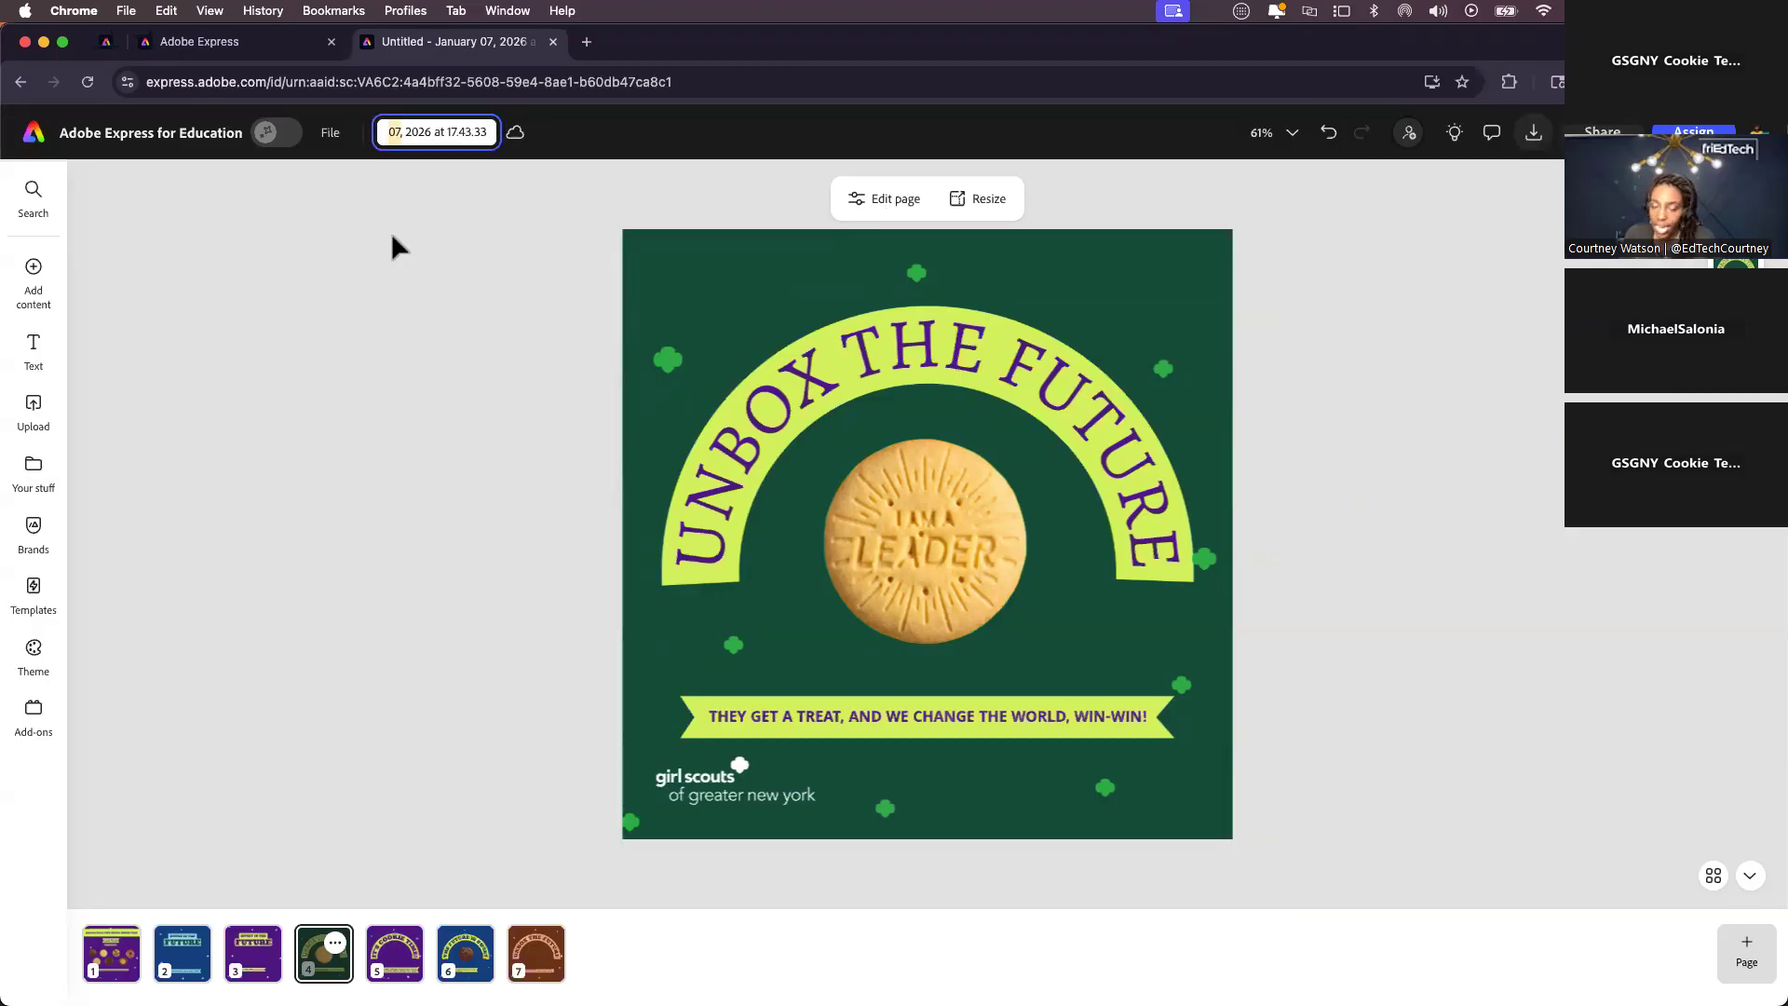
left_click(389, 232)
left_click(384, 128)
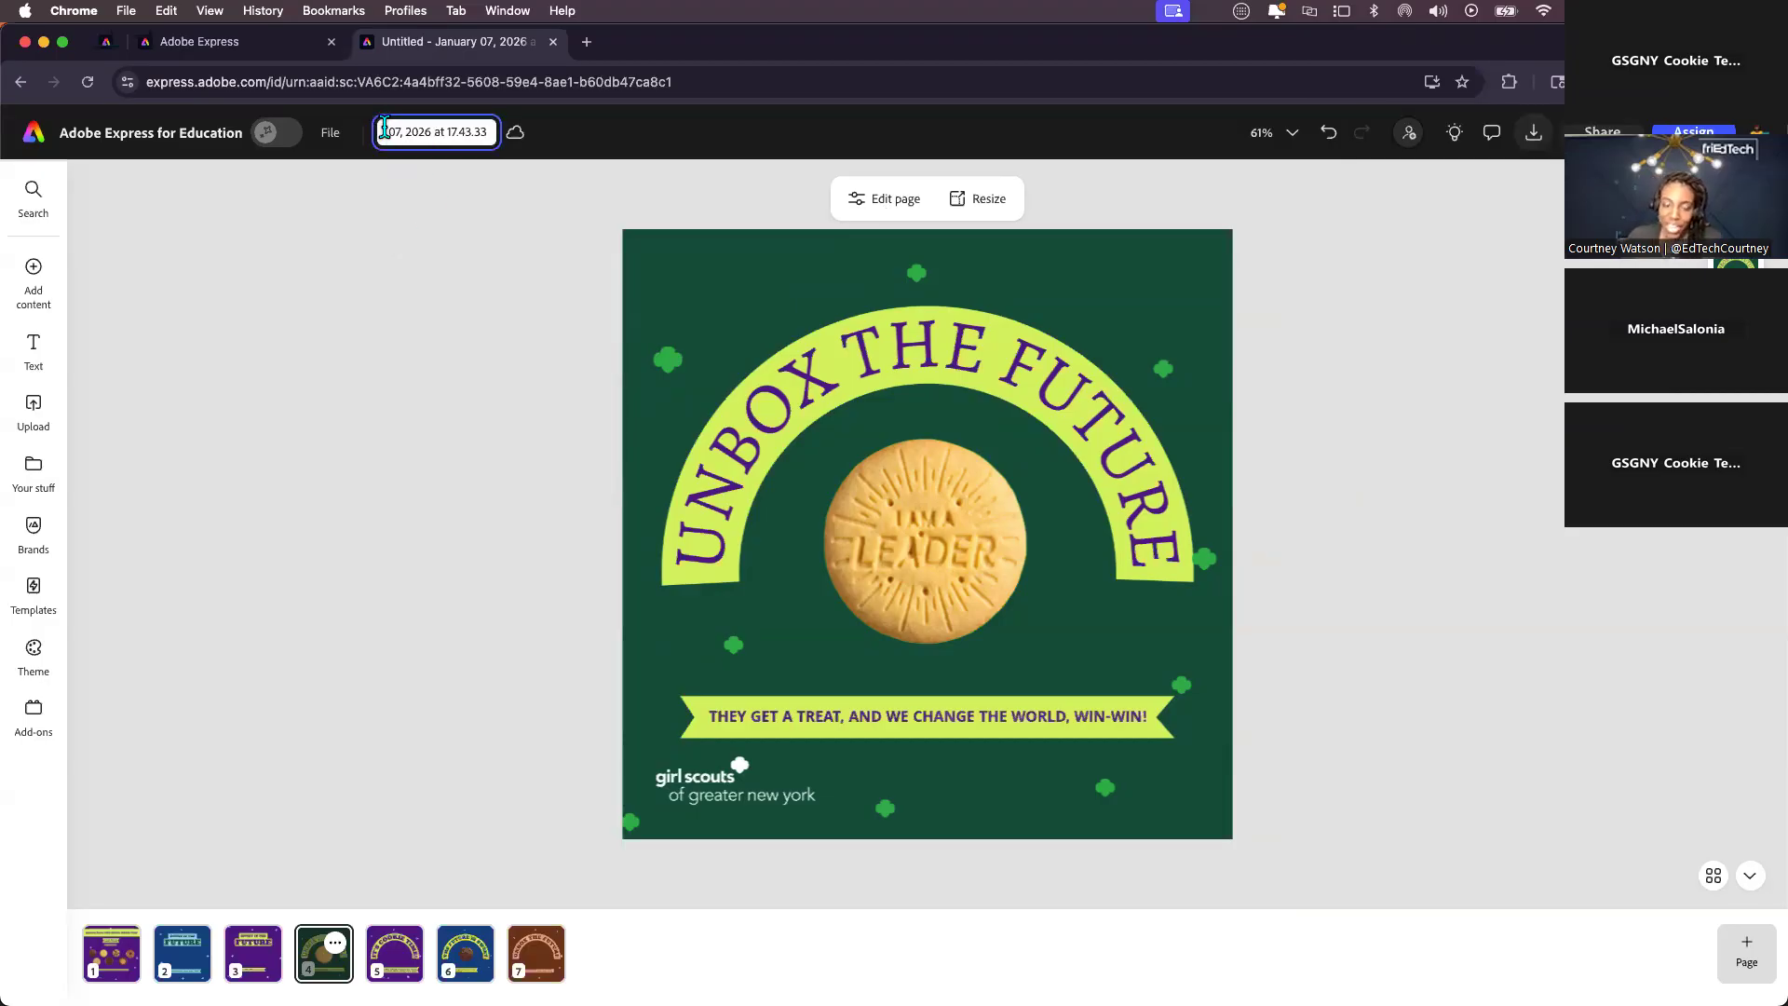
triple_click(385, 128)
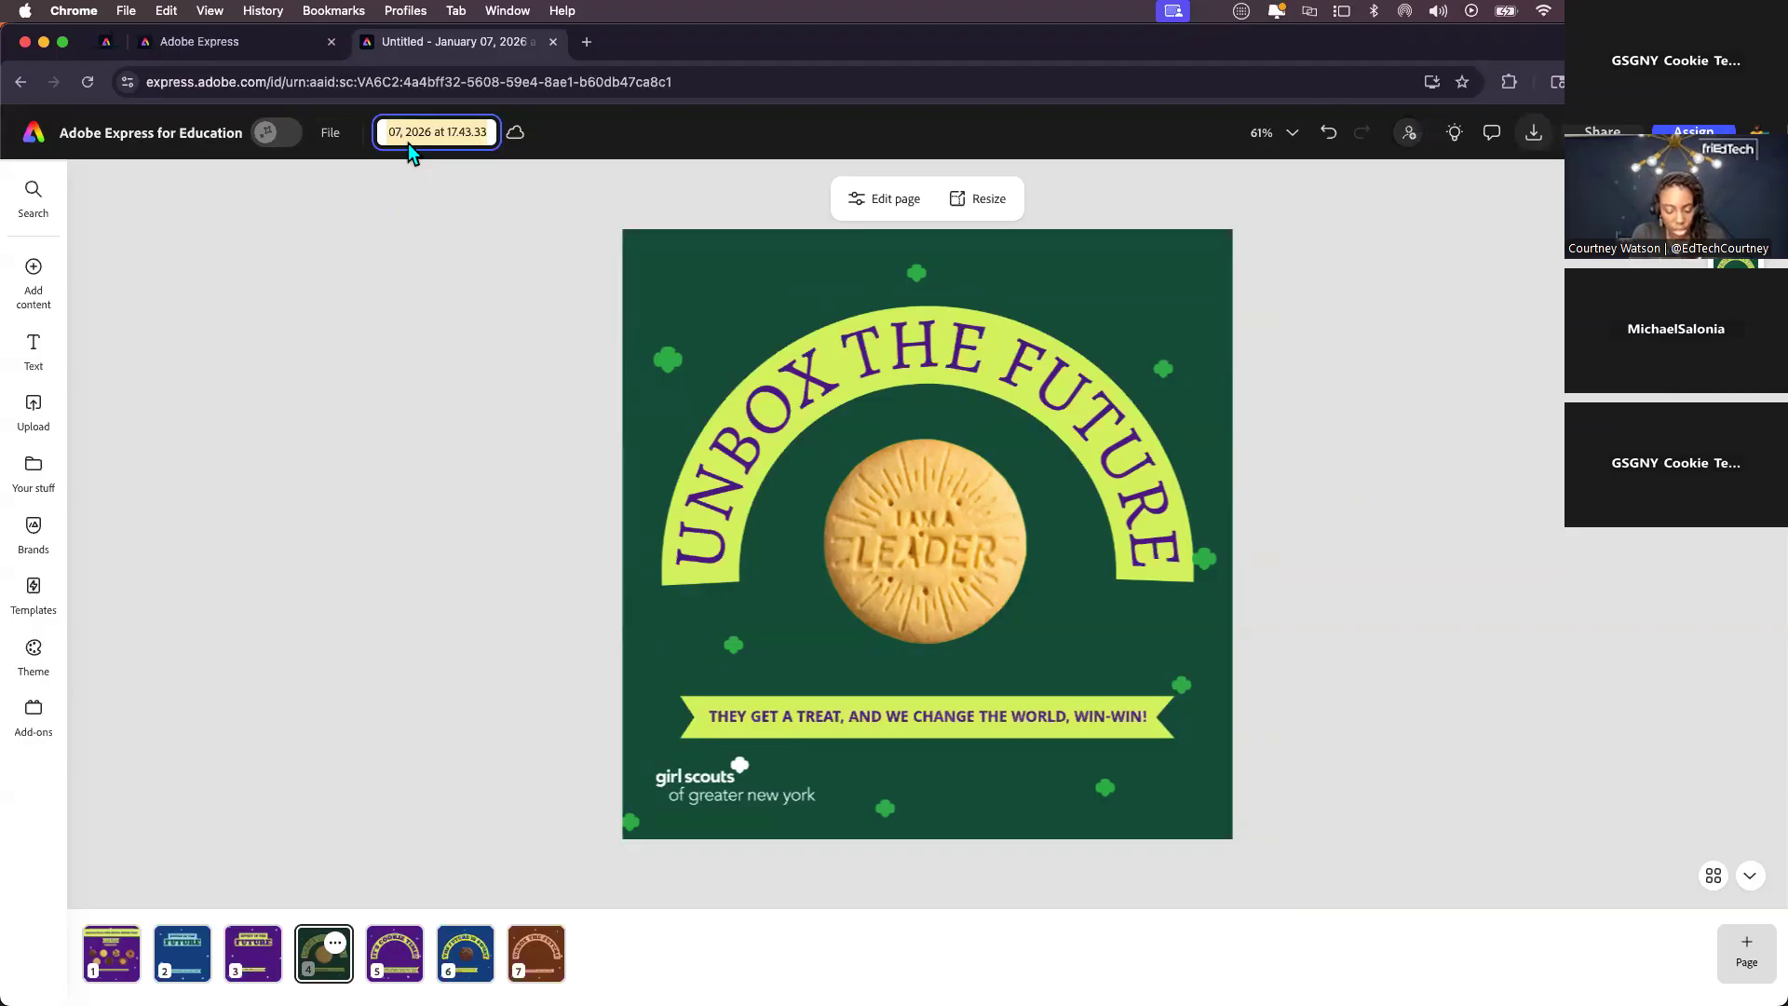
type("GS")
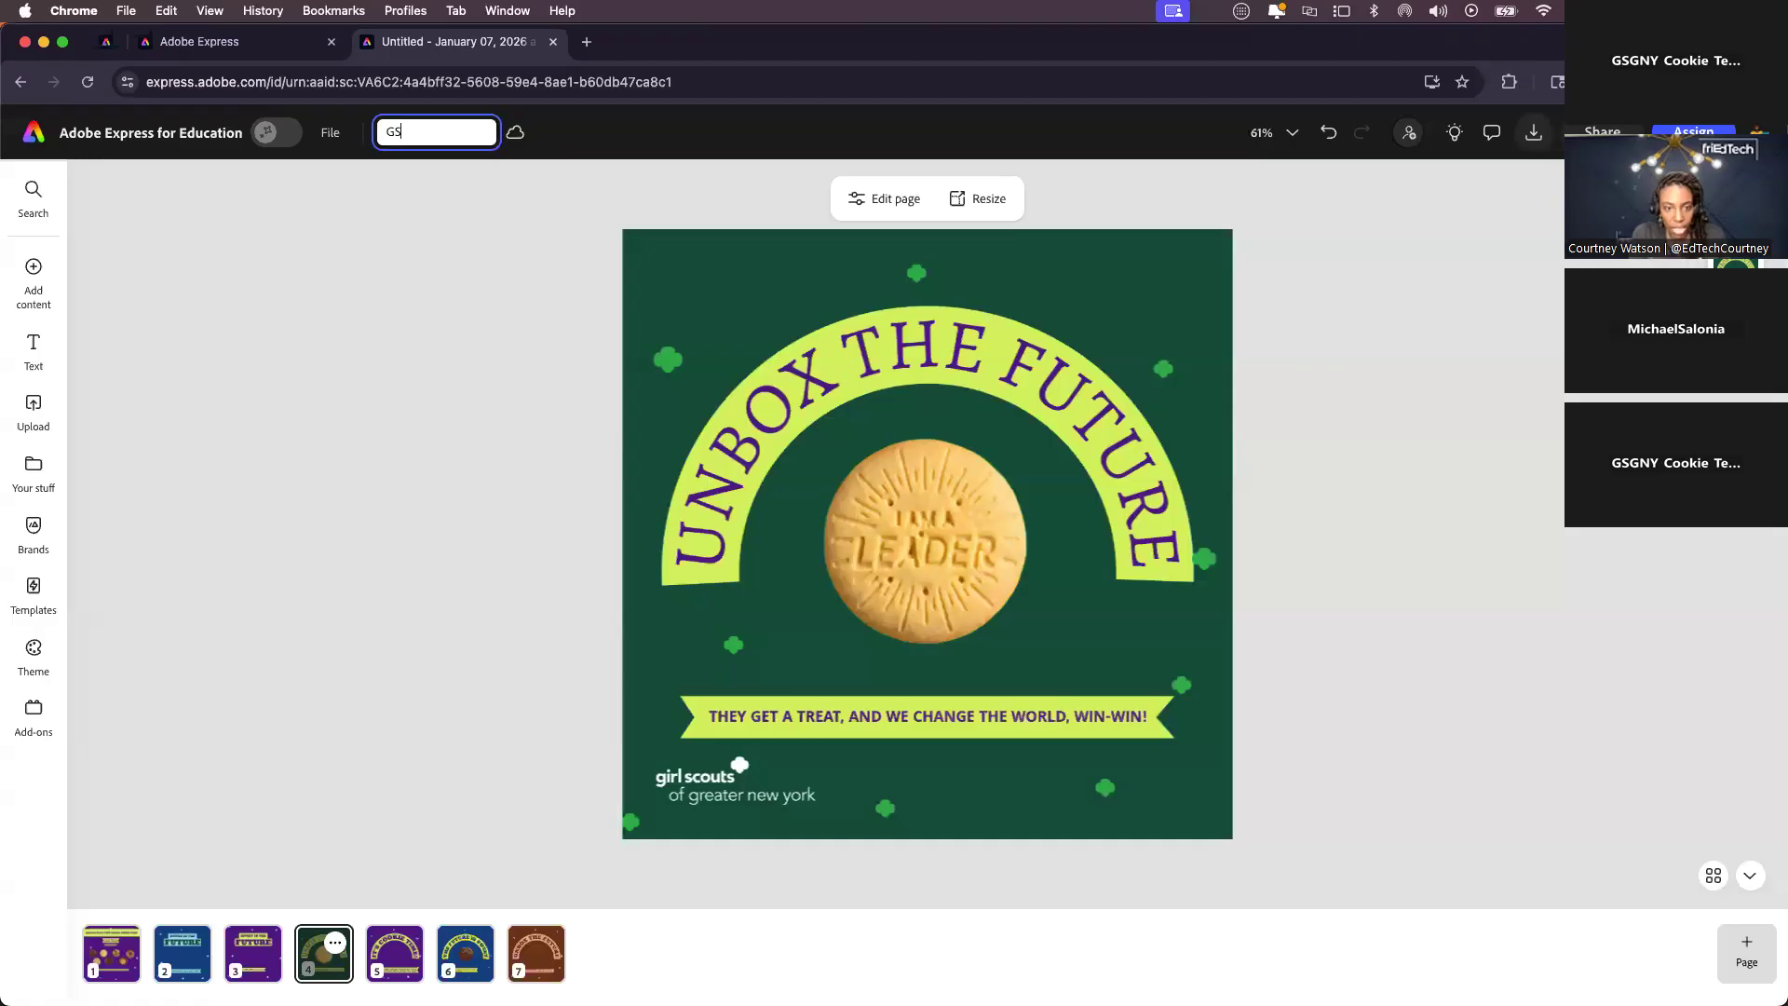
type(" Social Media Post")
key("Return")
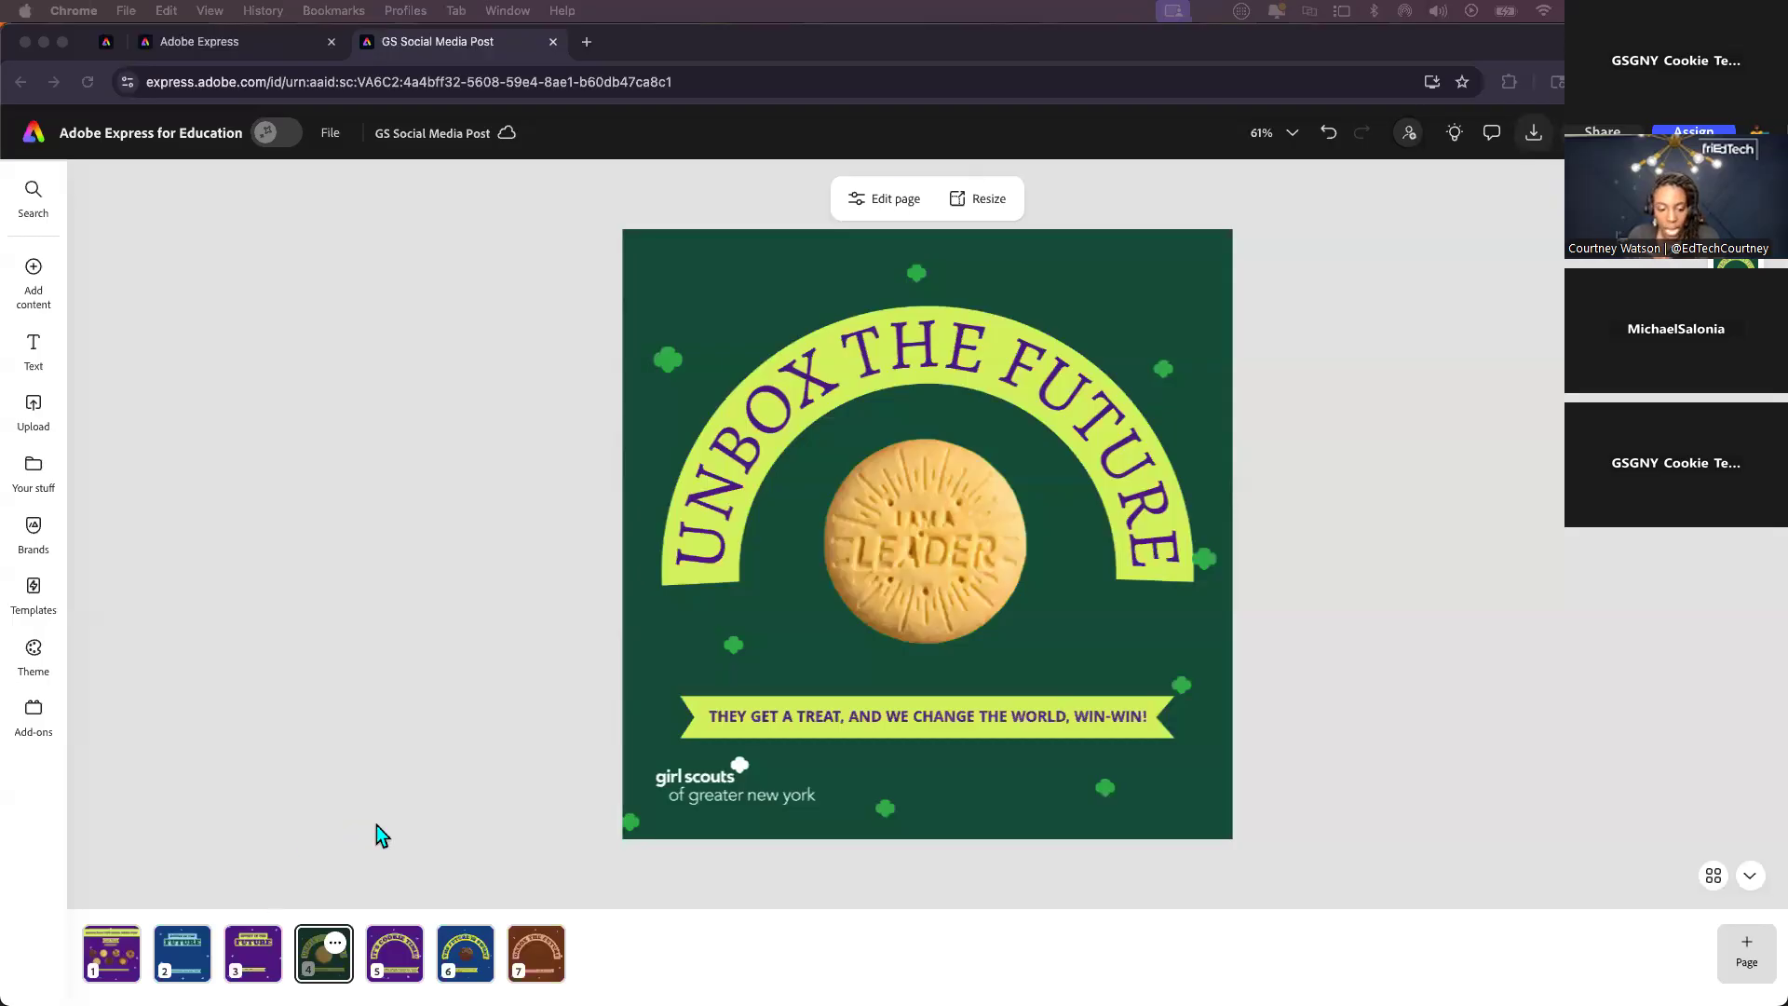
- Open the published "GS Flyer" template in its own browser tab at page 3
left_click(490, 42)
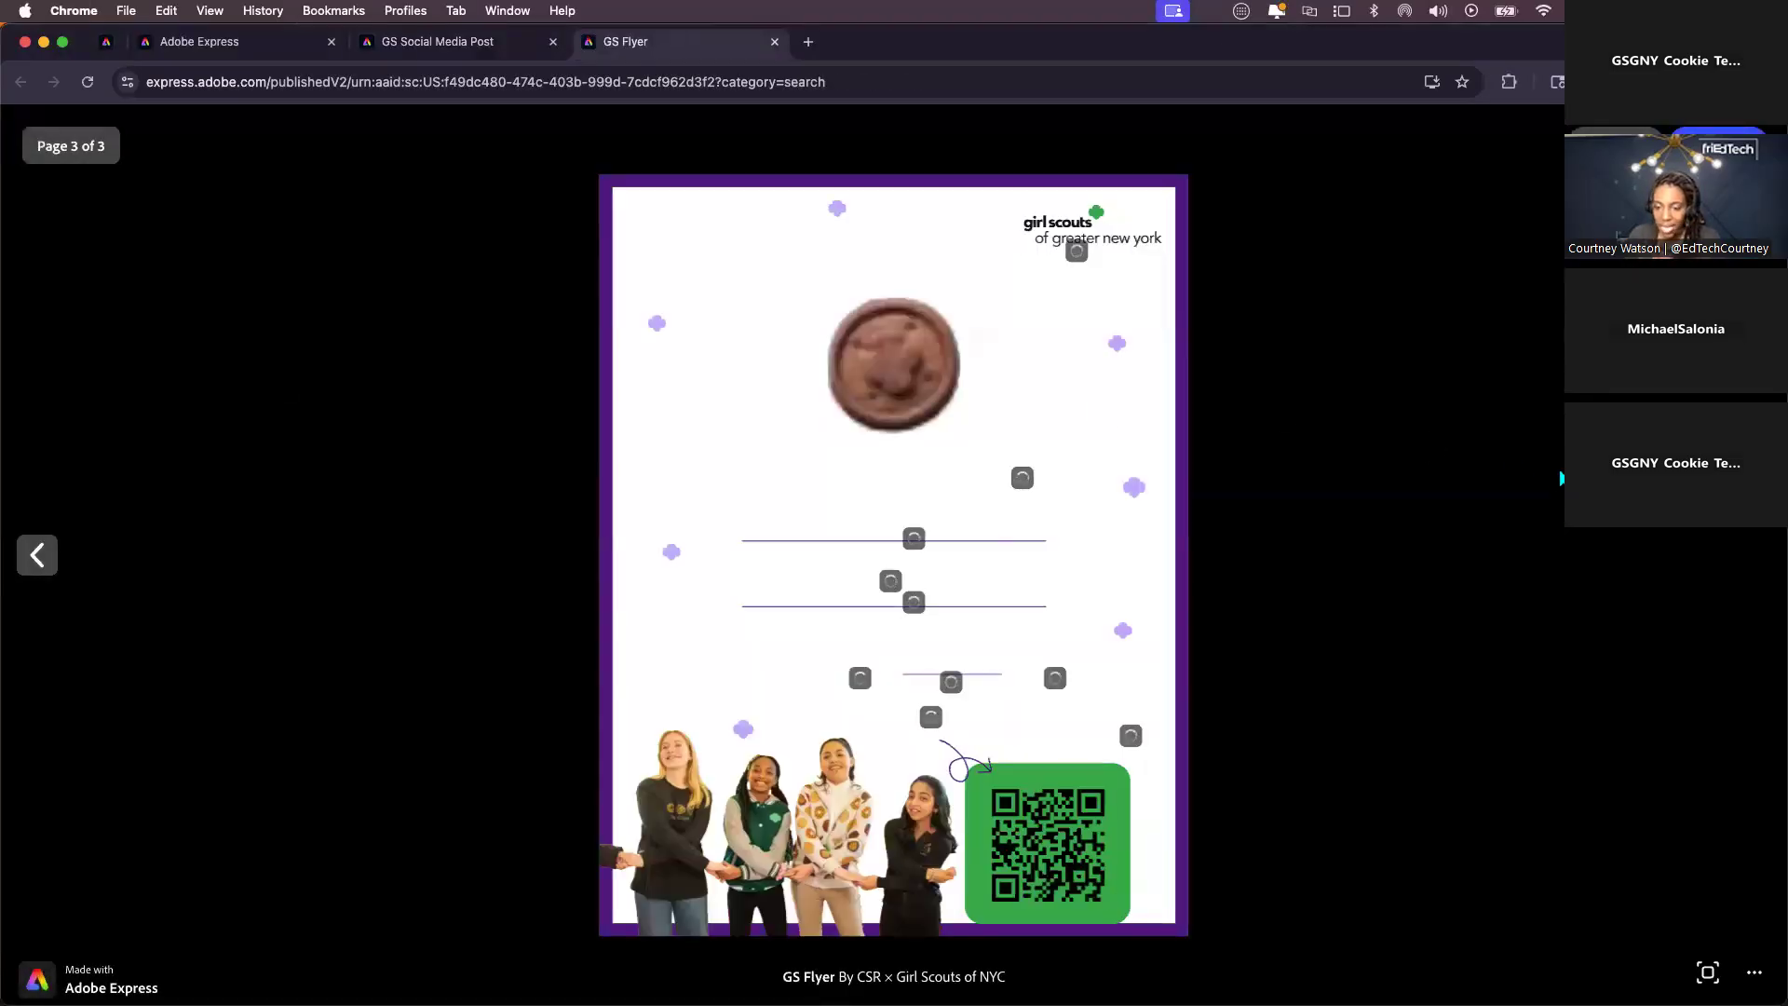
- Open an editable copy of the published flyer template and rename the document as "GS Flyer"
left_click(37, 555)
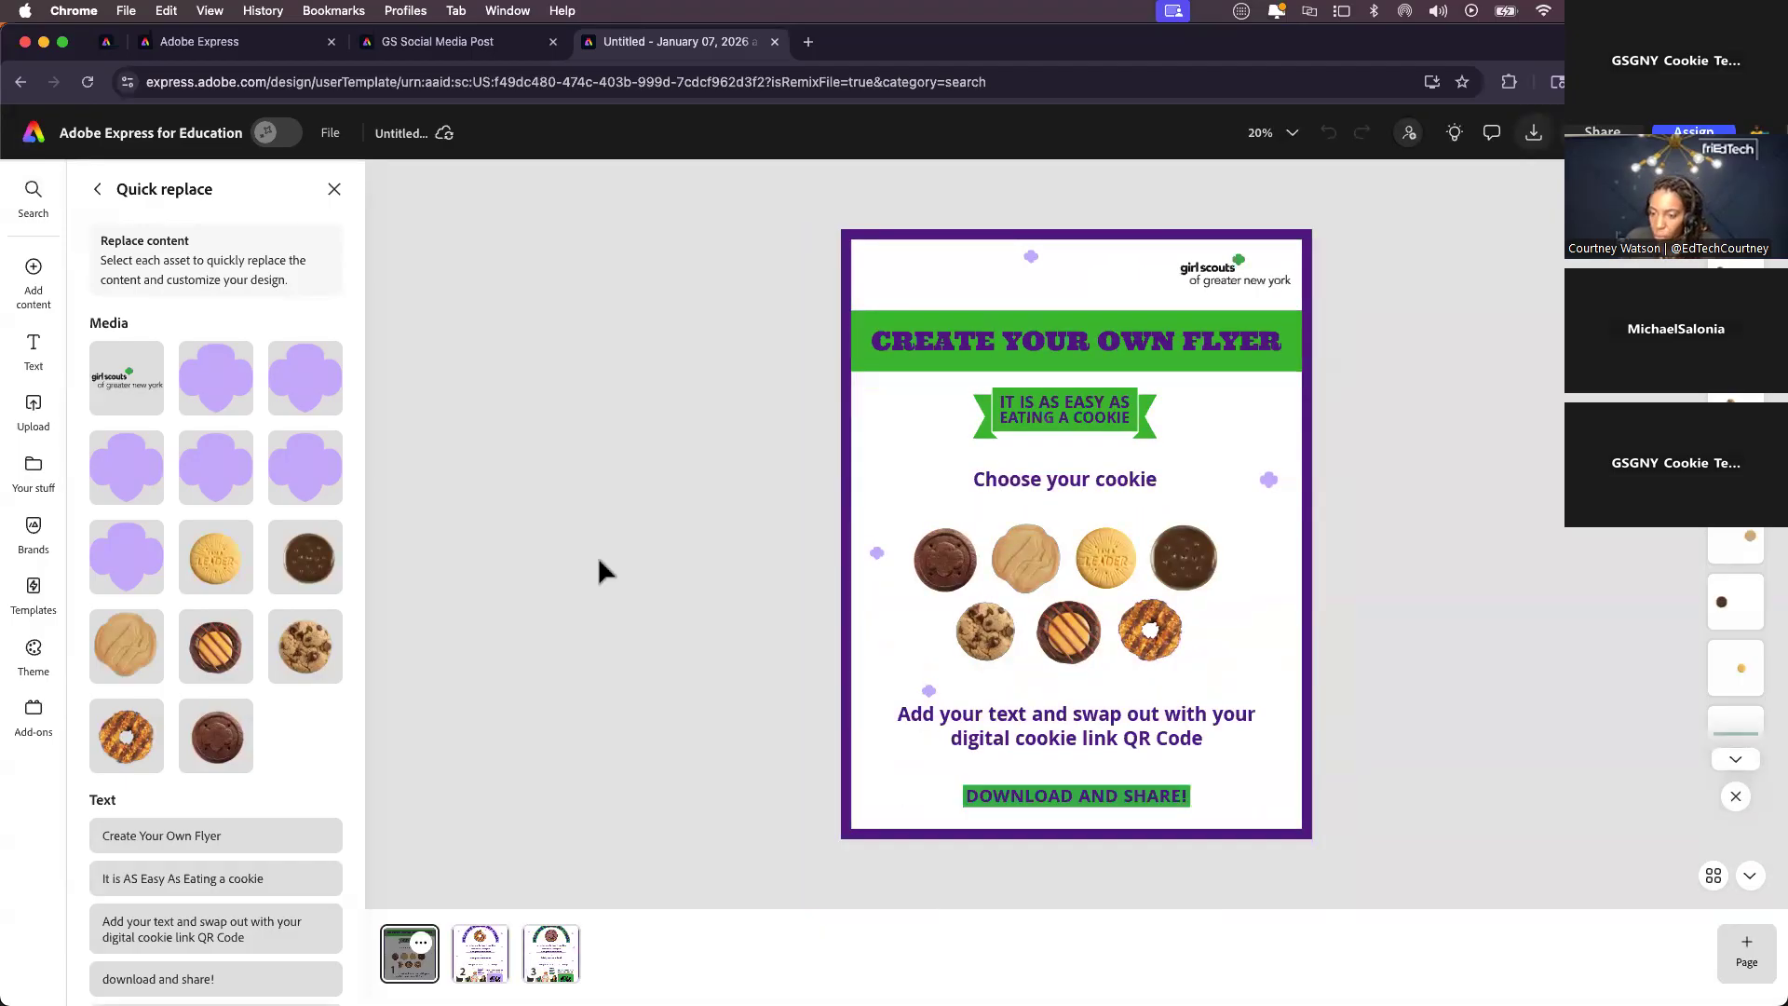
left_click(398, 137)
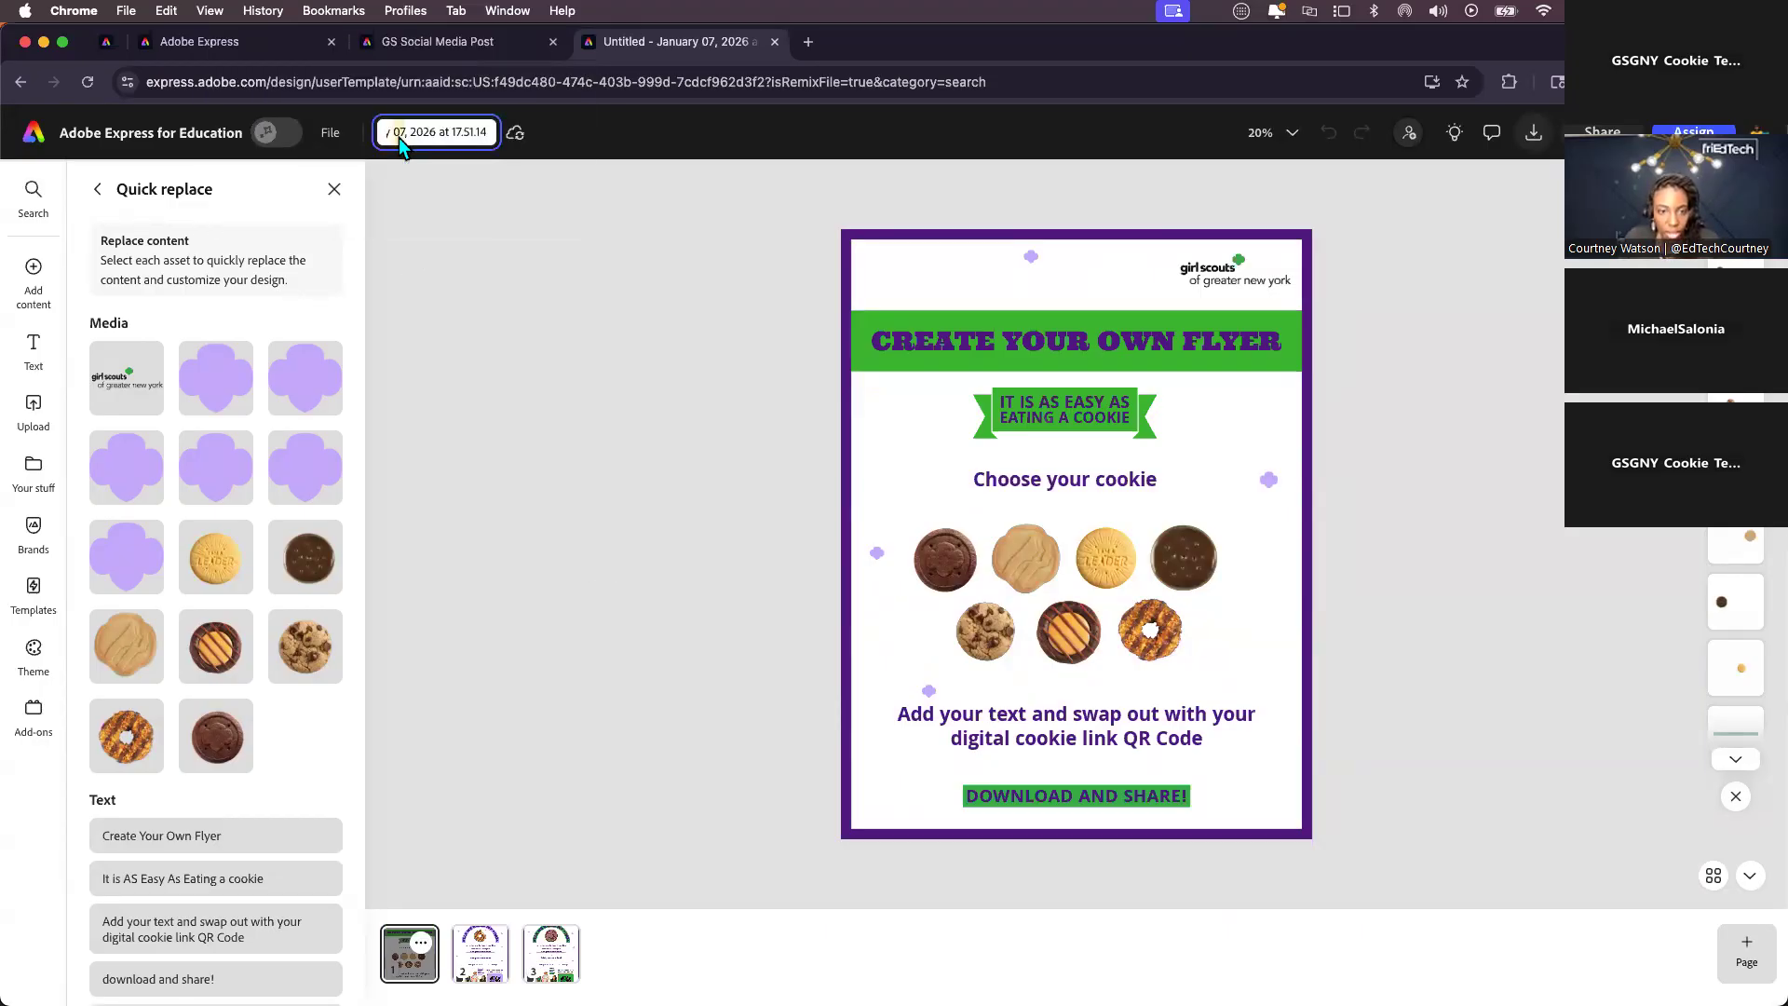
type("G")
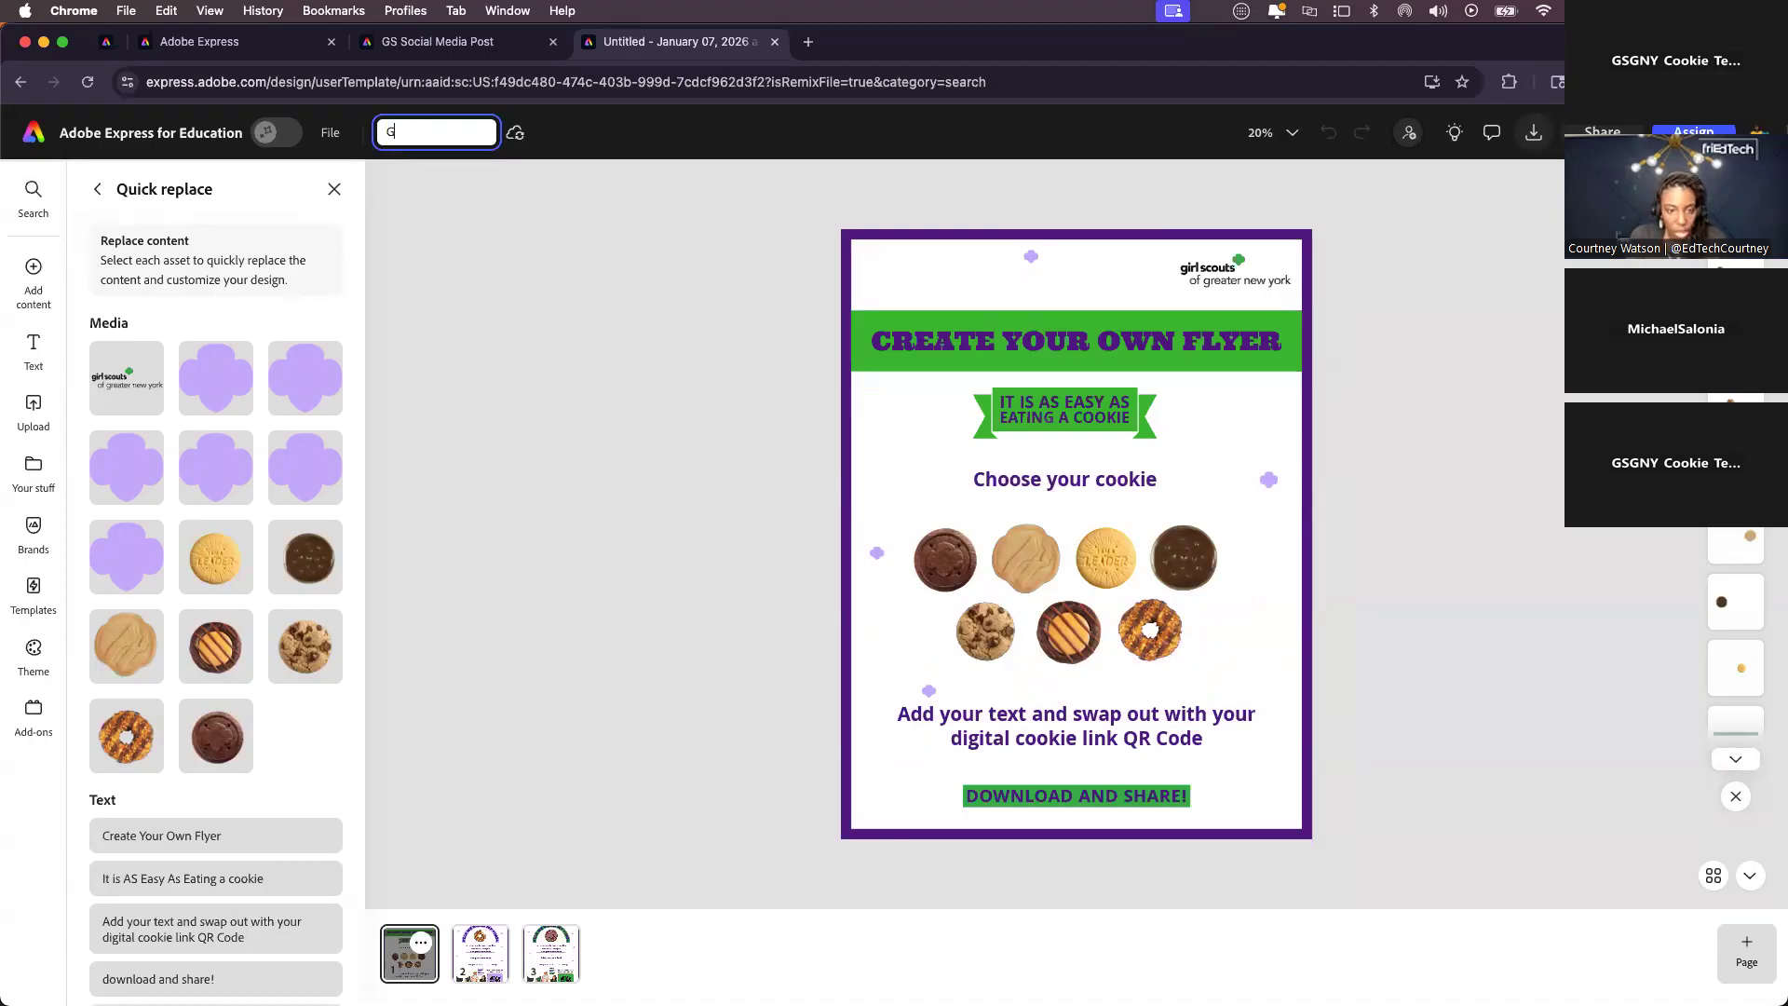
type("S Flyer")
key("Return")
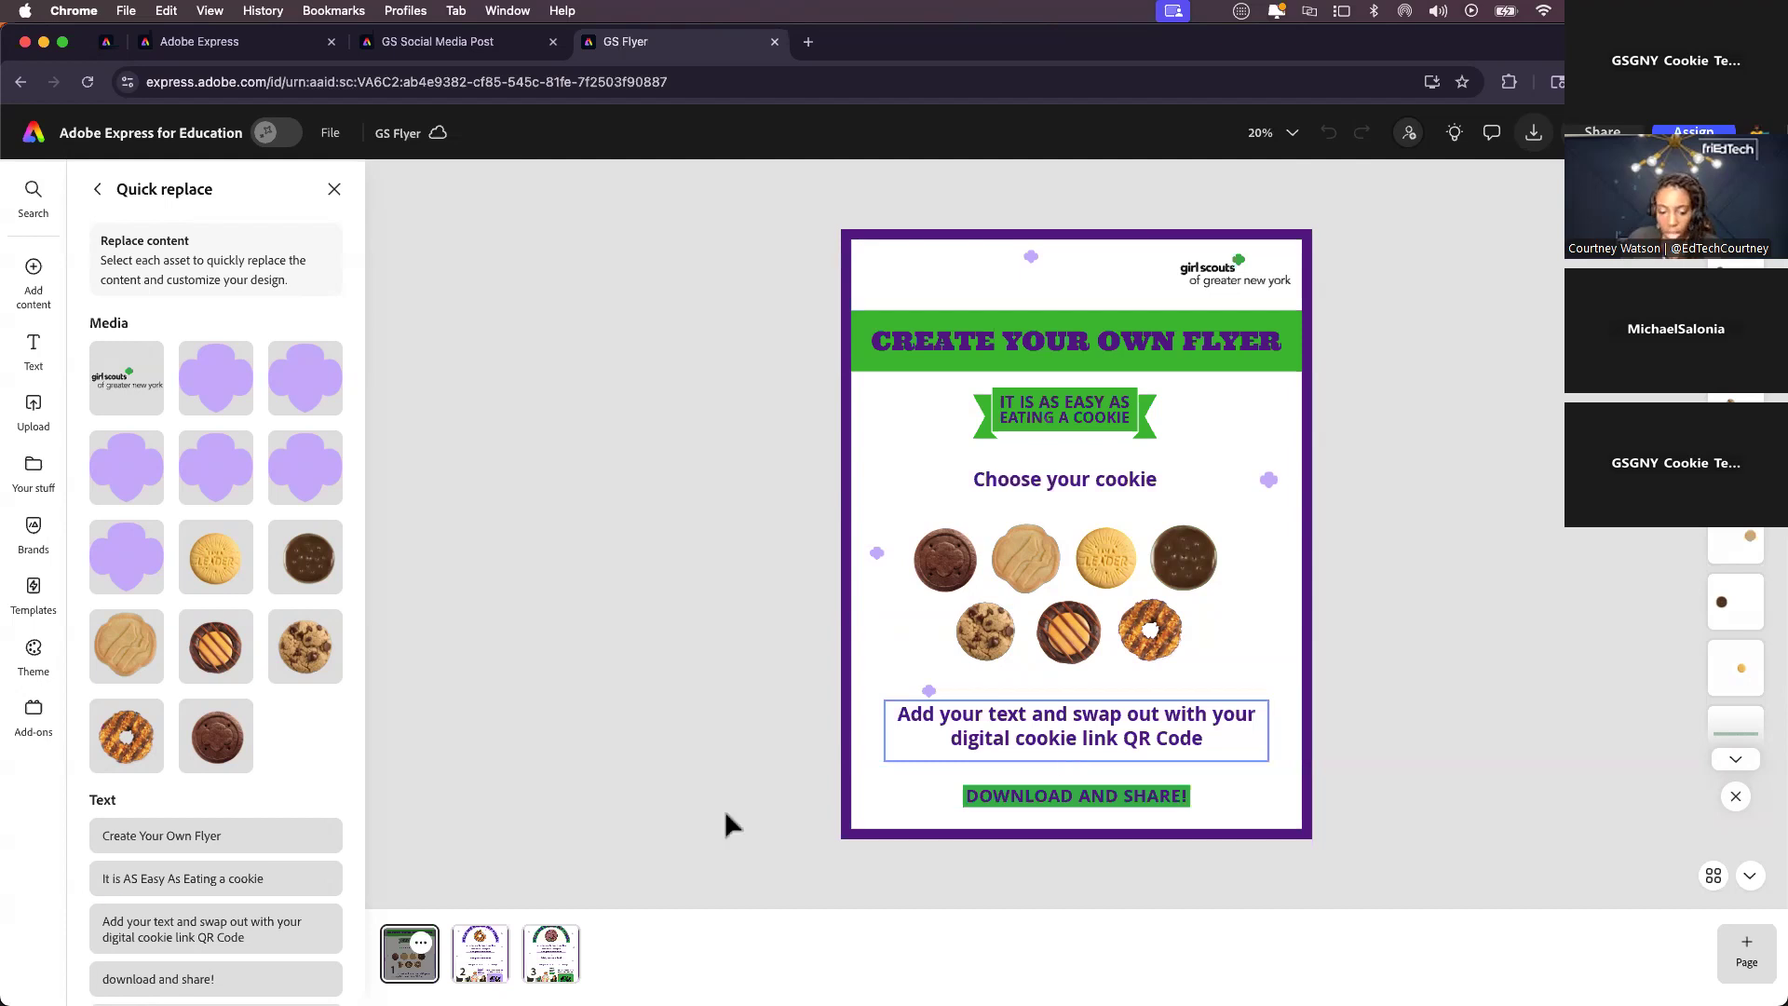
- Review the Digital Cookie Platform slide and the finished-examples slide in the presentation tab, and return to the GS Flyer document
left_click(106, 41)
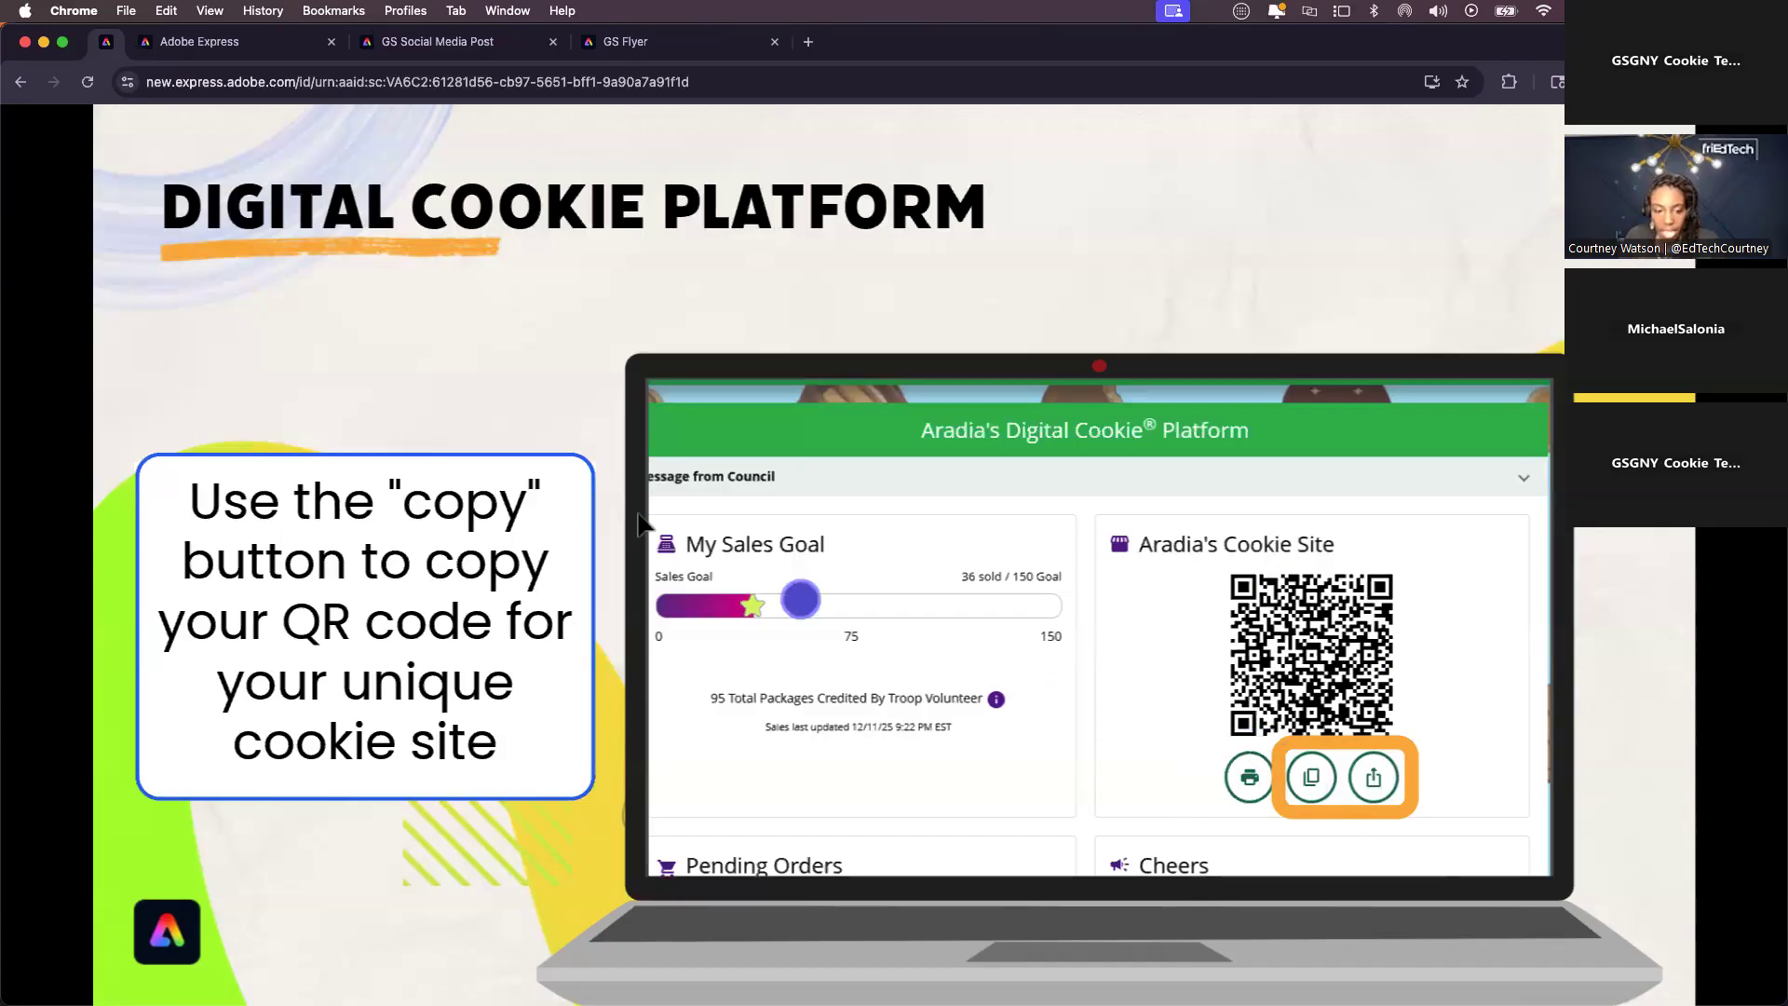
key("Right")
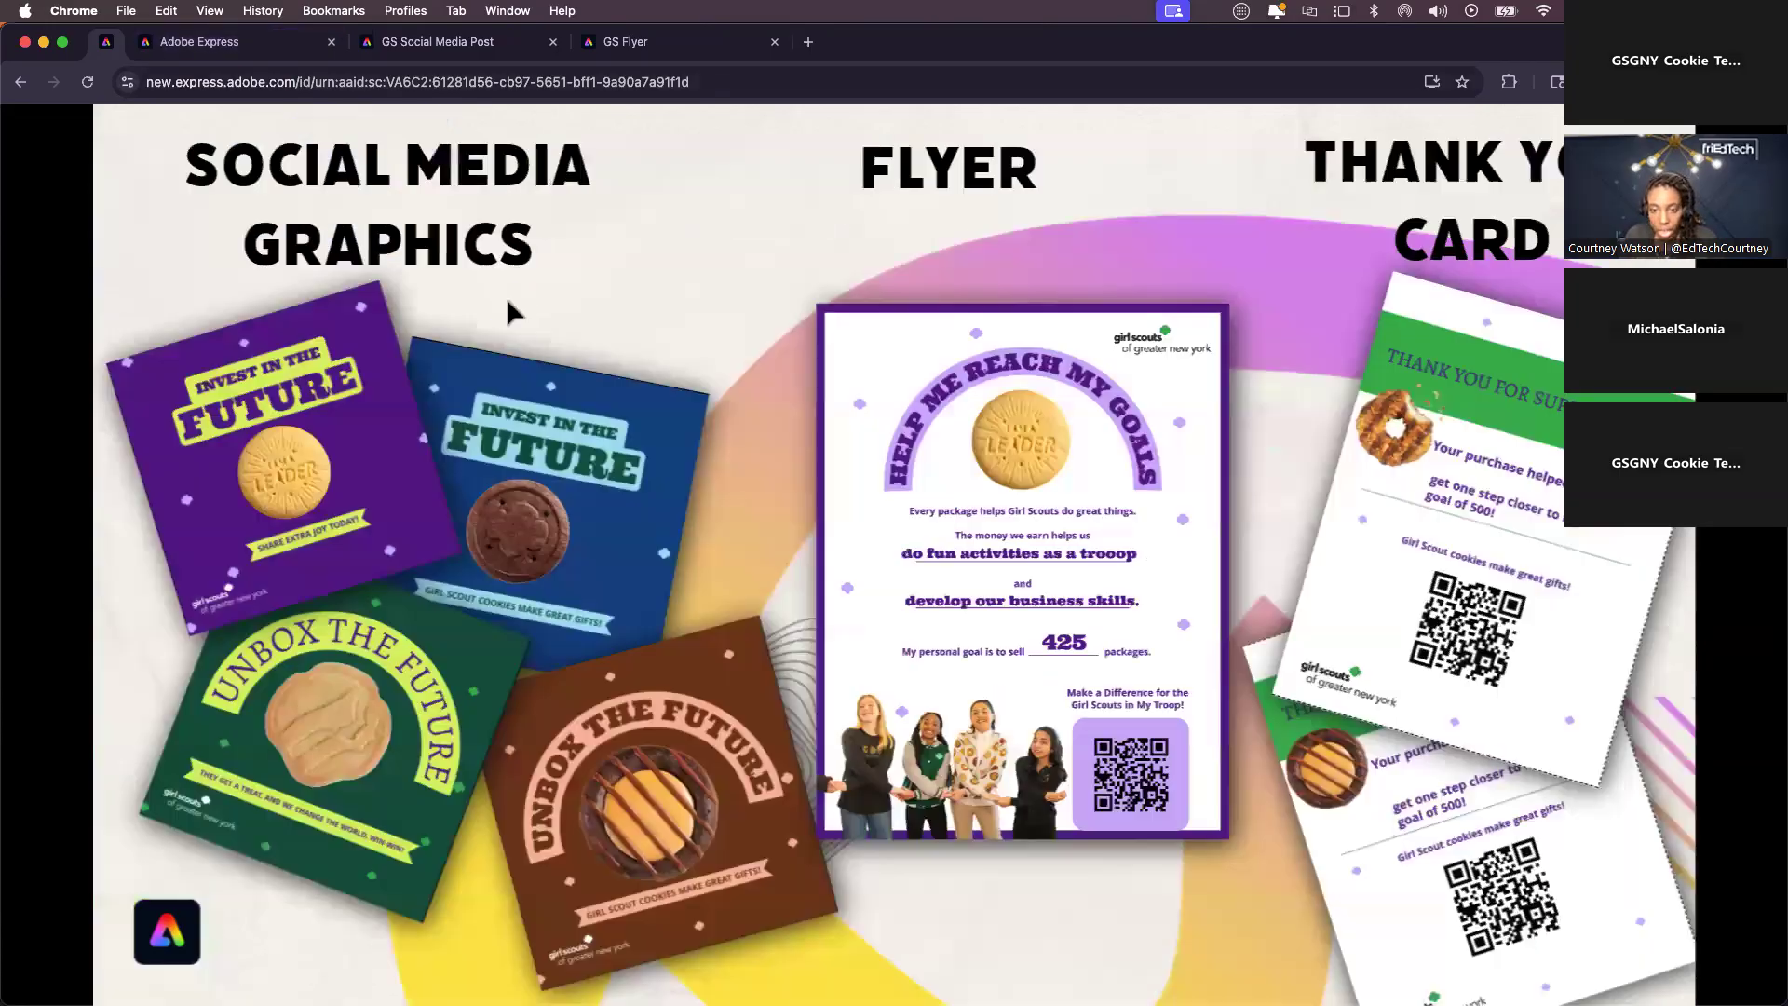
left_click(611, 46)
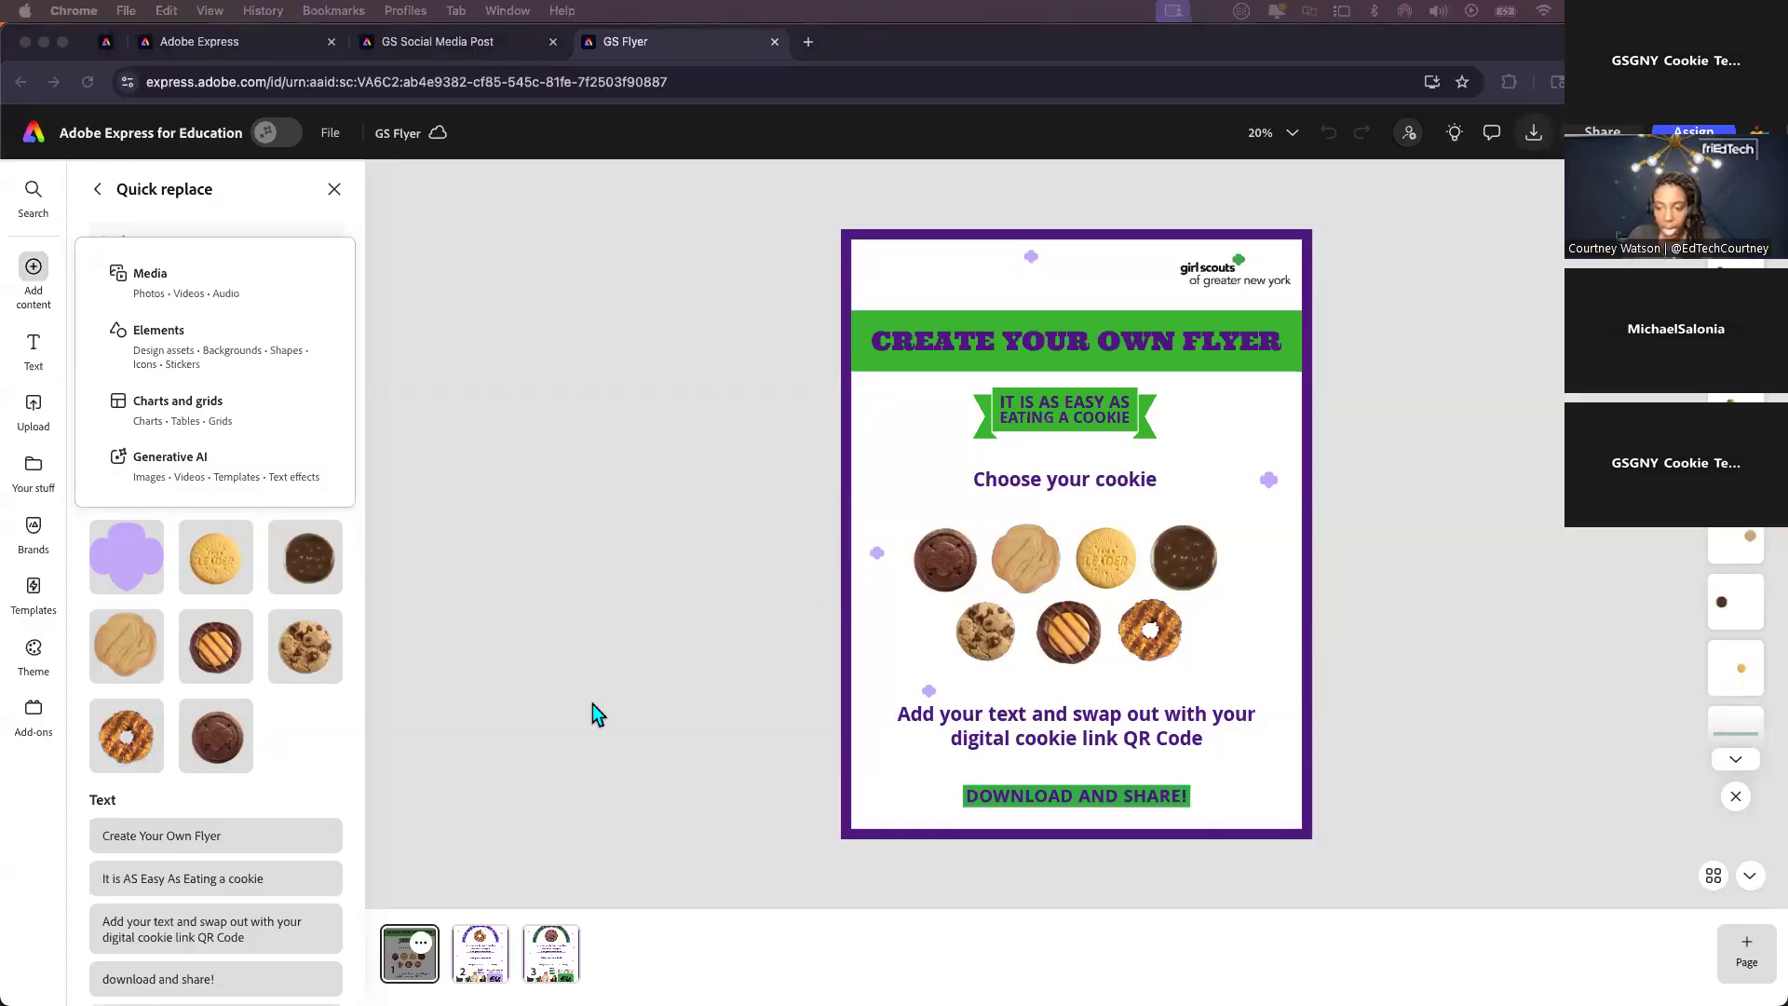
- Paste the page with the Digital Cookie platform screenshot and its QR code after page 2 of the flyer
left_click(473, 958)
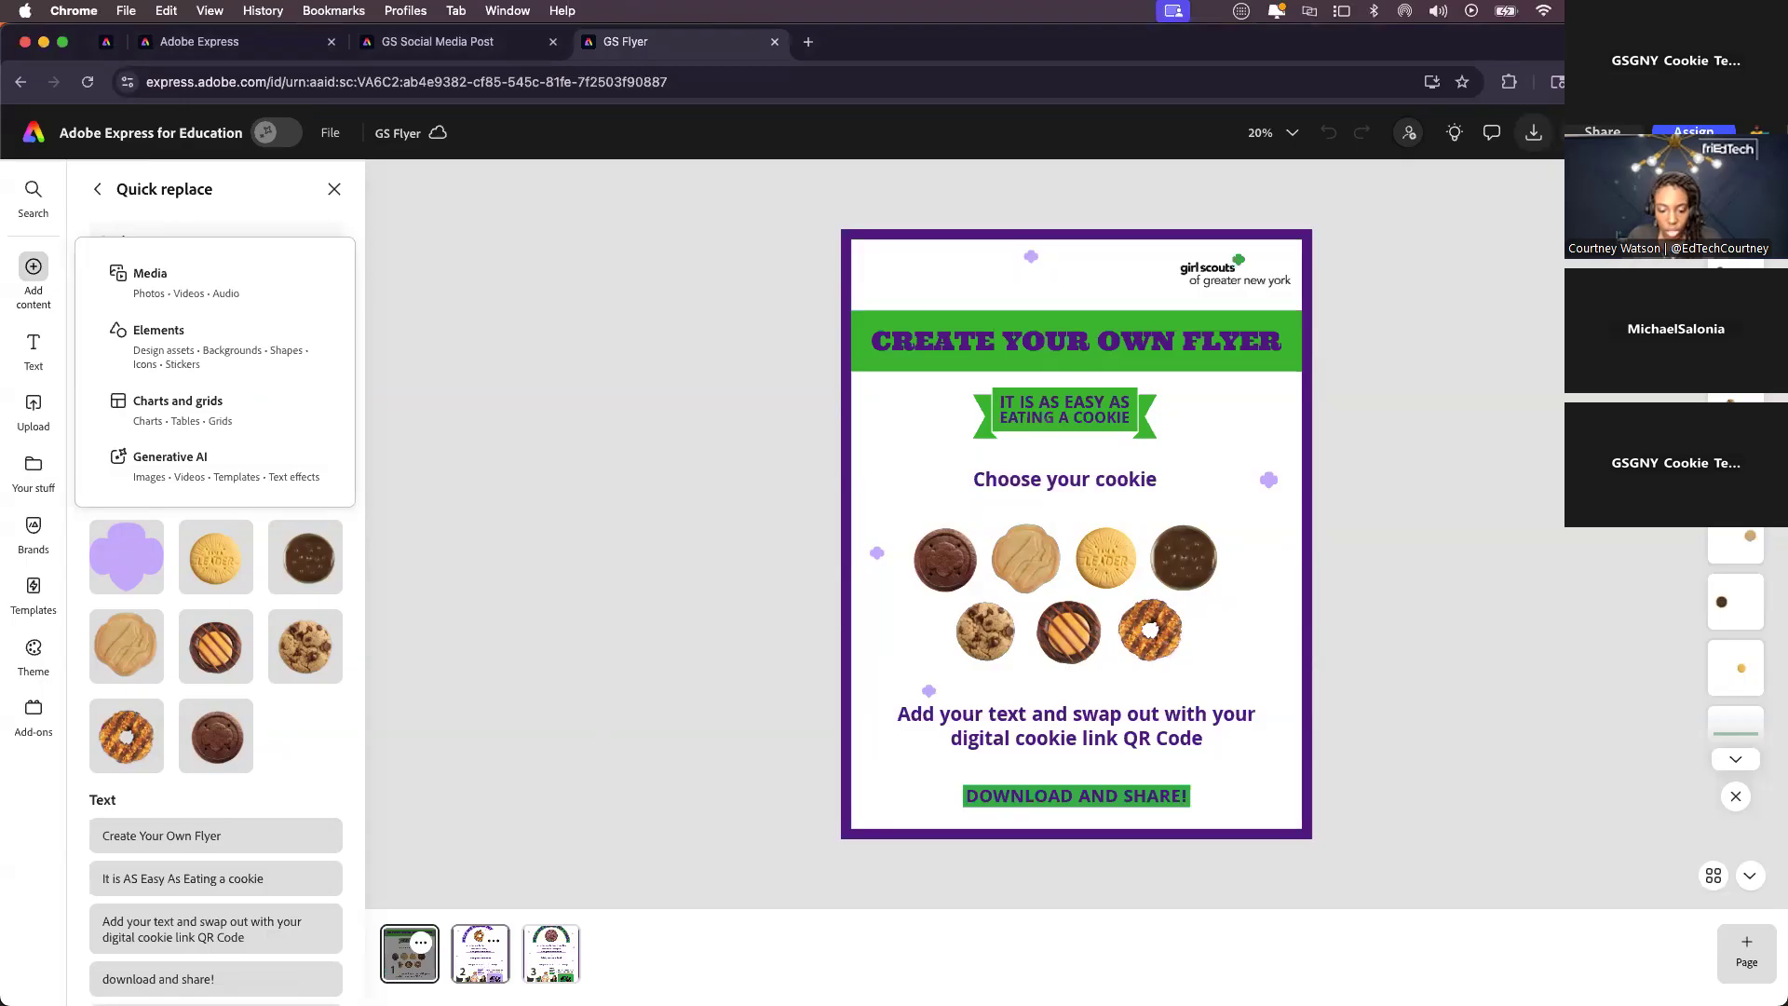
left_click(479, 953)
key("super+d")
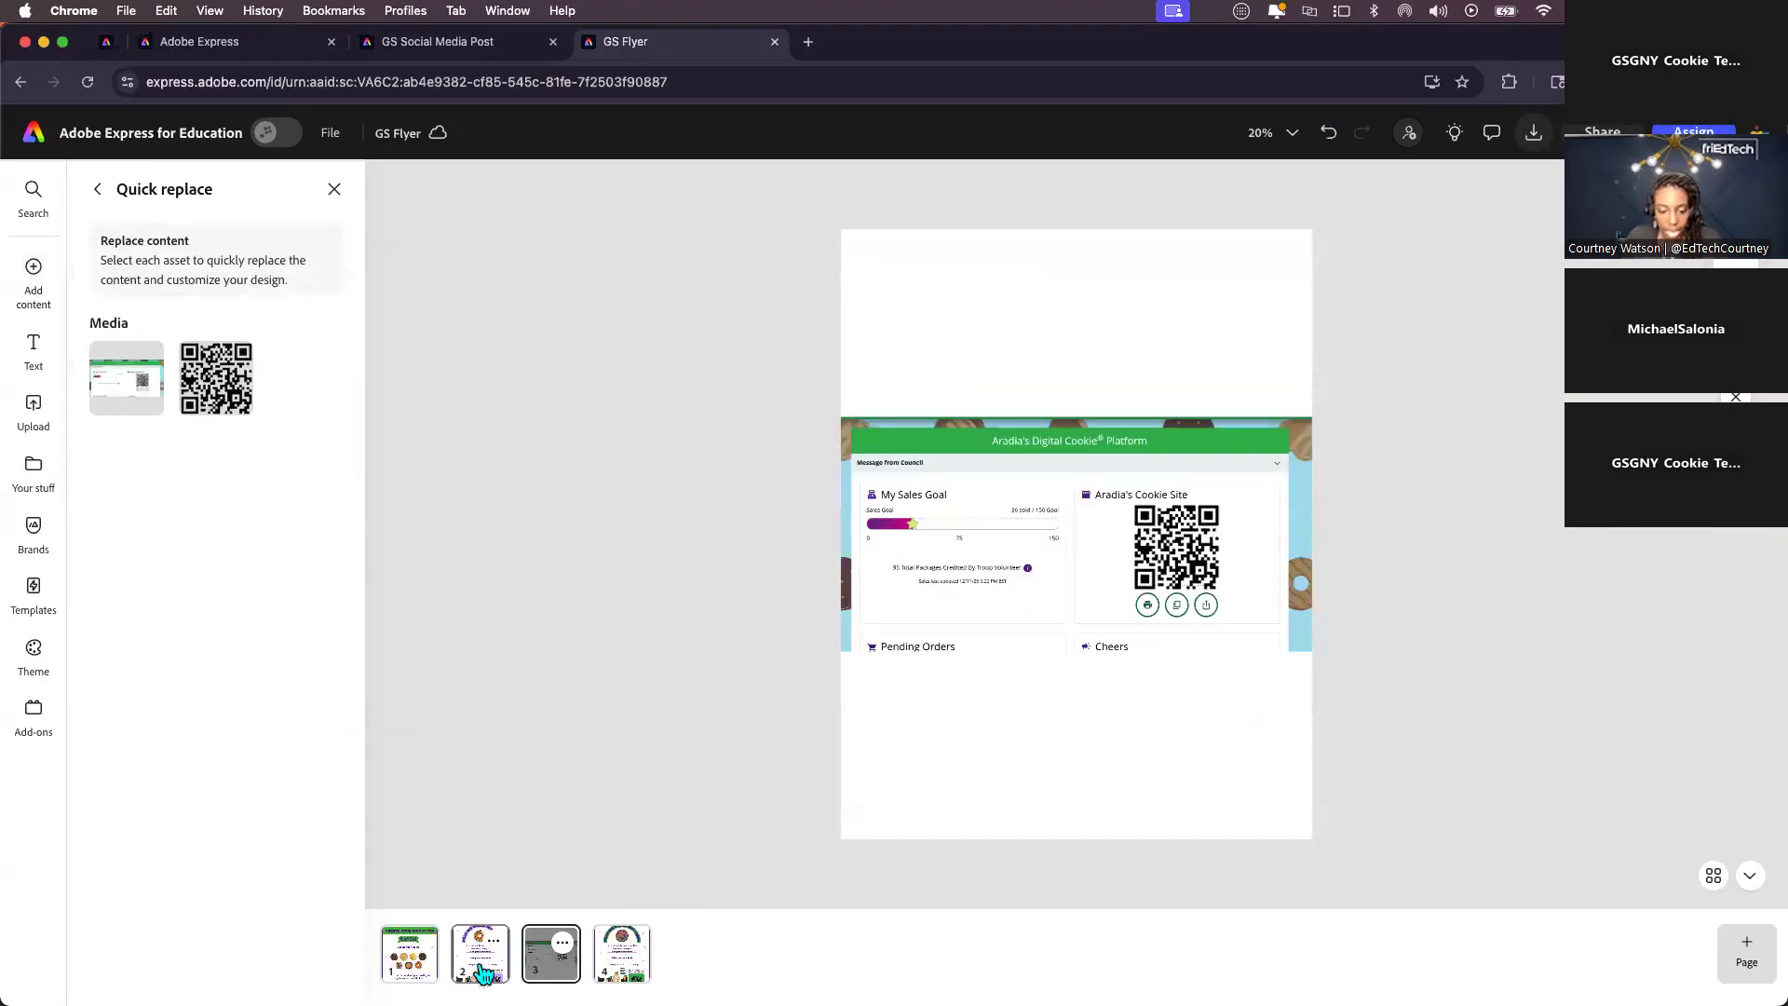
- Look through the instruction page and the two flyer designs on pages 1, 2 and 4
left_click(410, 958)
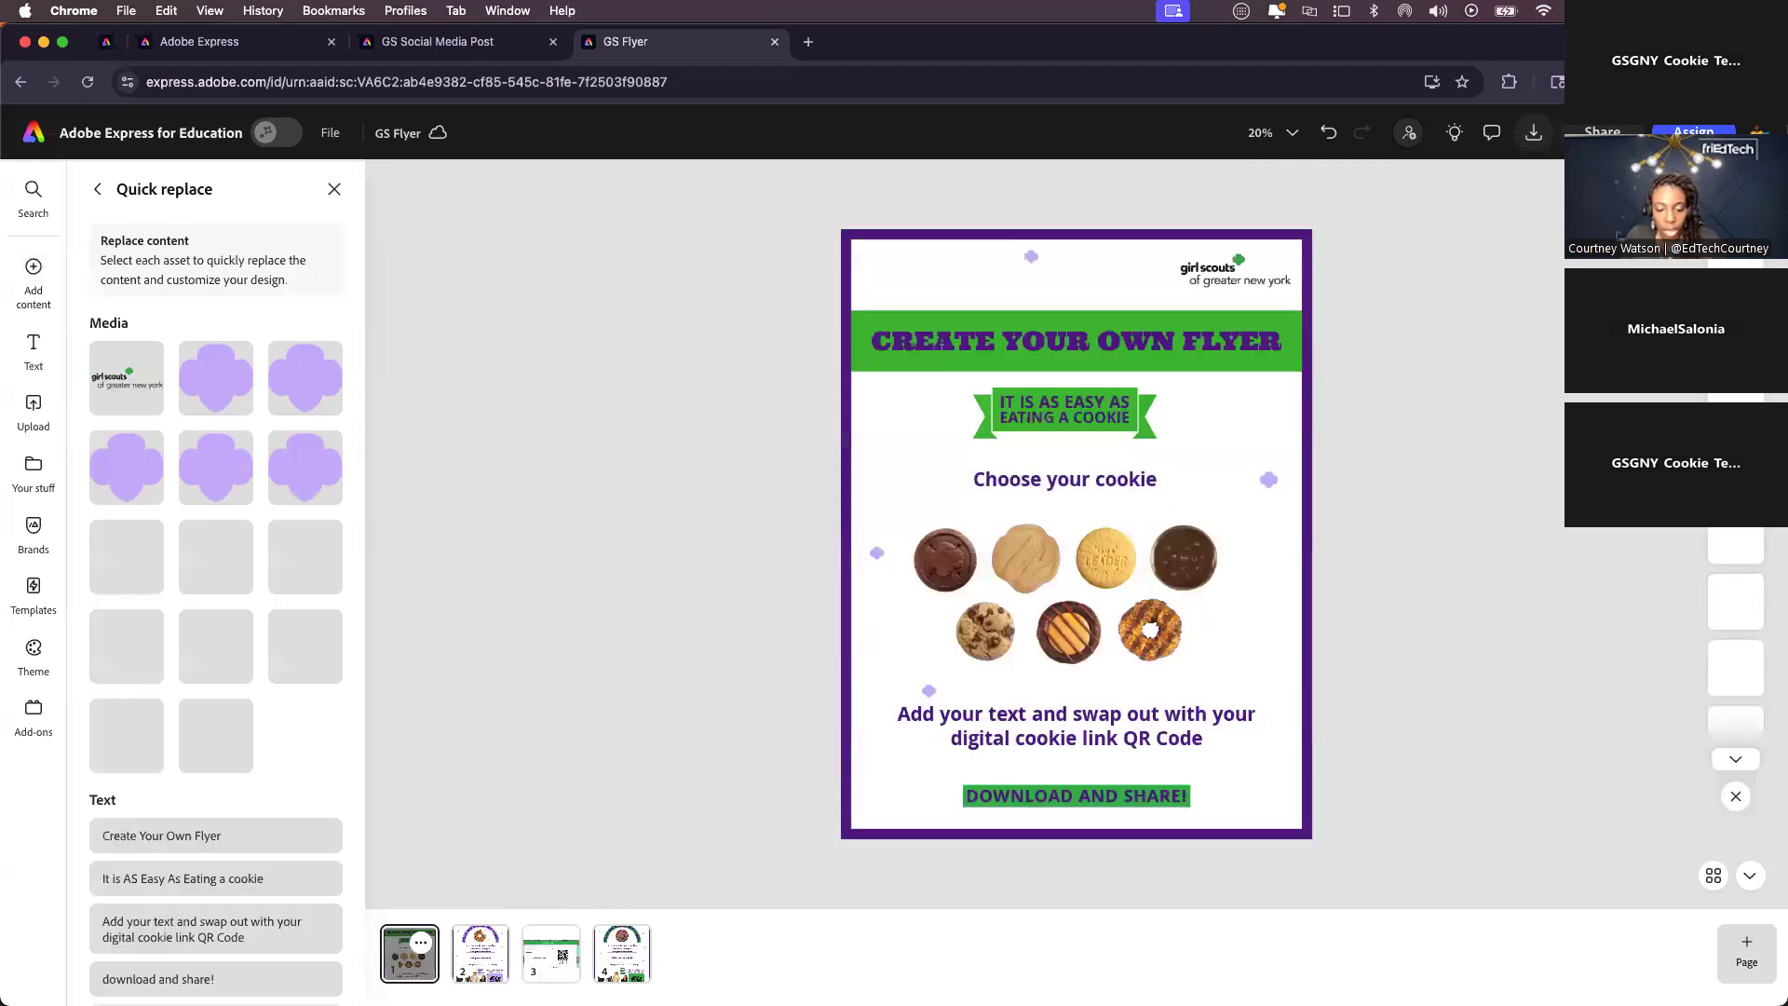
left_click(480, 952)
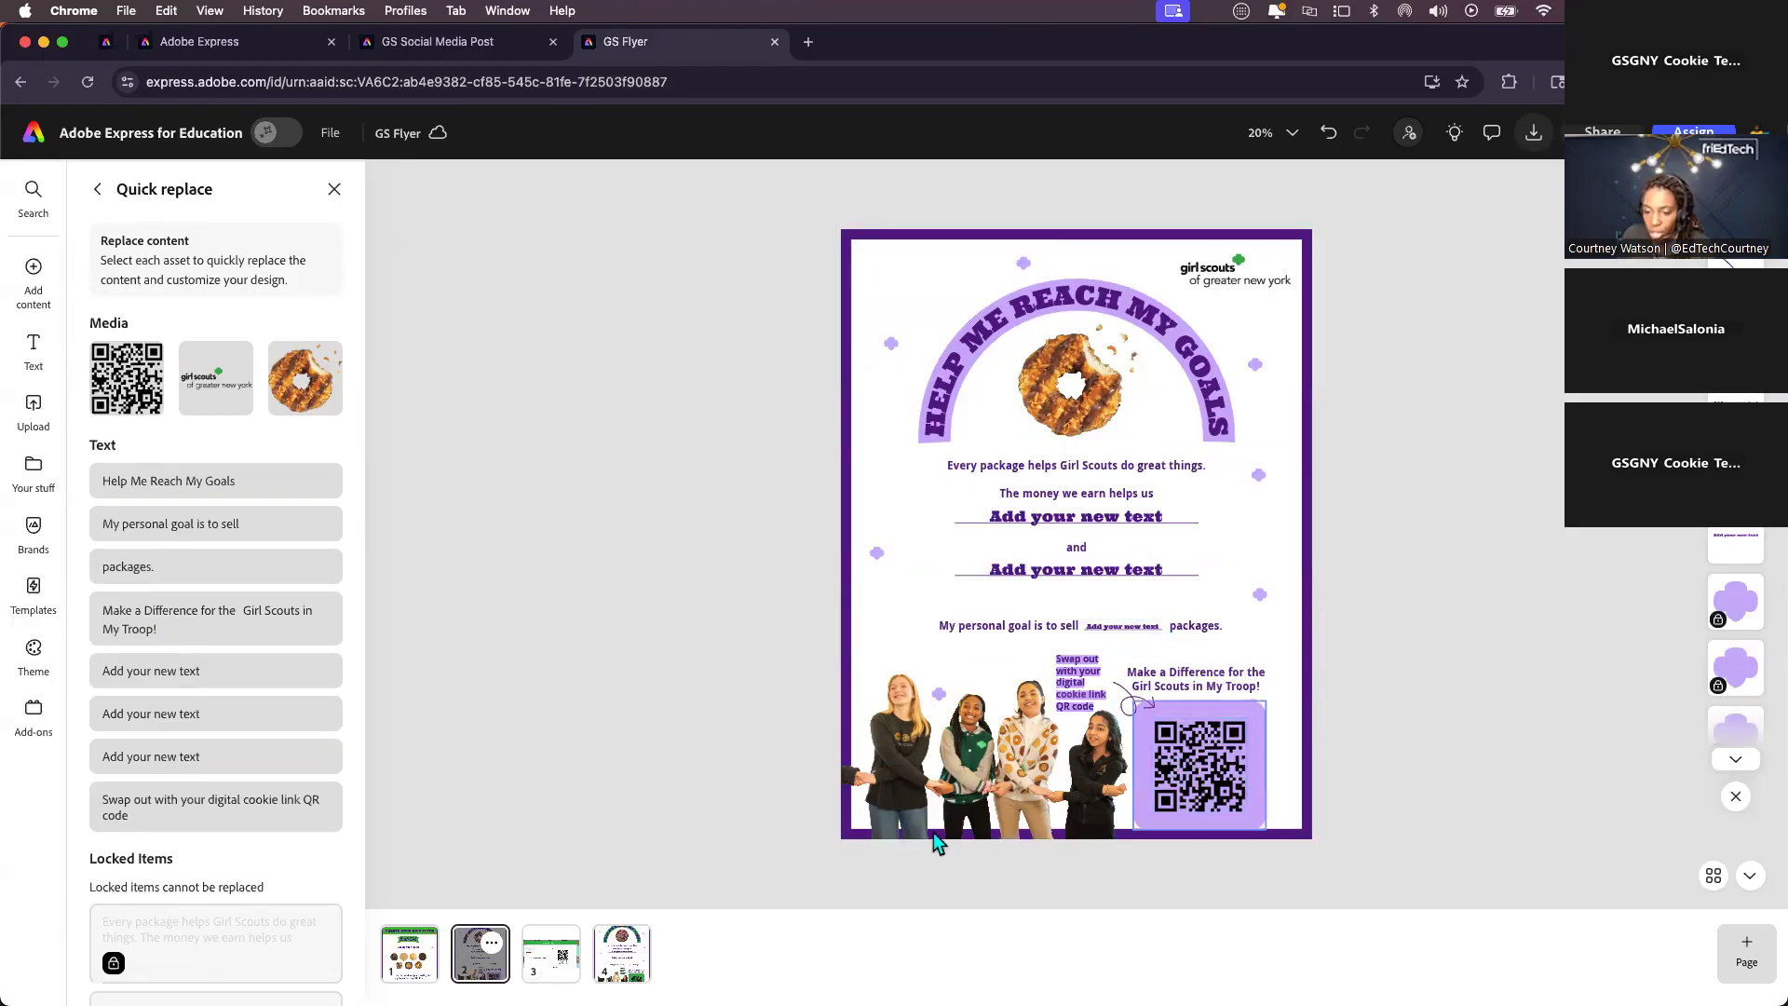
left_click(621, 954)
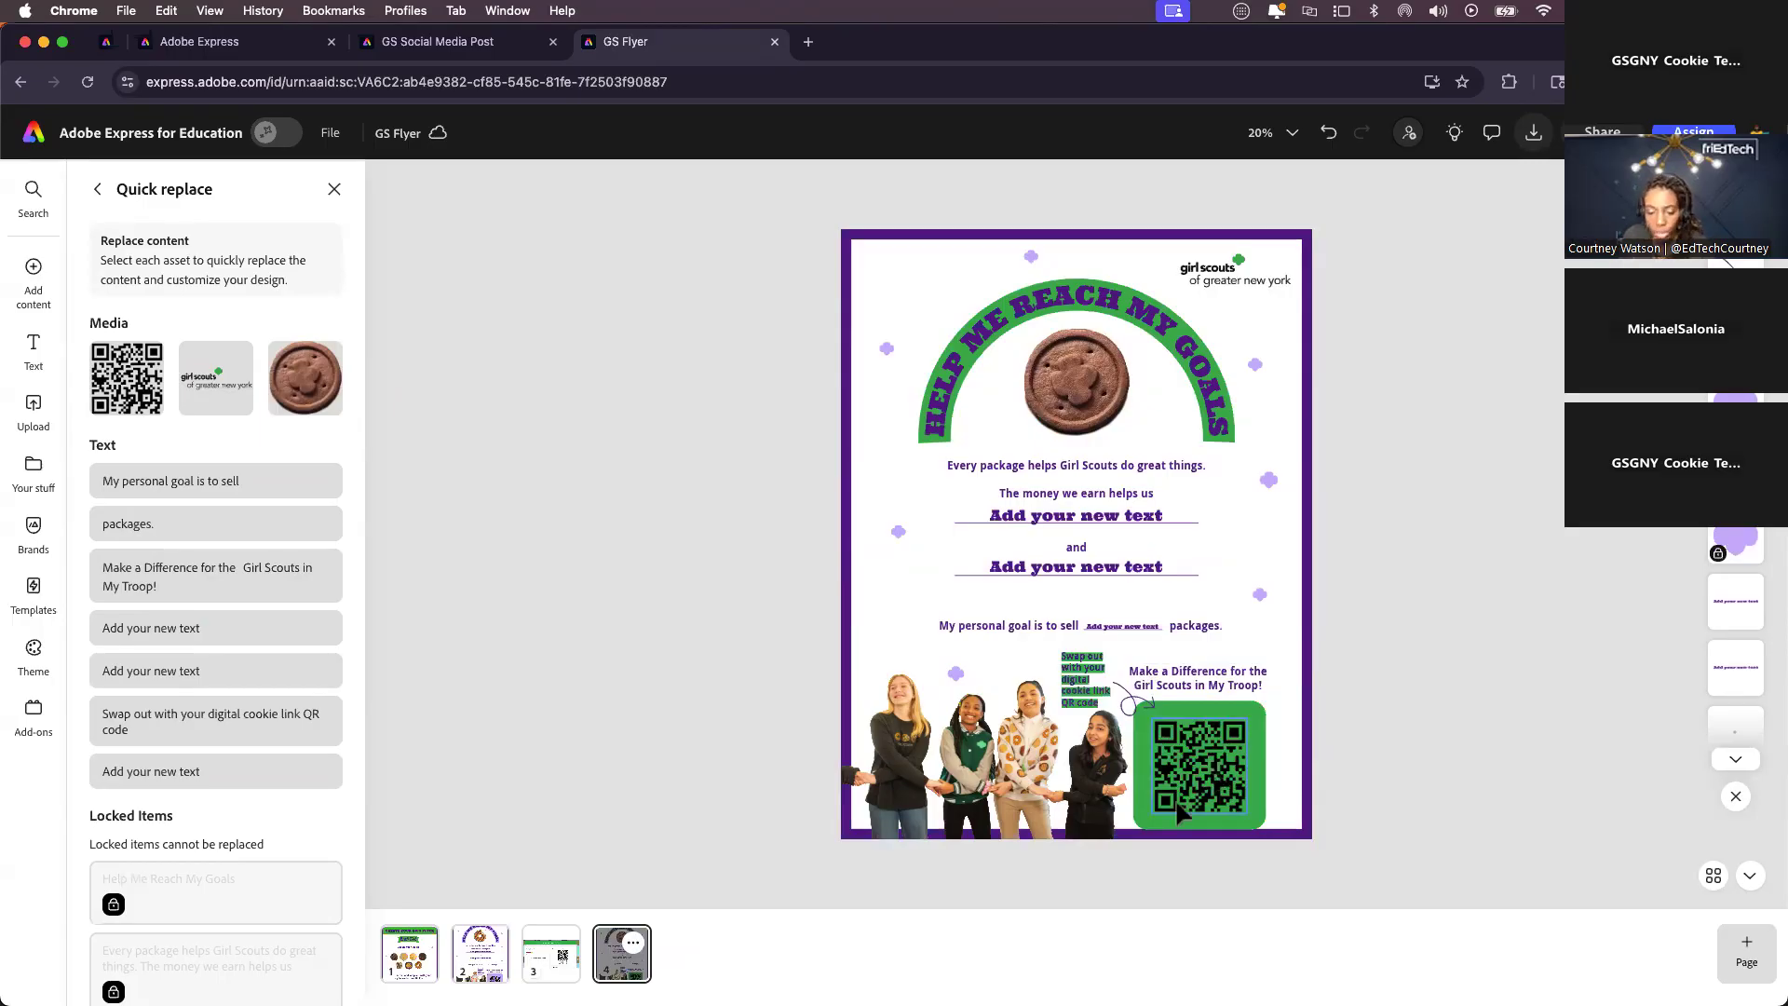
- Copy the cookie site QR code image from the Digital Cookie platform screenshot on page 3
left_click(550, 952)
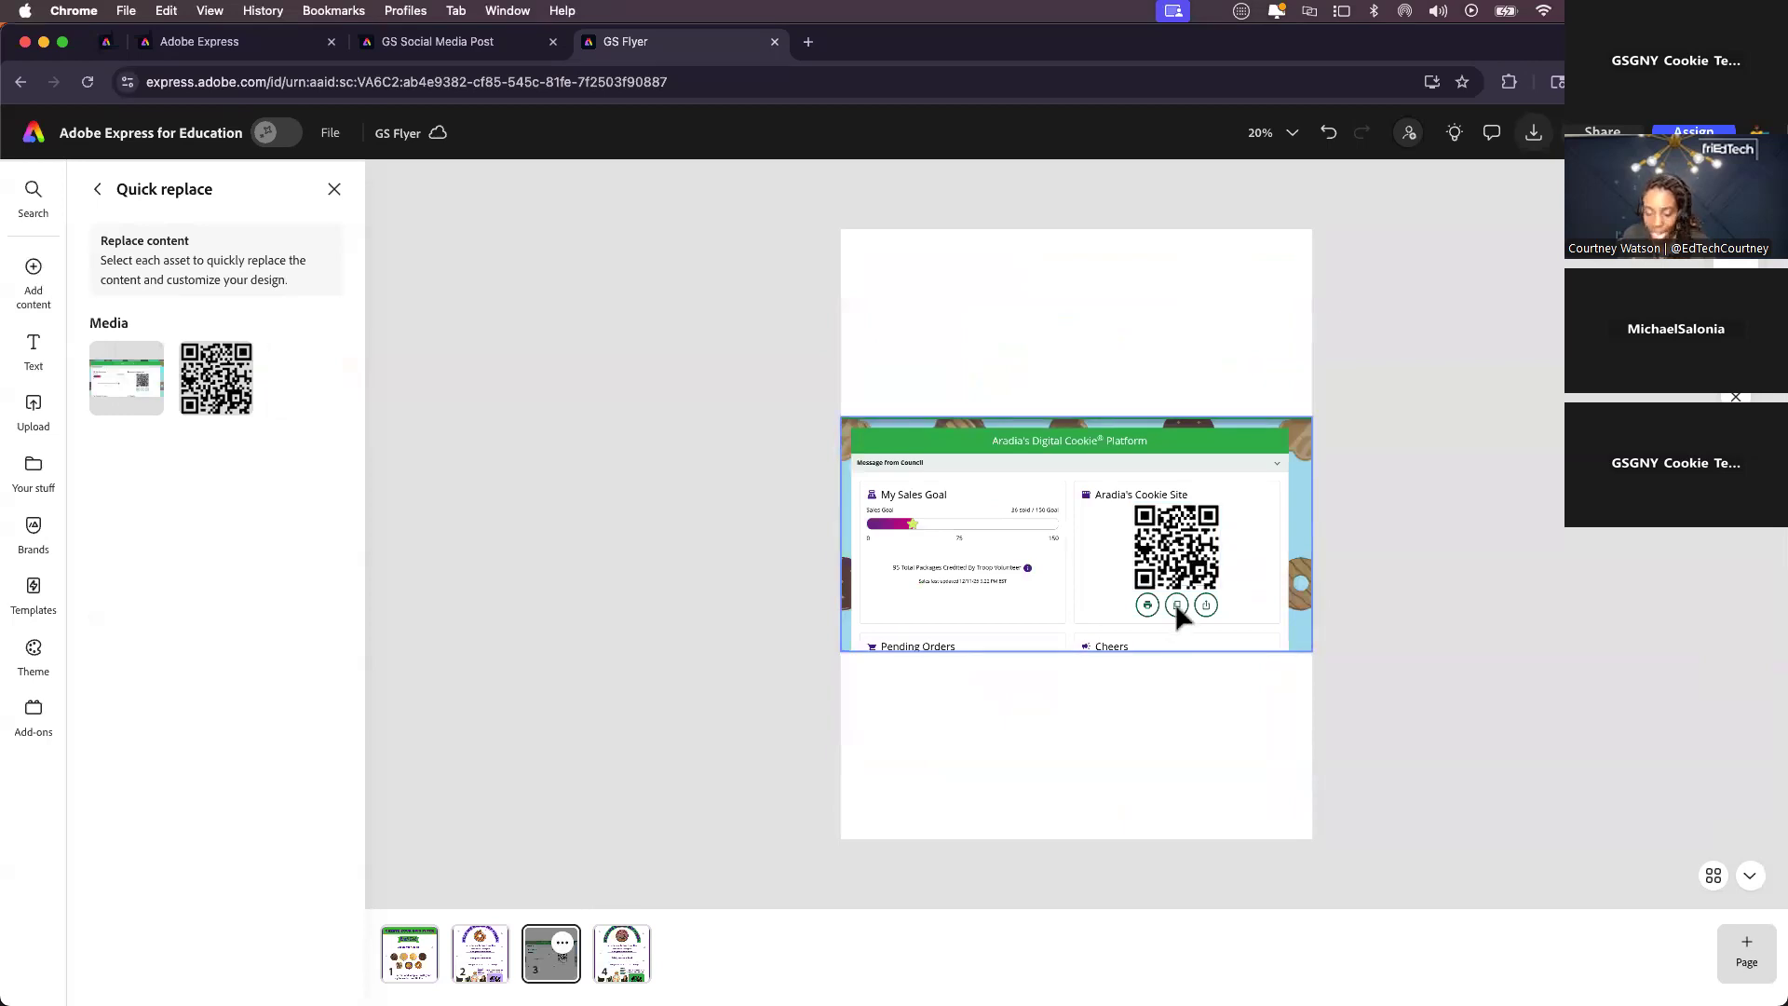
scroll(1176, 606, "up", 5)
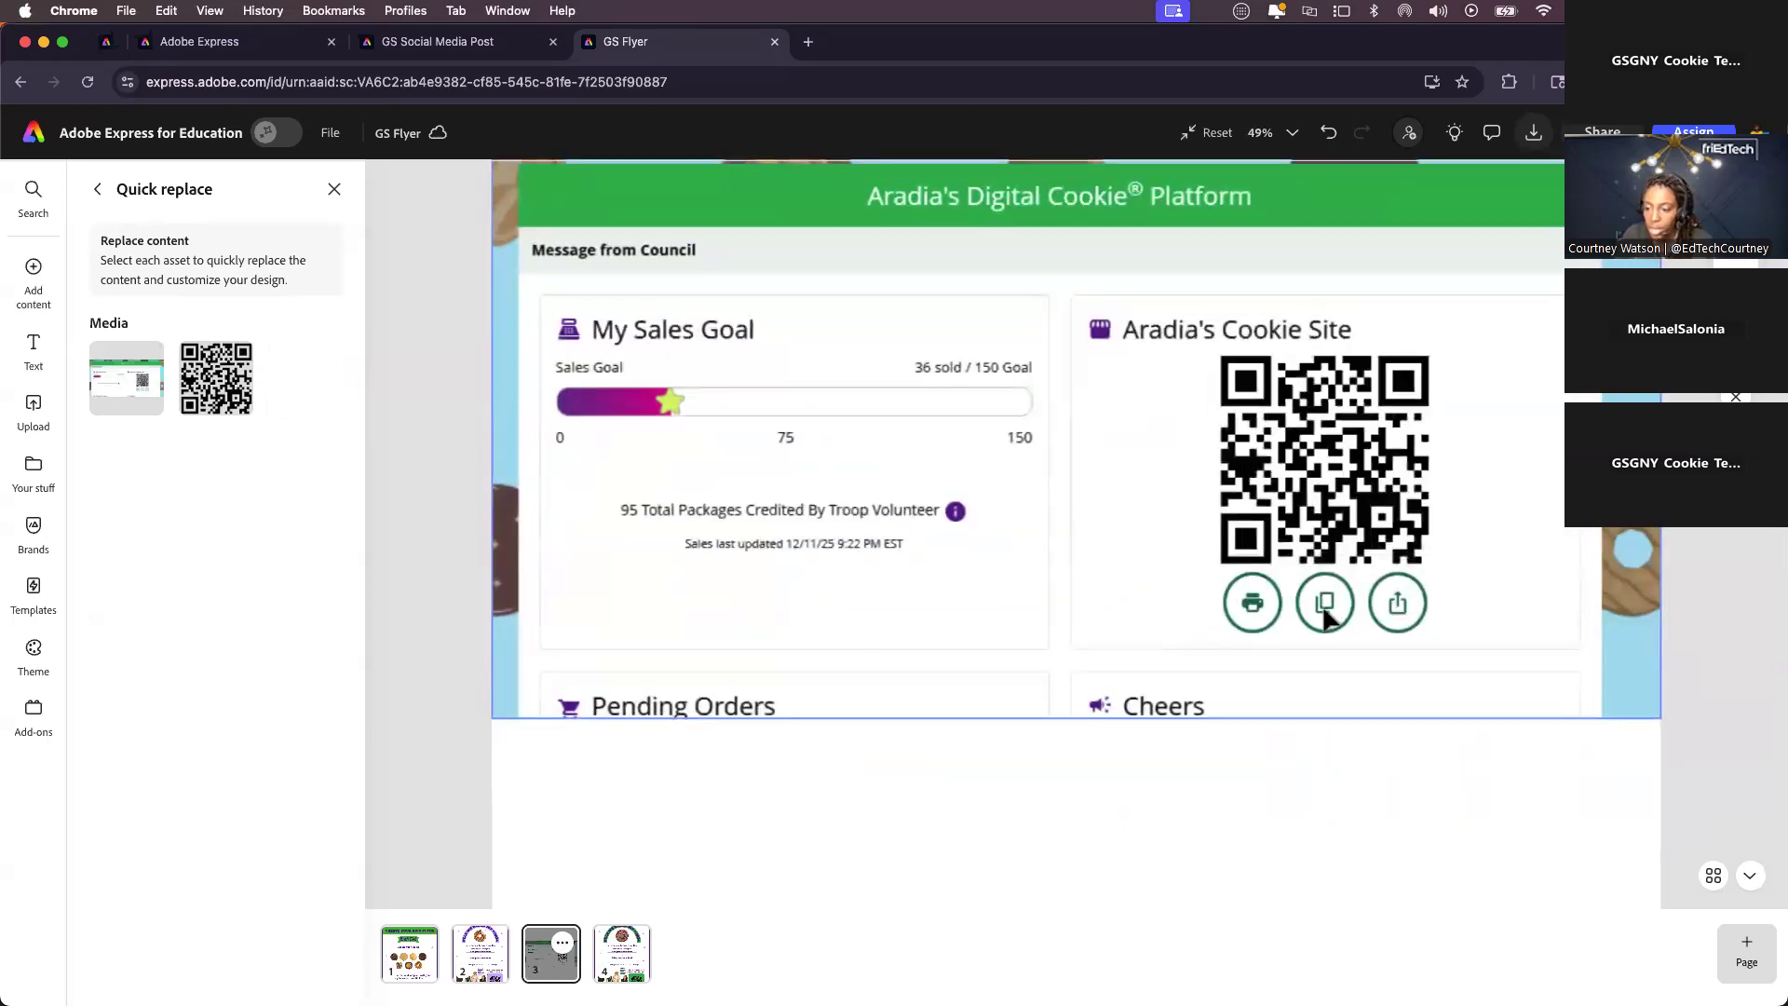
left_click(1325, 482)
right_click(1324, 480)
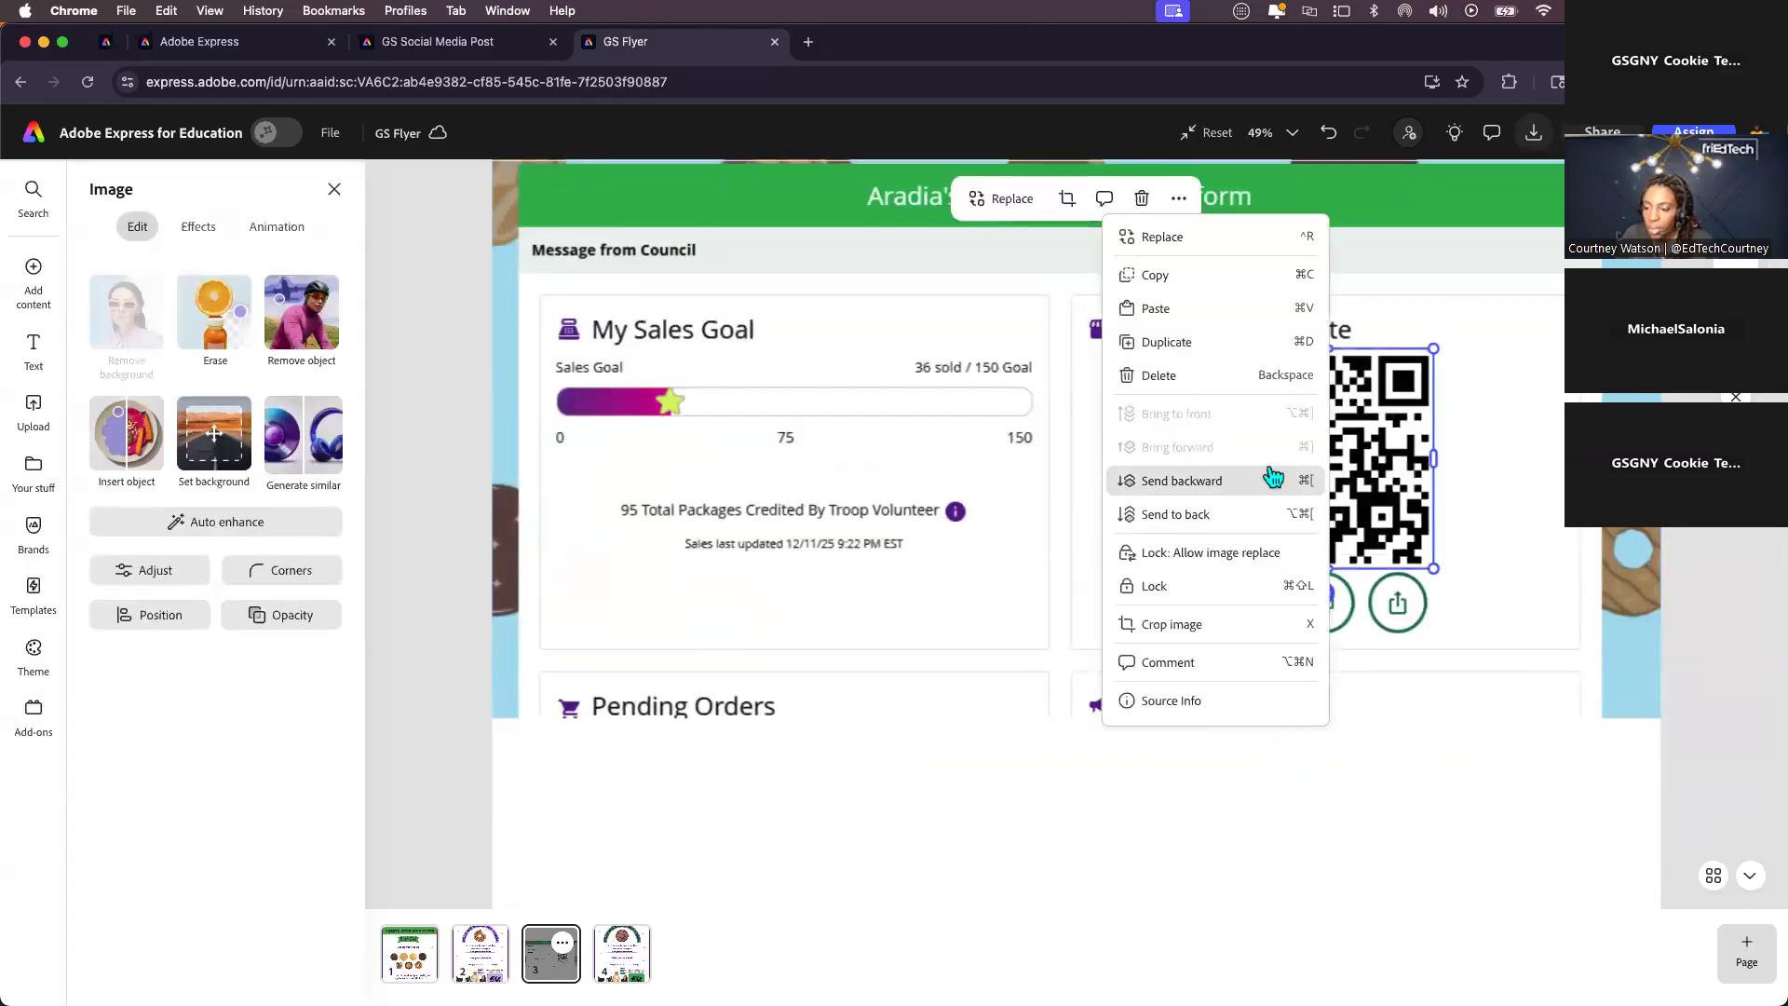
left_click(1170, 271)
key("super+minus")
key("super+minus")
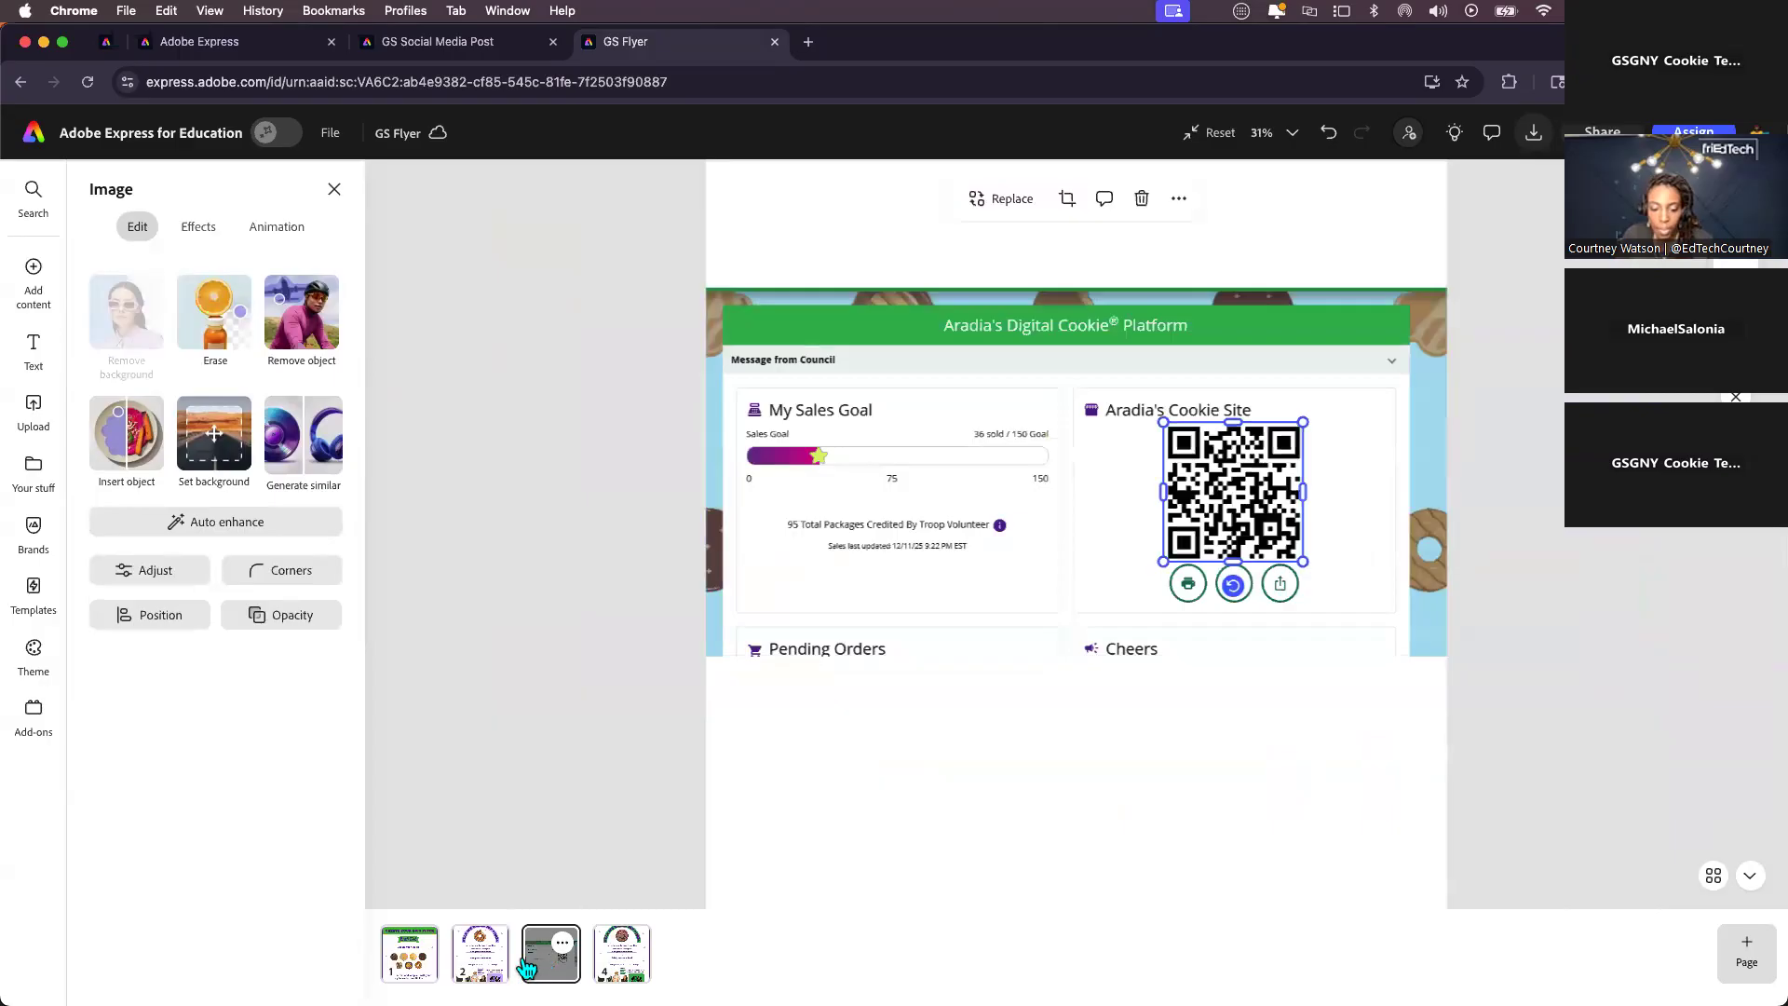
- Replace the placeholder QR code on page 4 with the copied one, enlarged and centred on the green rounded square
left_click(622, 952)
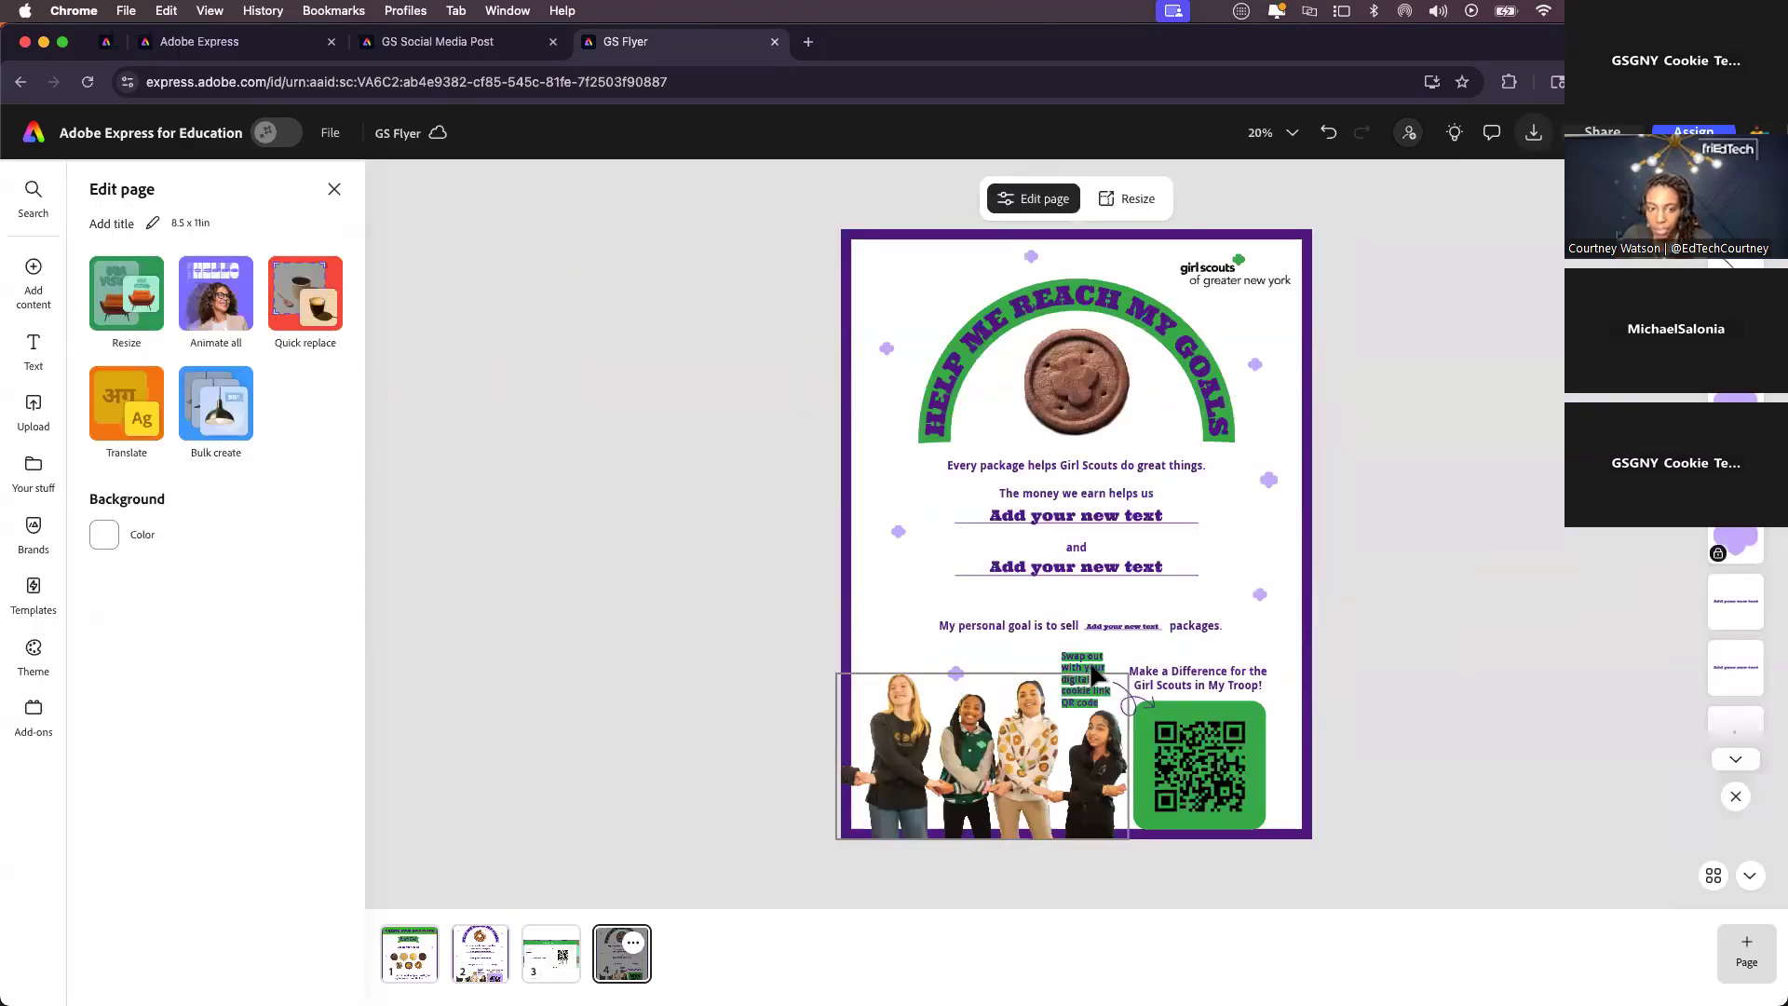
left_click(1205, 771)
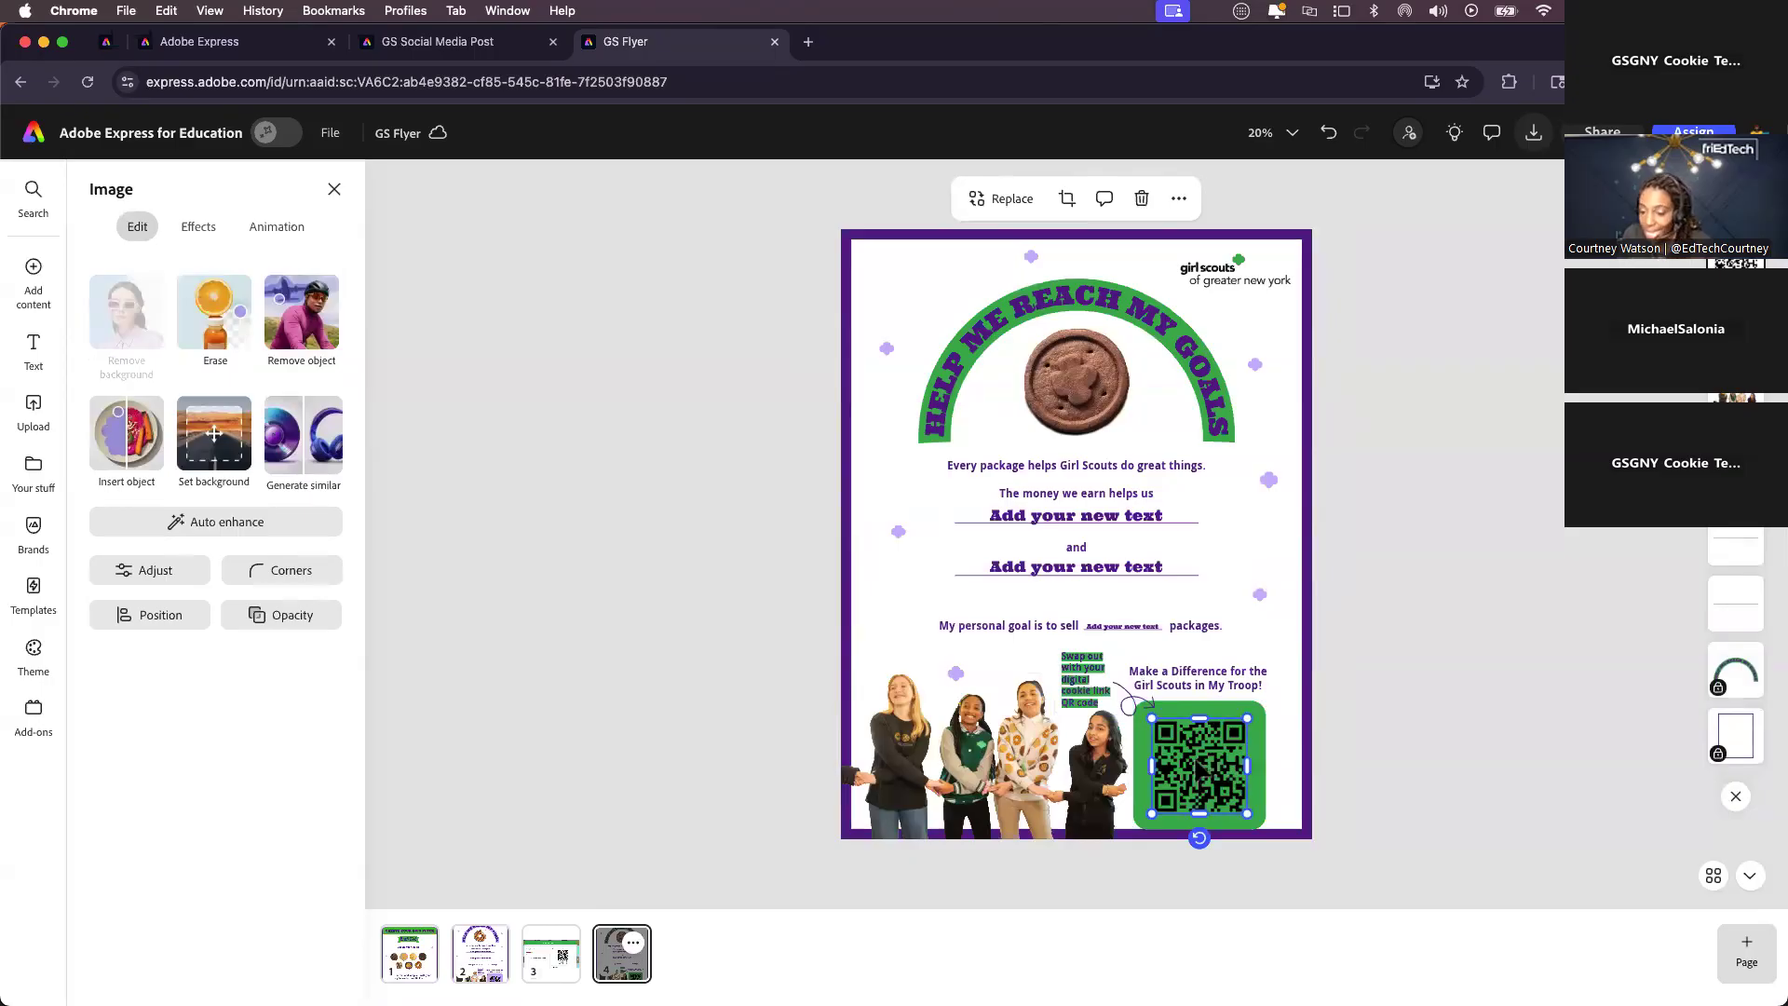
left_click(1144, 207)
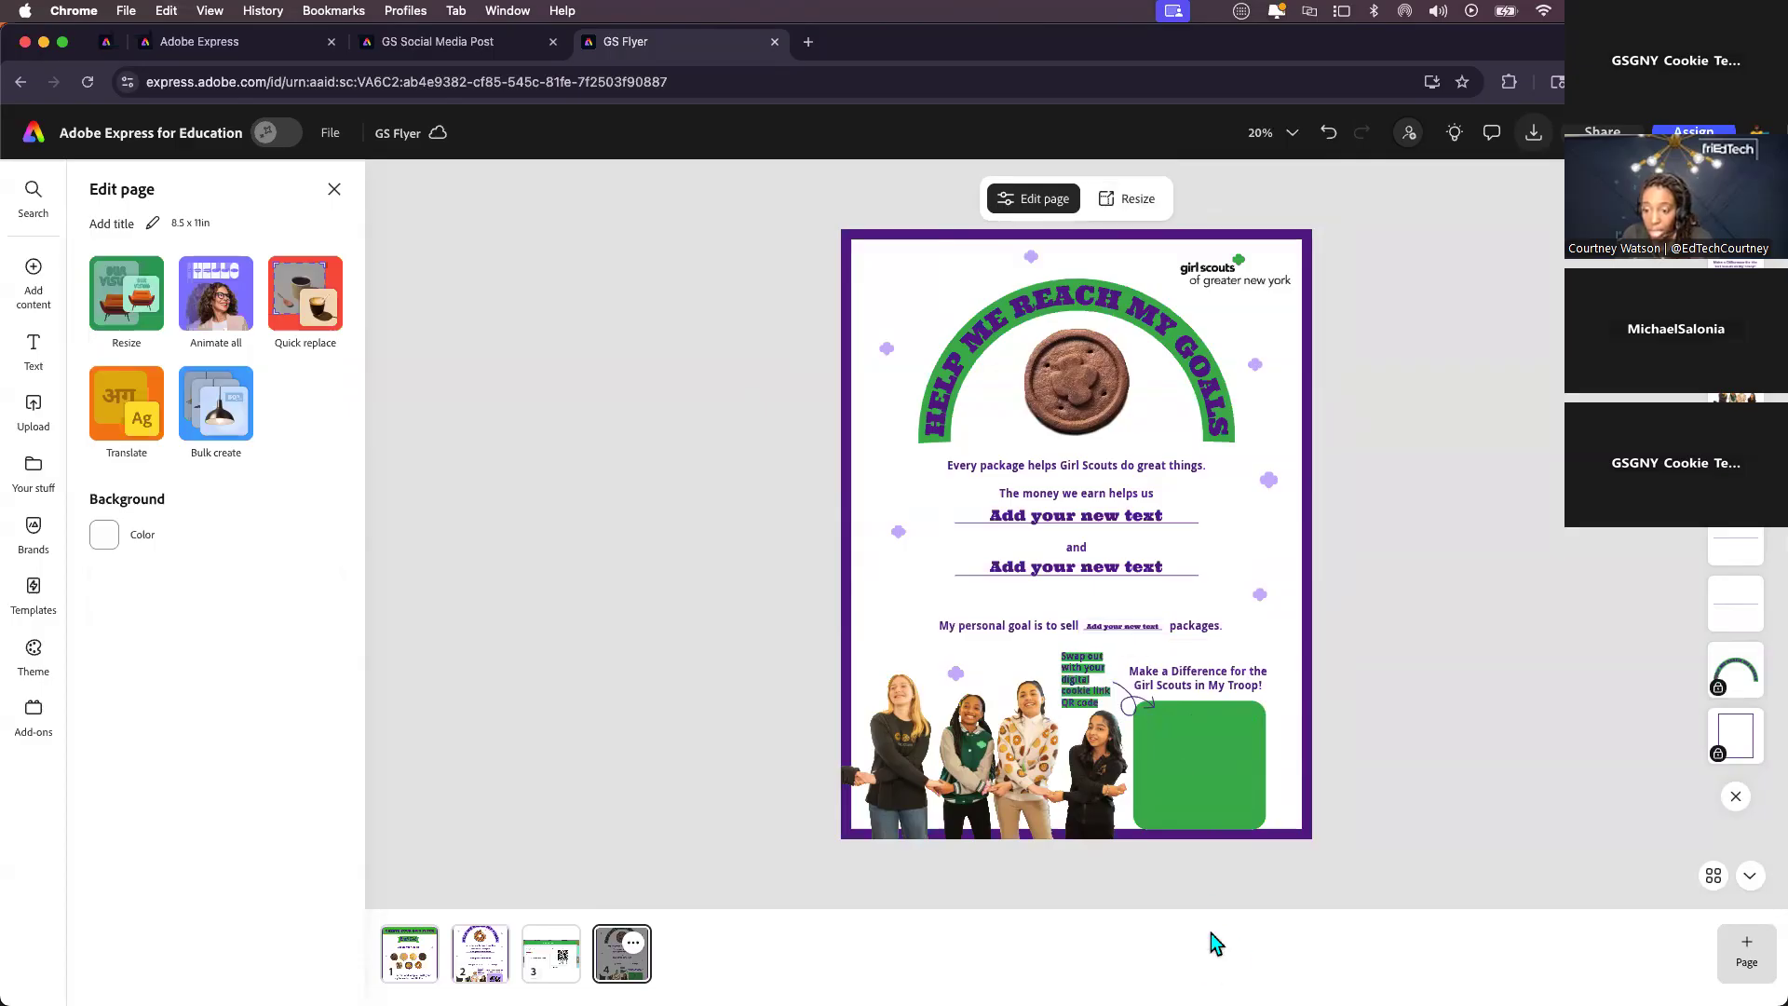
left_click(1191, 792)
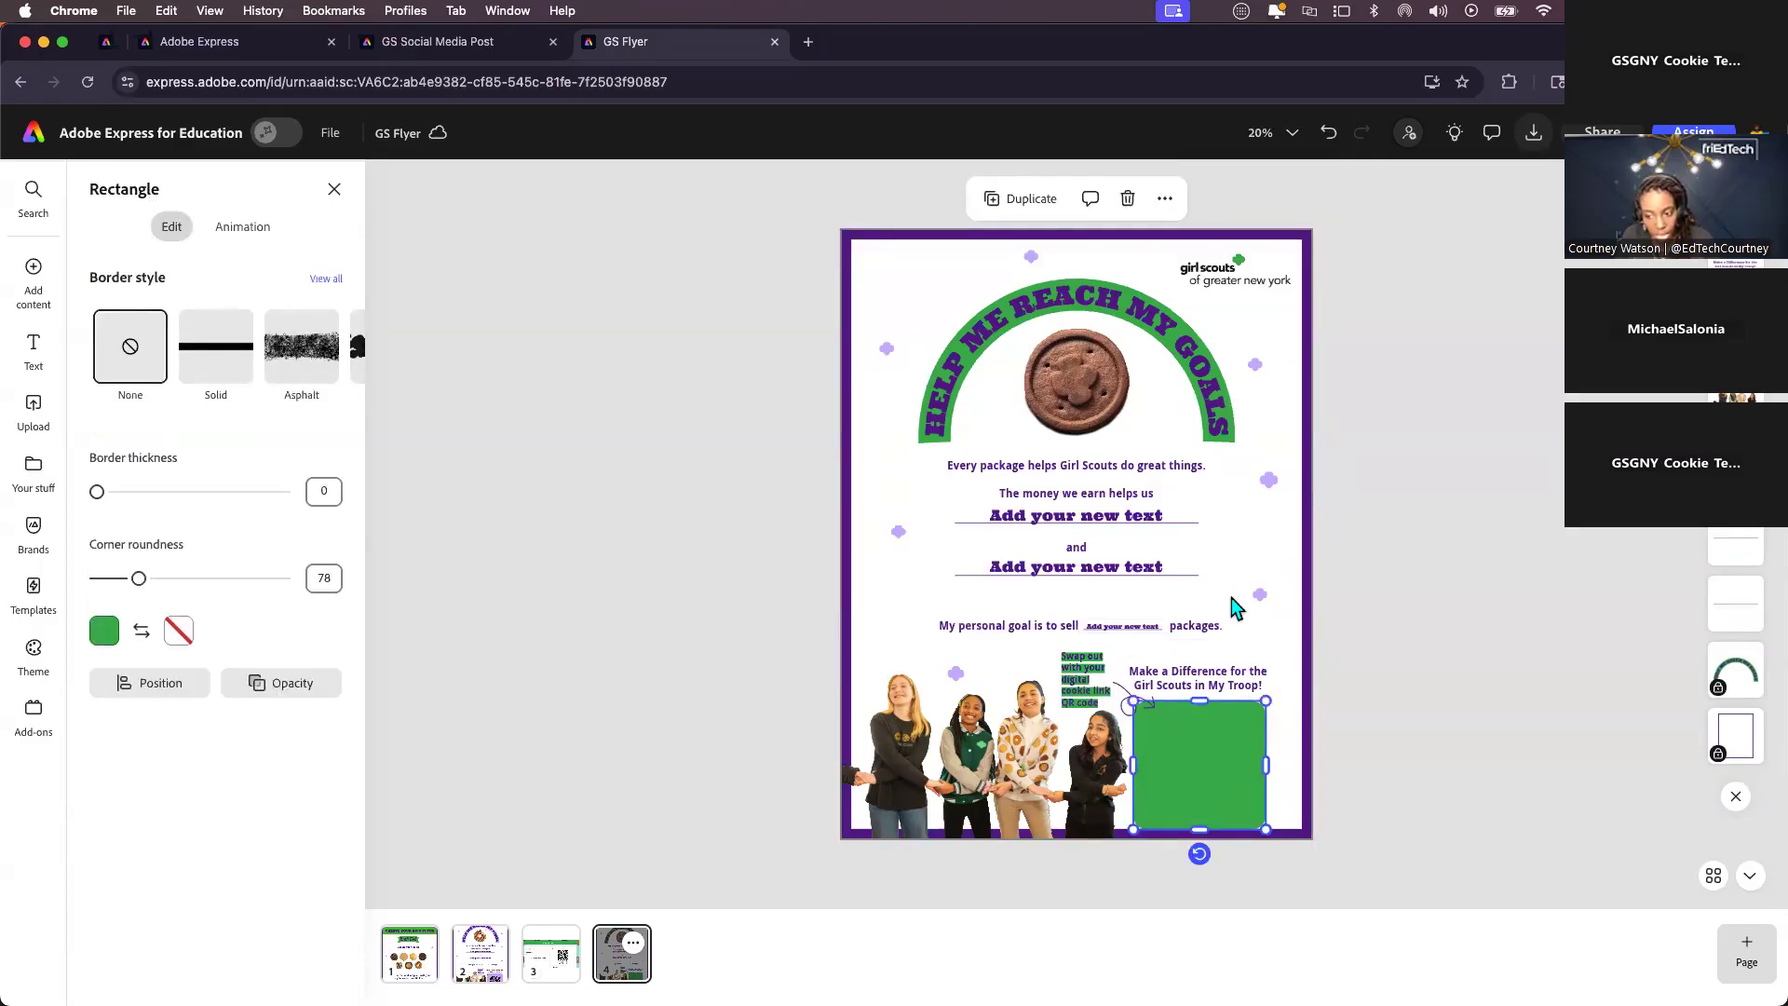
key("super+v")
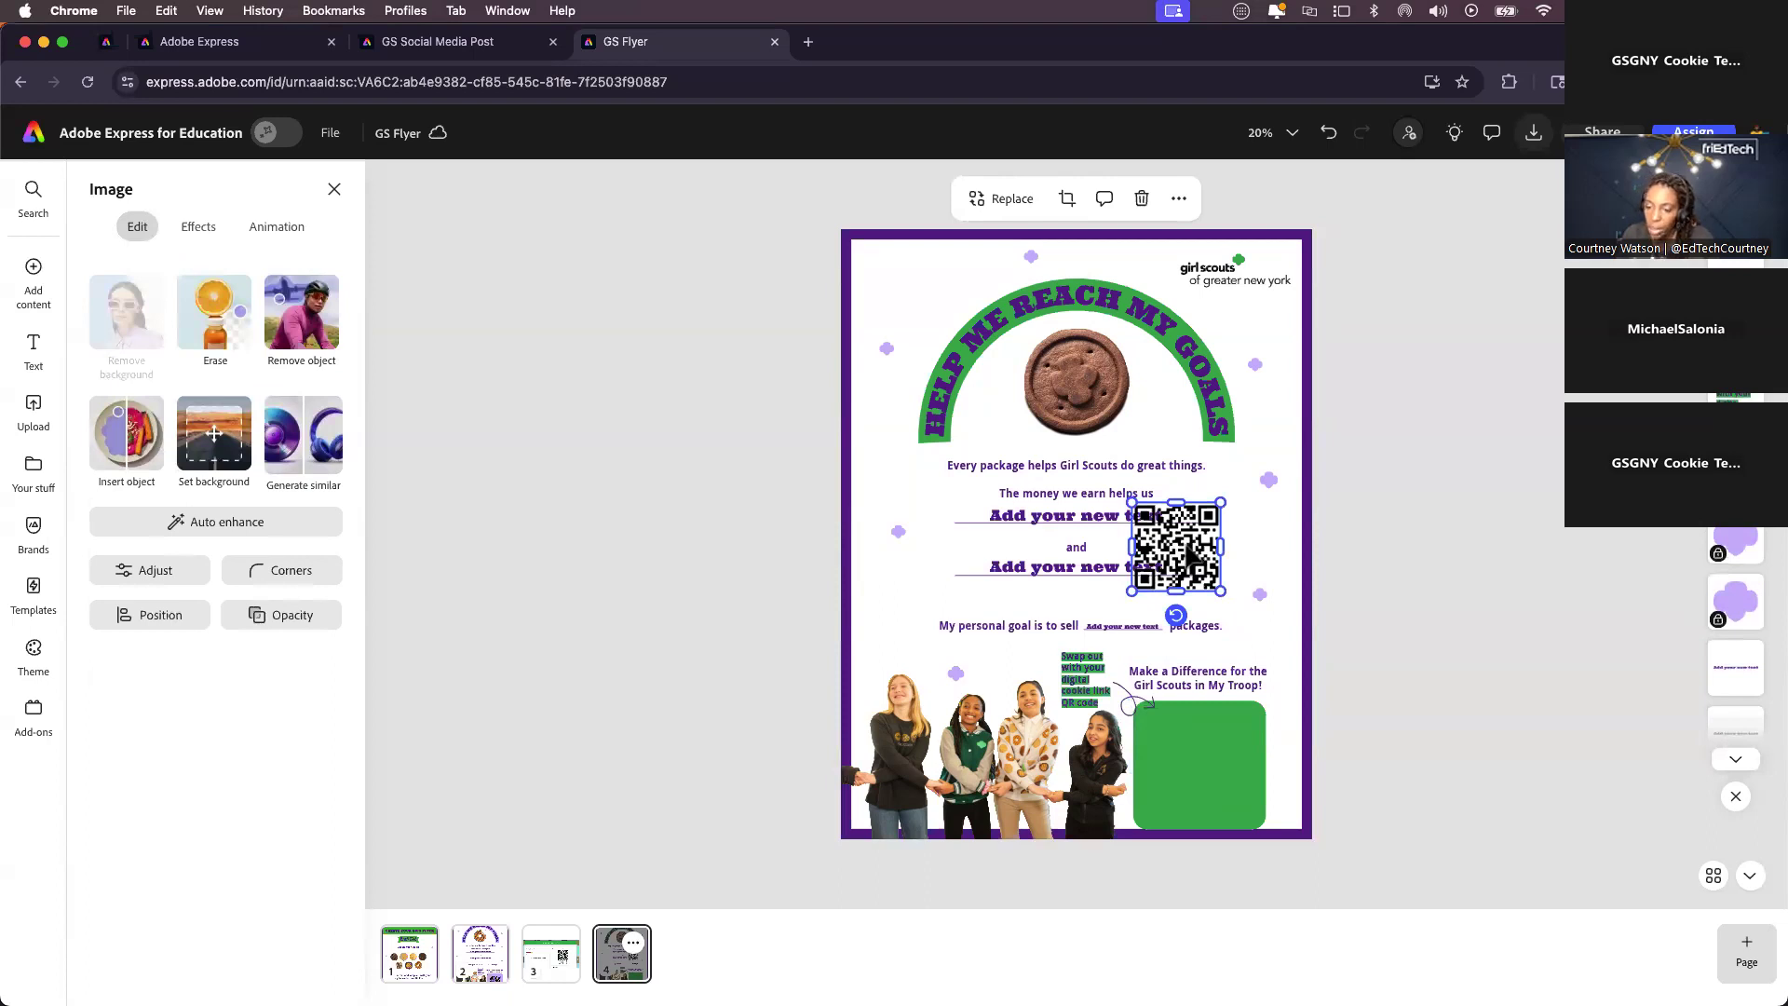
left_click_drag(1188, 554, 1255, 707)
left_click_drag(1151, 811, 1188, 774)
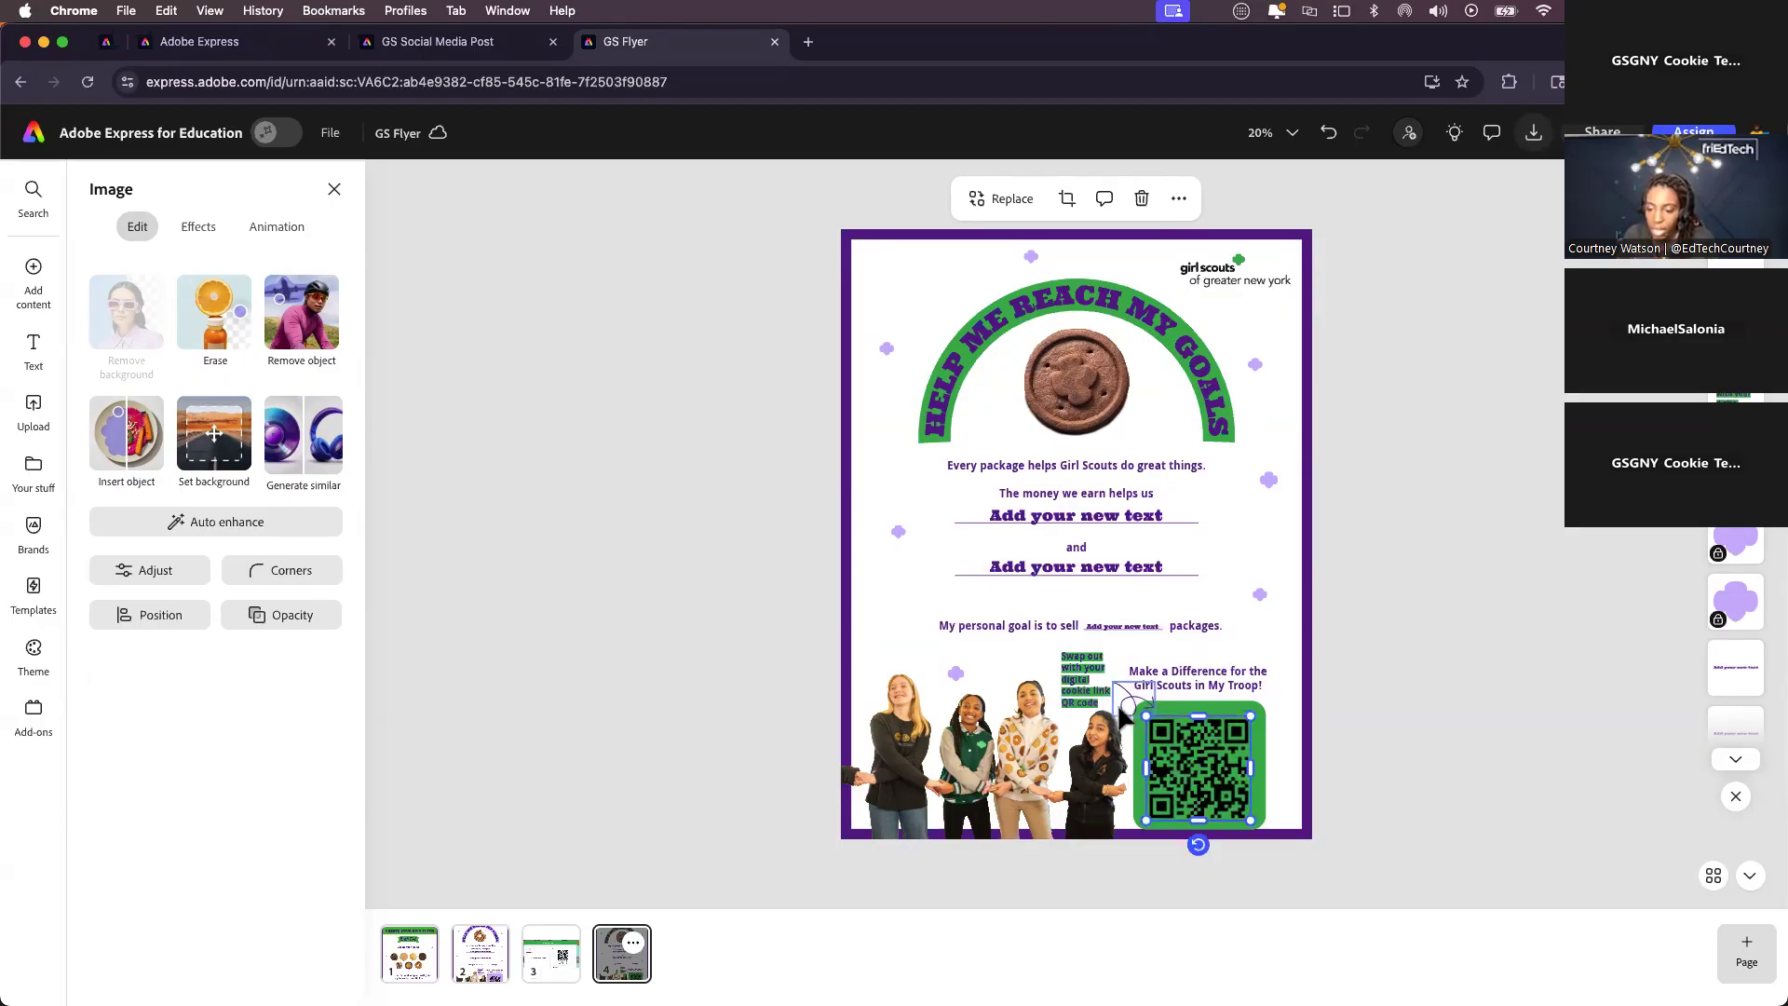
- Delete the "Swap out with your digital cookie link QR code" note and the curly arrow from page 4
scroll(1098, 713, "up", 5)
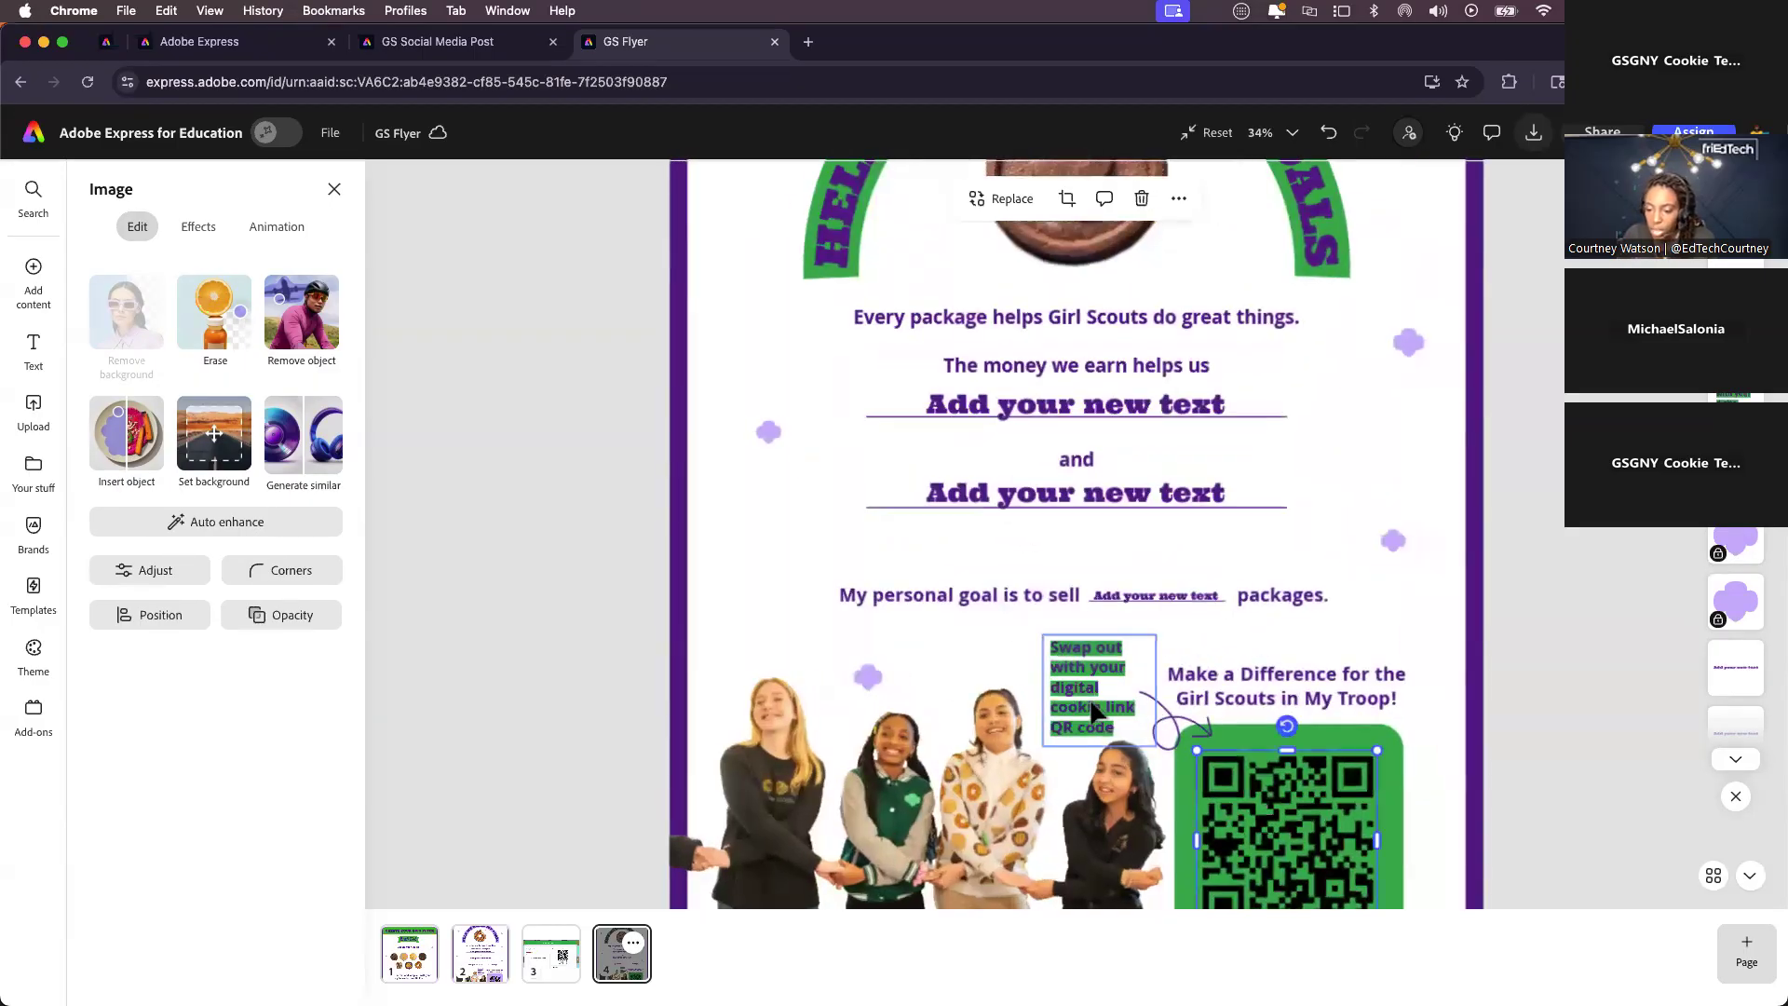
left_click(1097, 710)
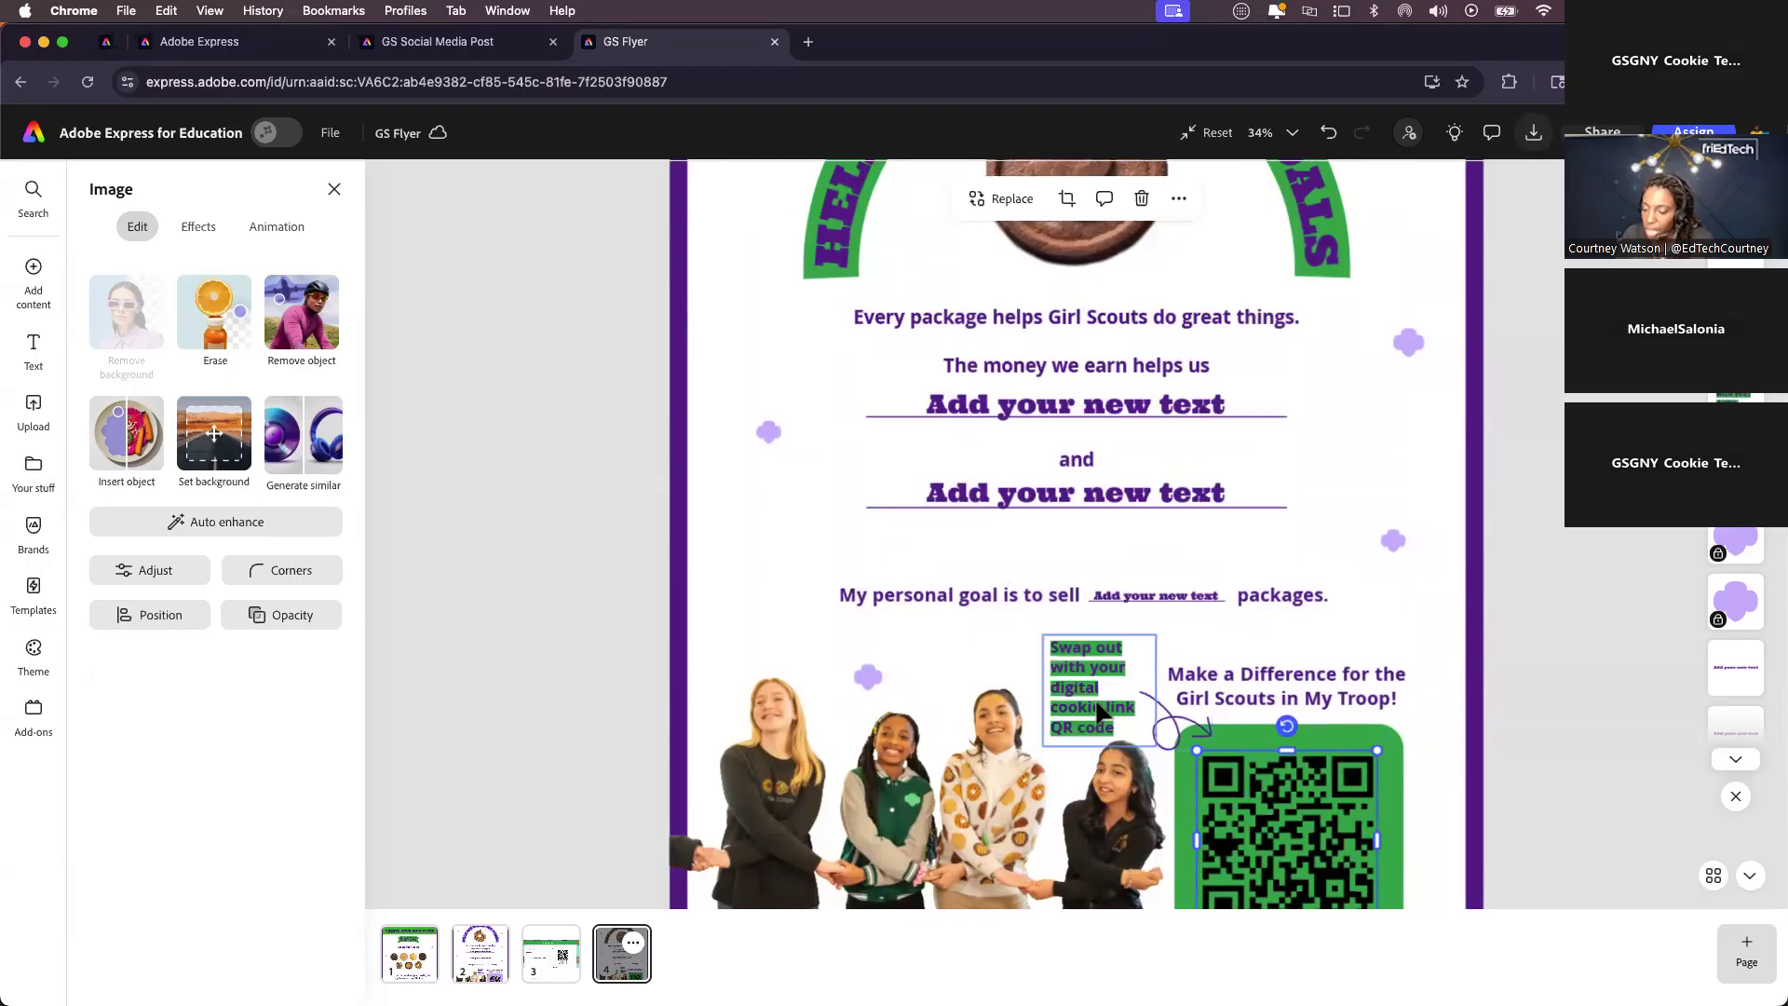
key("Escape")
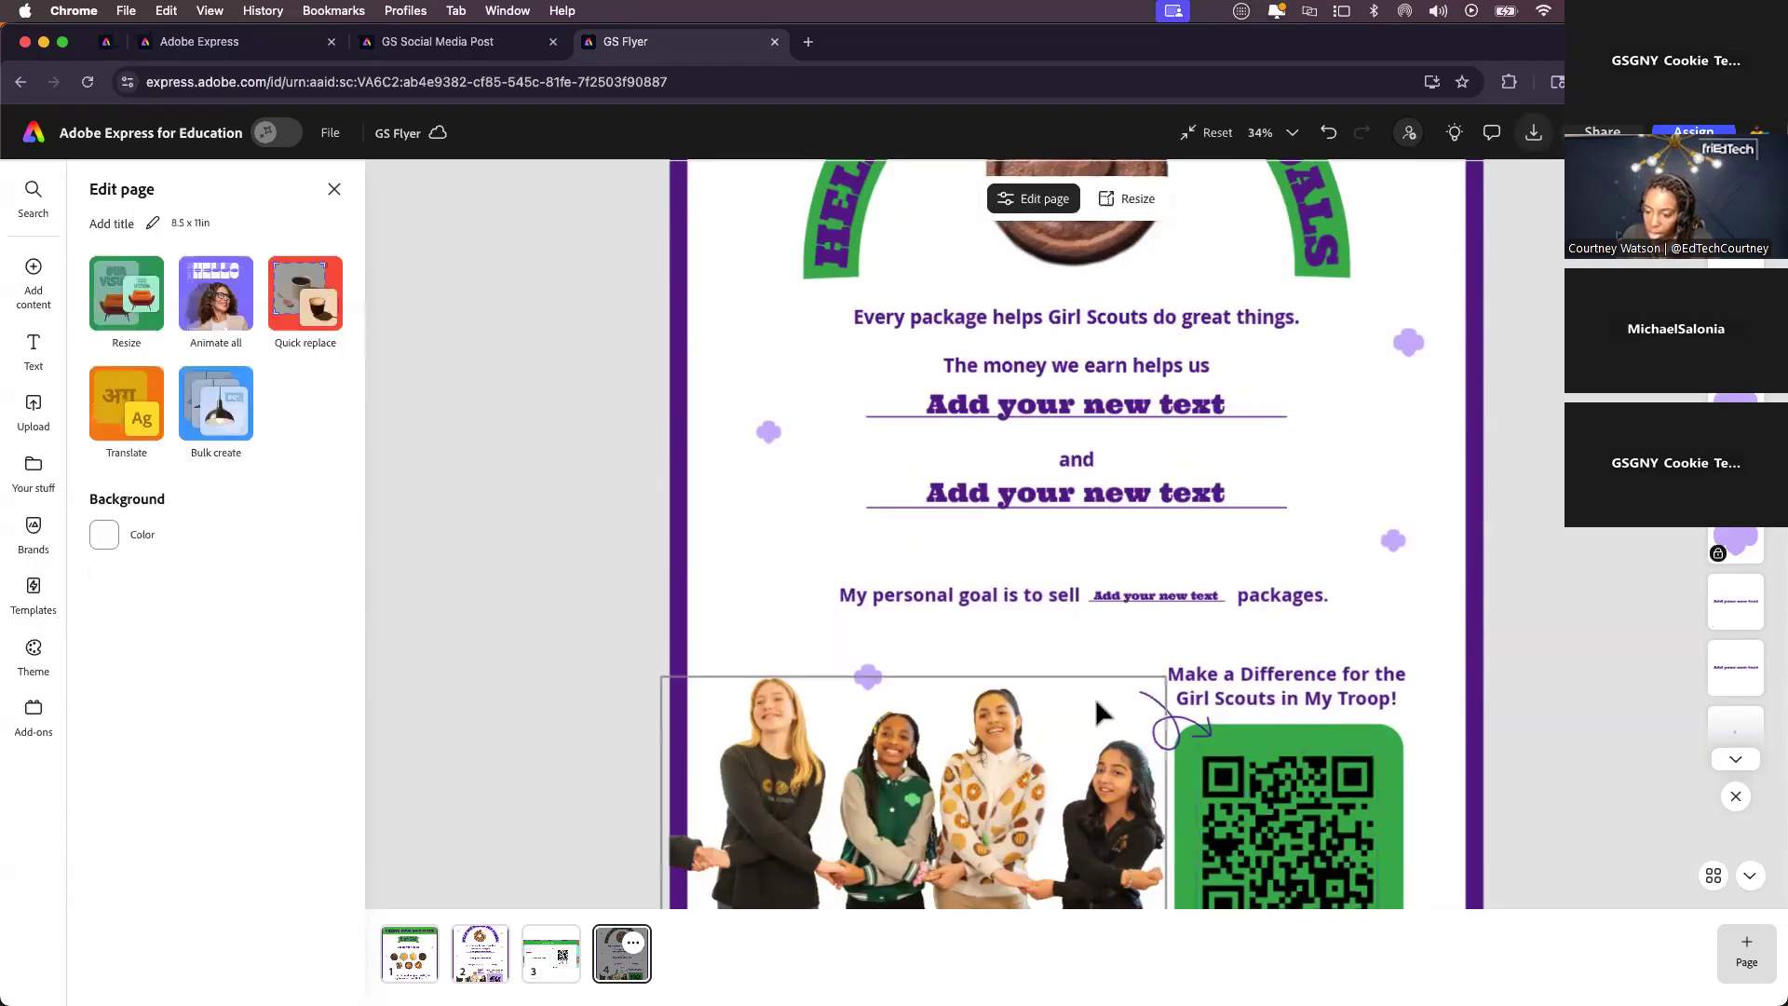
left_click(1166, 724)
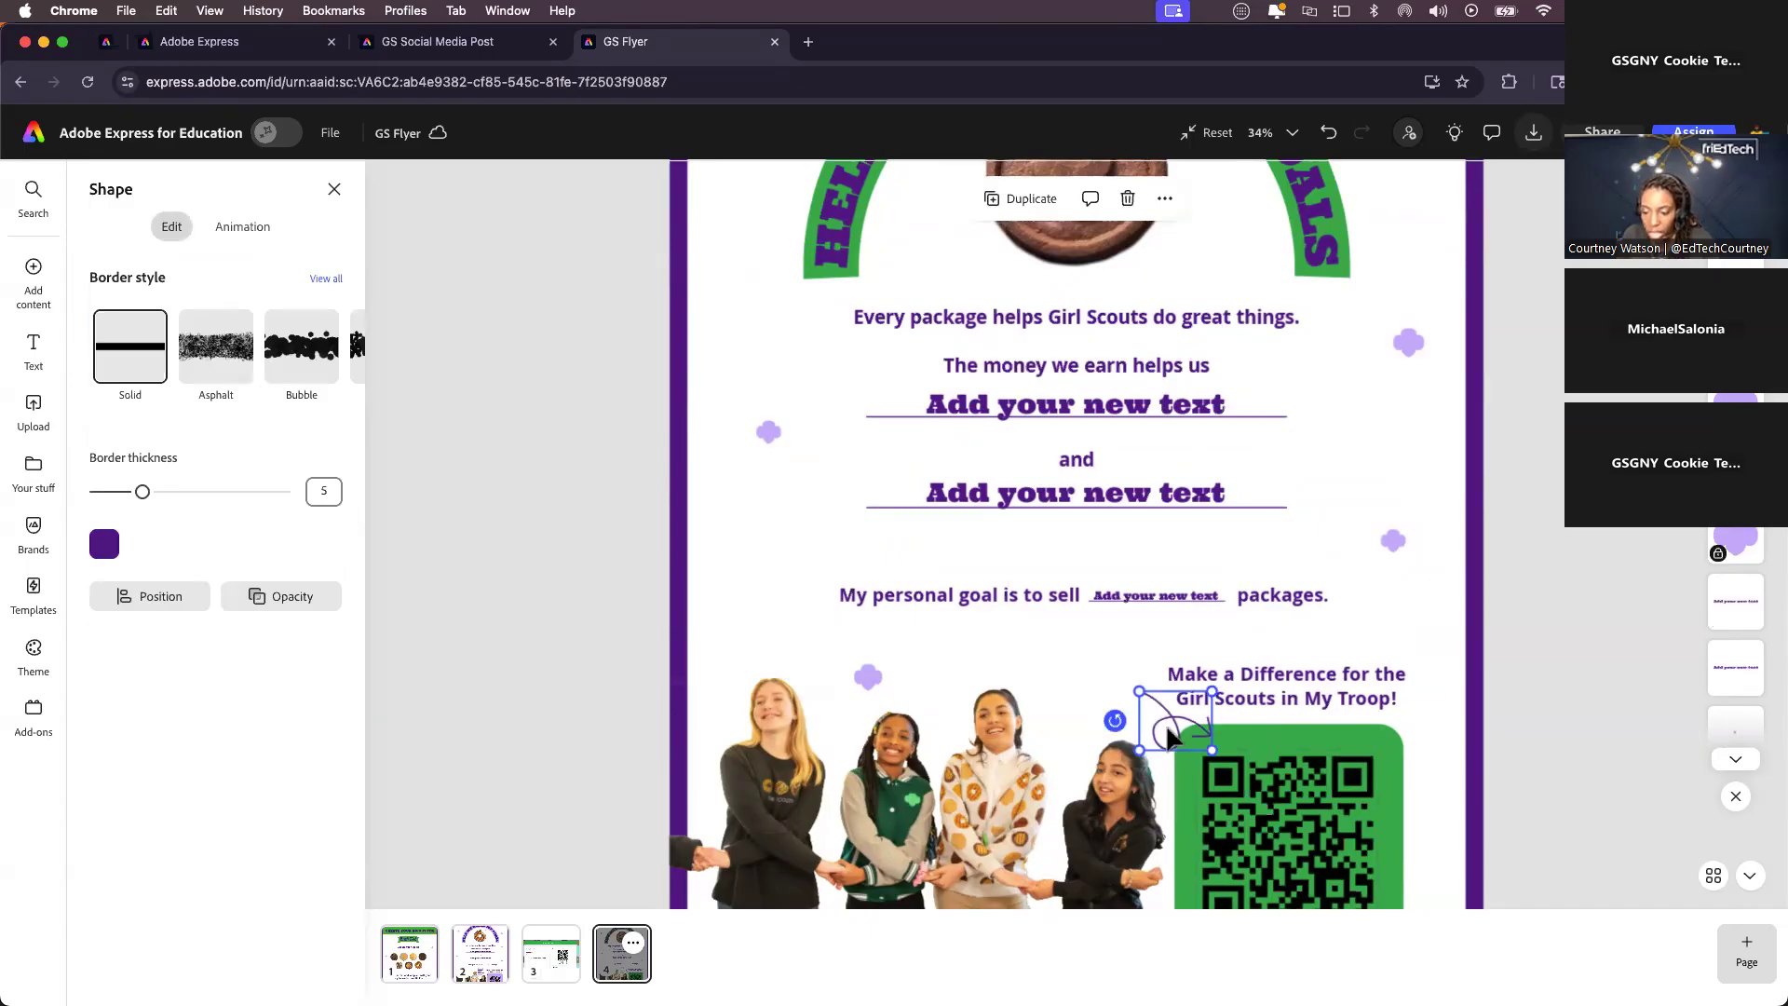
key("Delete")
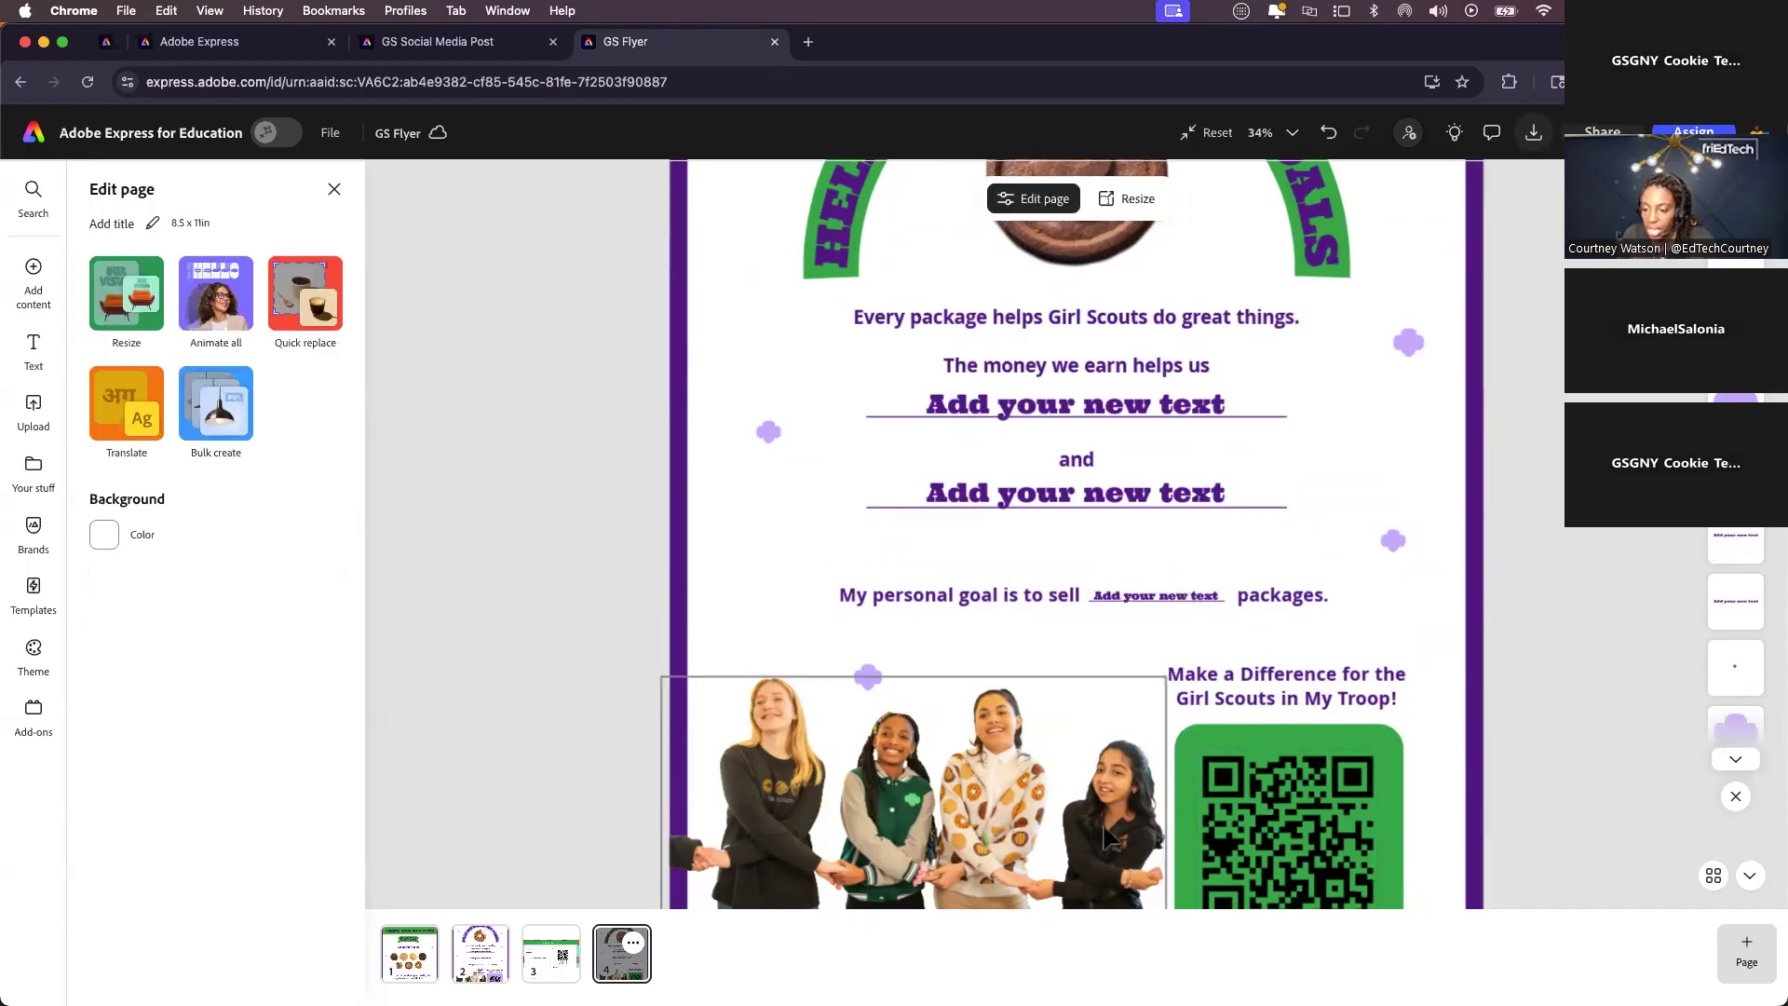
- Replace the placeholder QR code on page 2 with the copied one, centred on the purple rounded square
scroll(1277, 706, "down", 5)
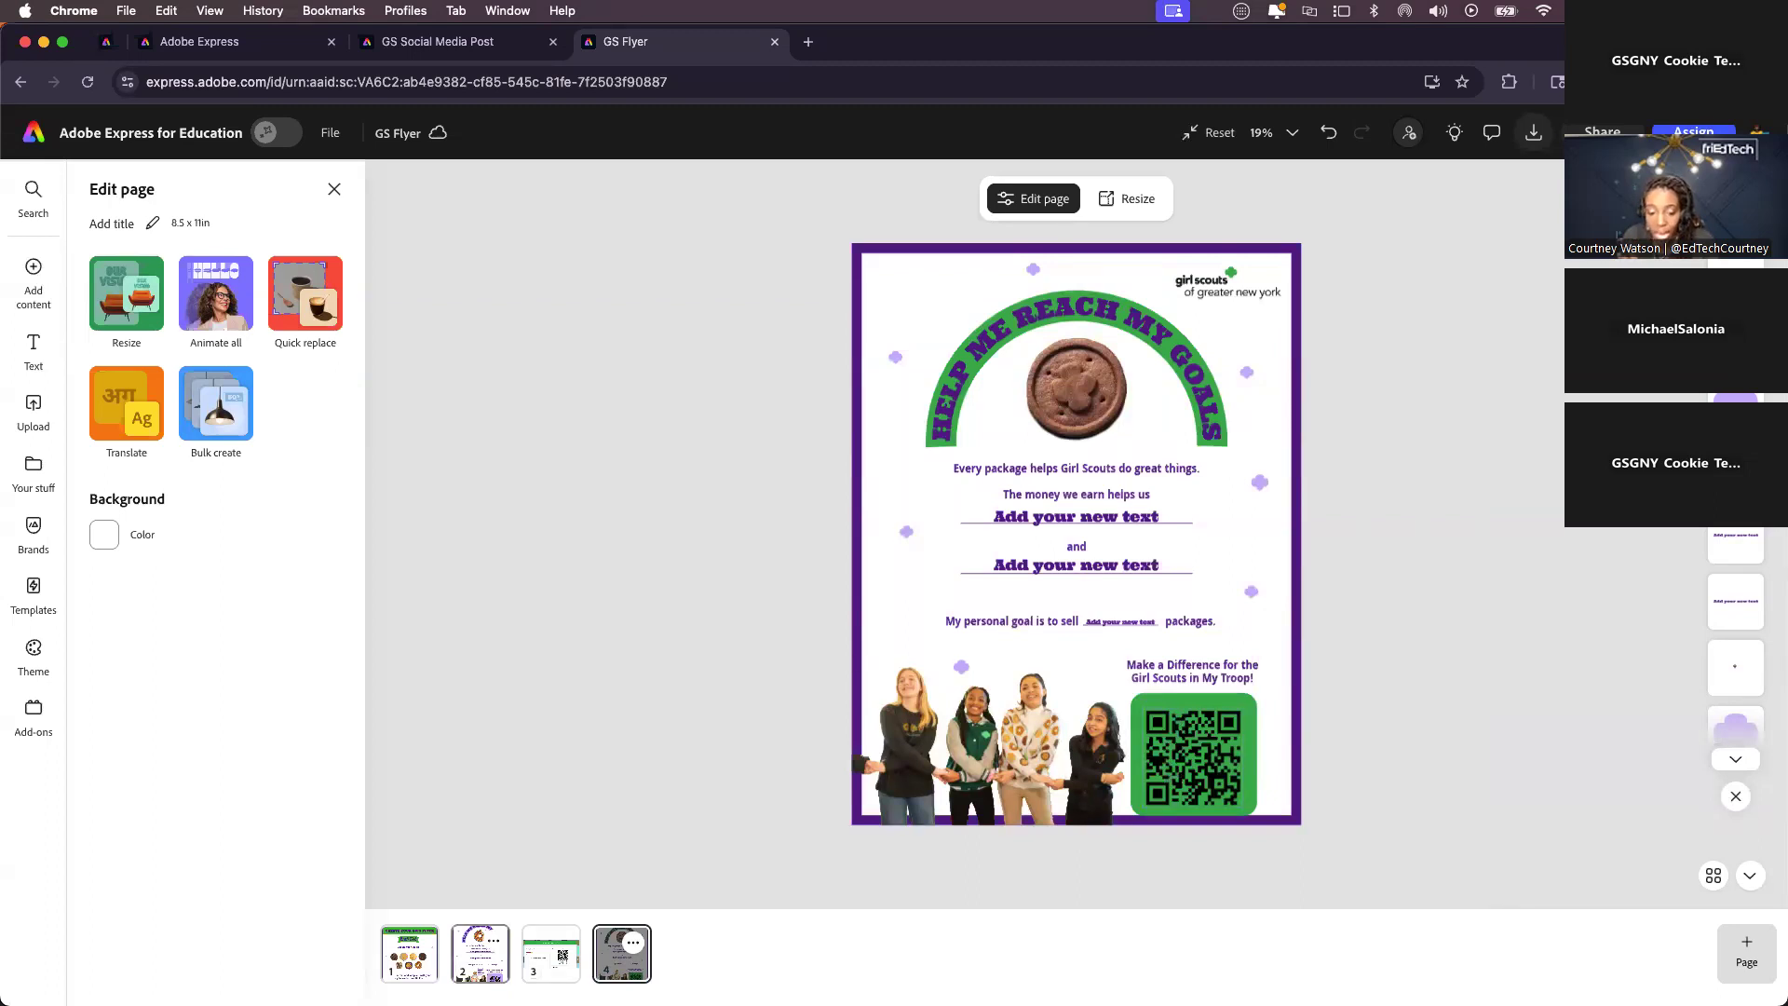
left_click(480, 959)
left_click(1201, 785)
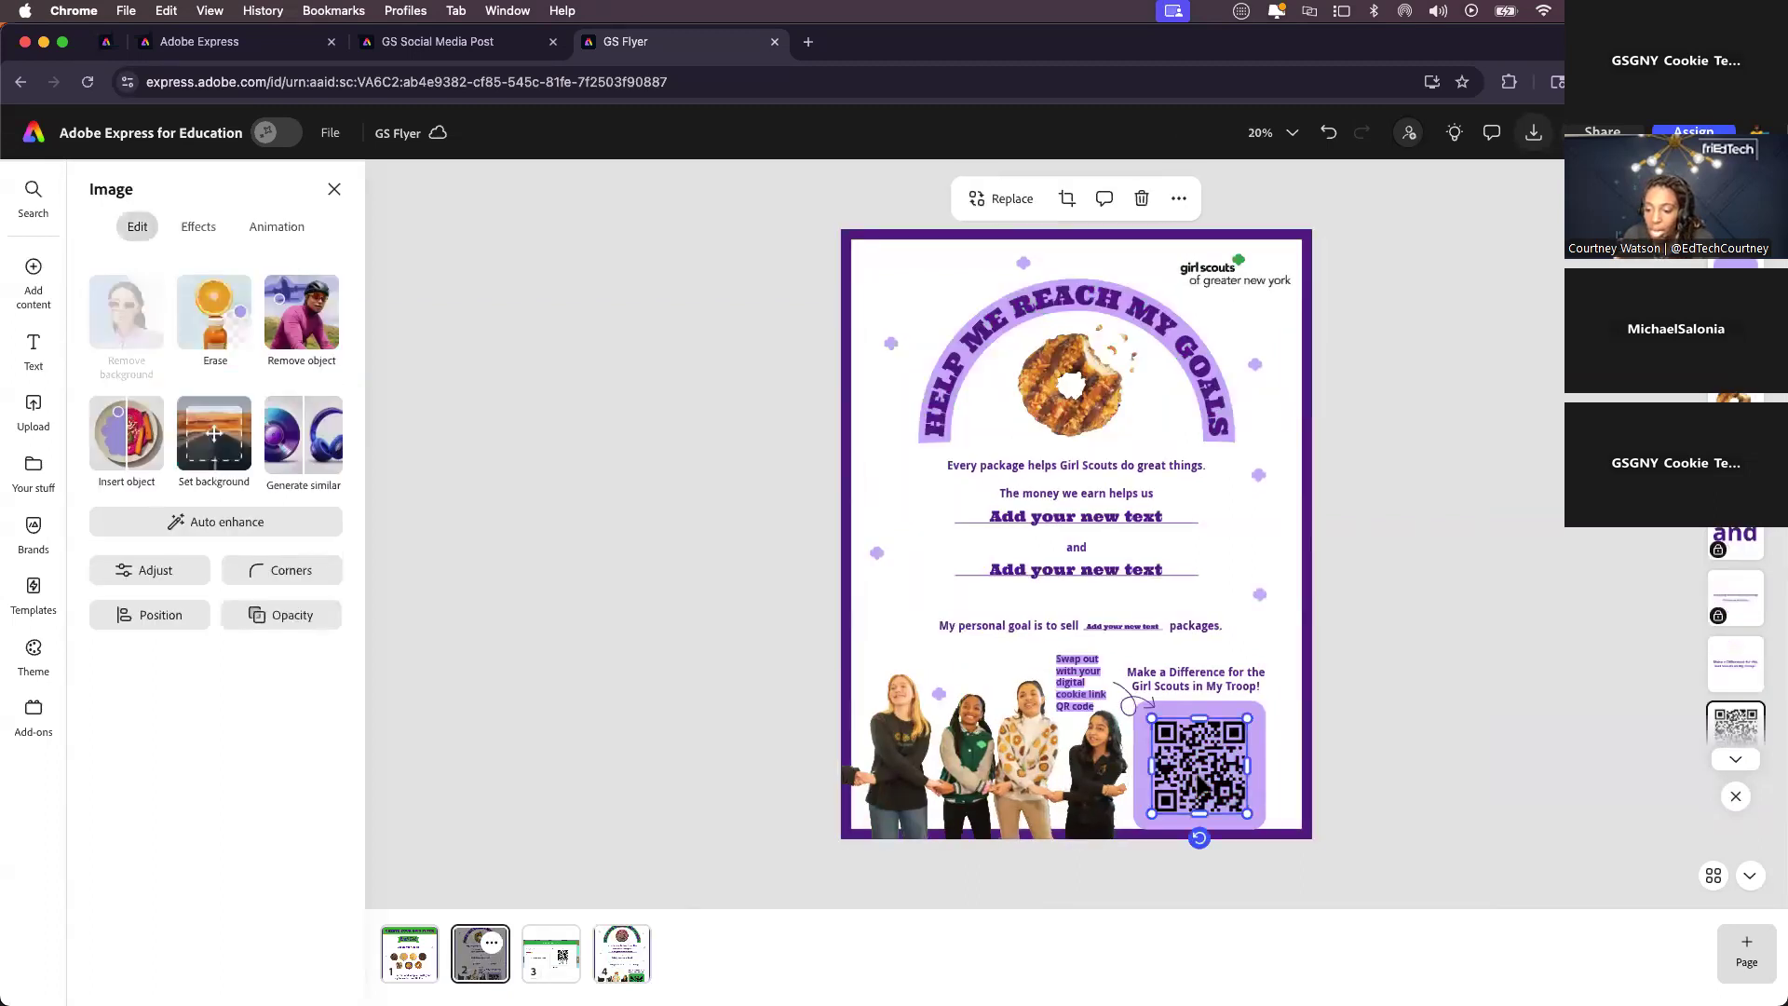
key("Escape")
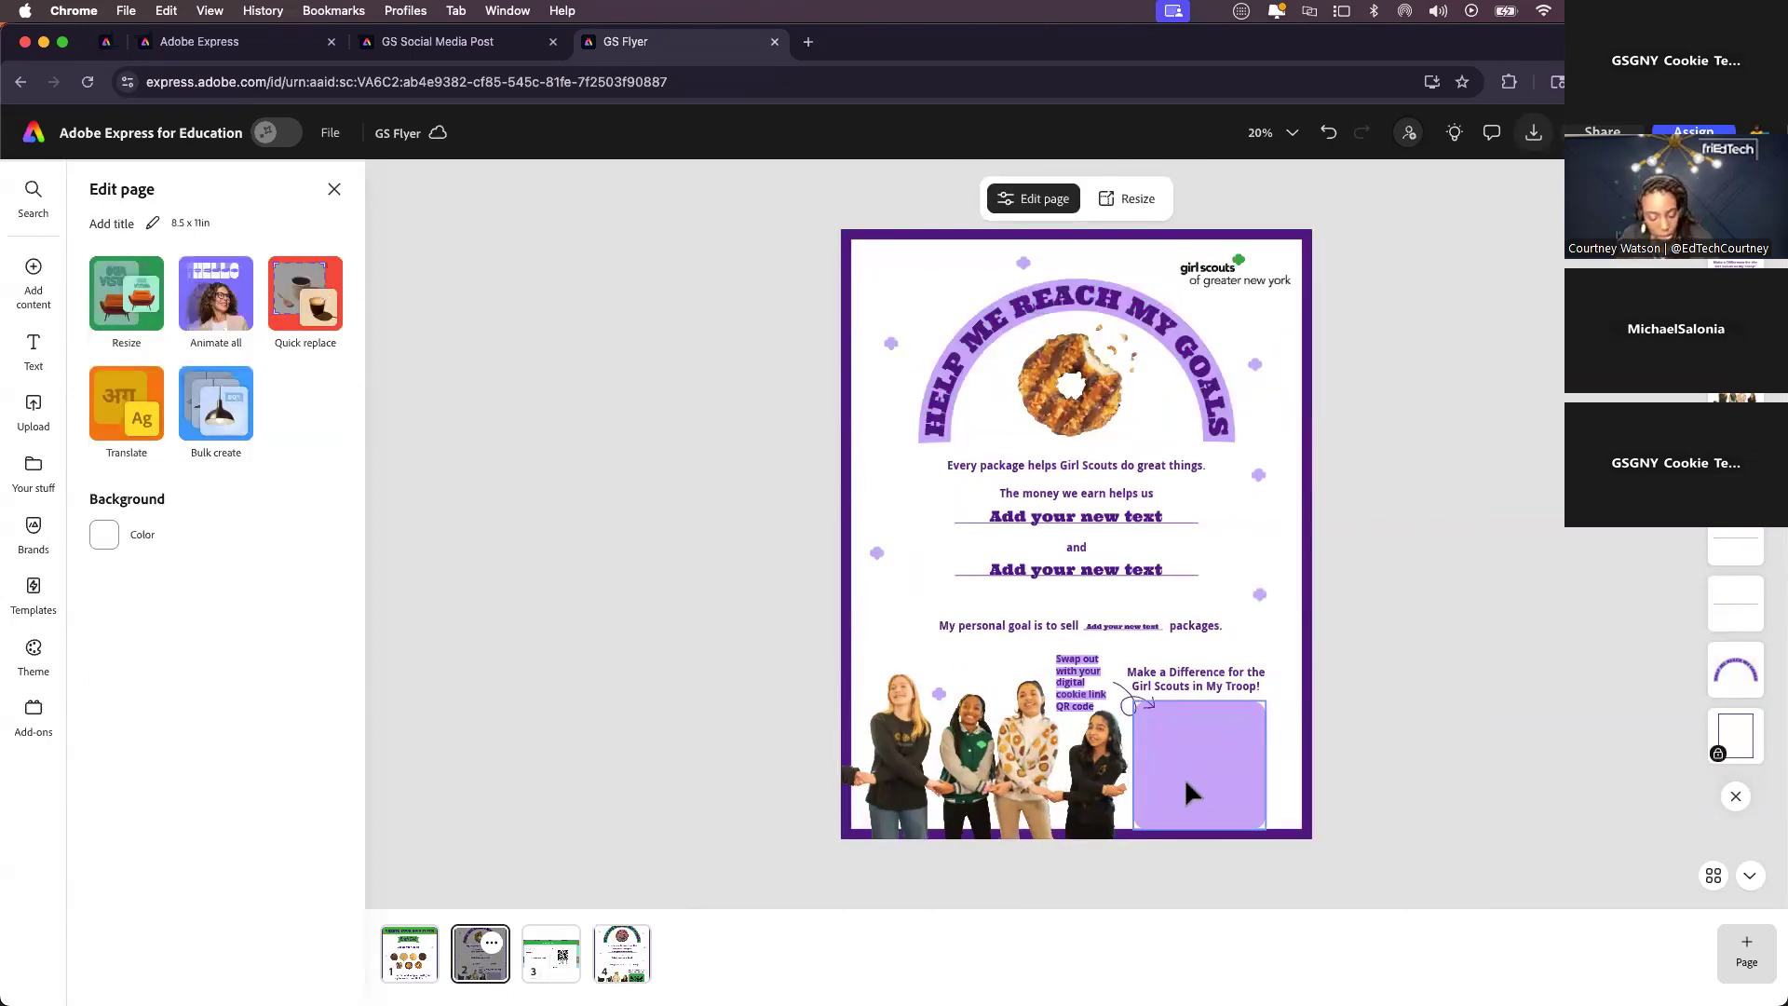
key("super+v")
left_click_drag(1174, 538, 1200, 759)
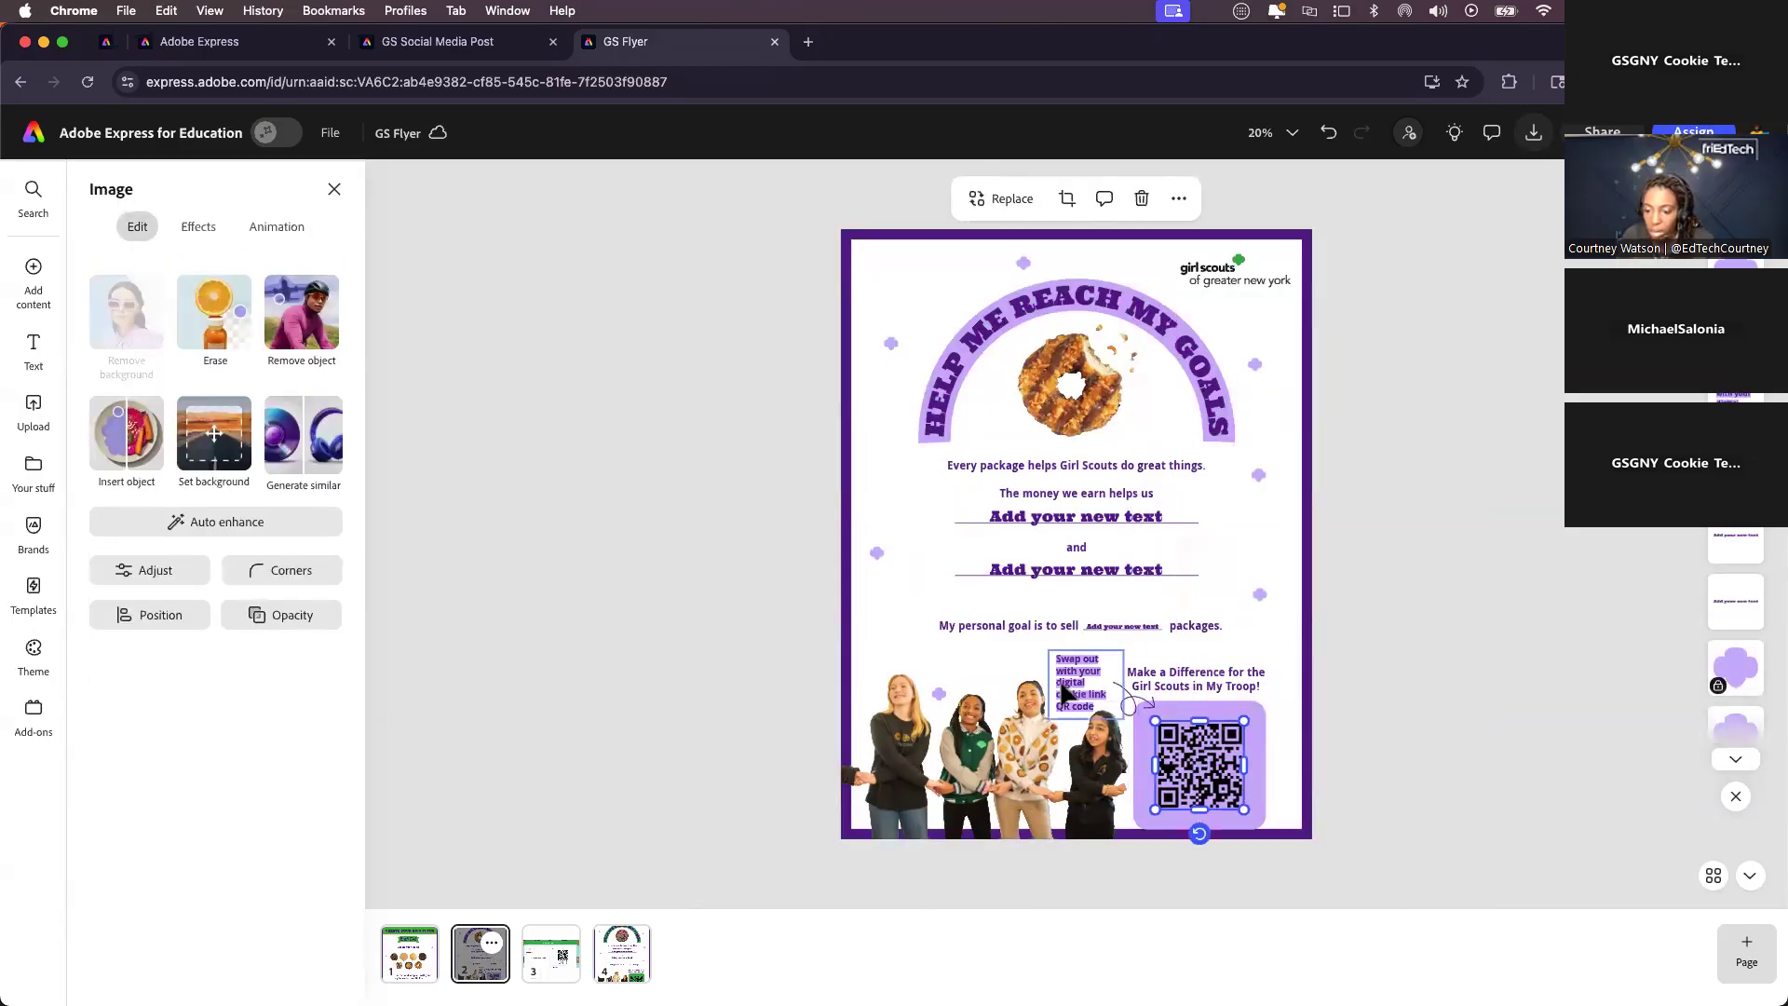
- Delete the QR code swap note and the curly arrow from page 2, and go back to page 4
left_click(1067, 694)
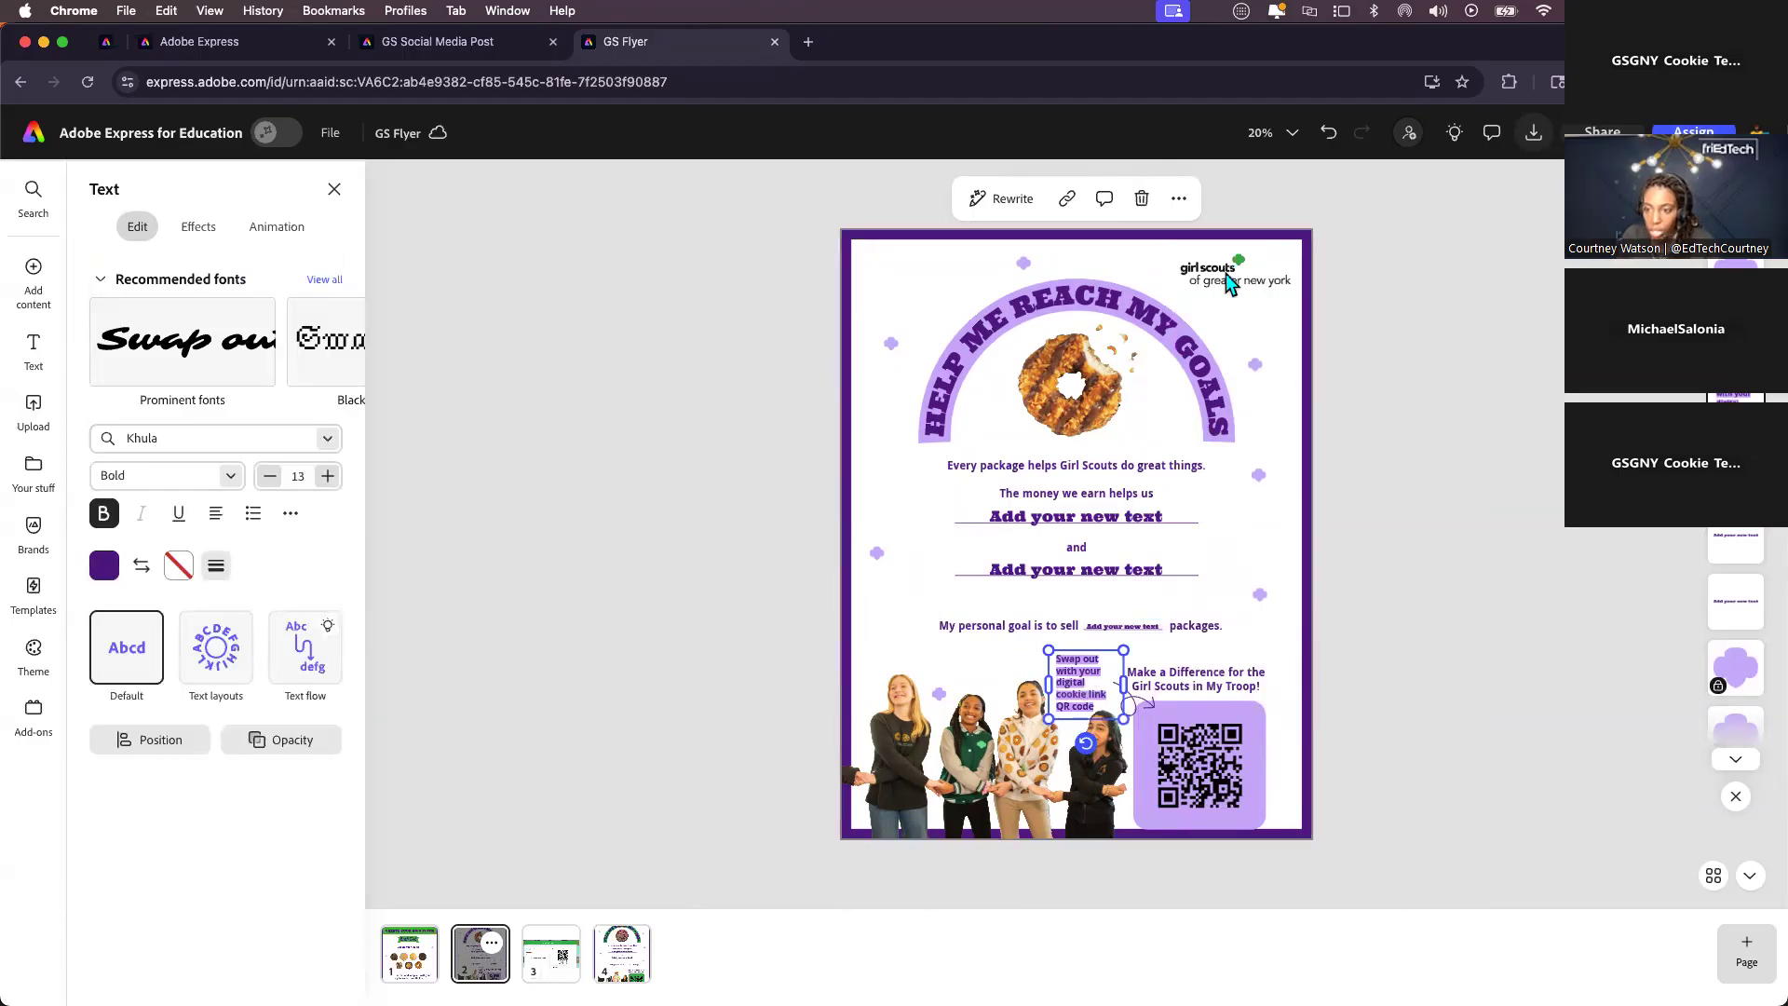
left_click(1142, 199)
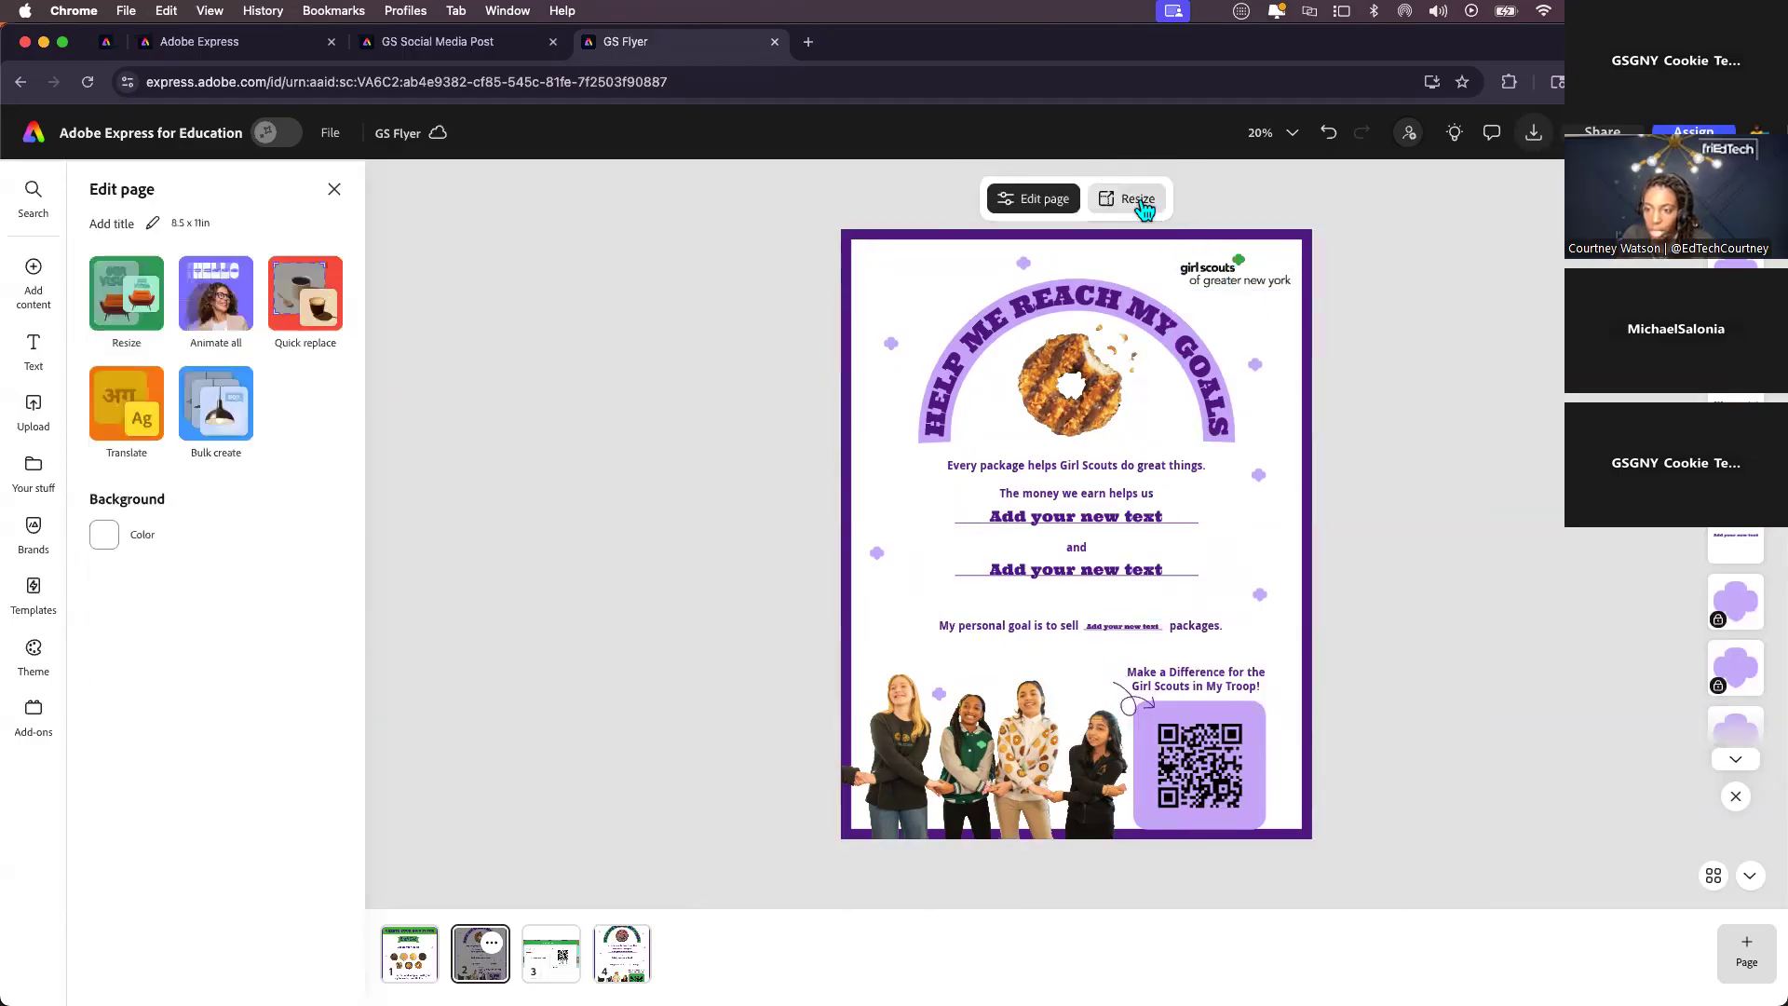
left_click(1132, 715)
left_click(1130, 198)
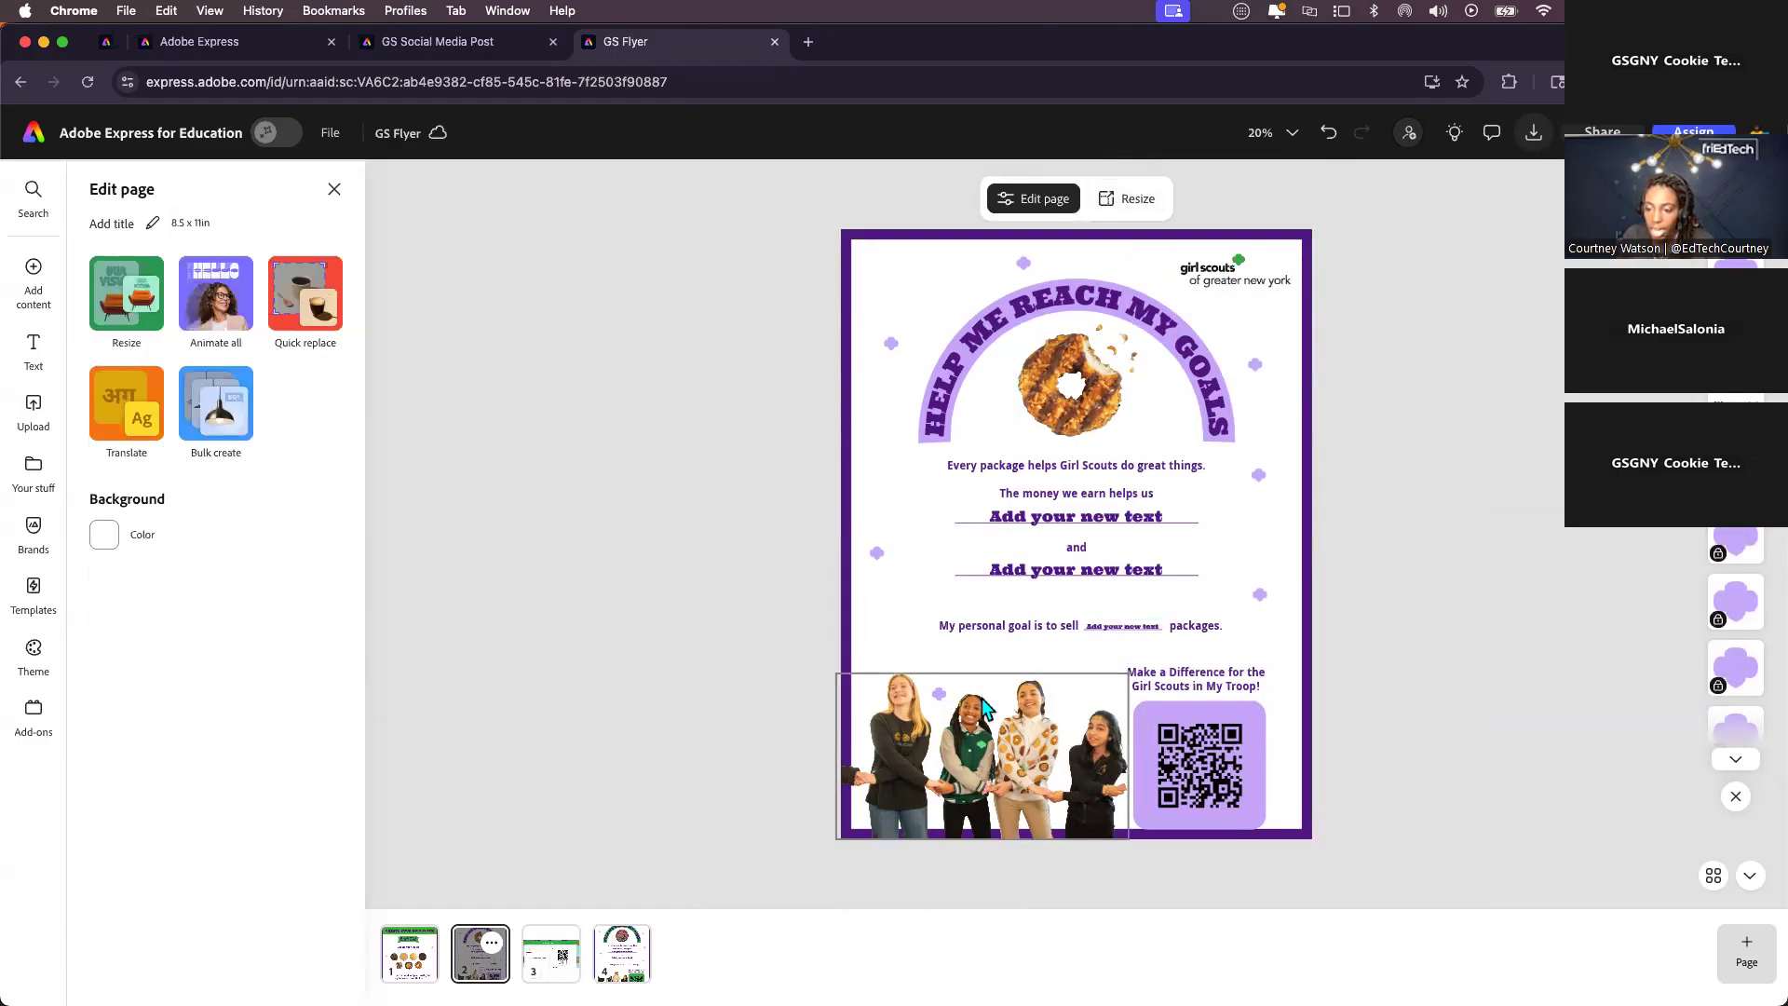
left_click(622, 952)
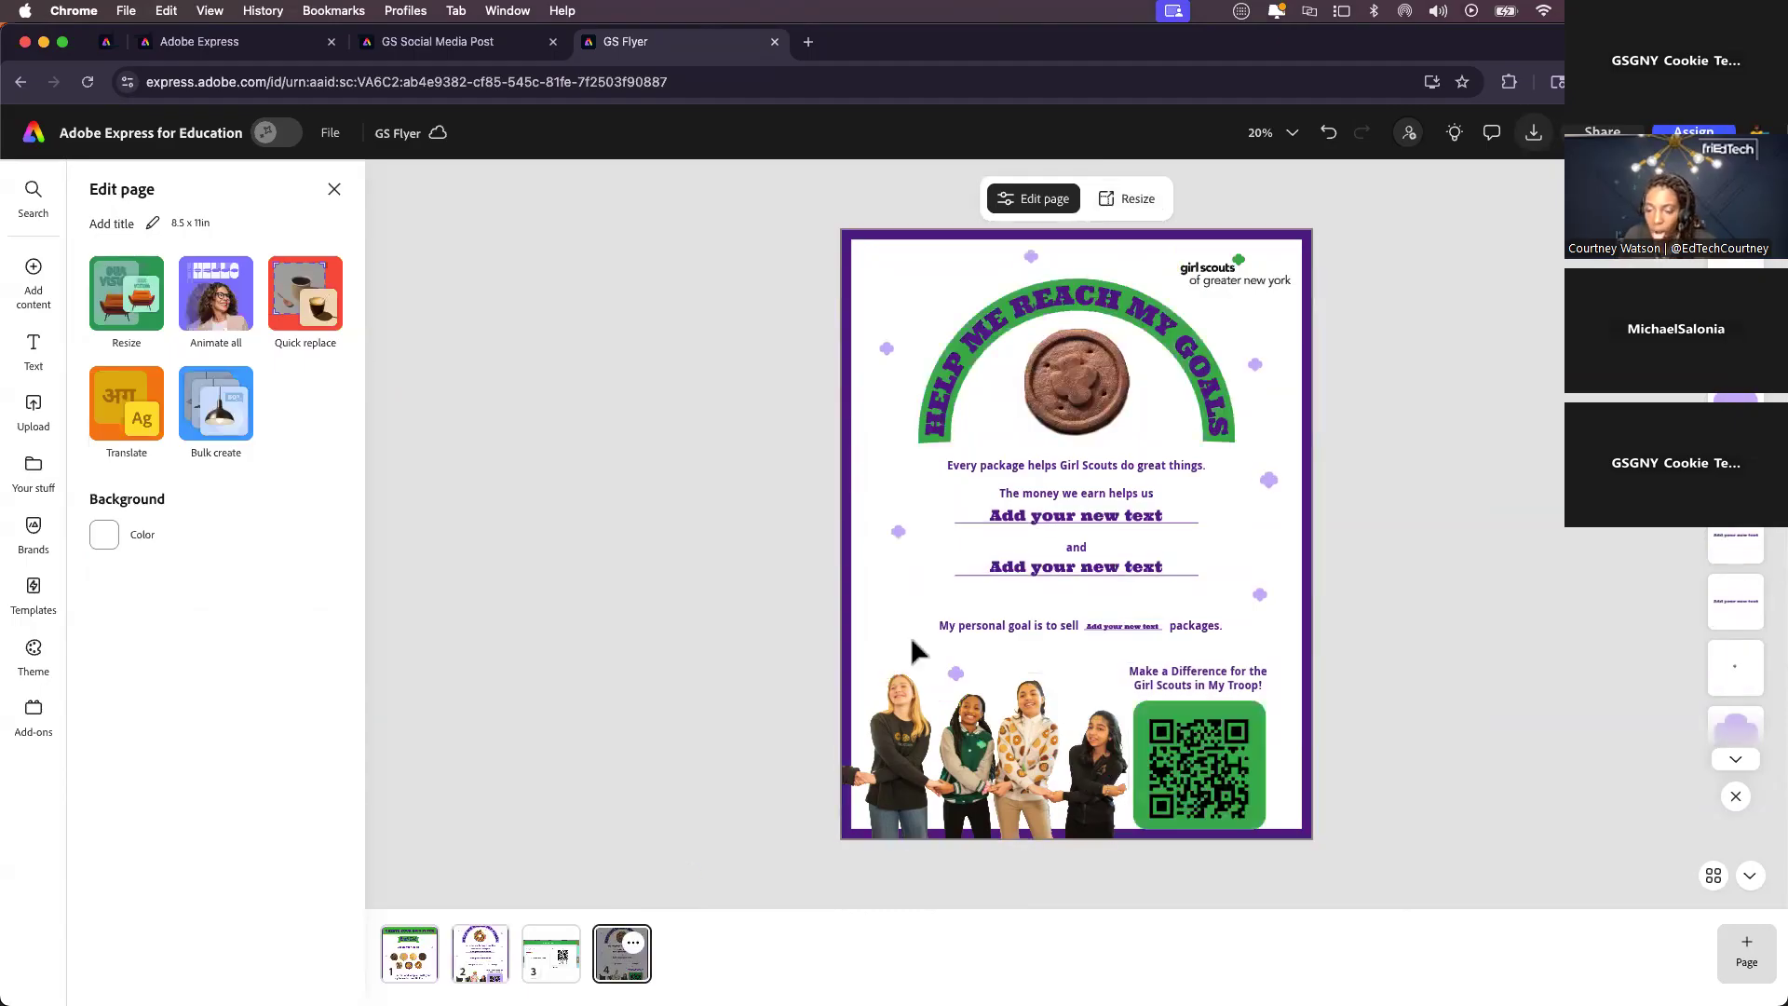
- Copy the striped chocolate cookie in the middle of the lower cookie row on page 1, and return to page 4
left_click(1077, 382)
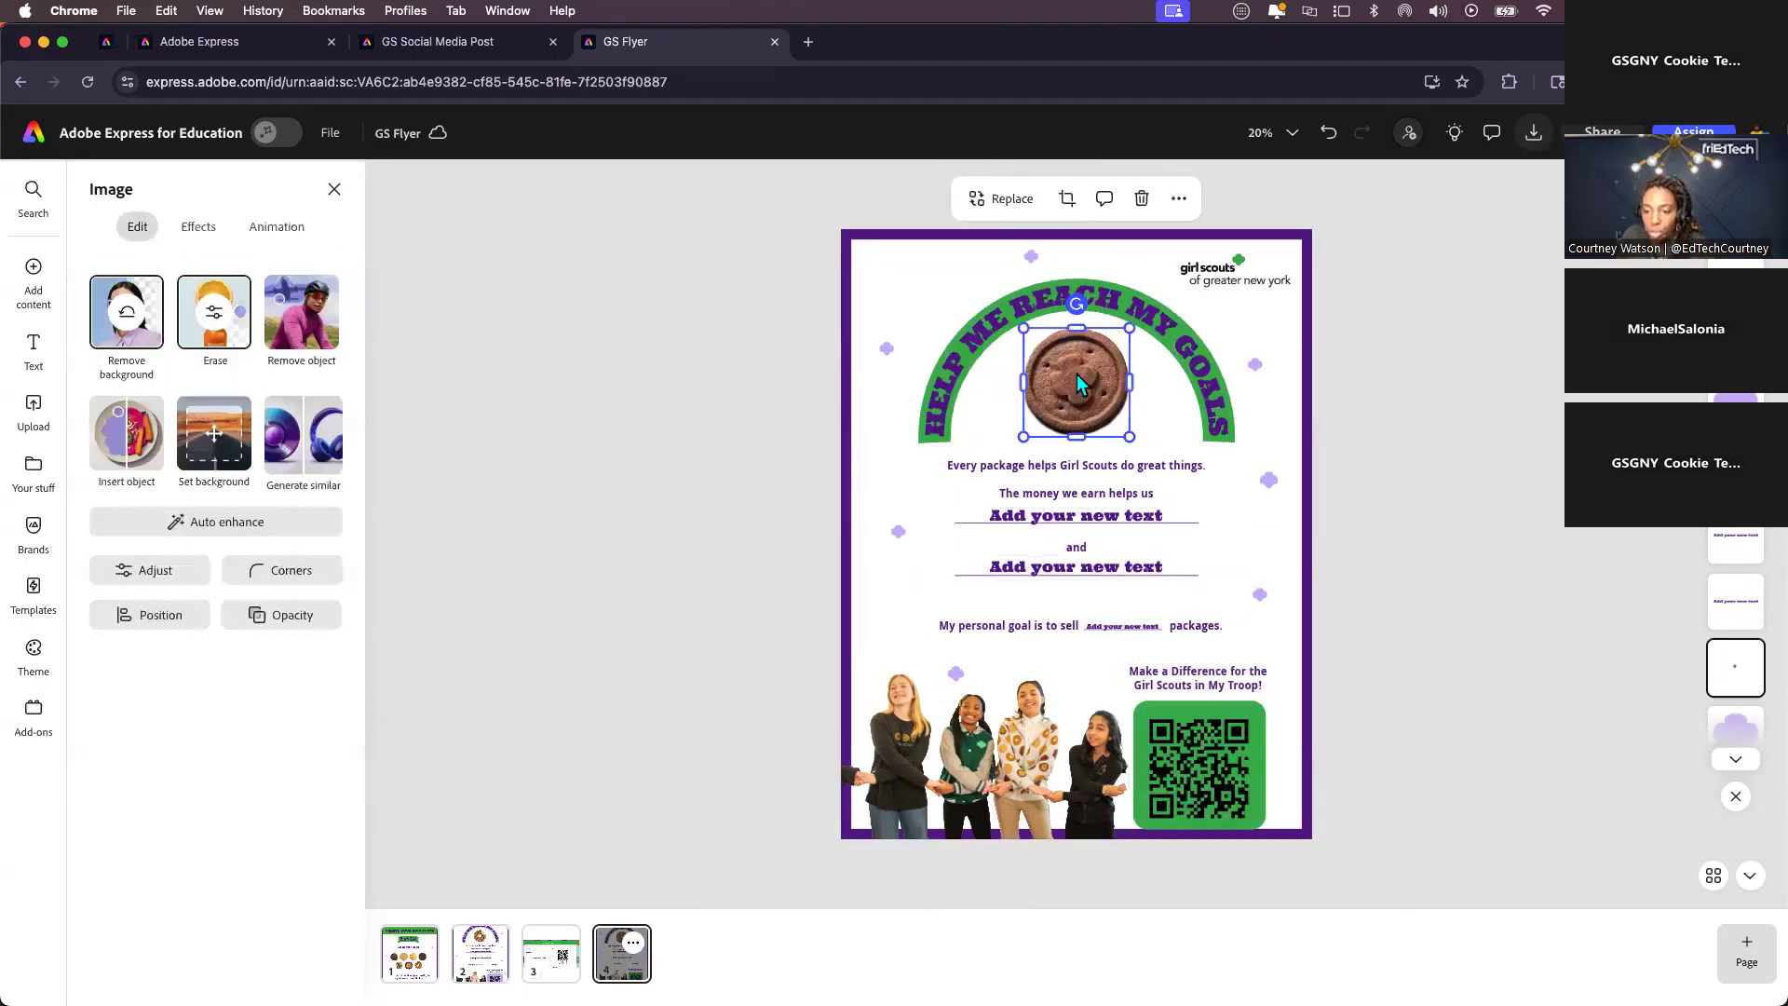
left_click(407, 969)
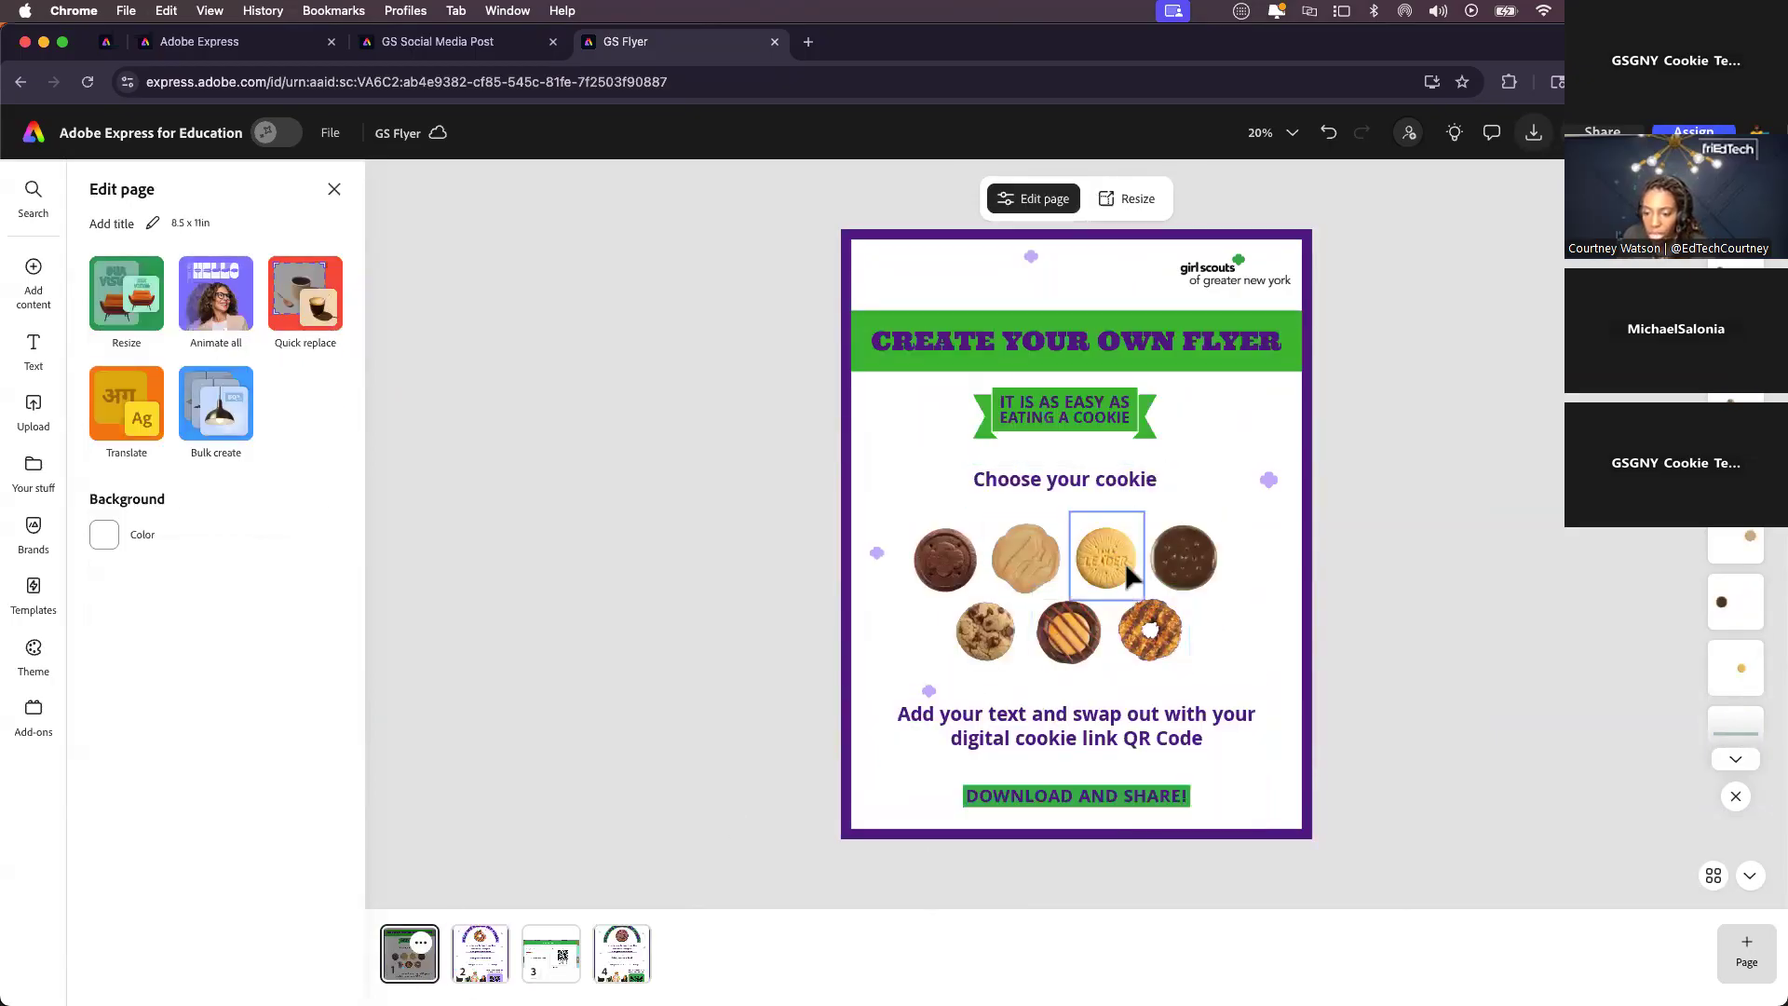
left_click(1068, 644)
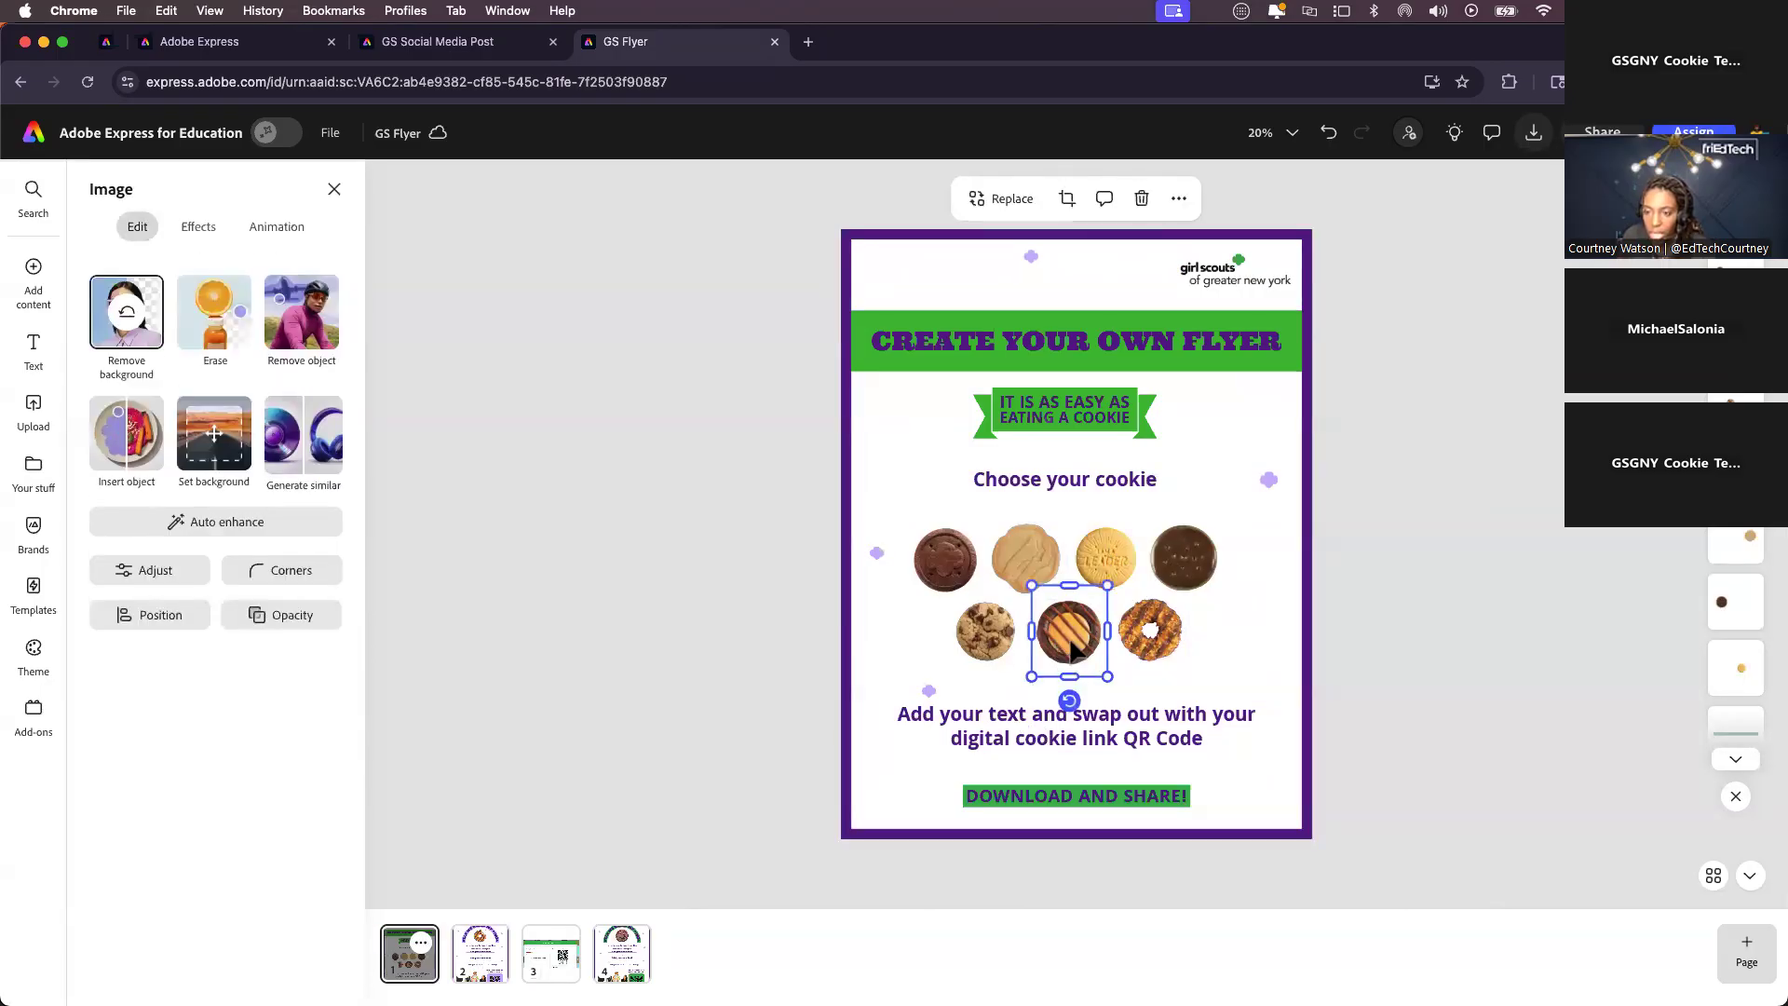
left_click(1179, 199)
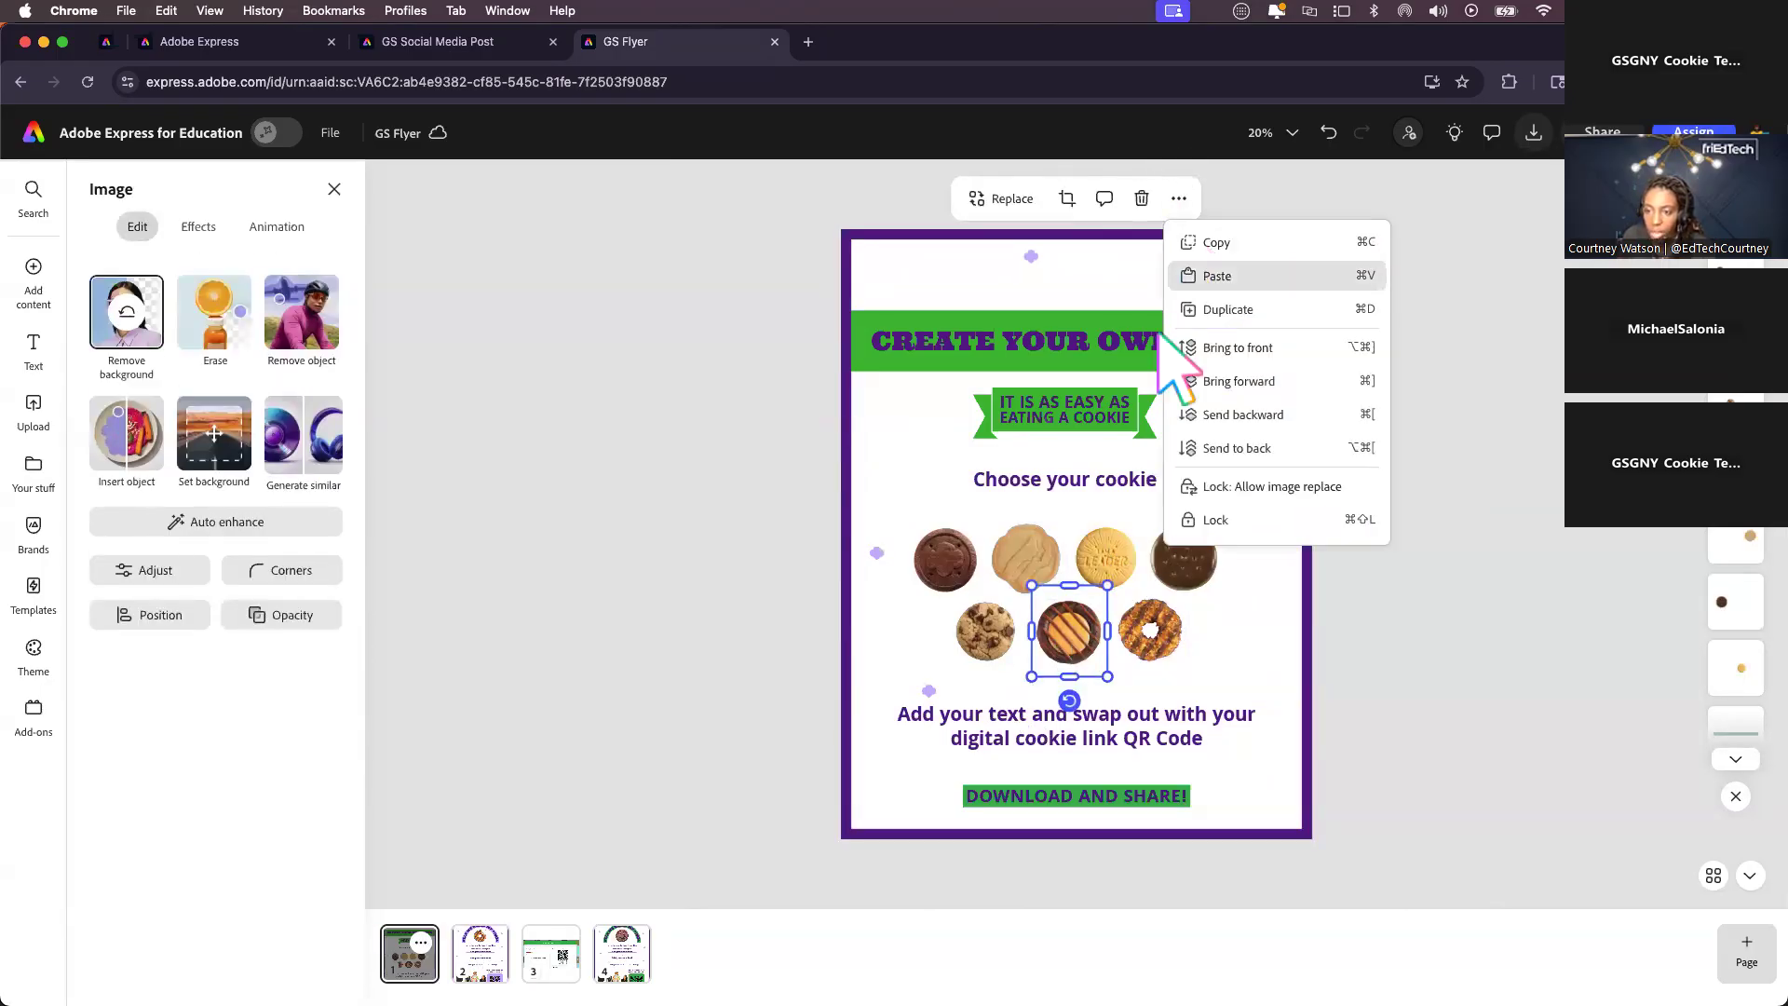
left_click(1217, 244)
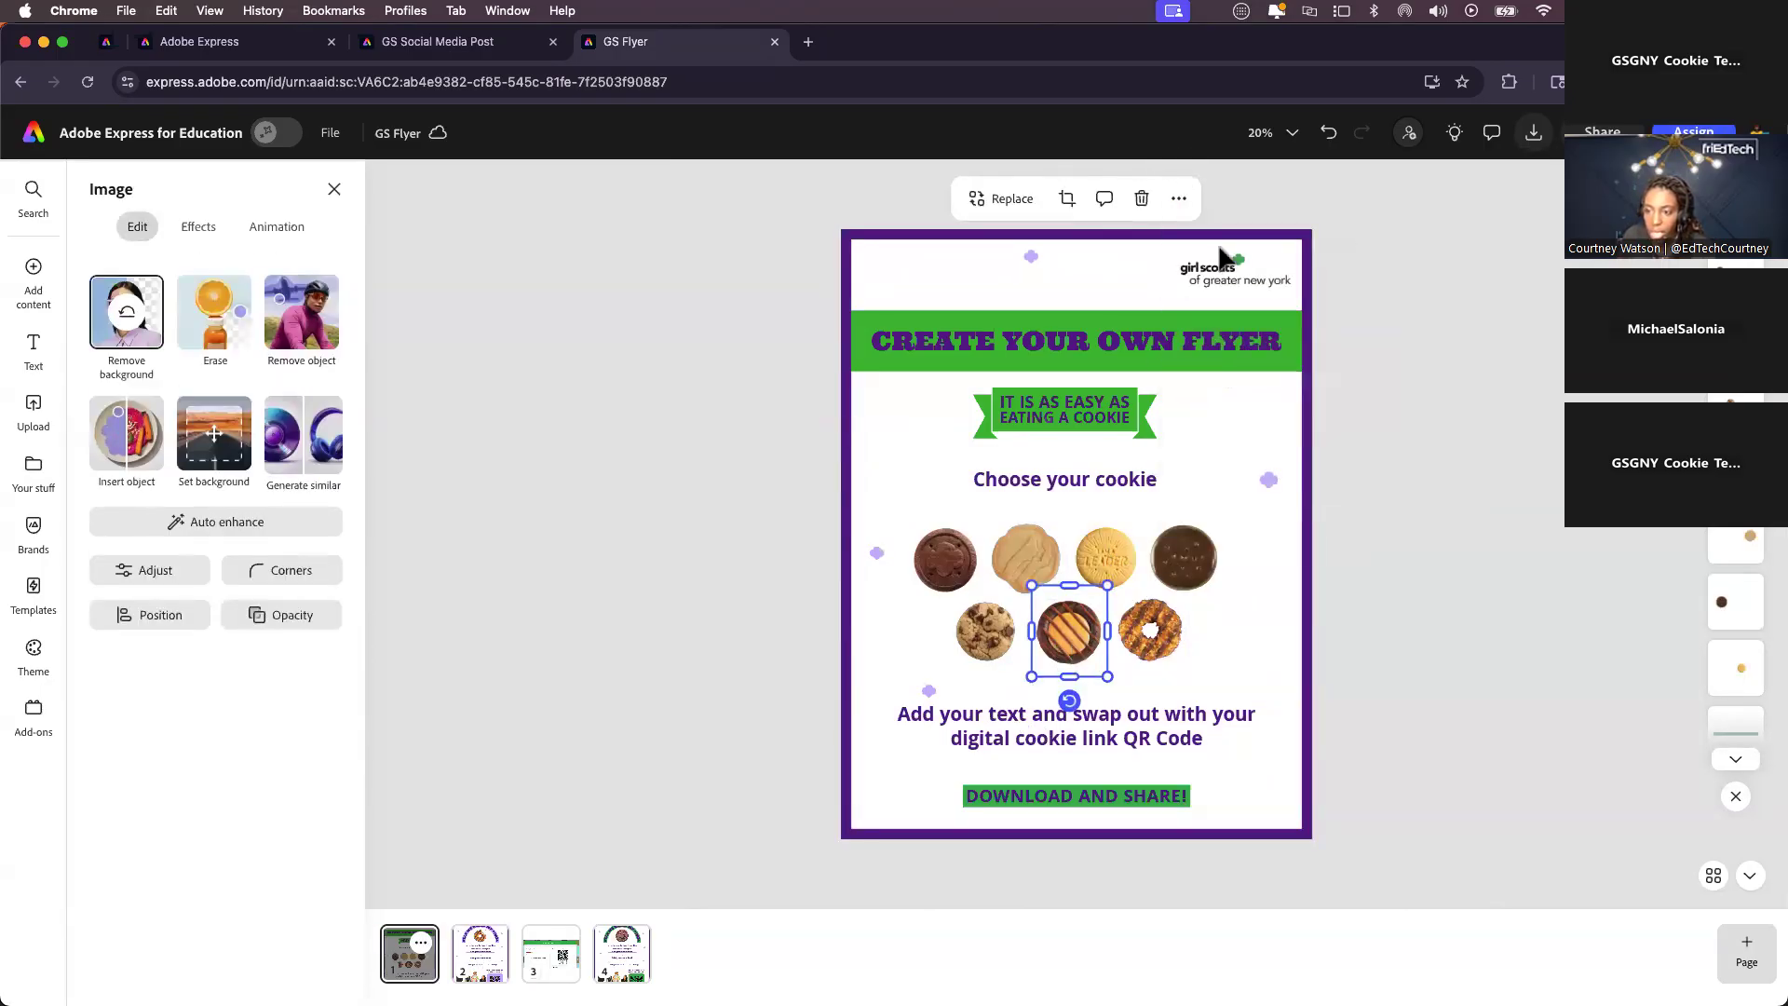
left_click(617, 960)
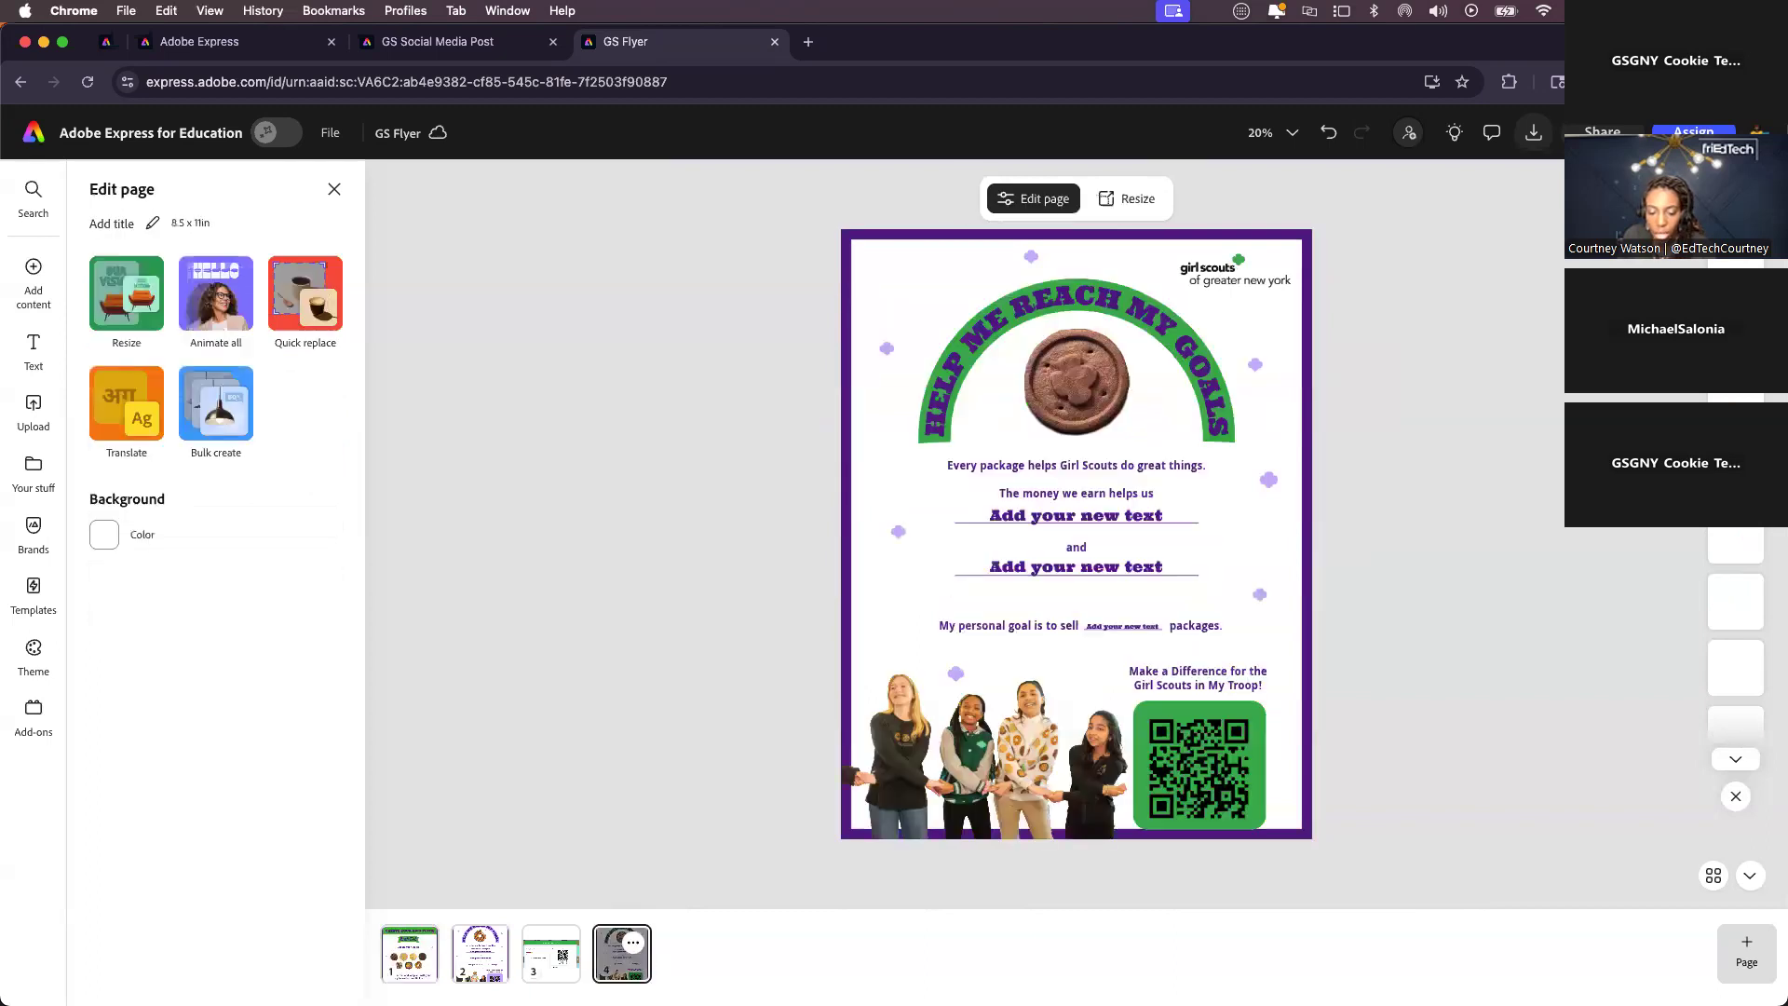
right_click(997, 414)
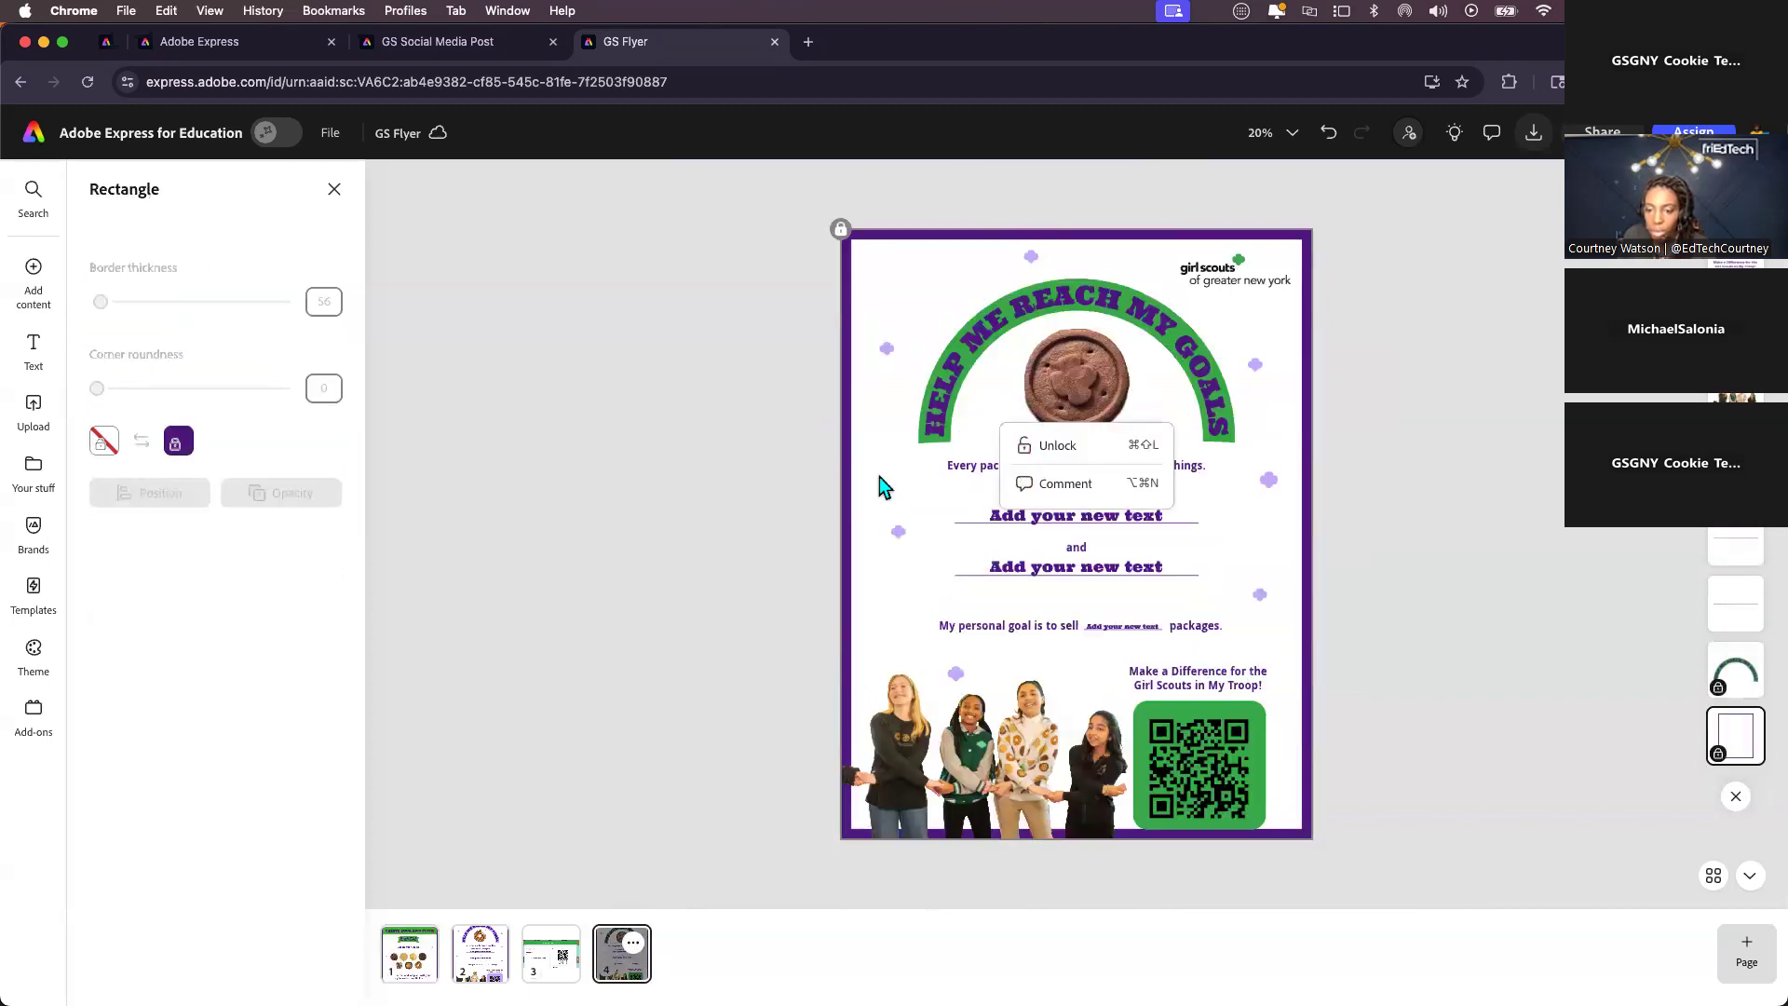
left_click(777, 480)
right_click(778, 483)
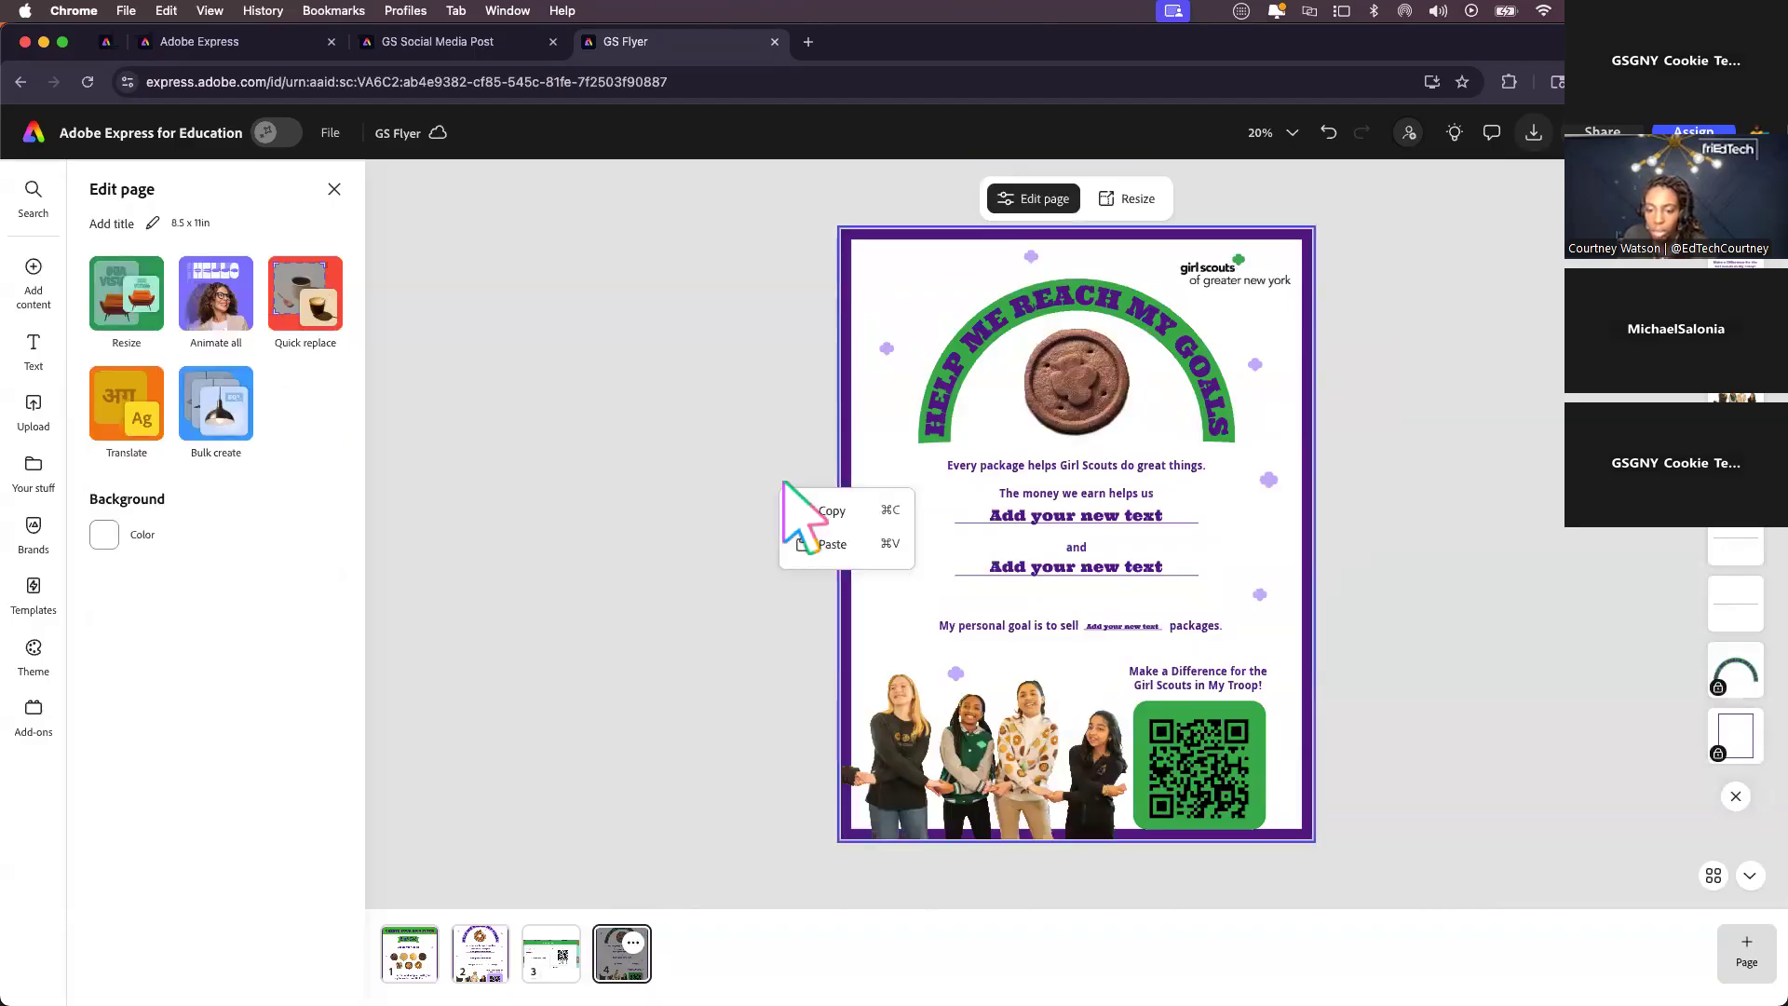
left_click(785, 388)
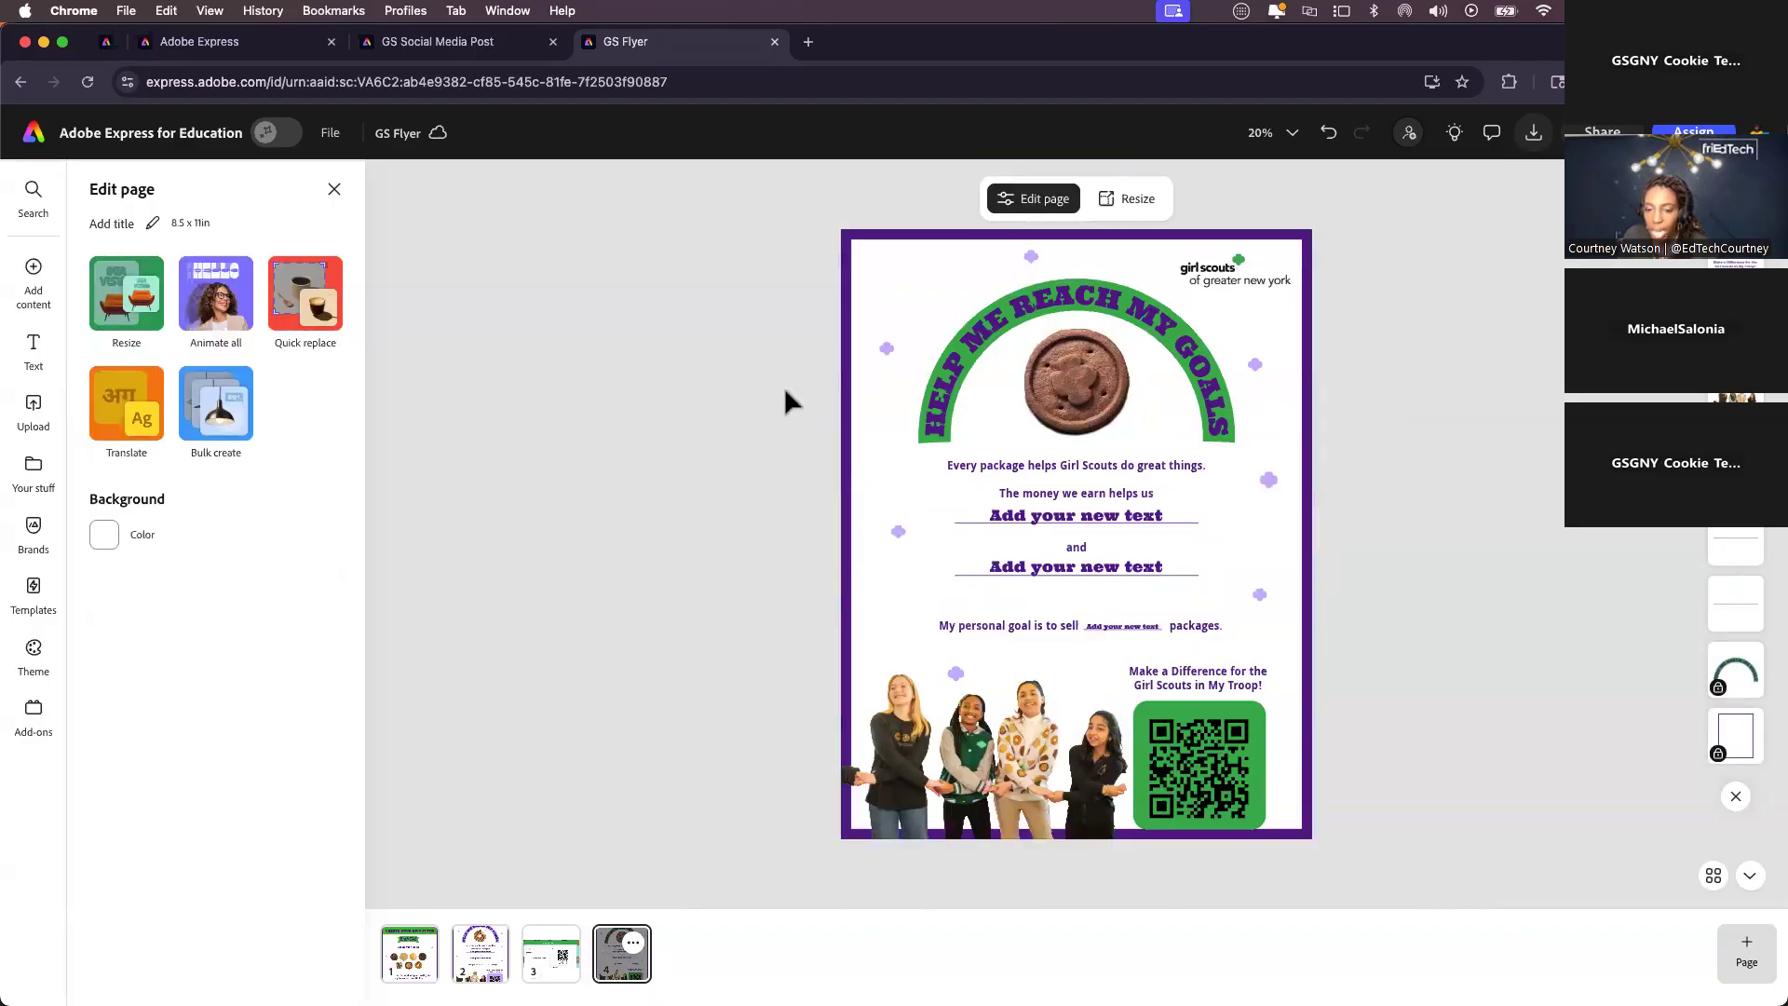
right_click(738, 451)
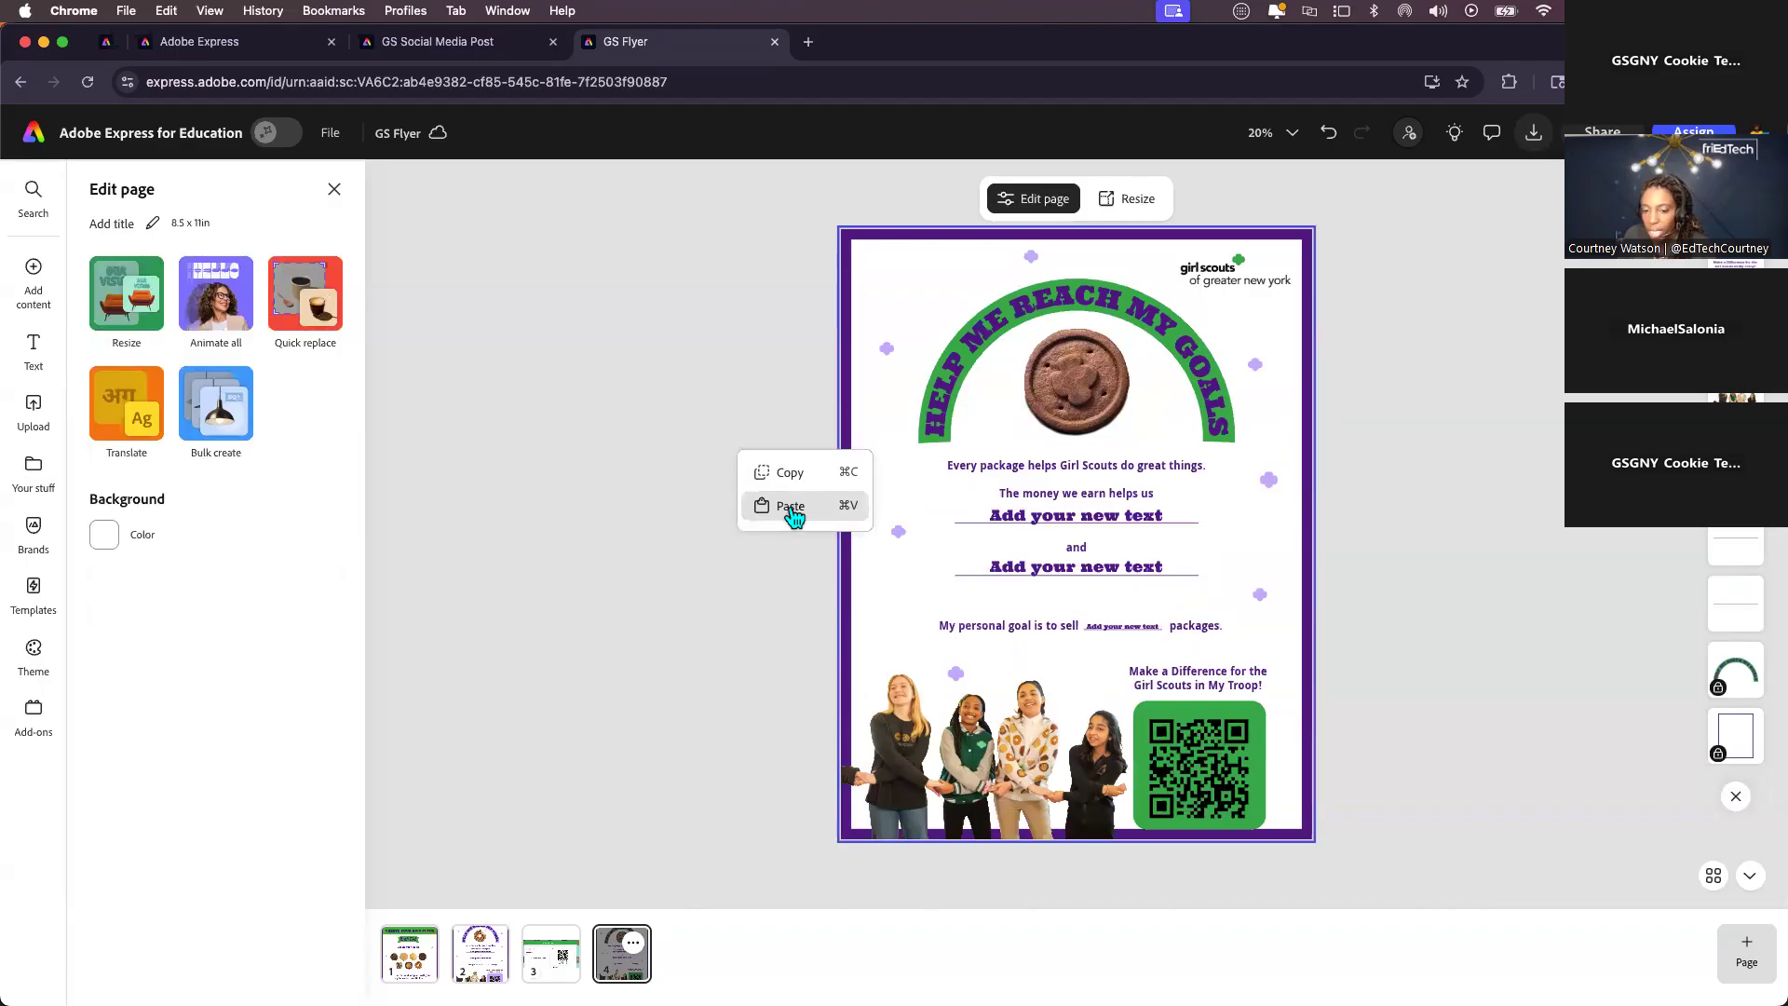
left_click(786, 351)
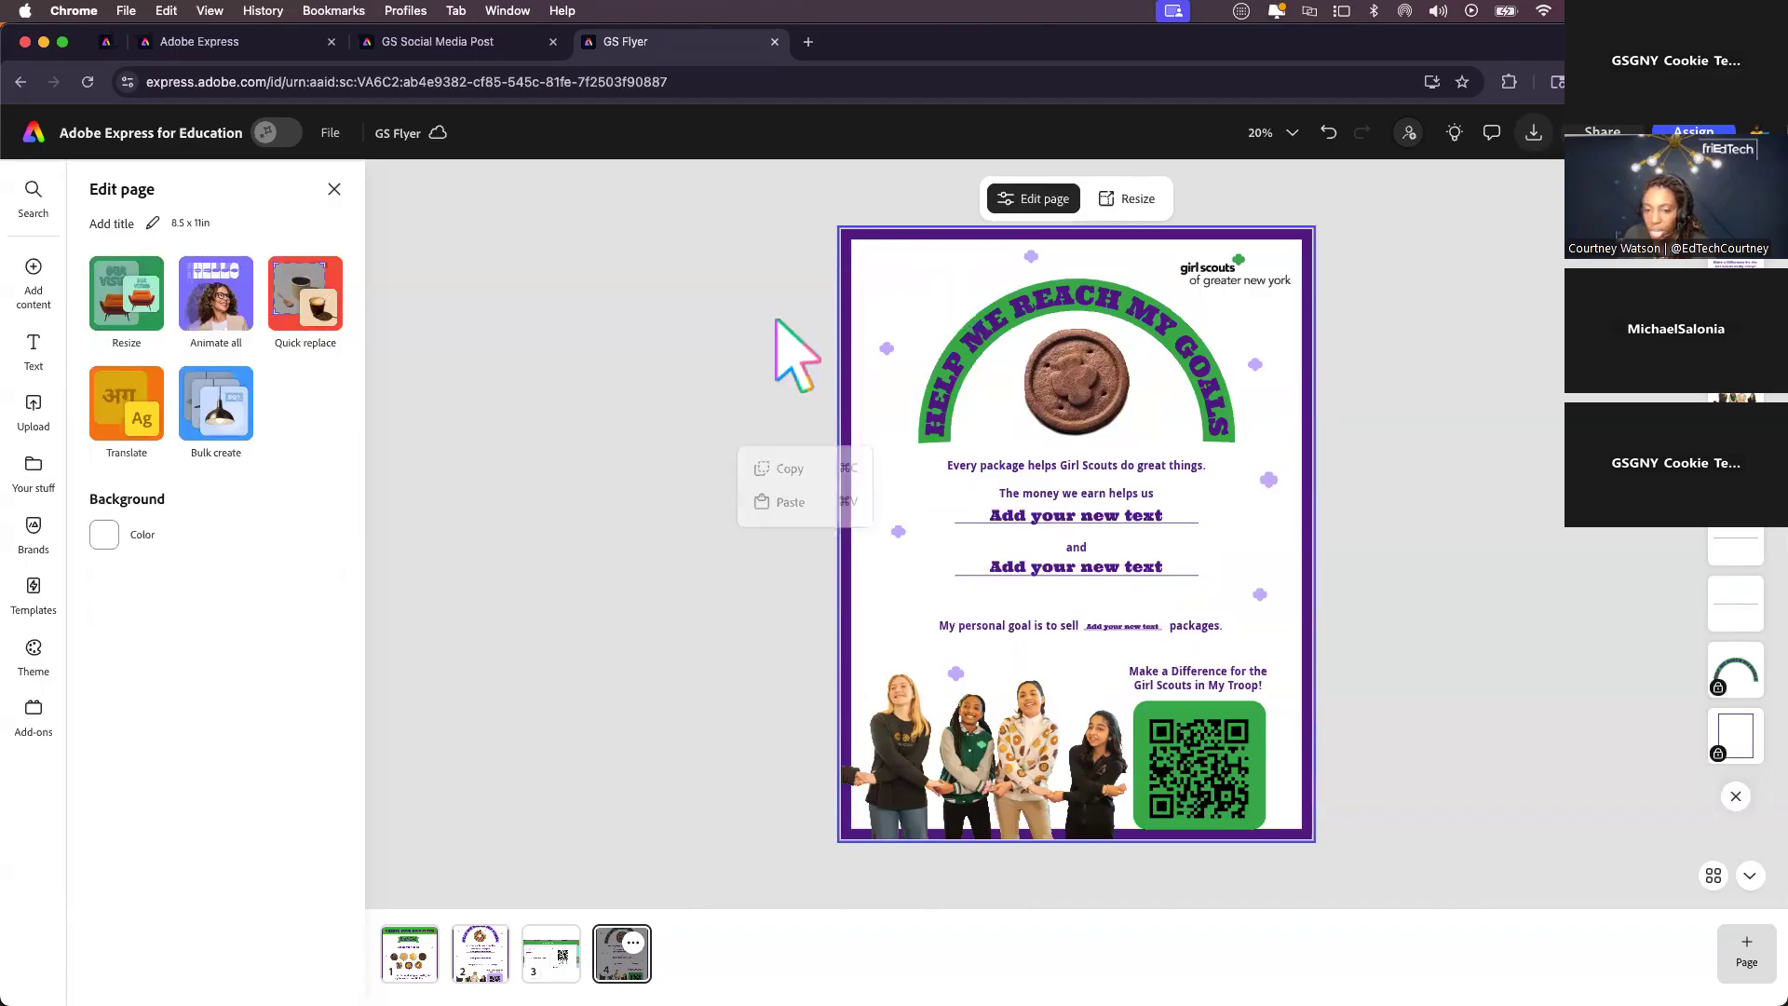
left_click(910, 311)
right_click(910, 304)
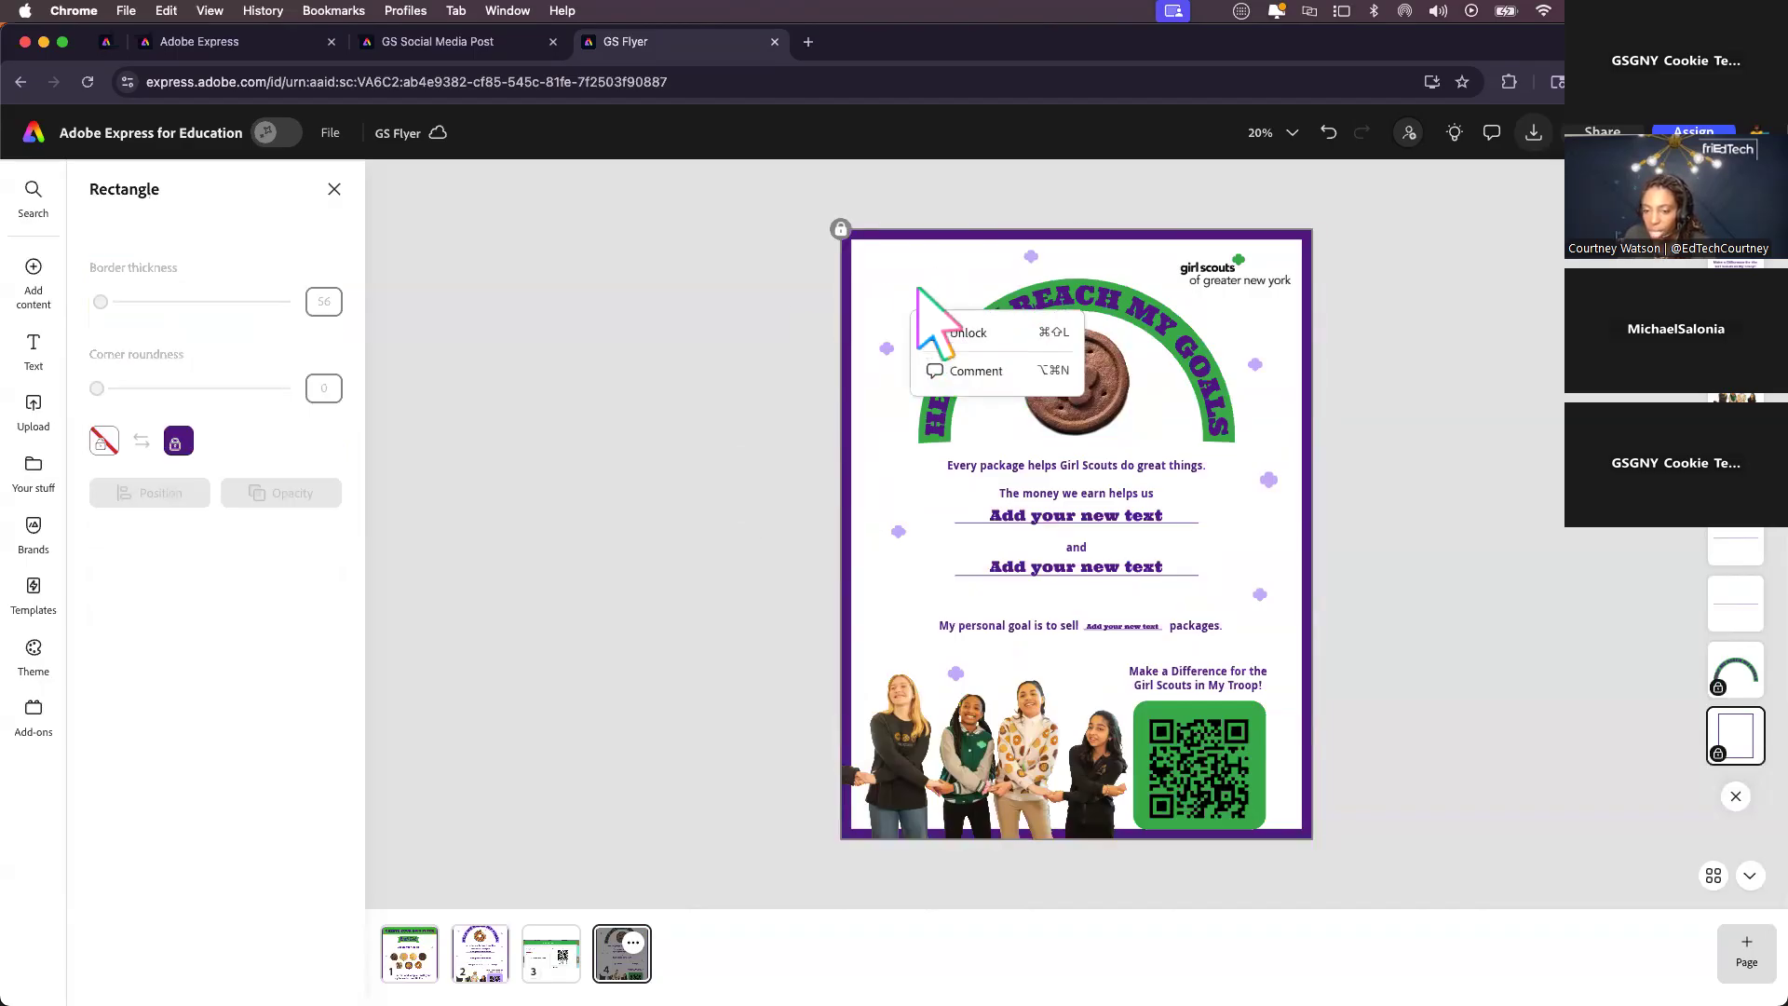
left_click(741, 338)
left_click(746, 323)
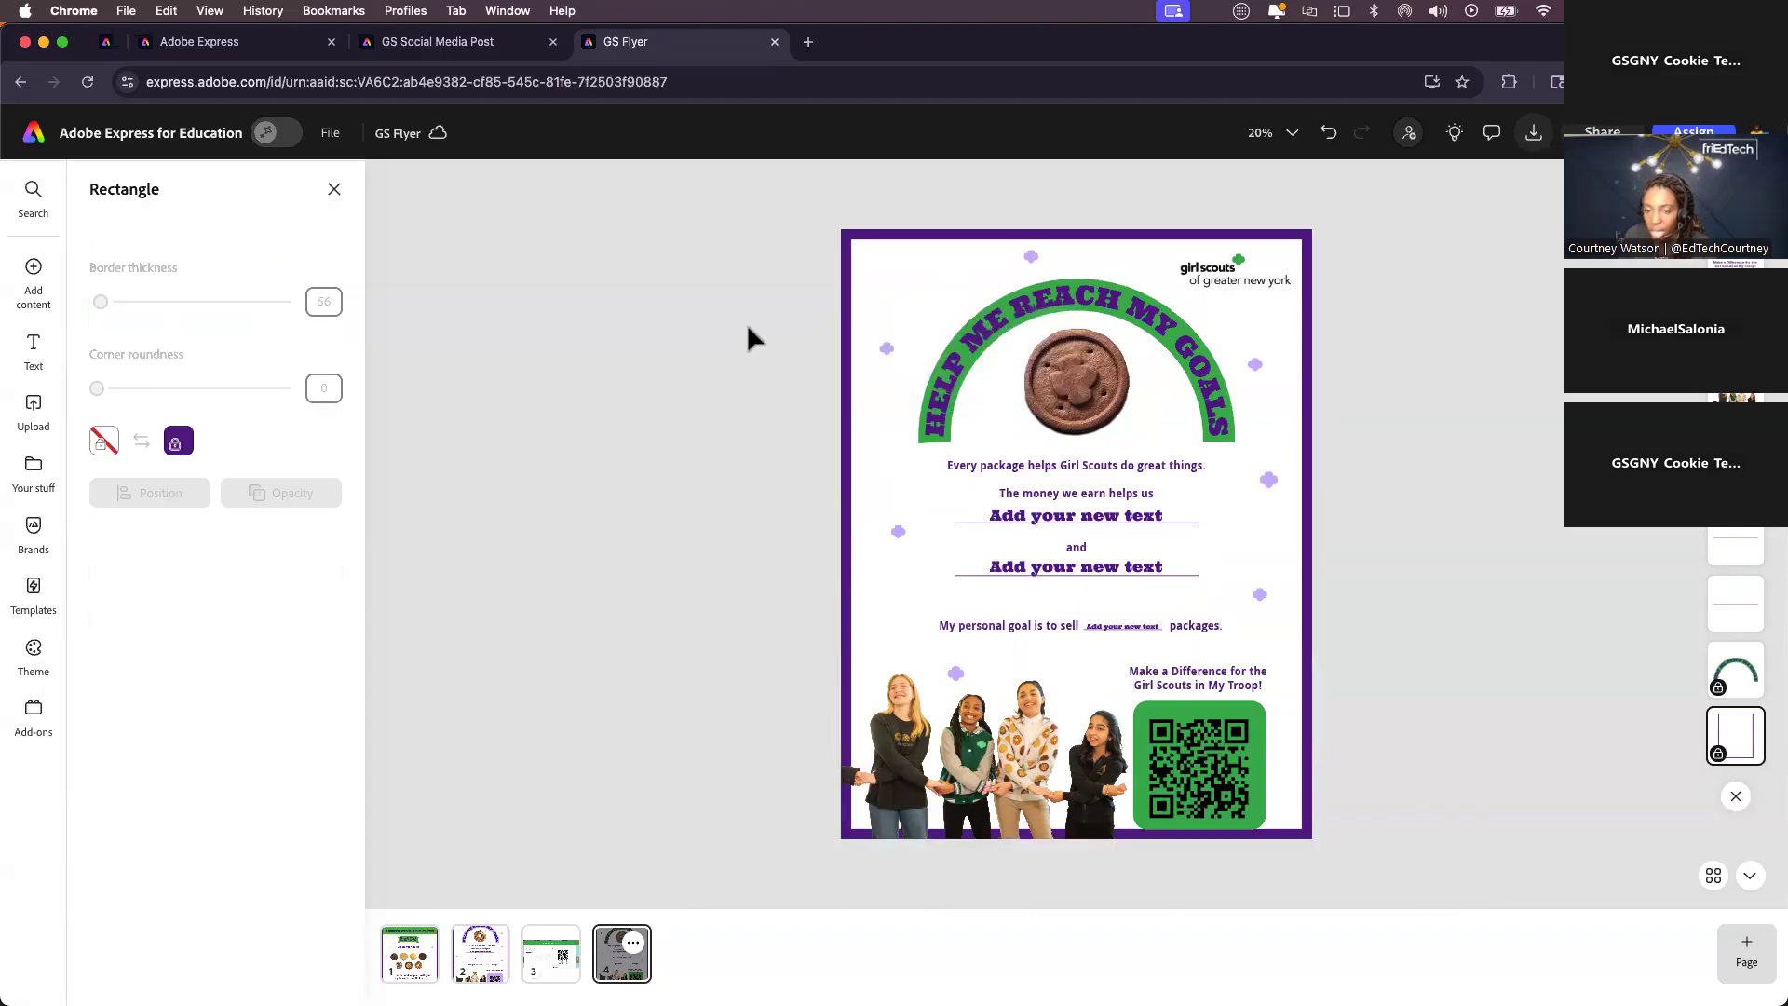
- Paste the copied striped cookie on page 4, move it under the green arch and enlarge it to cover the existing cookie
right_click(742, 435)
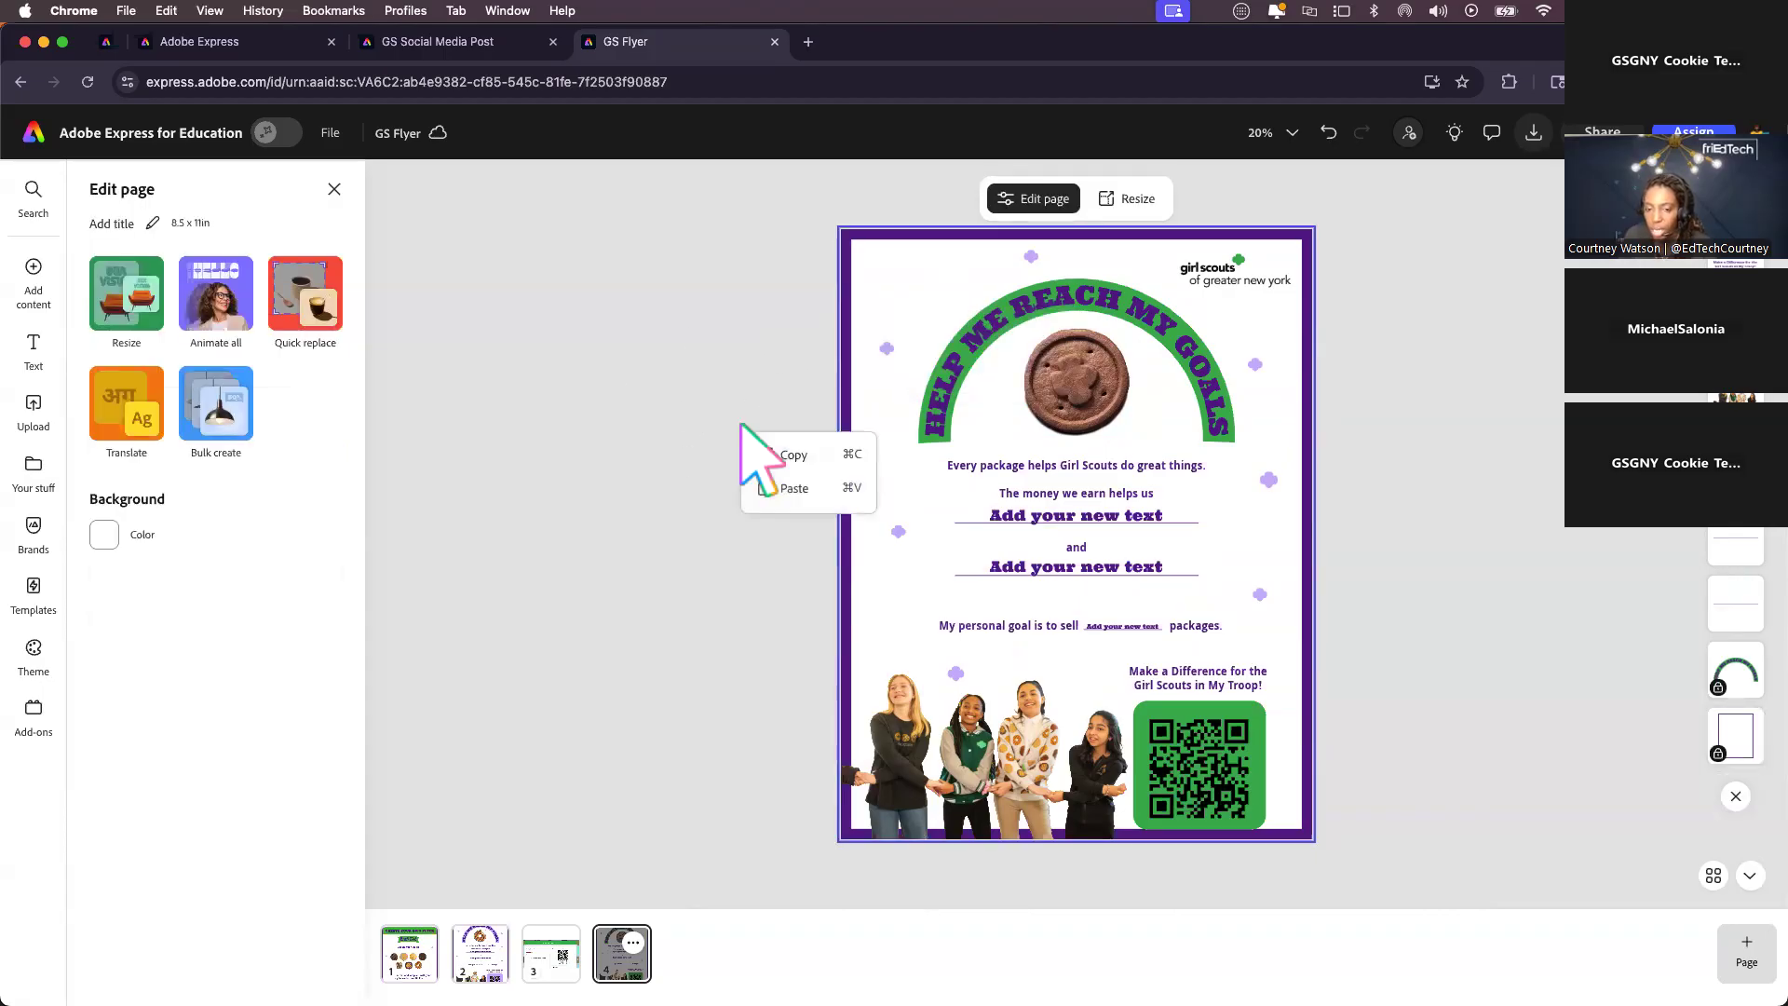
left_click(792, 493)
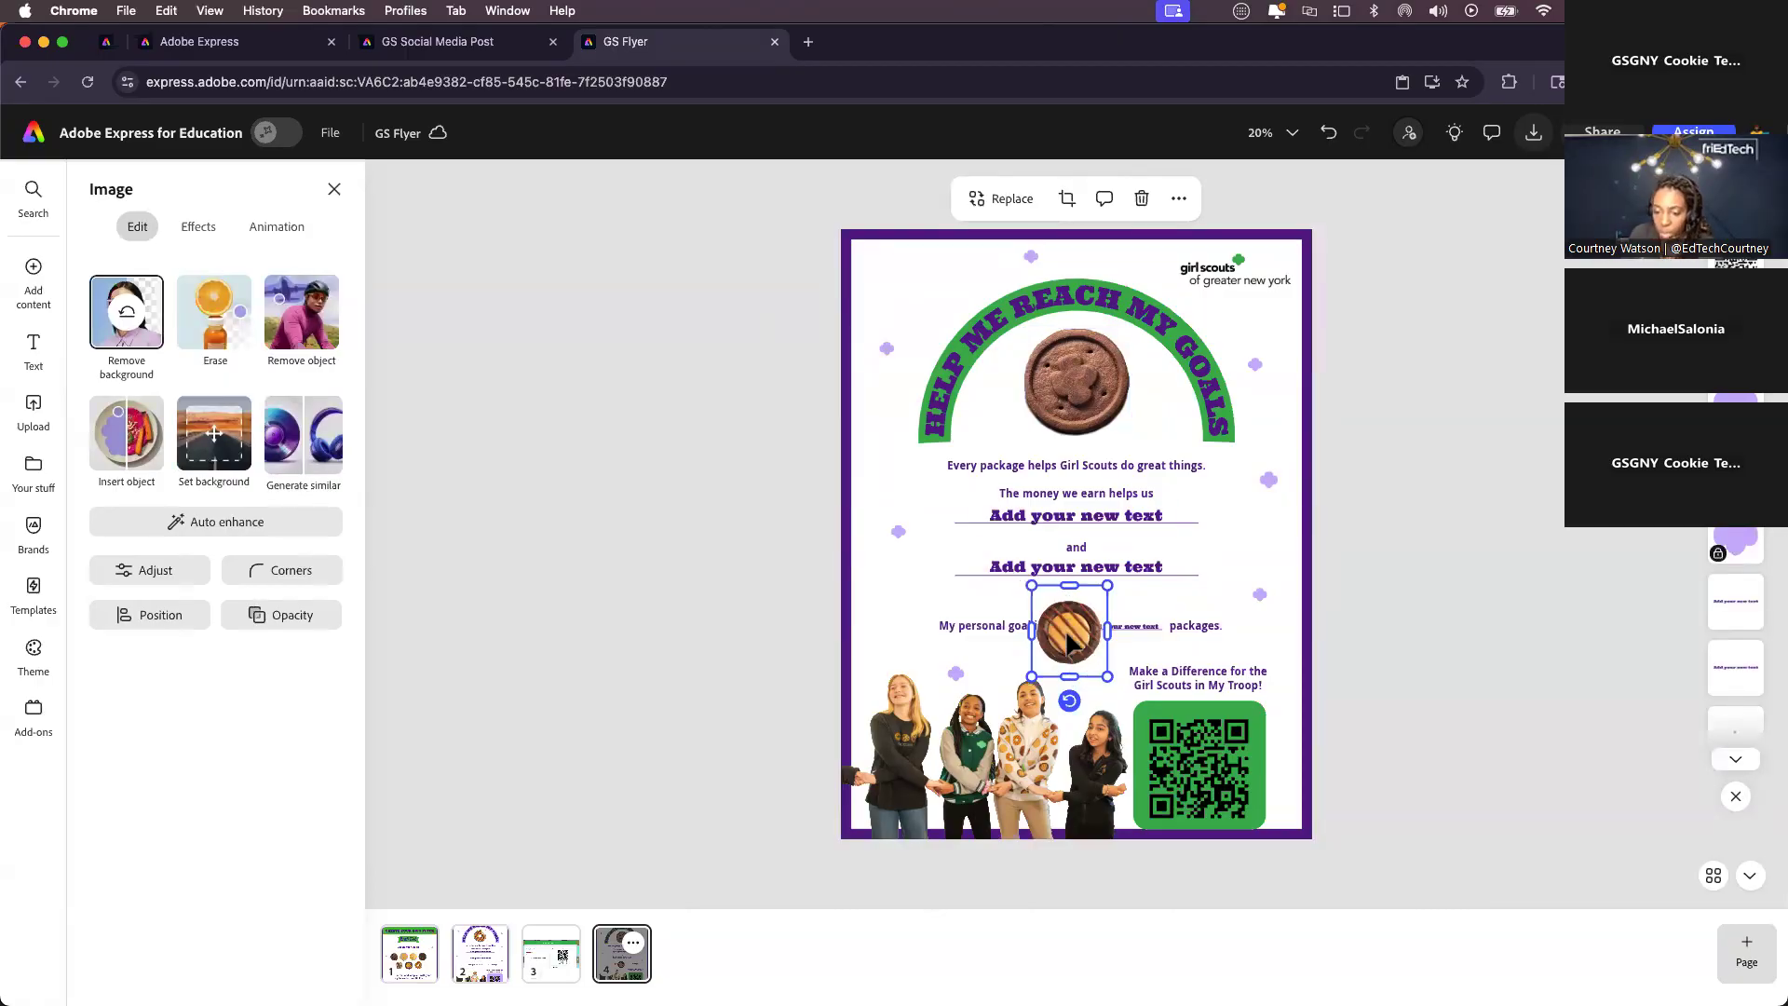
left_click_drag(1068, 641, 1073, 384)
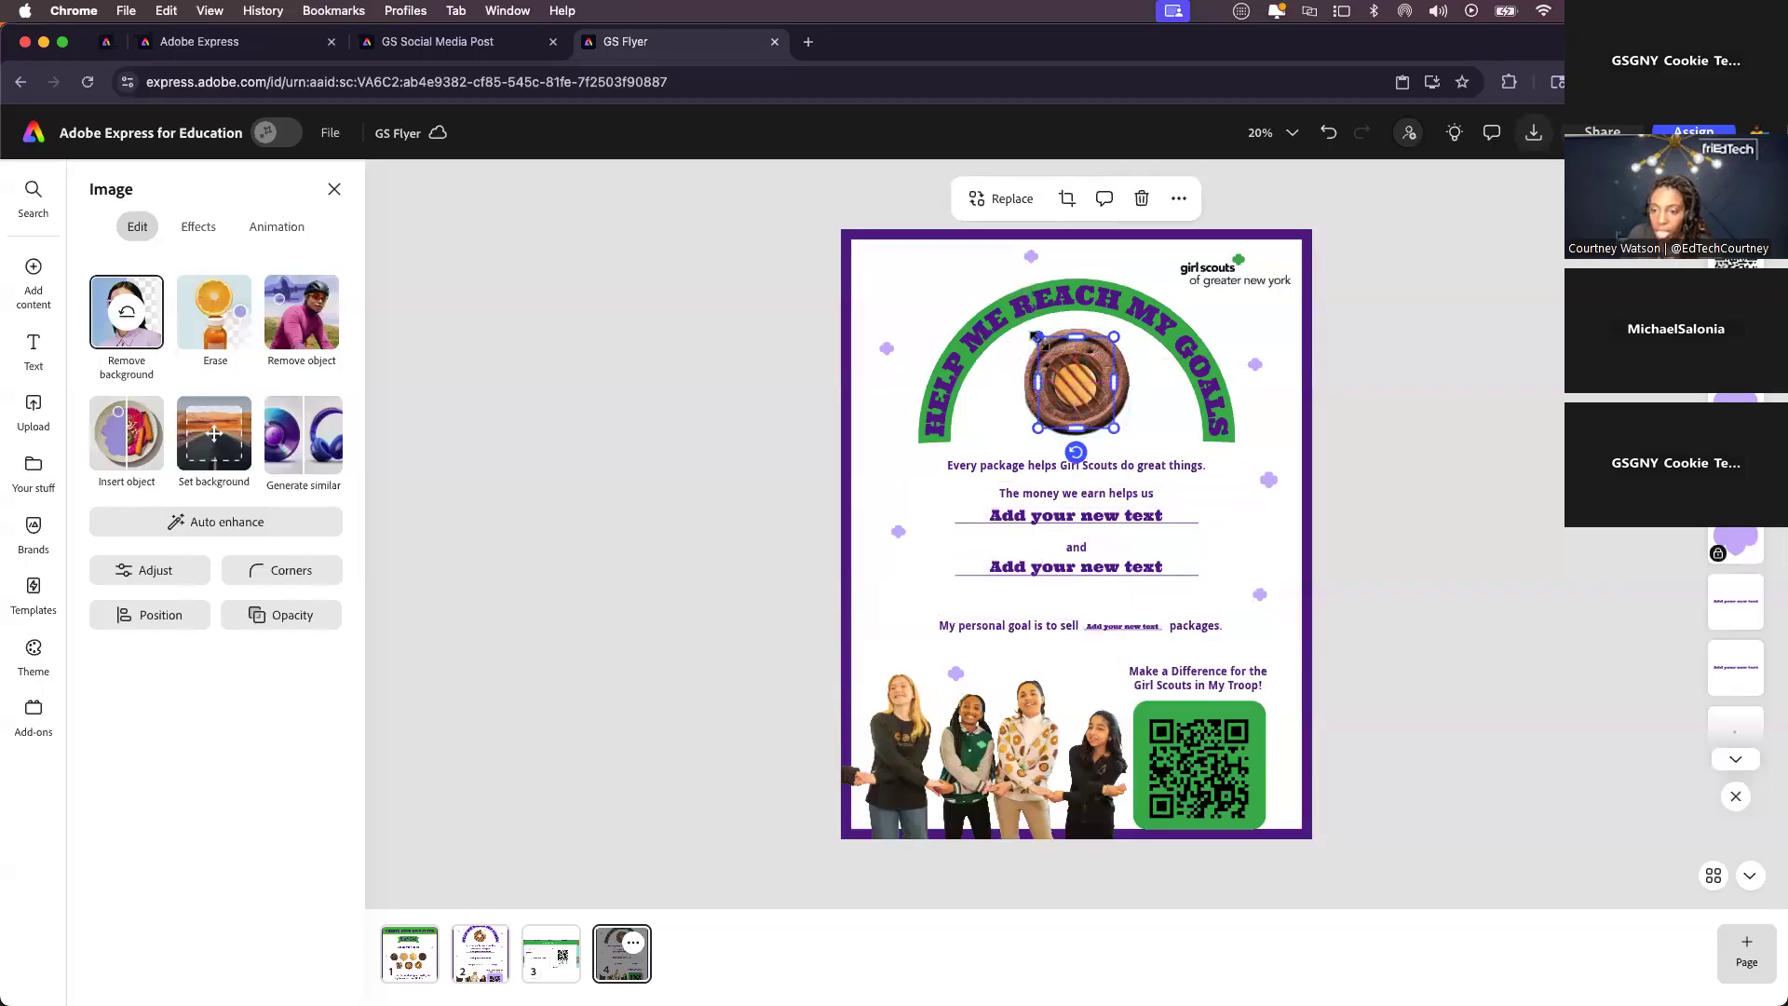
left_click_drag(1028, 326, 1016, 312)
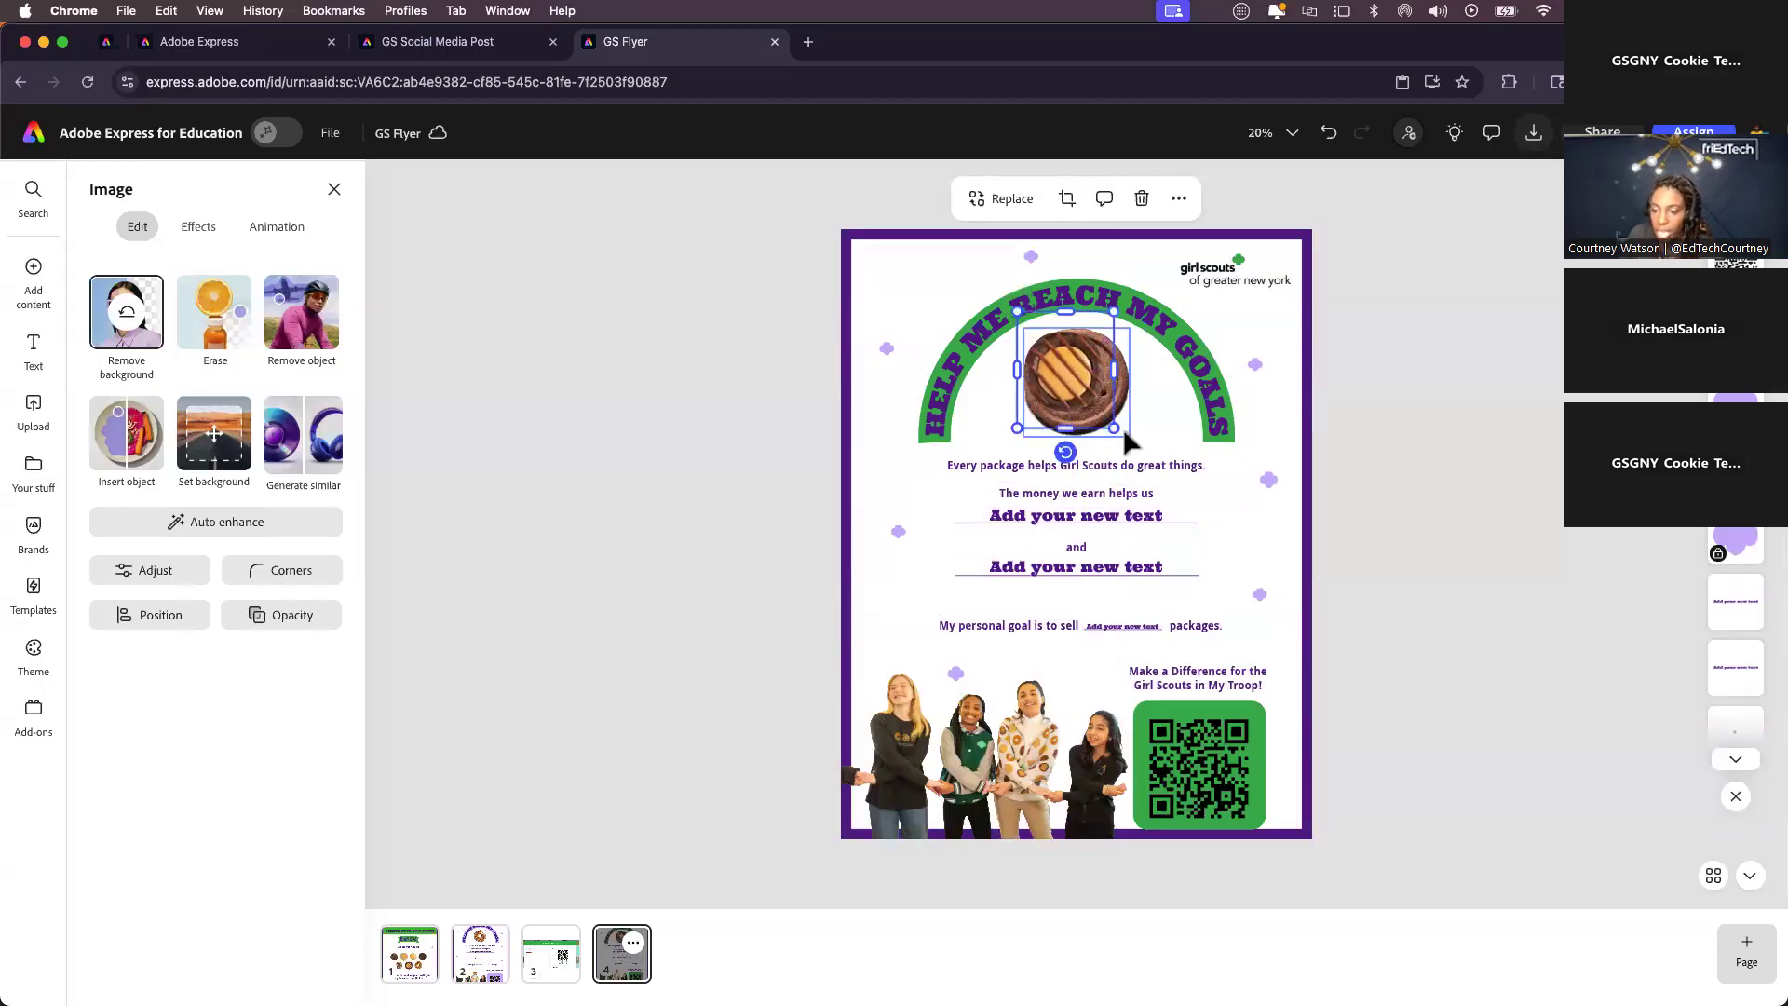
left_click_drag(1116, 428, 1140, 458)
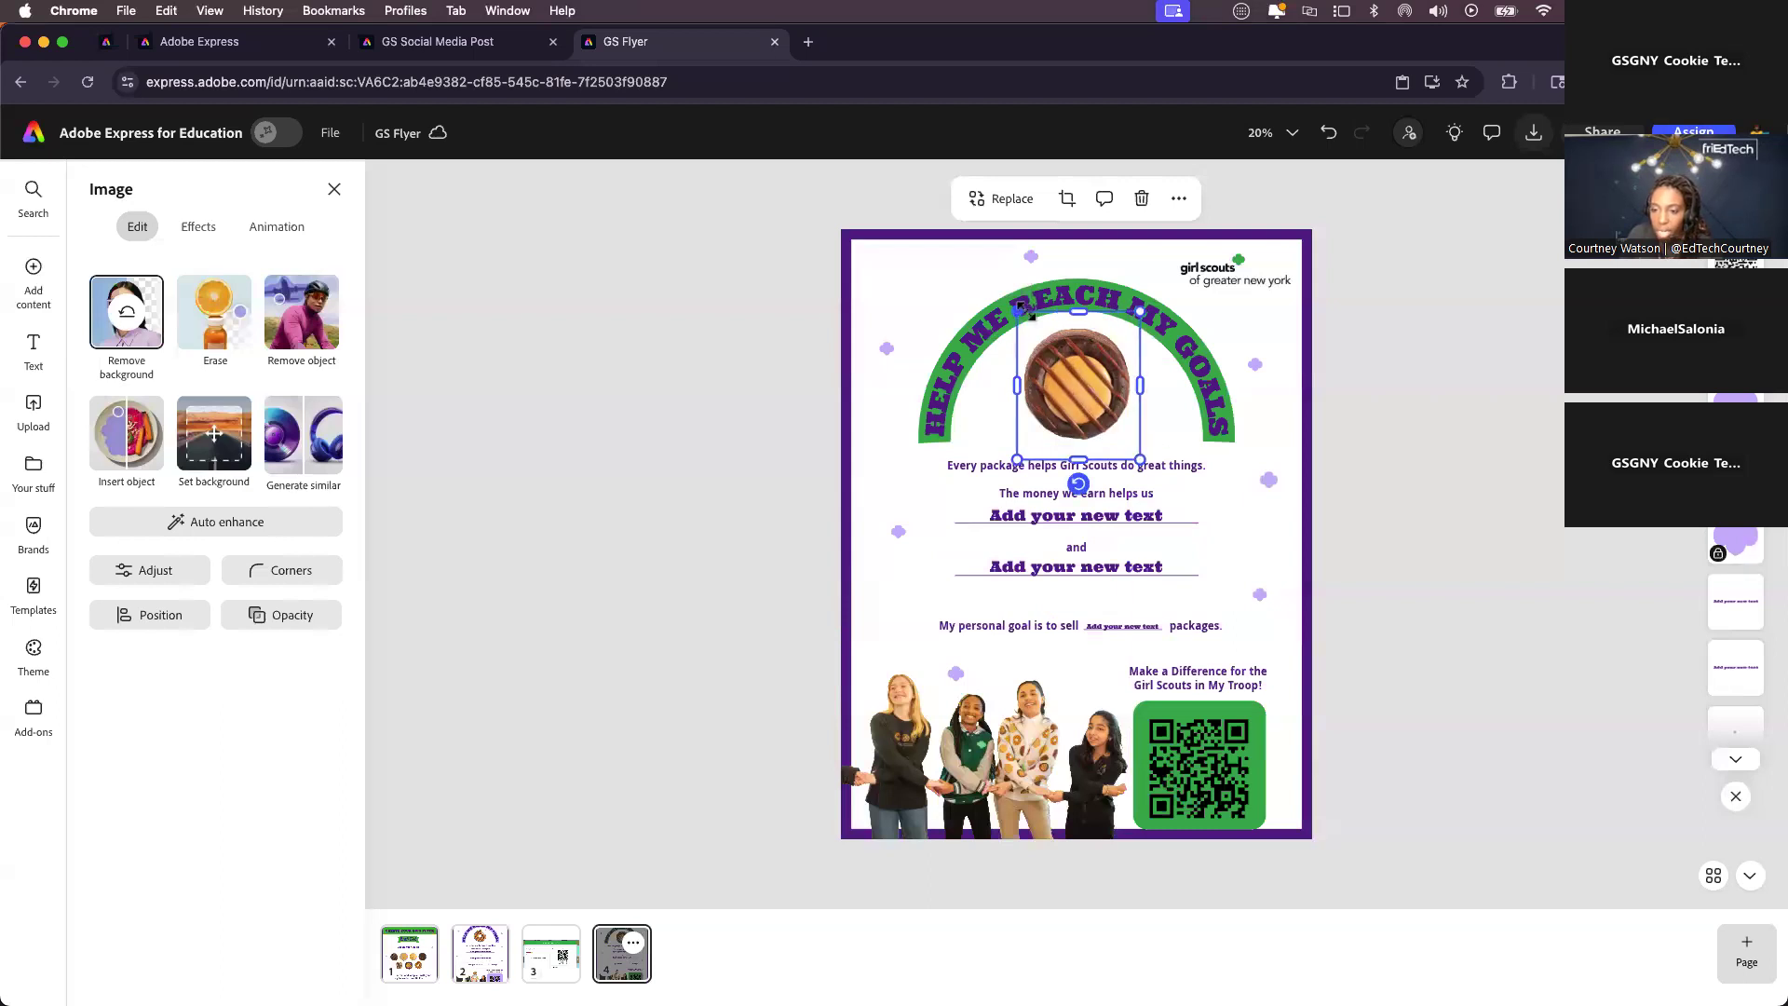
left_click_drag(1016, 300, 1004, 290)
left_click_drag(1144, 460, 1155, 456)
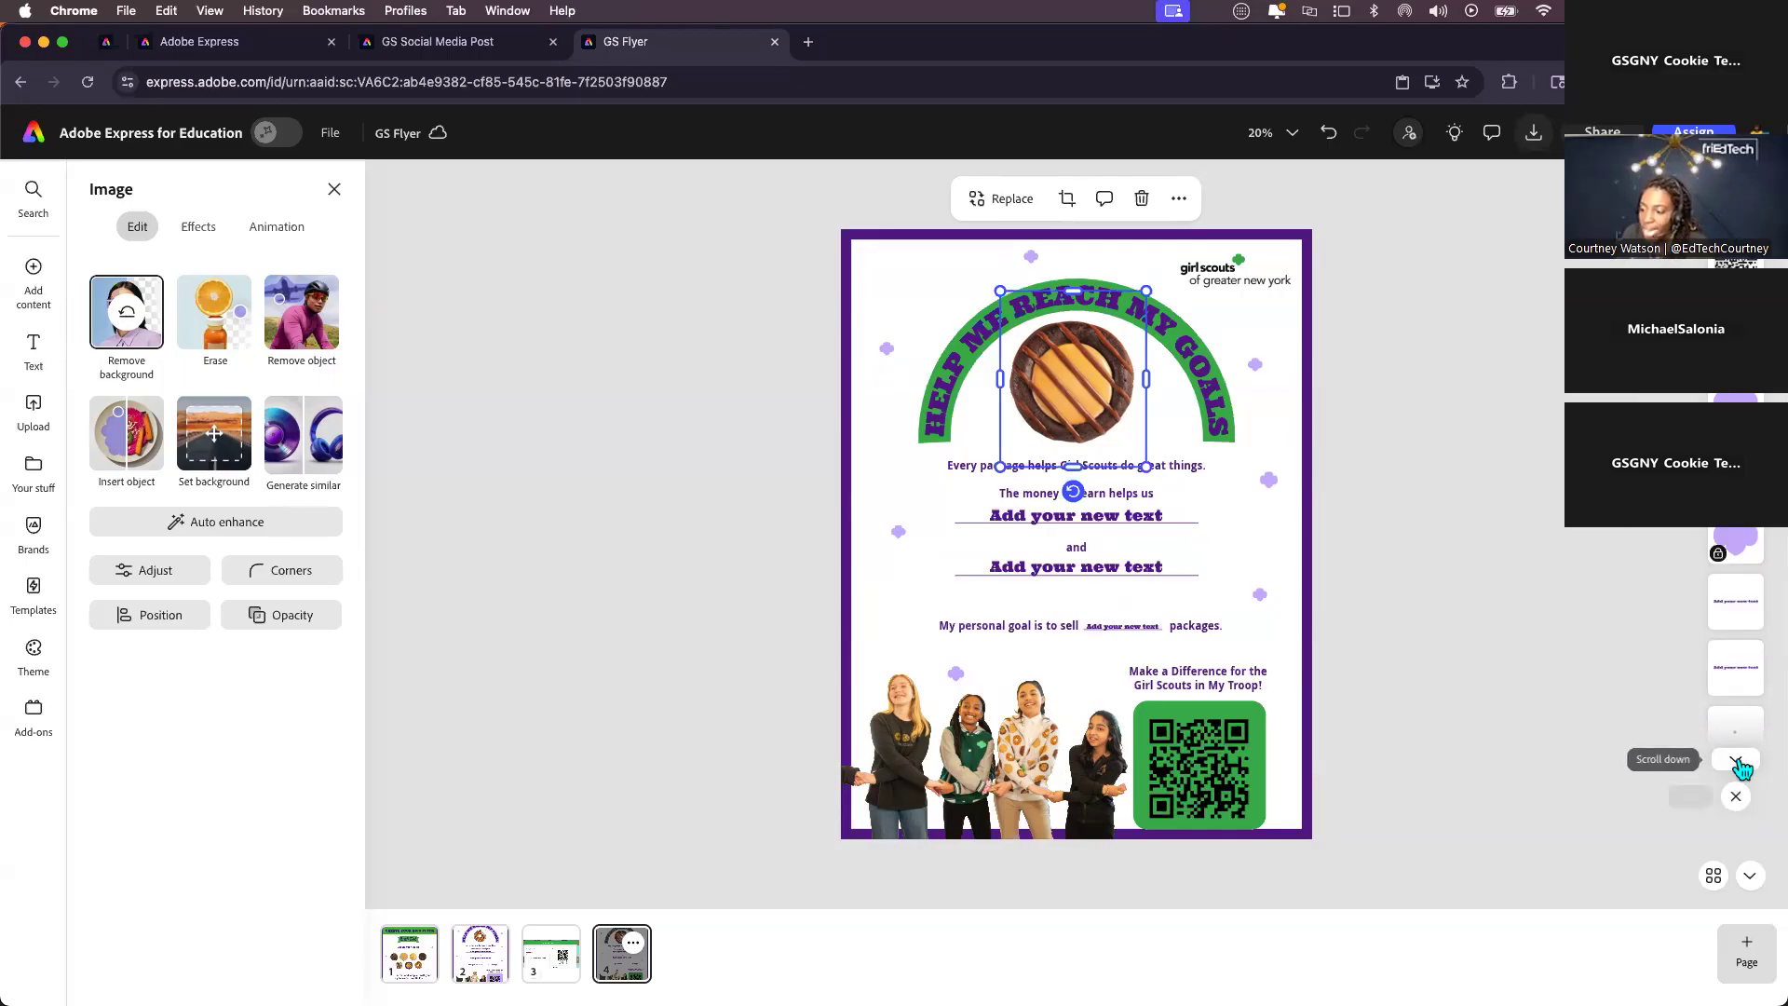
- Select the original chocolate cookie hidden behind the striped one in the page 4 layer stack and delete it
left_click(1737, 797)
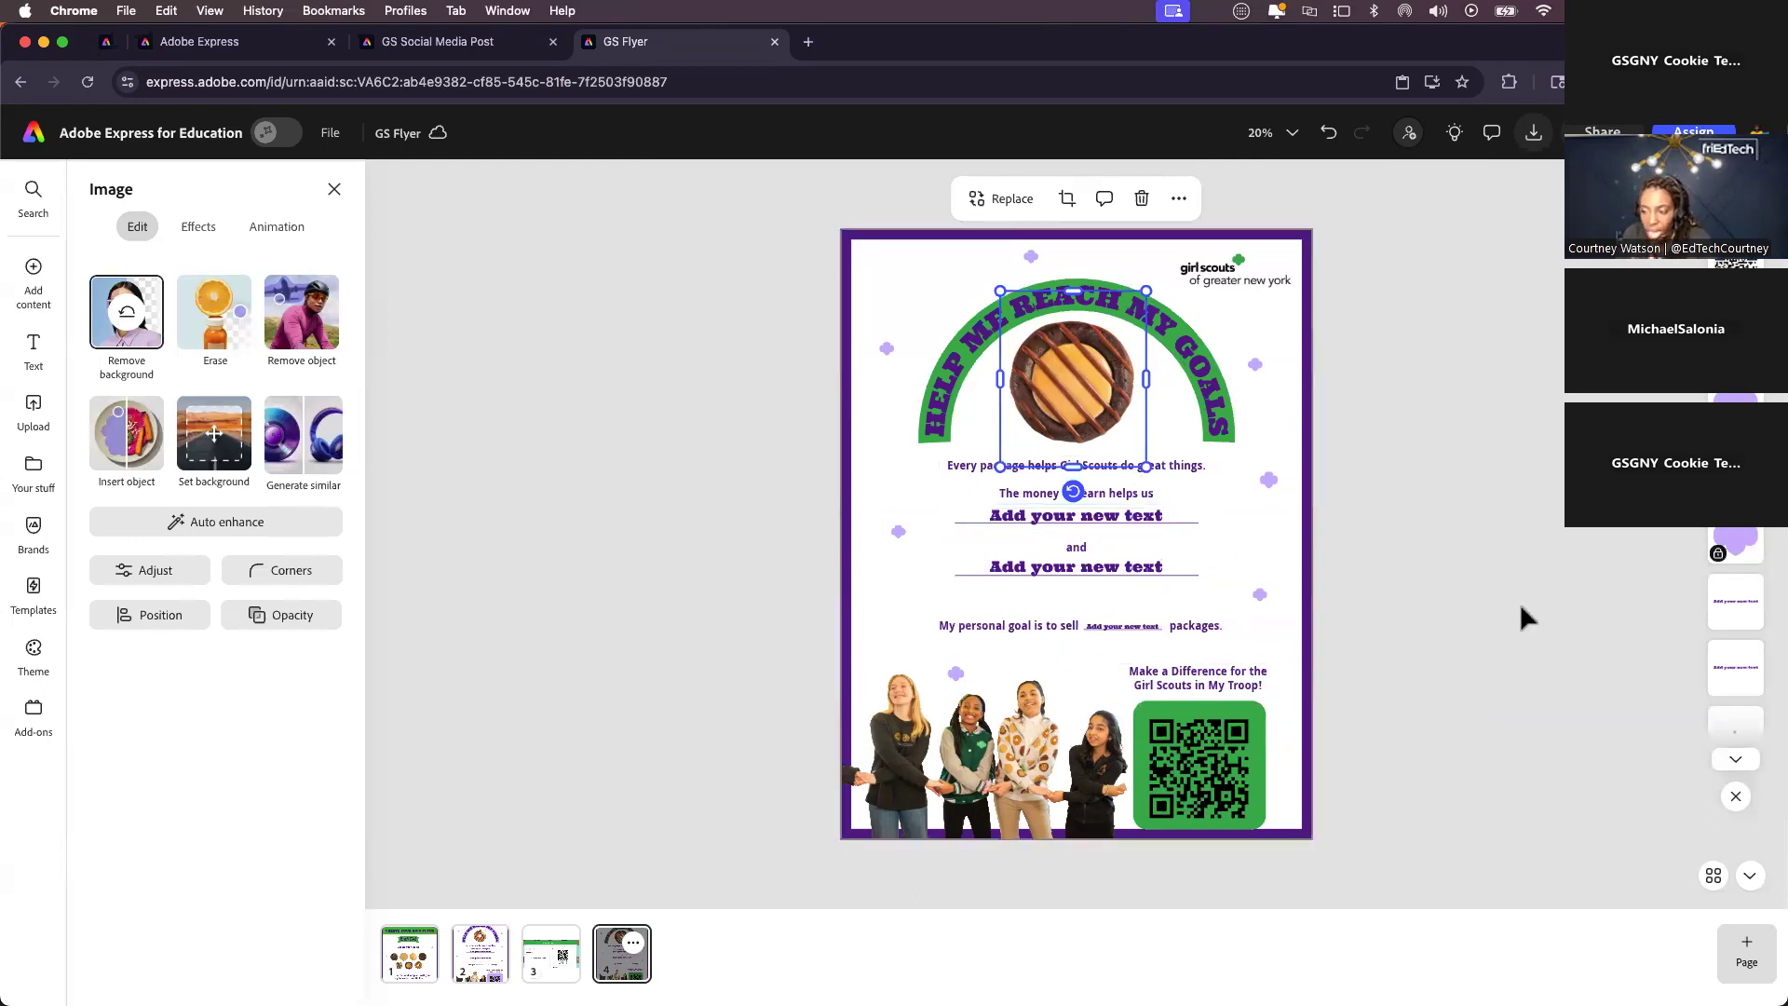
scroll(1736, 633, "down", 3)
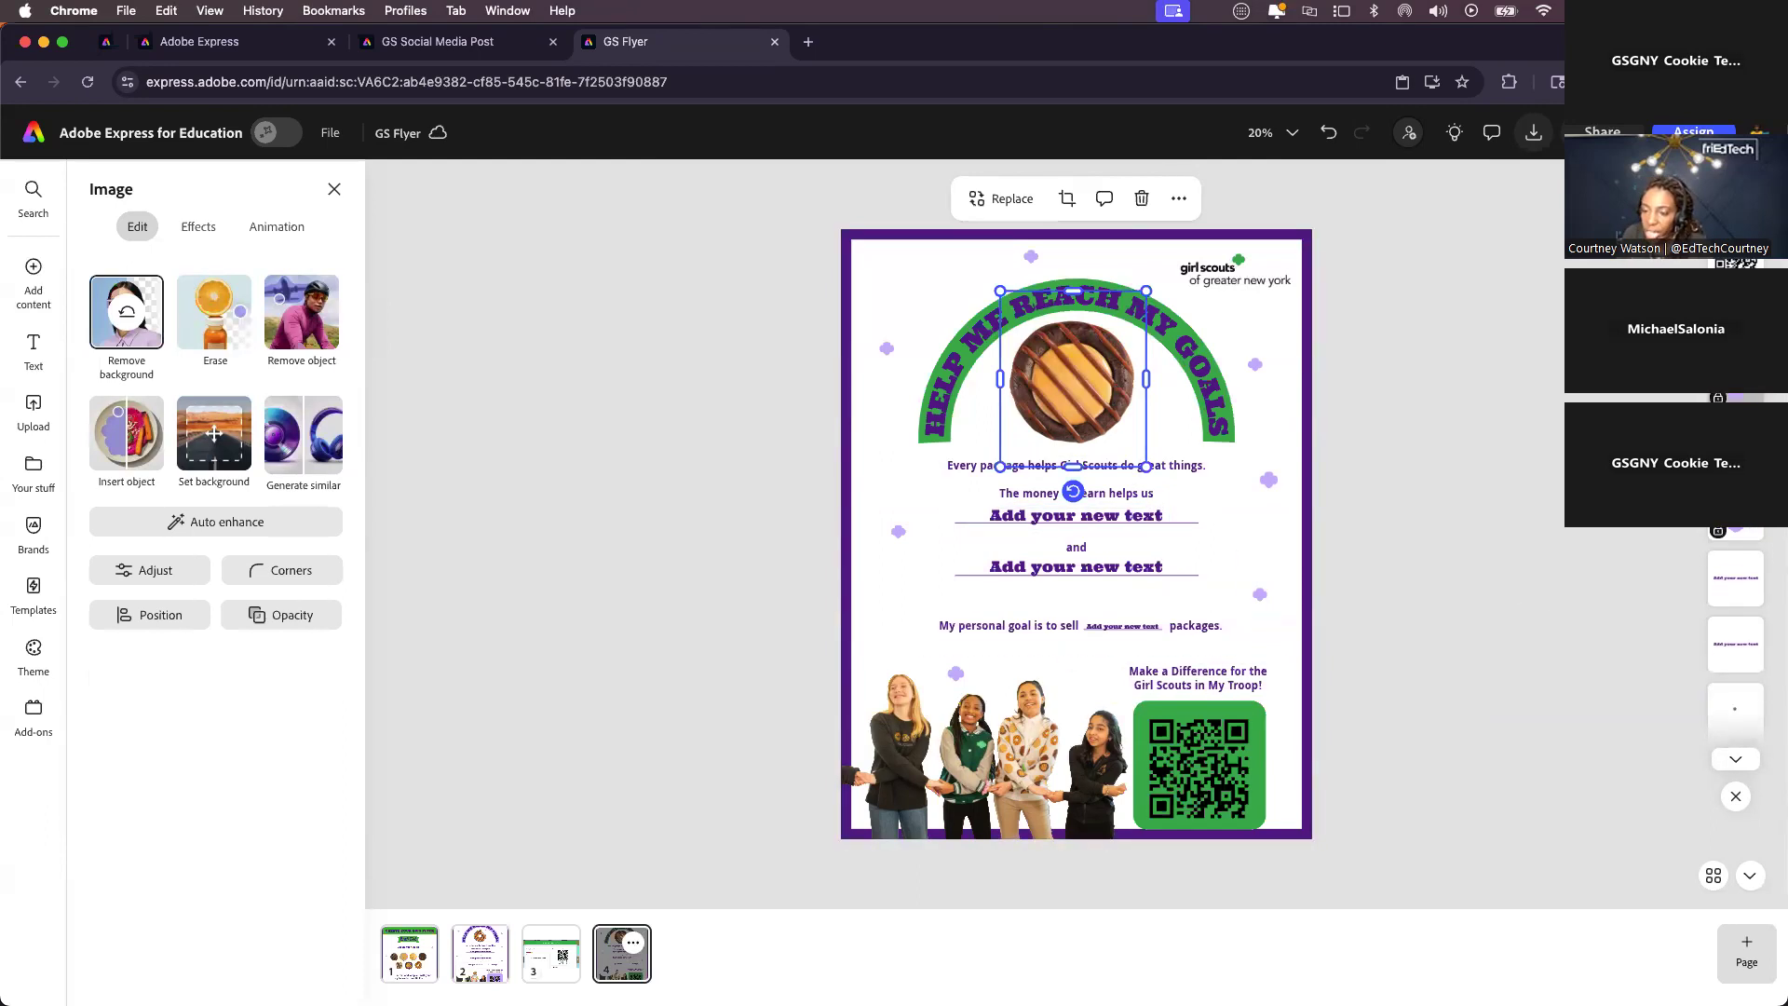
scroll(1735, 634, "down", 5)
scroll(1735, 671, "down", 2)
scroll(1735, 634, "down", 3)
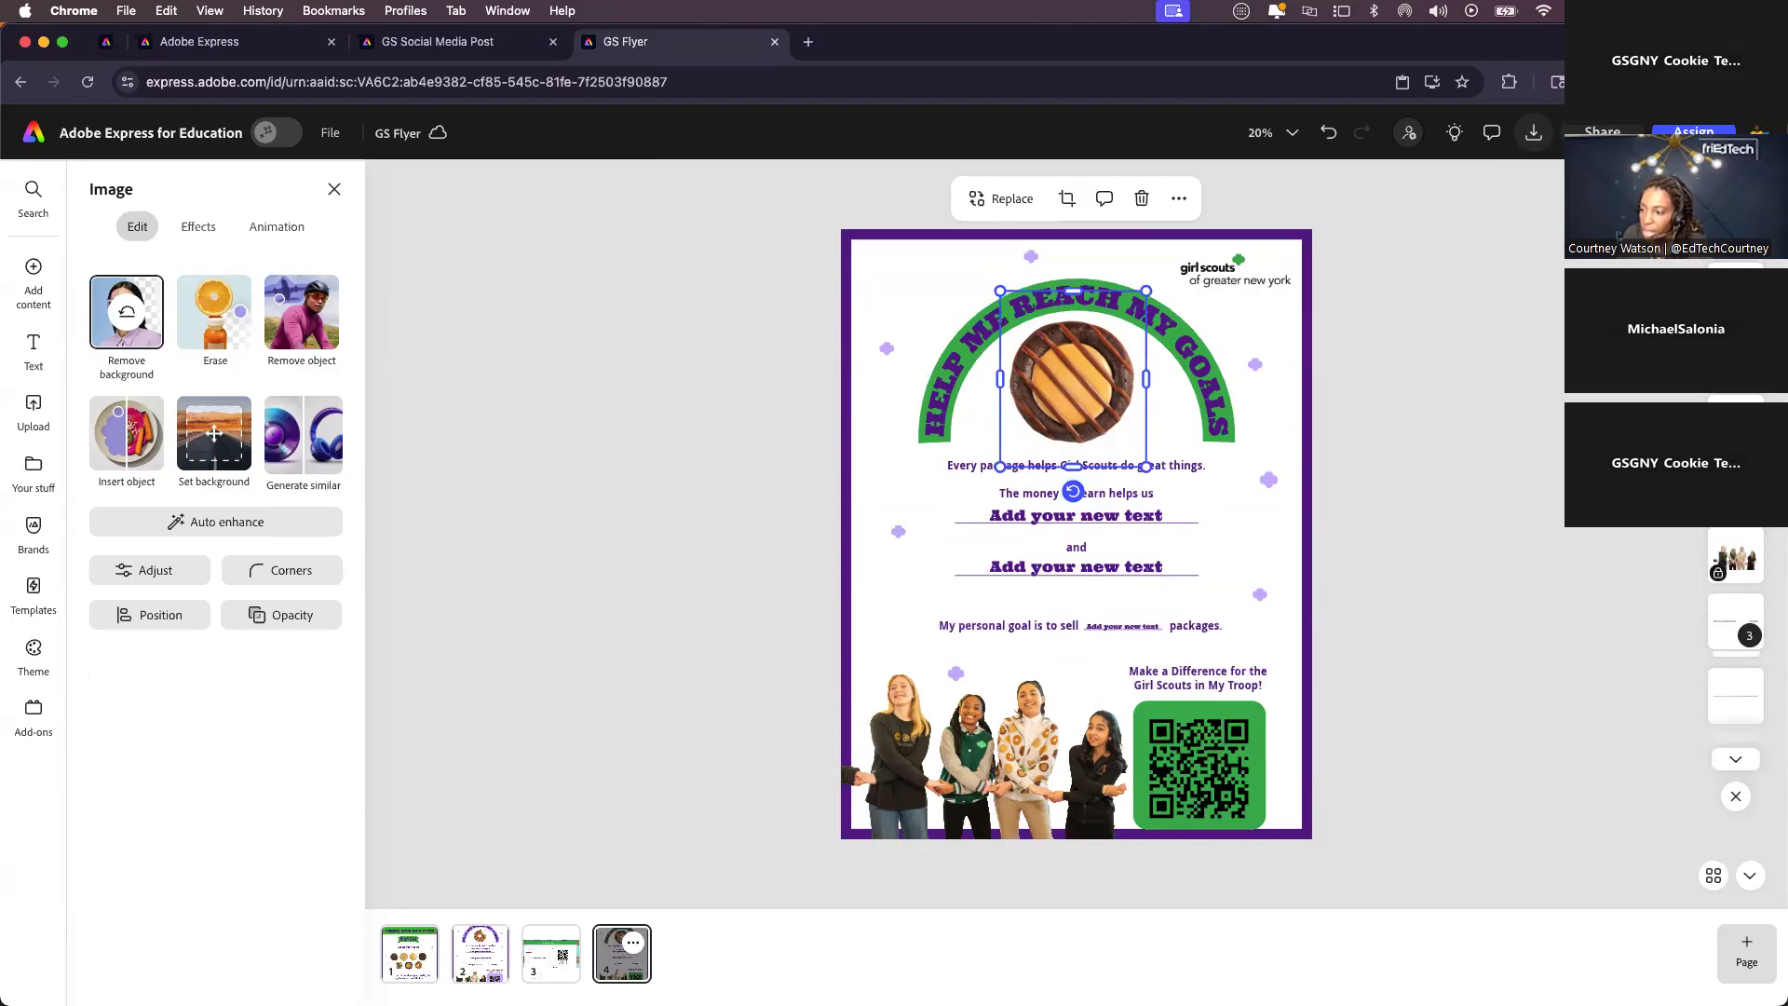
scroll(1736, 634, "down", 5)
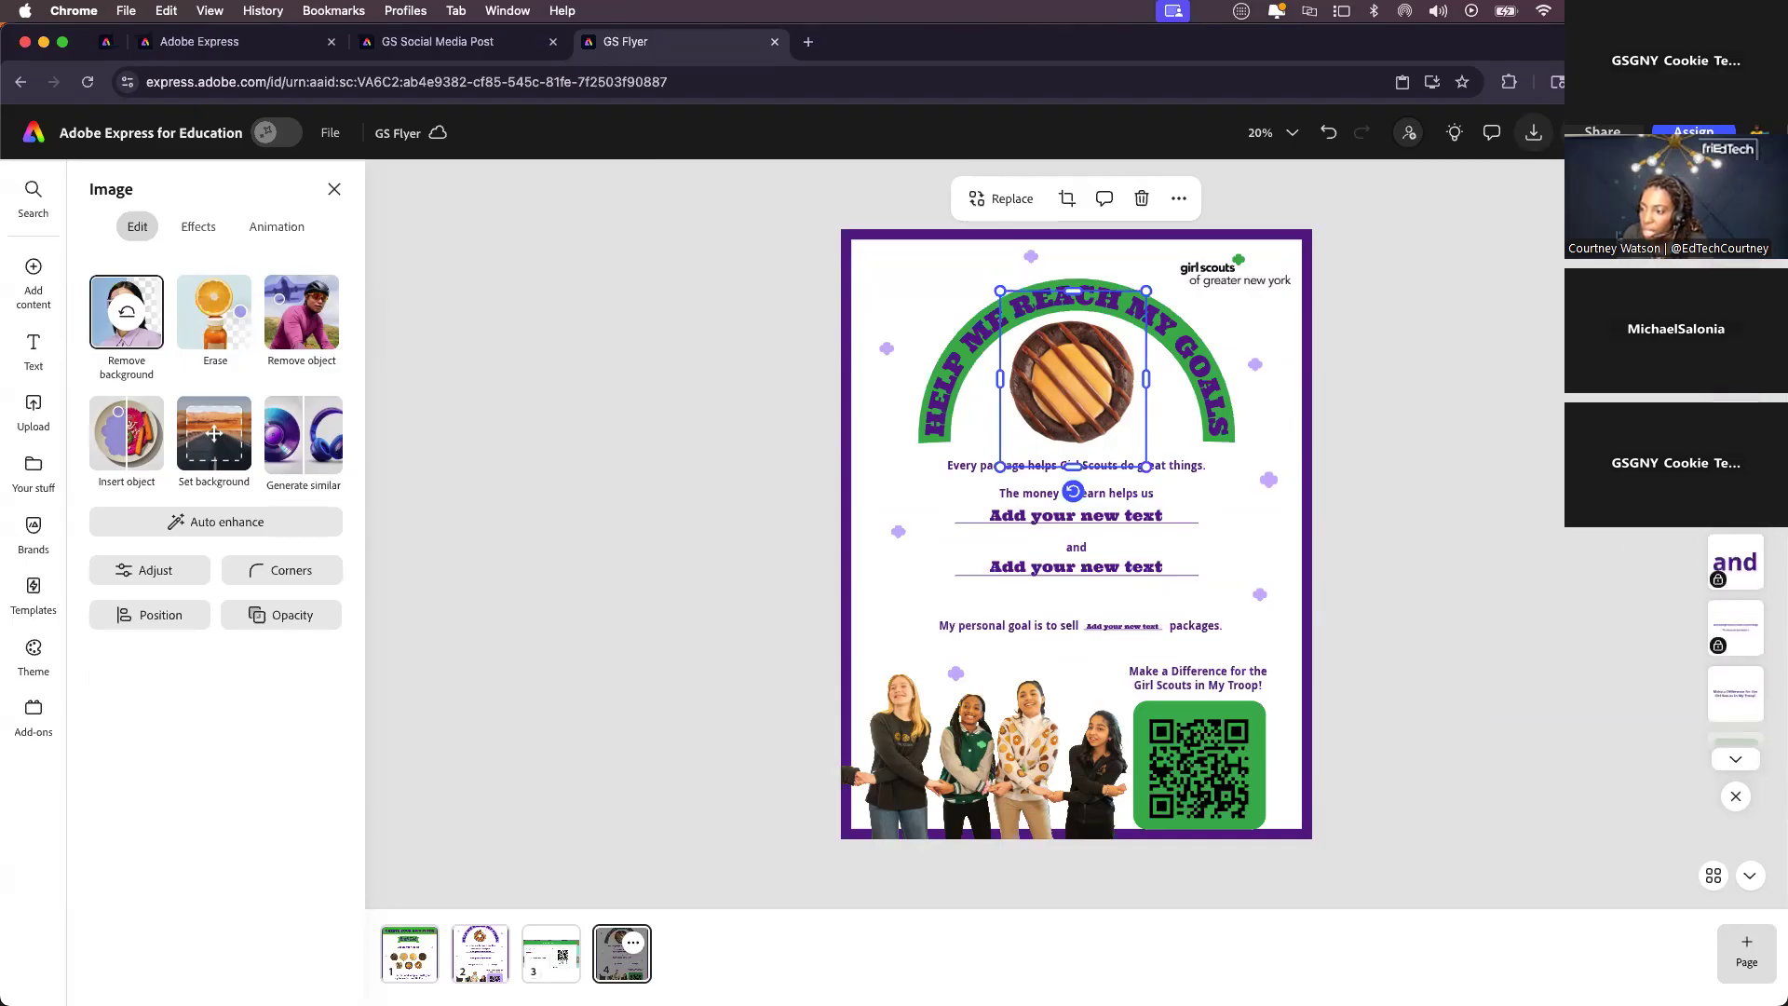
left_click(1735, 382)
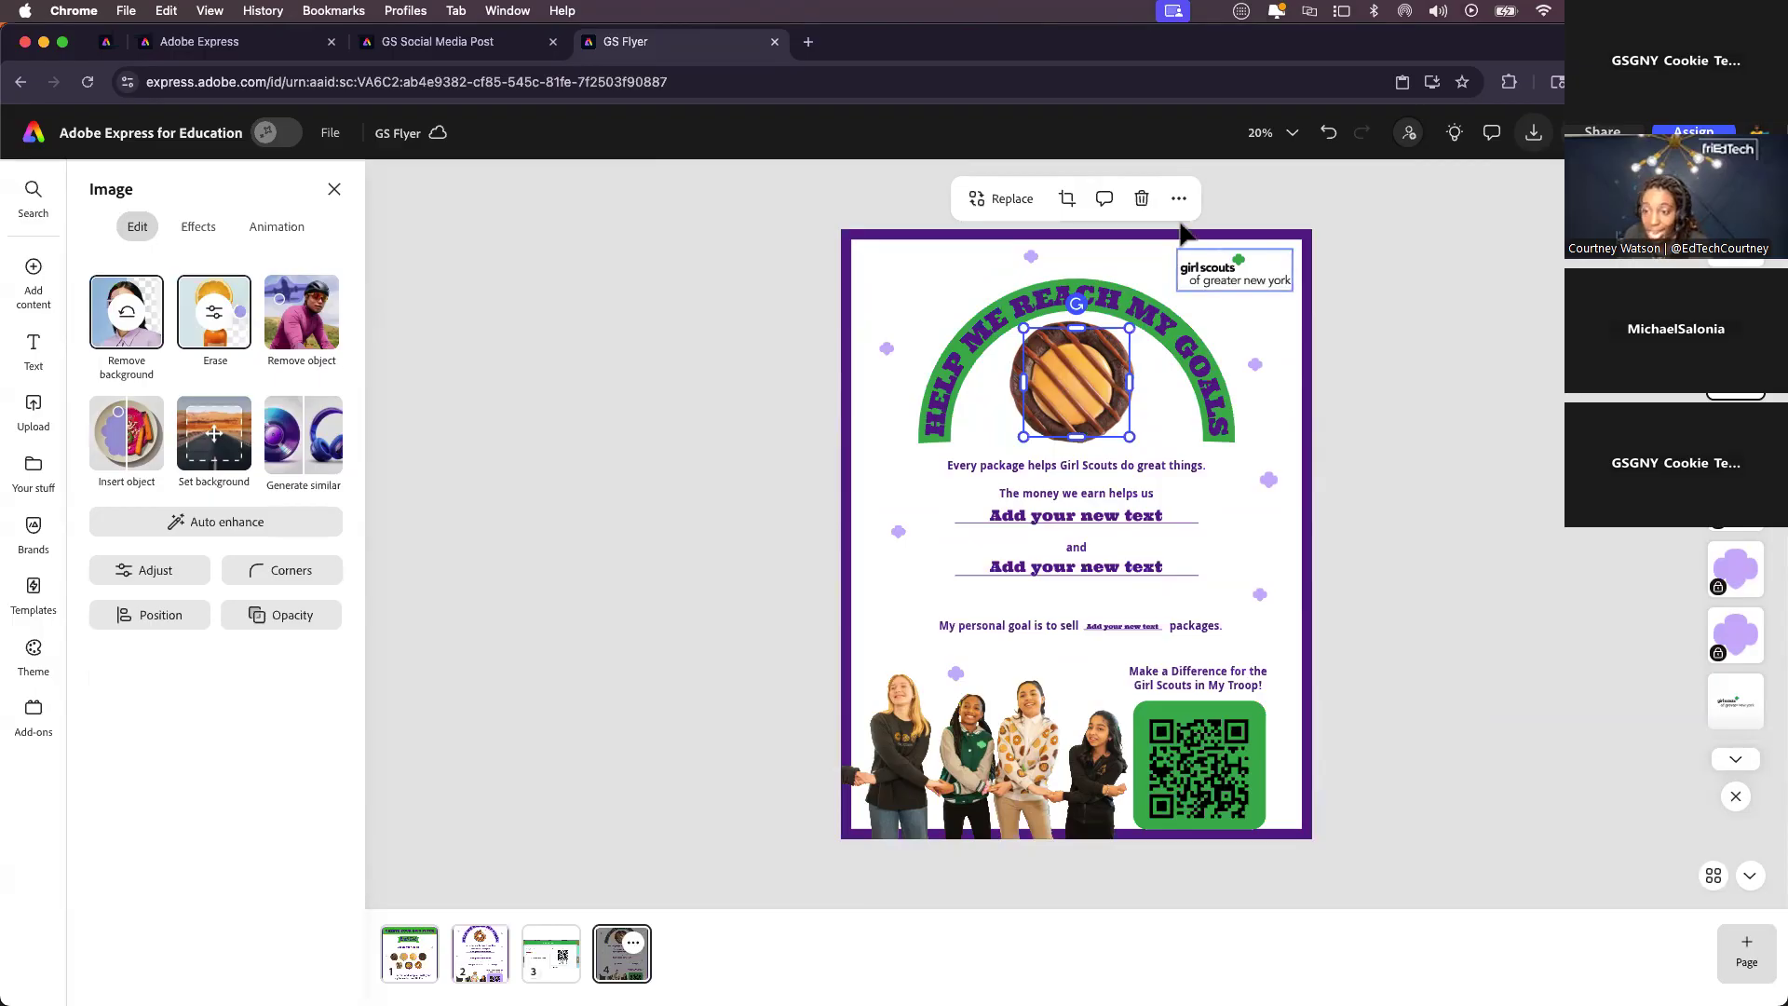
left_click(1142, 200)
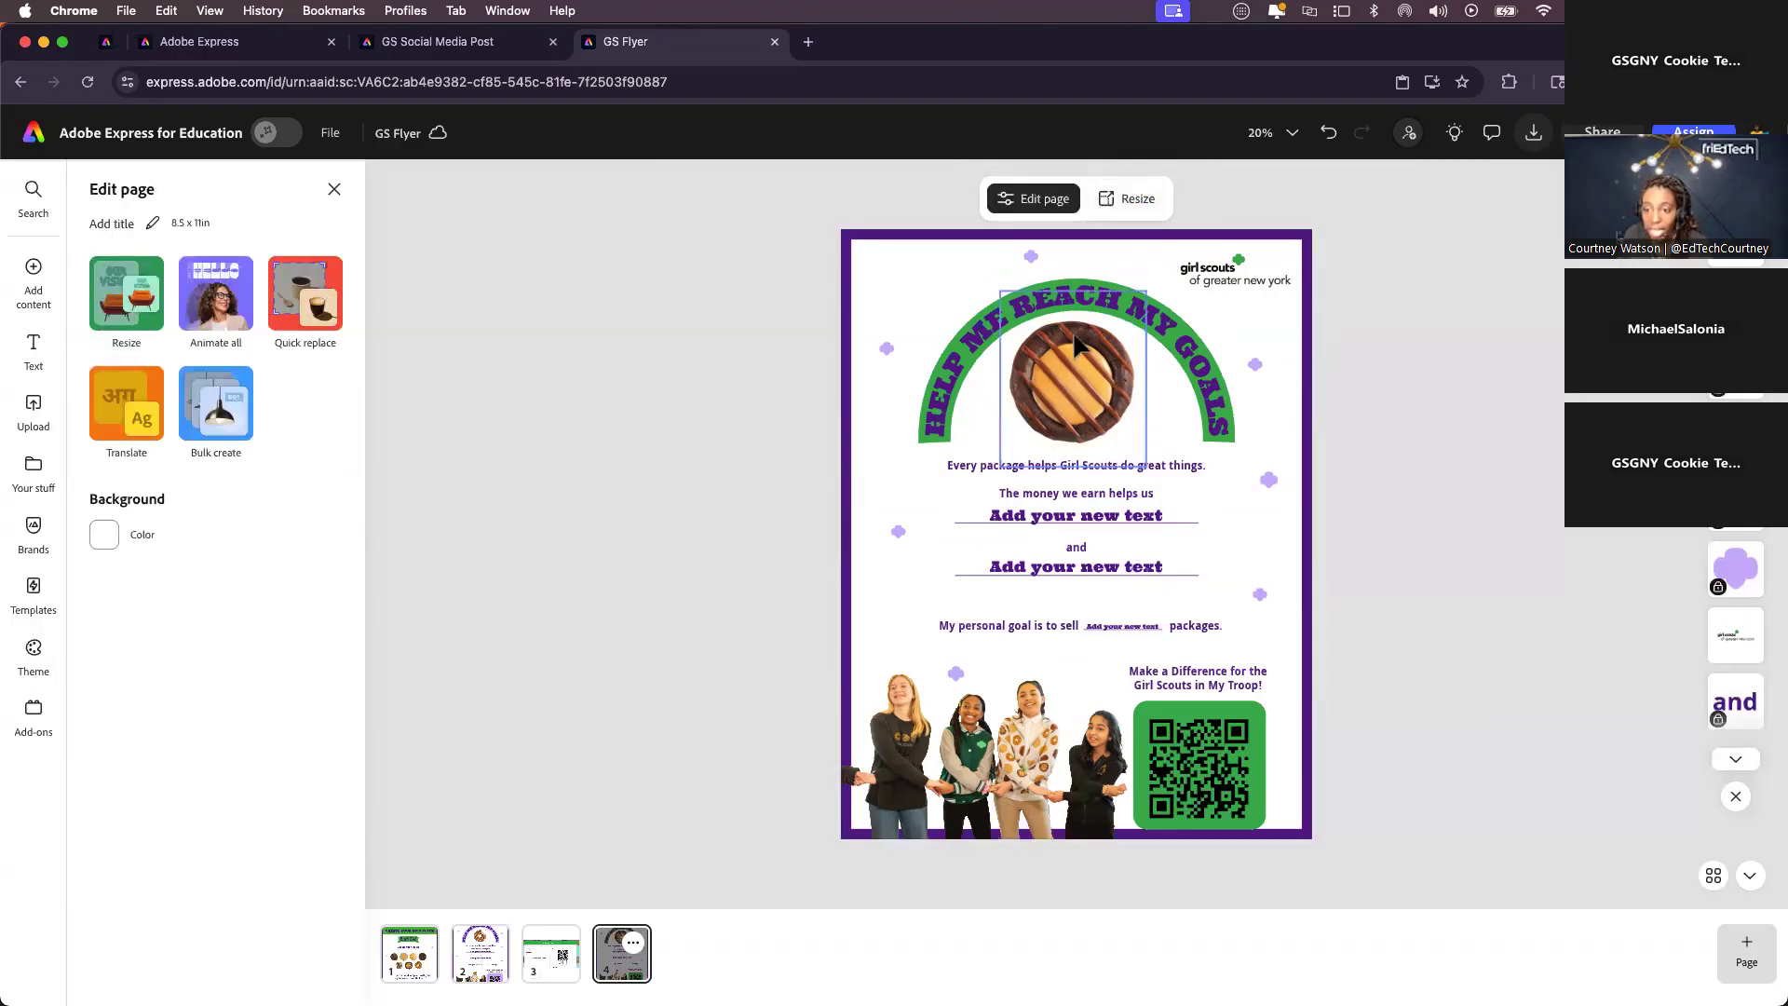
- Replace the placeholder text under "The money we earn helps us" on page 4 with "do fun activities as a troop"
left_click(1036, 516)
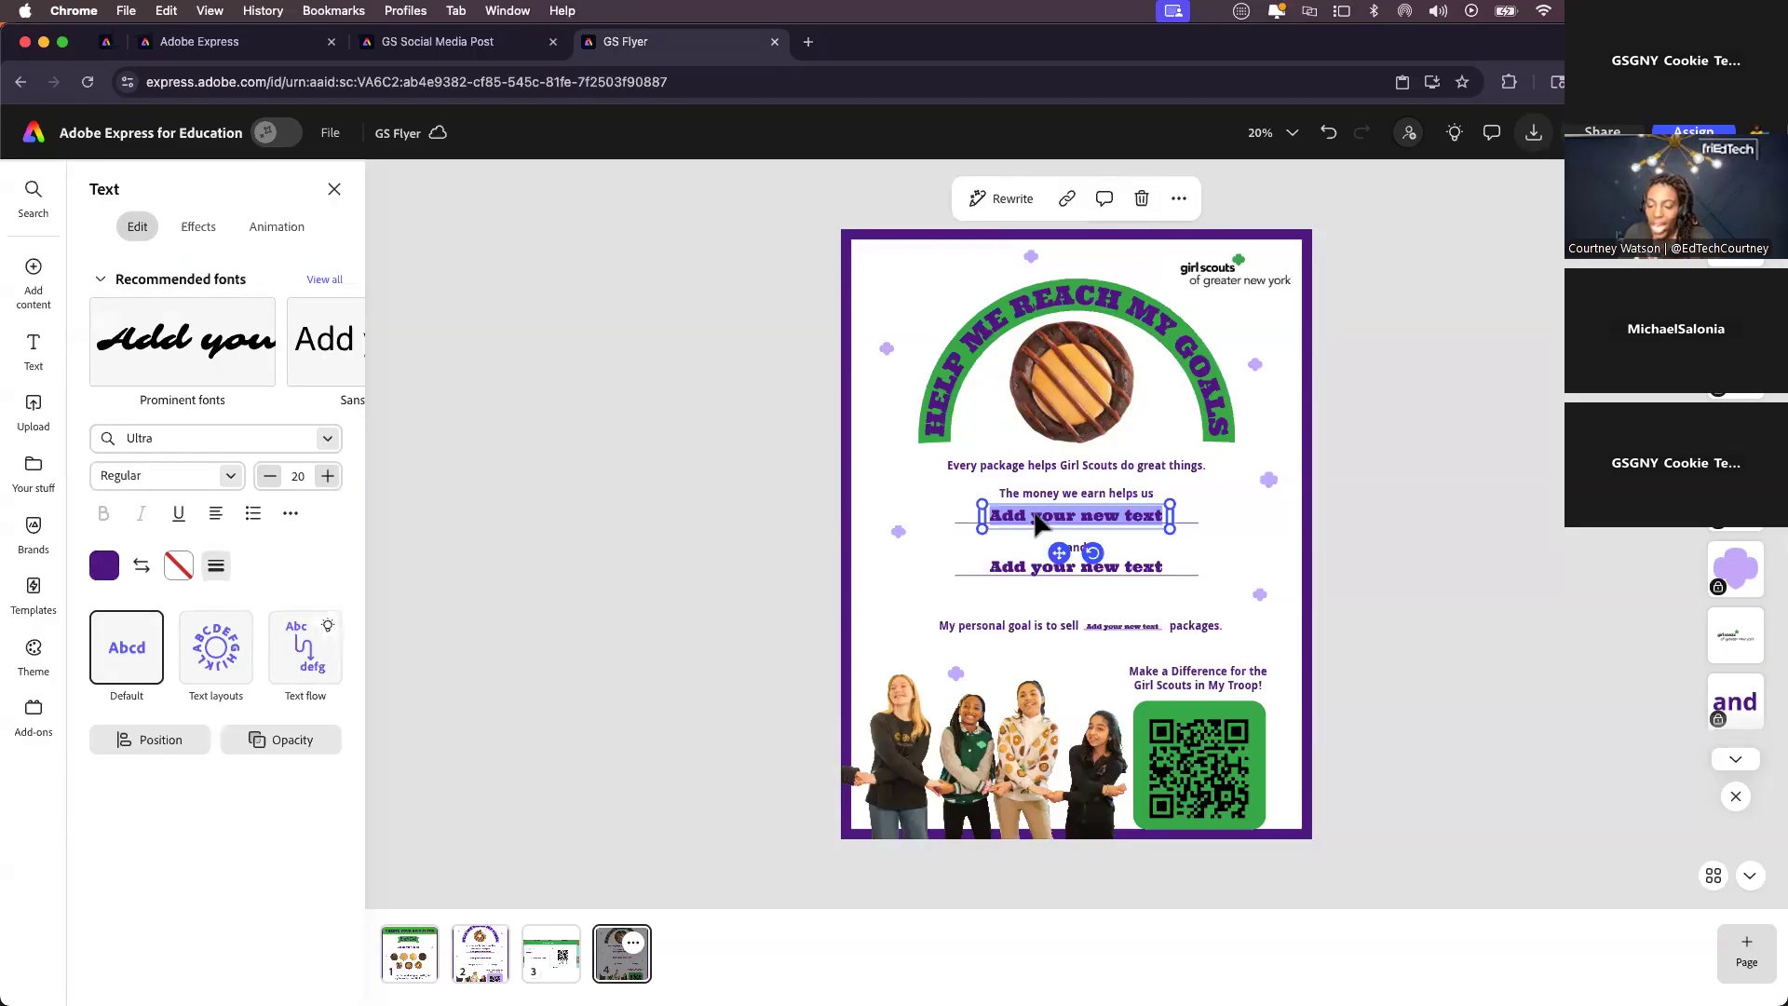
left_click(1035, 518)
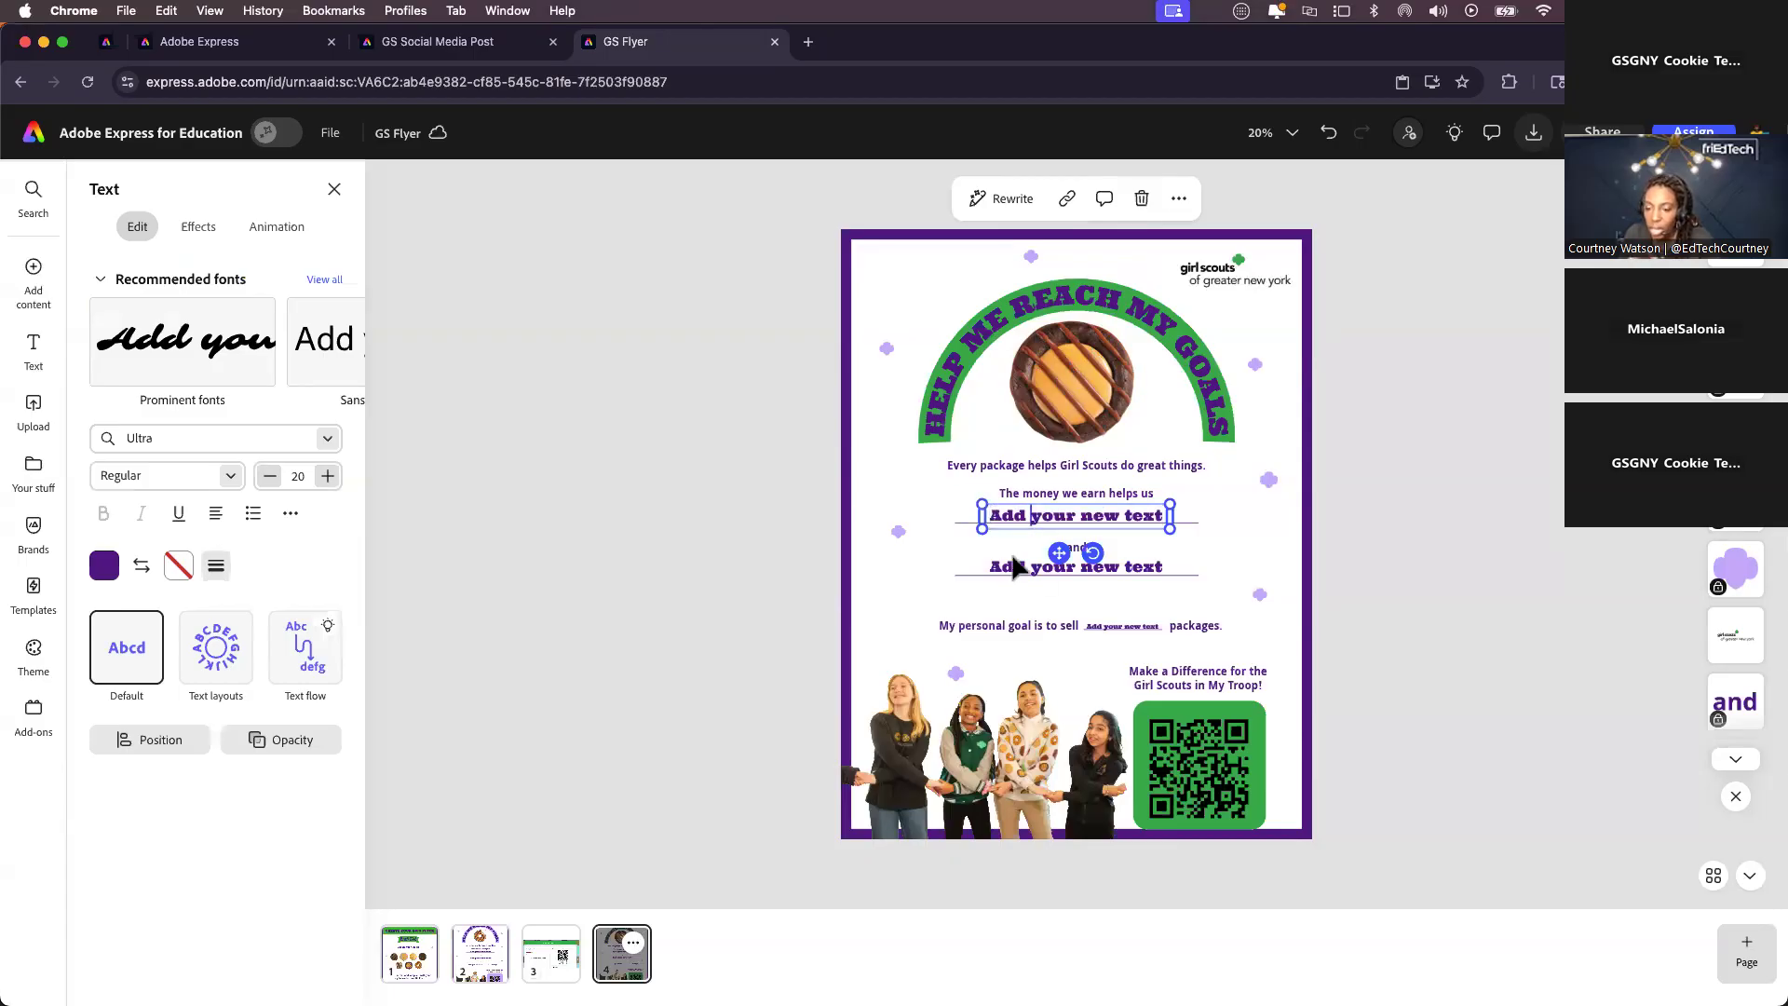
left_click(1029, 528)
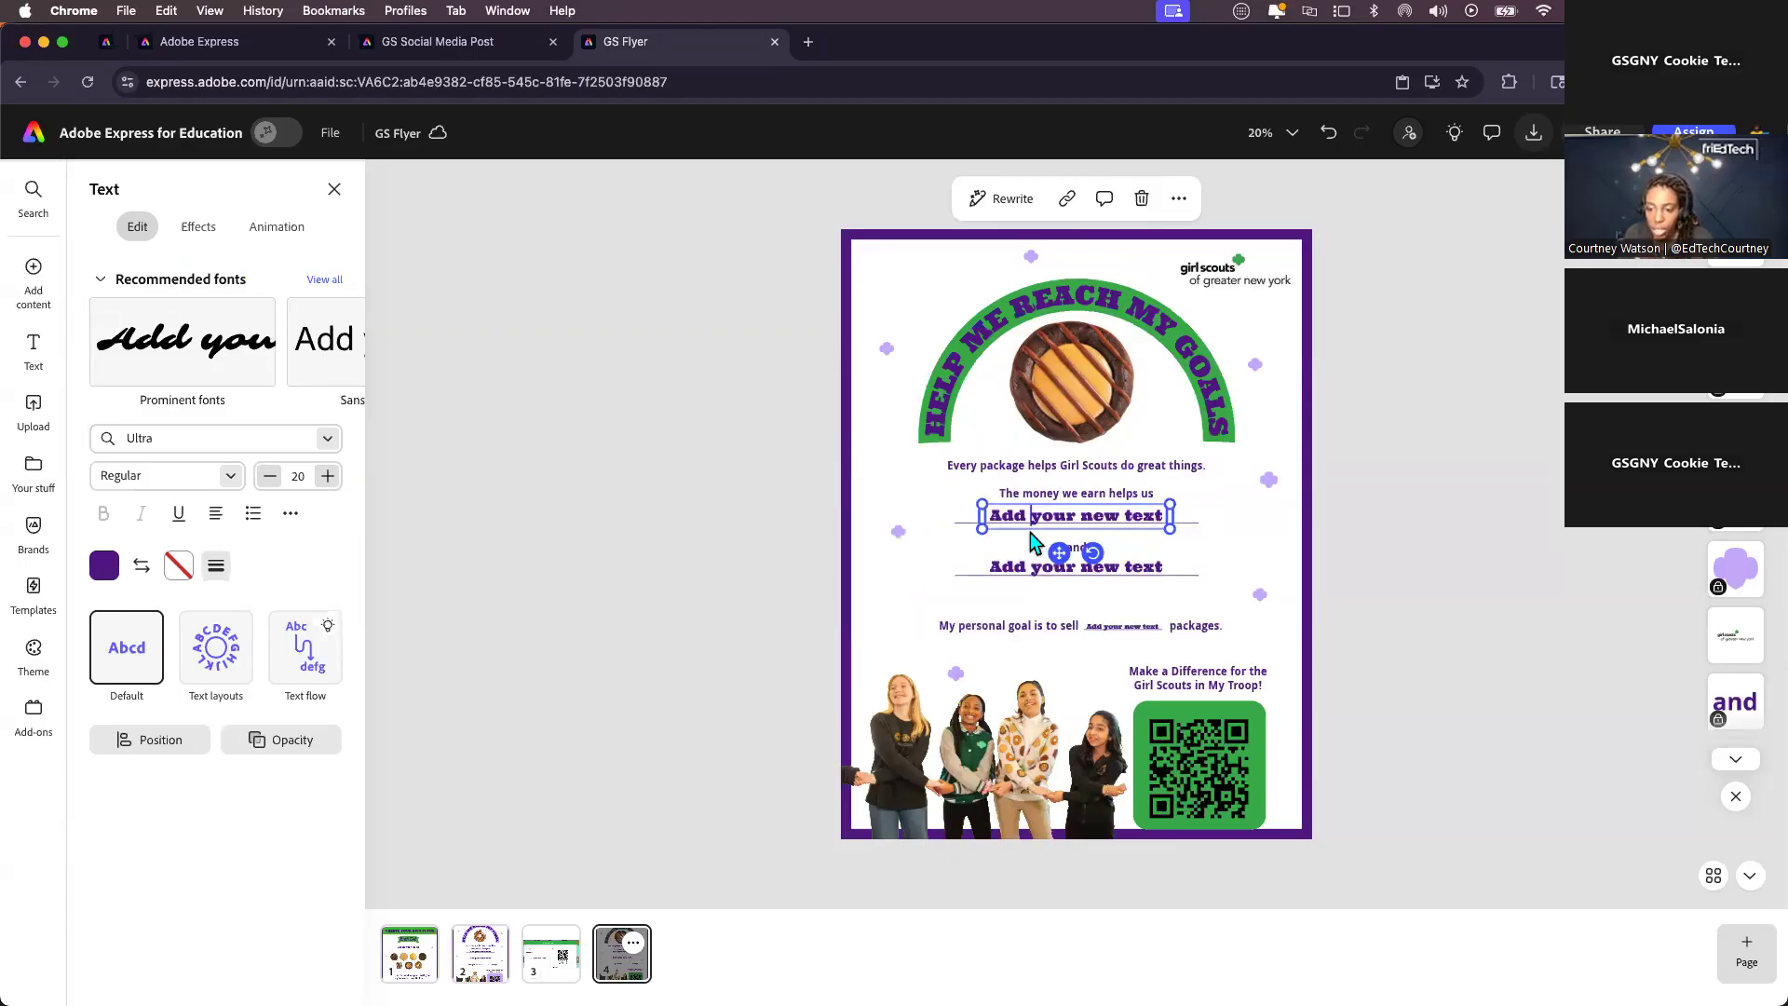
scroll(1030, 533, "up", 2)
scroll(1030, 533, "up", 3)
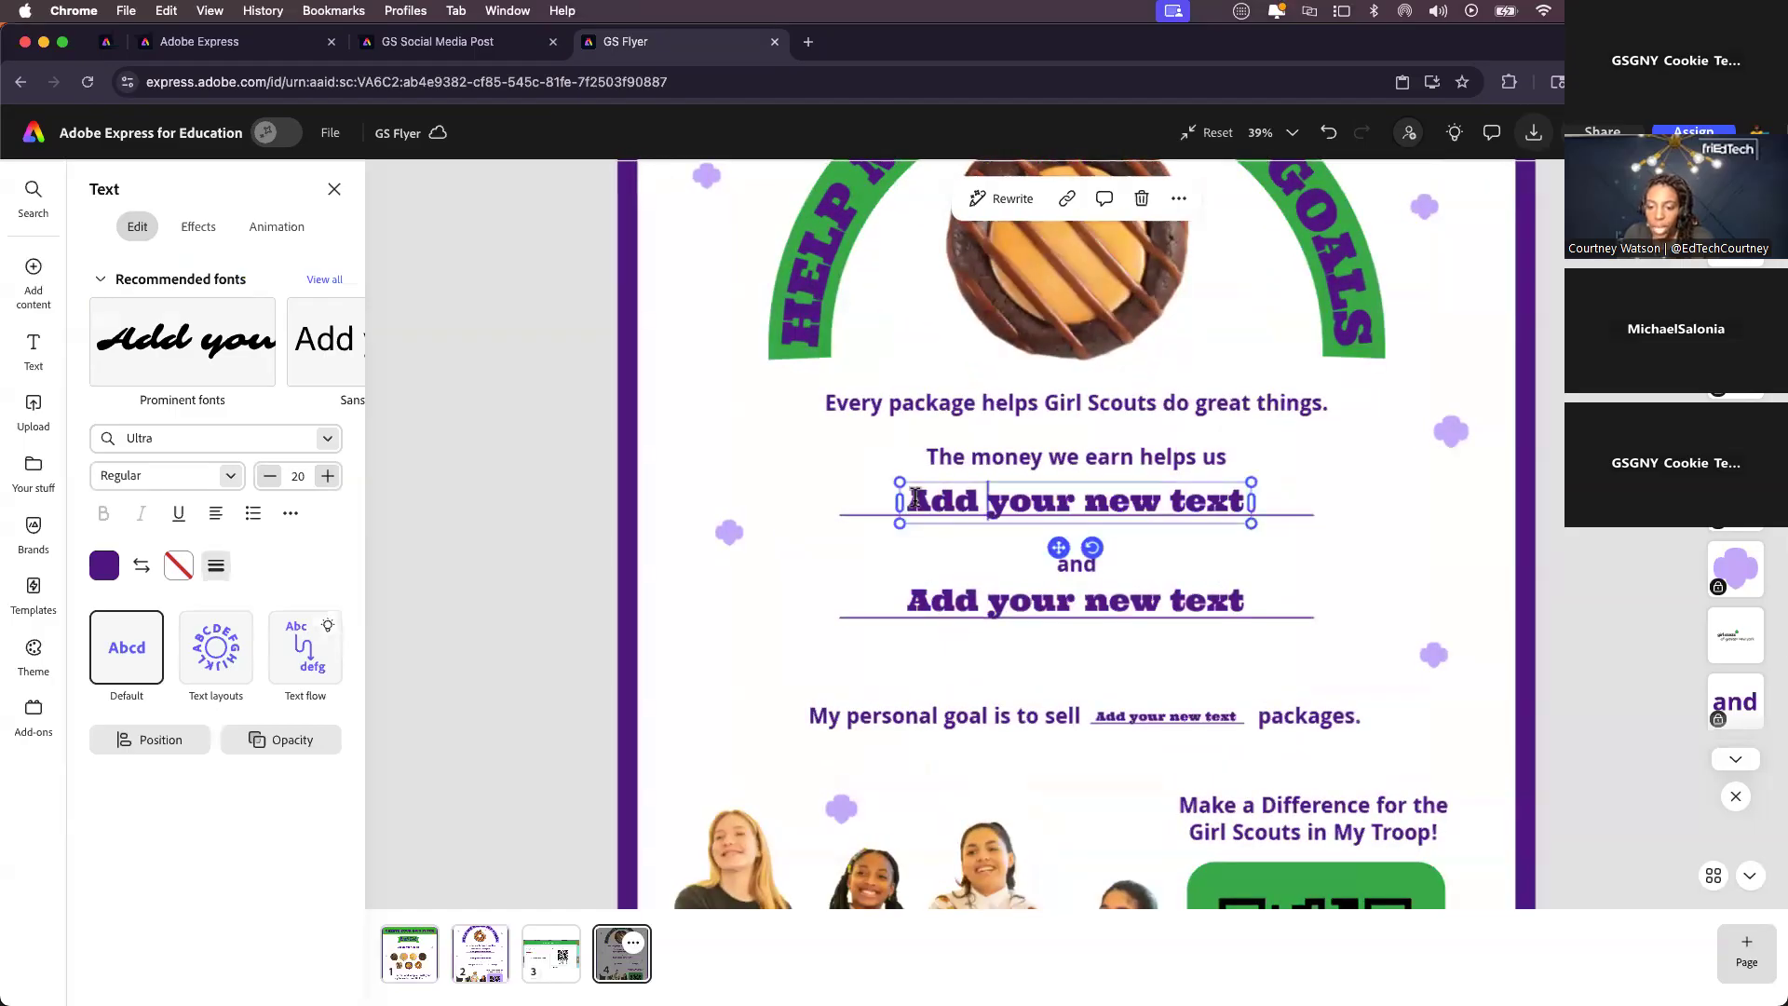
left_click_drag(908, 501, 1252, 498)
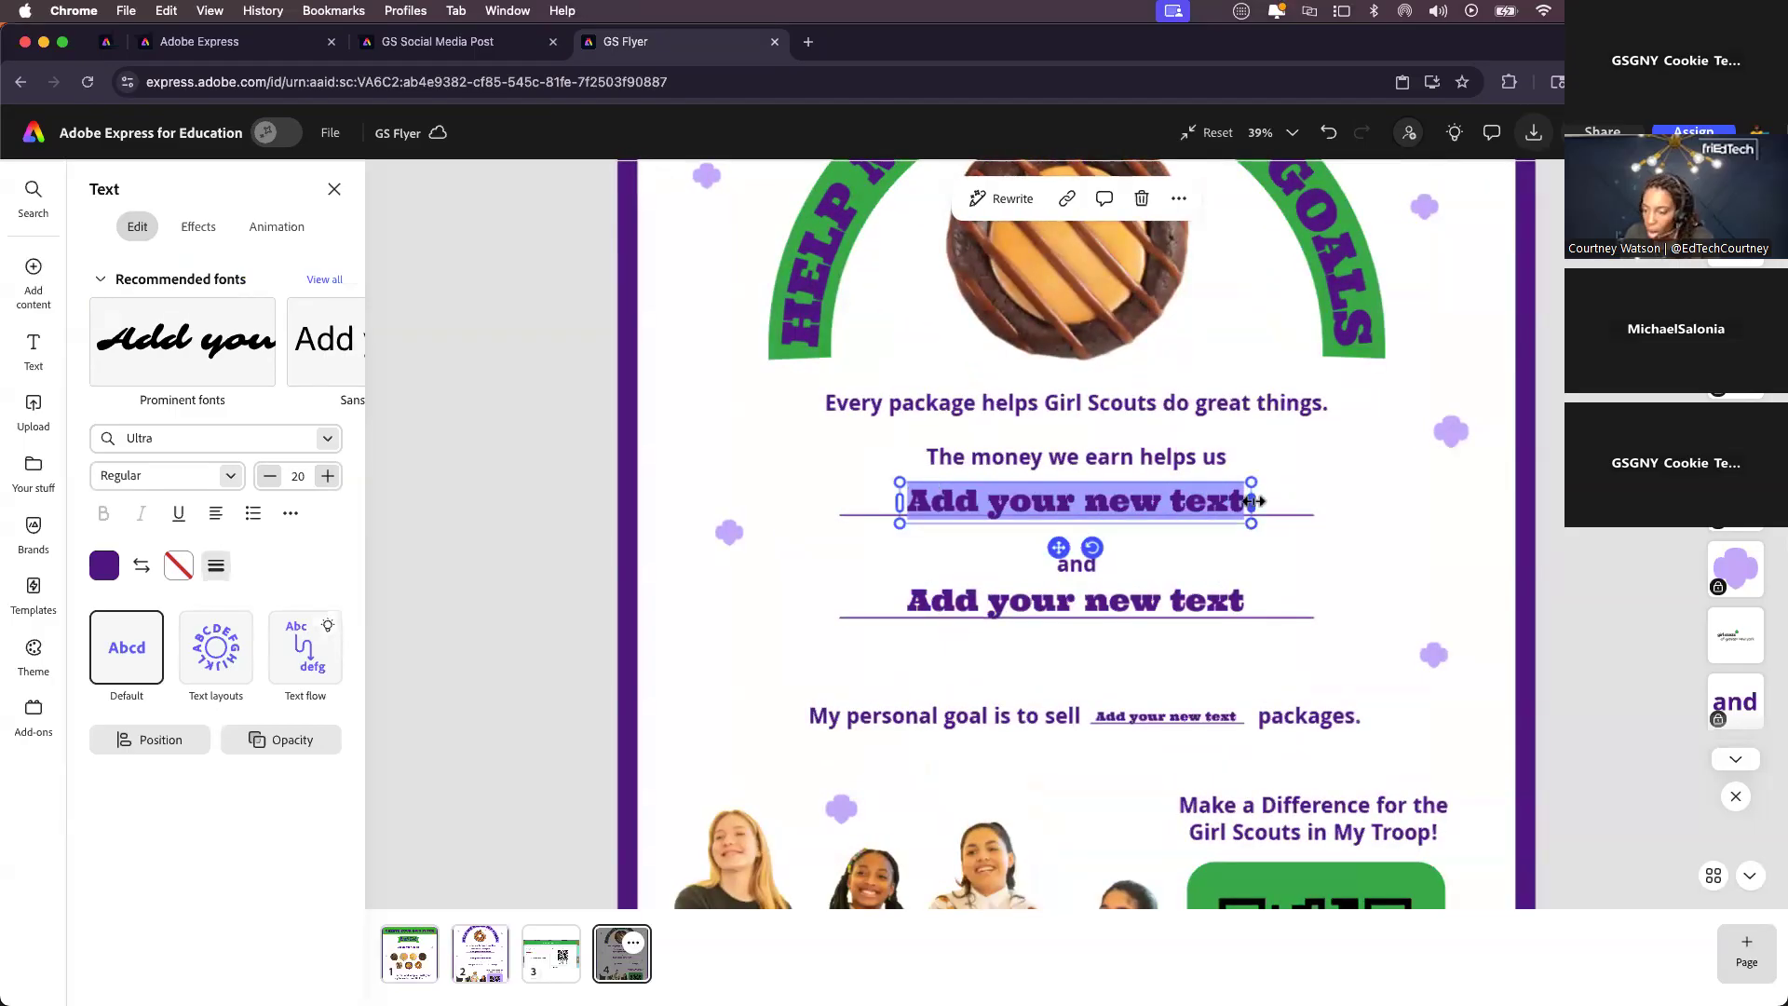
key("BackSpace")
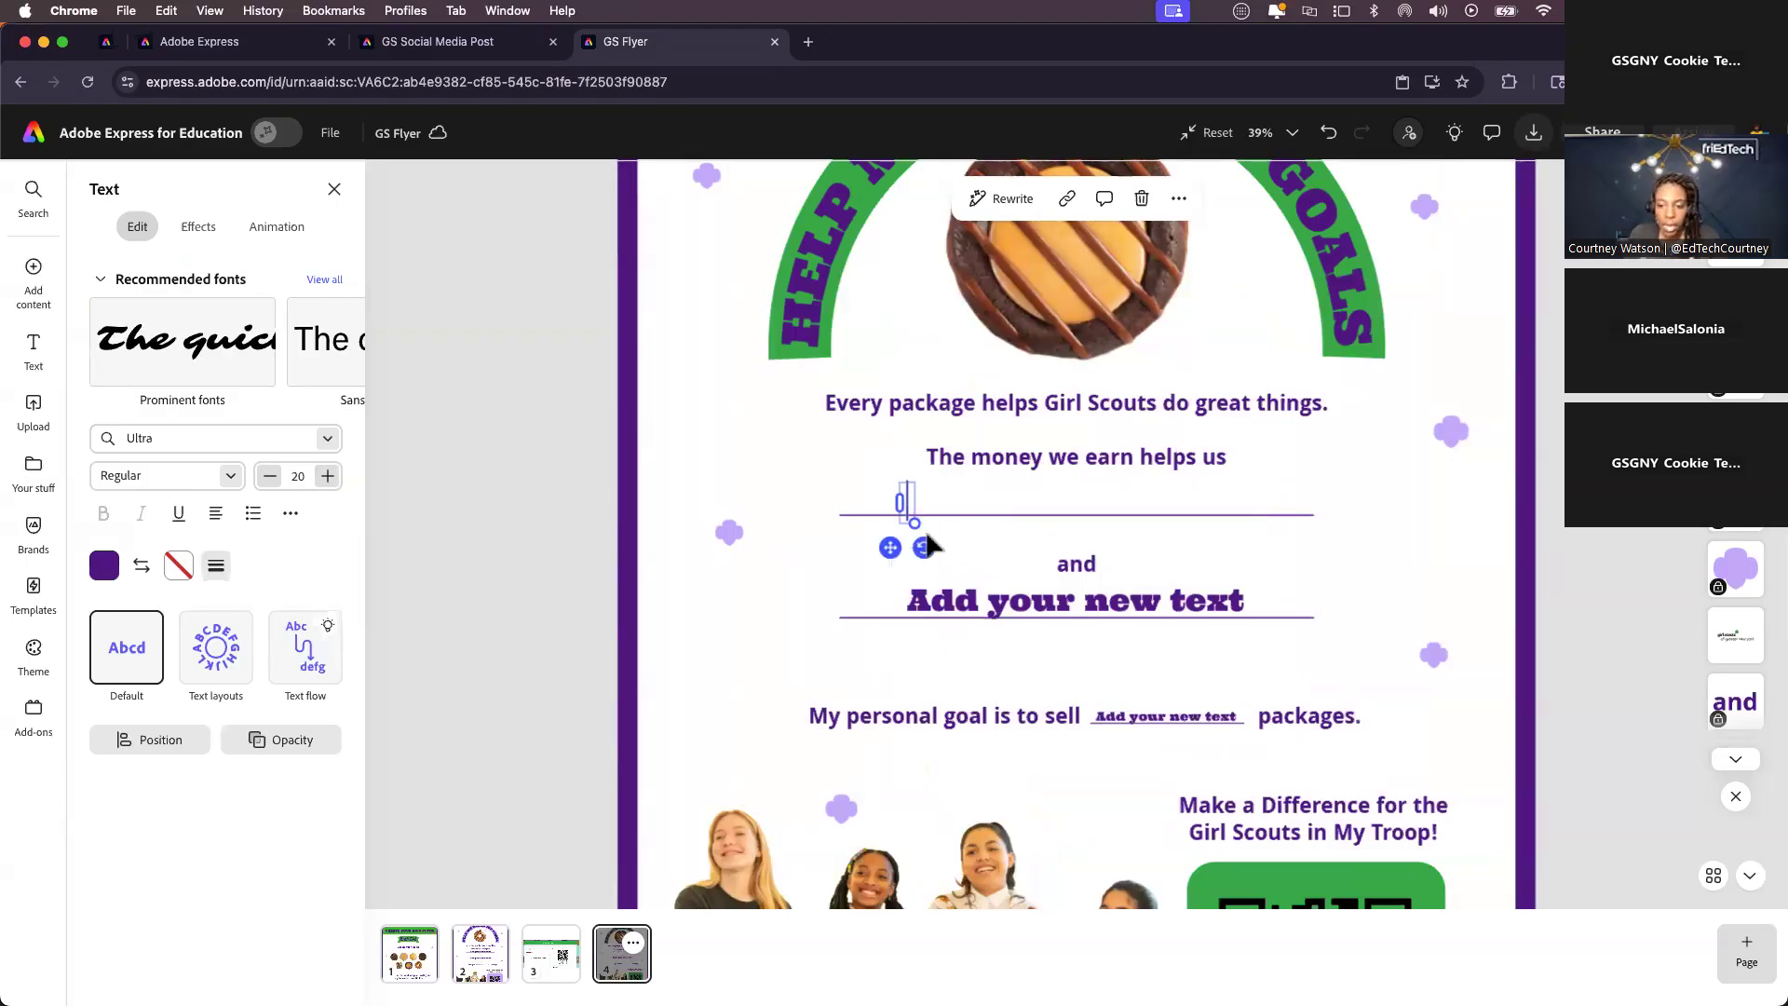
type("do")
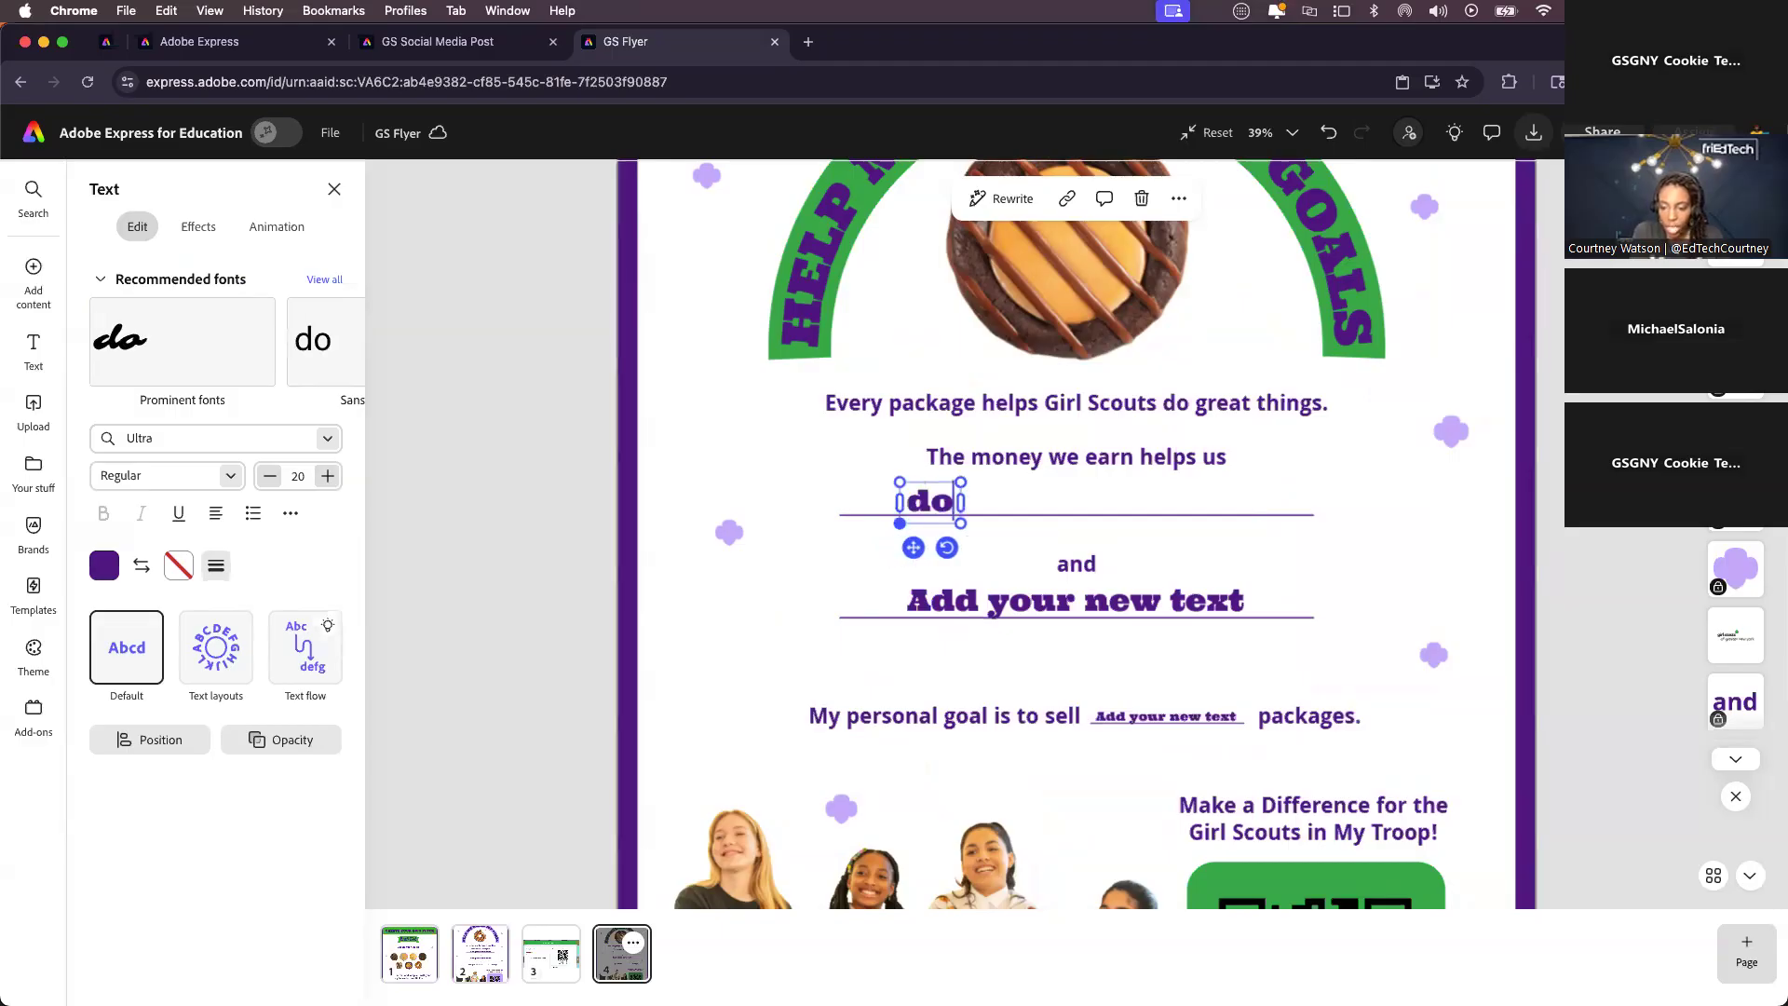
type(" fun activi")
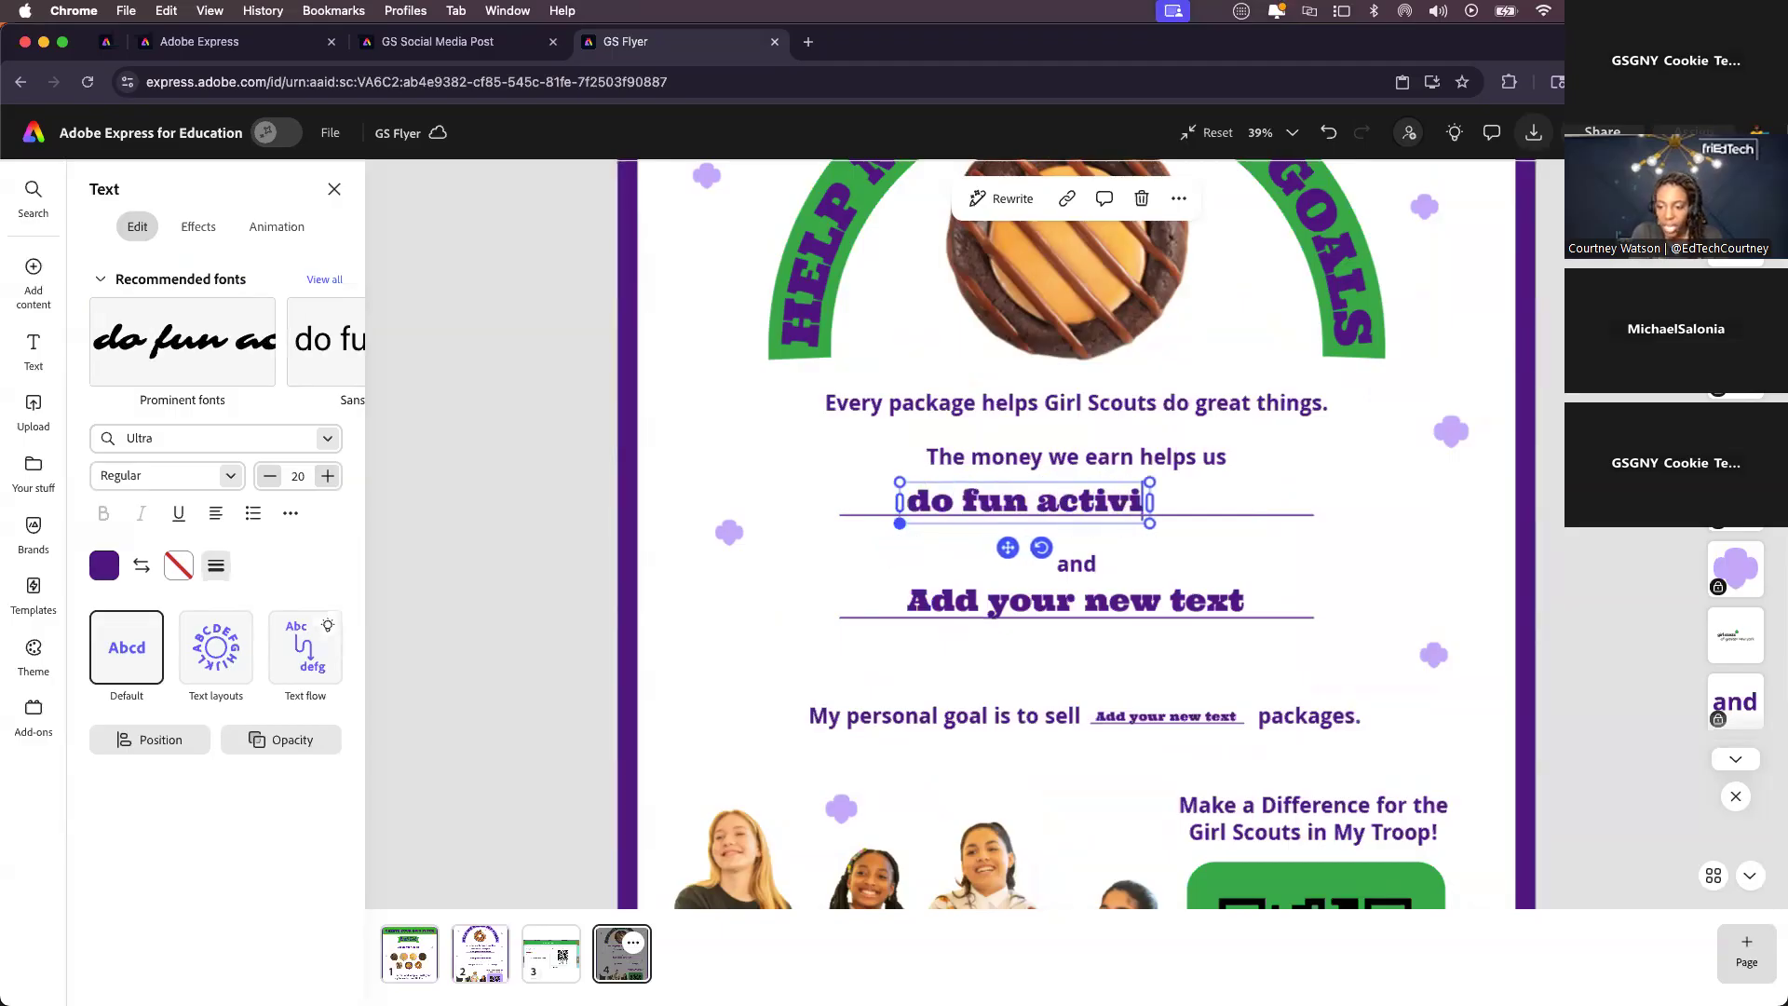
type("ties as a t")
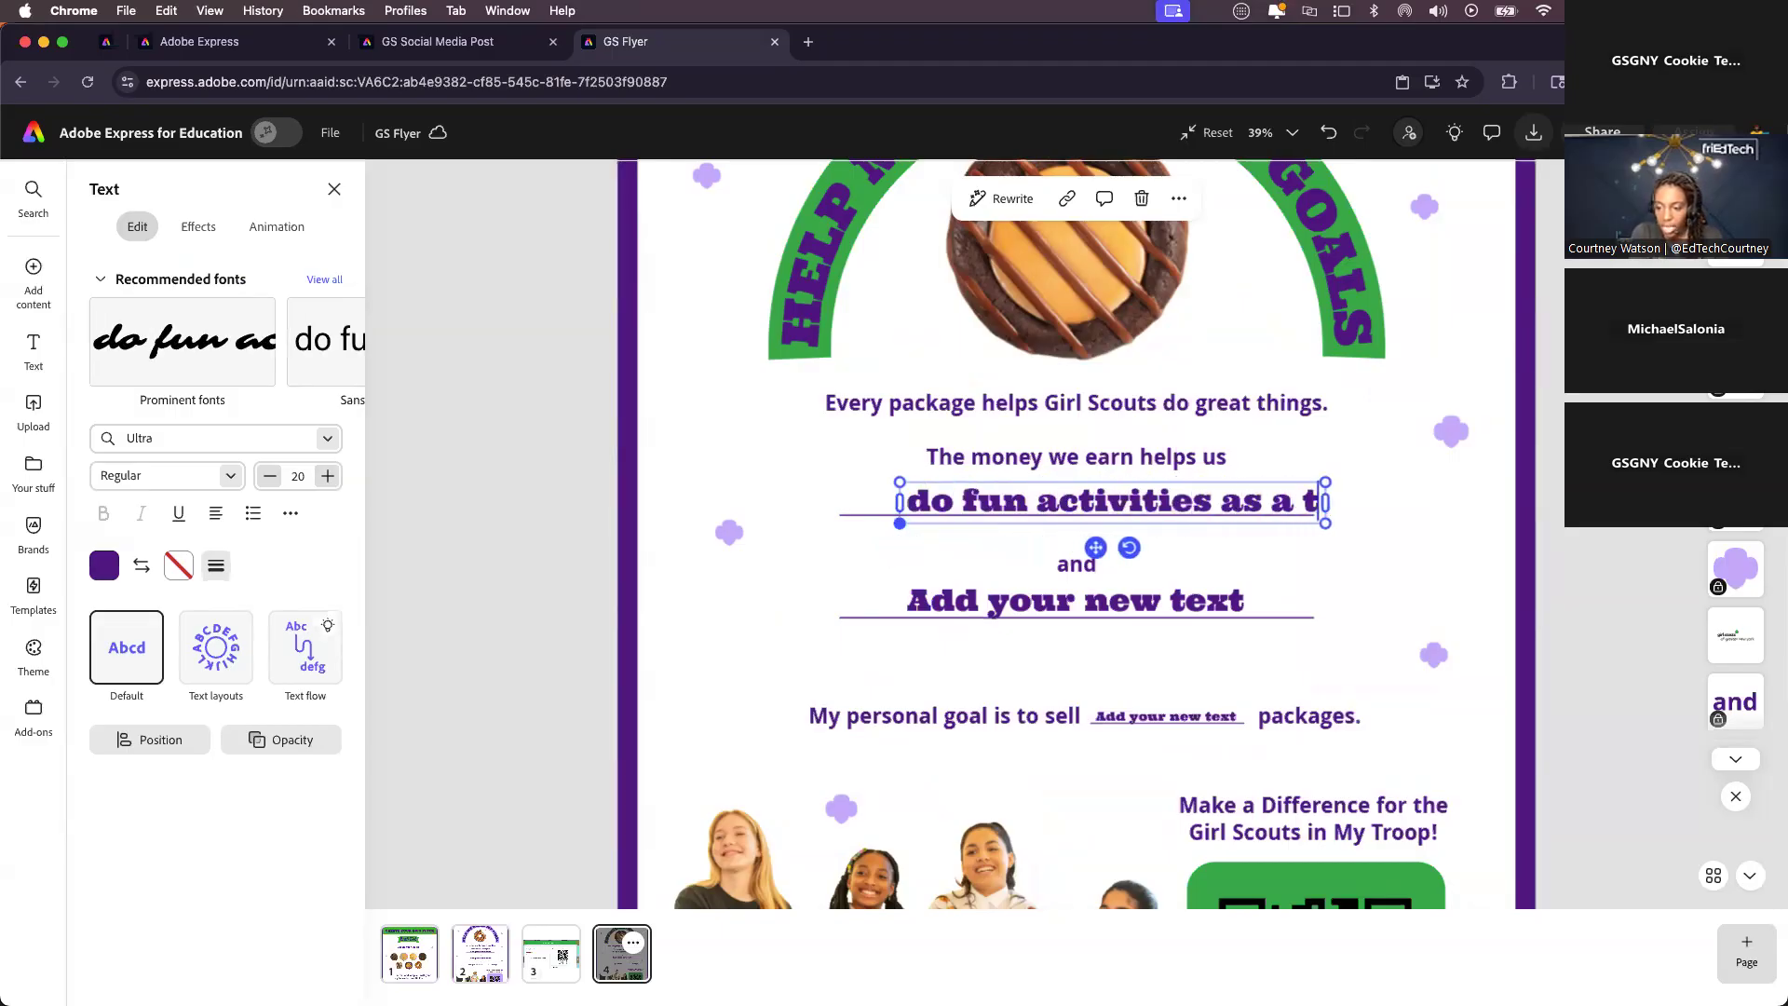
type("roop")
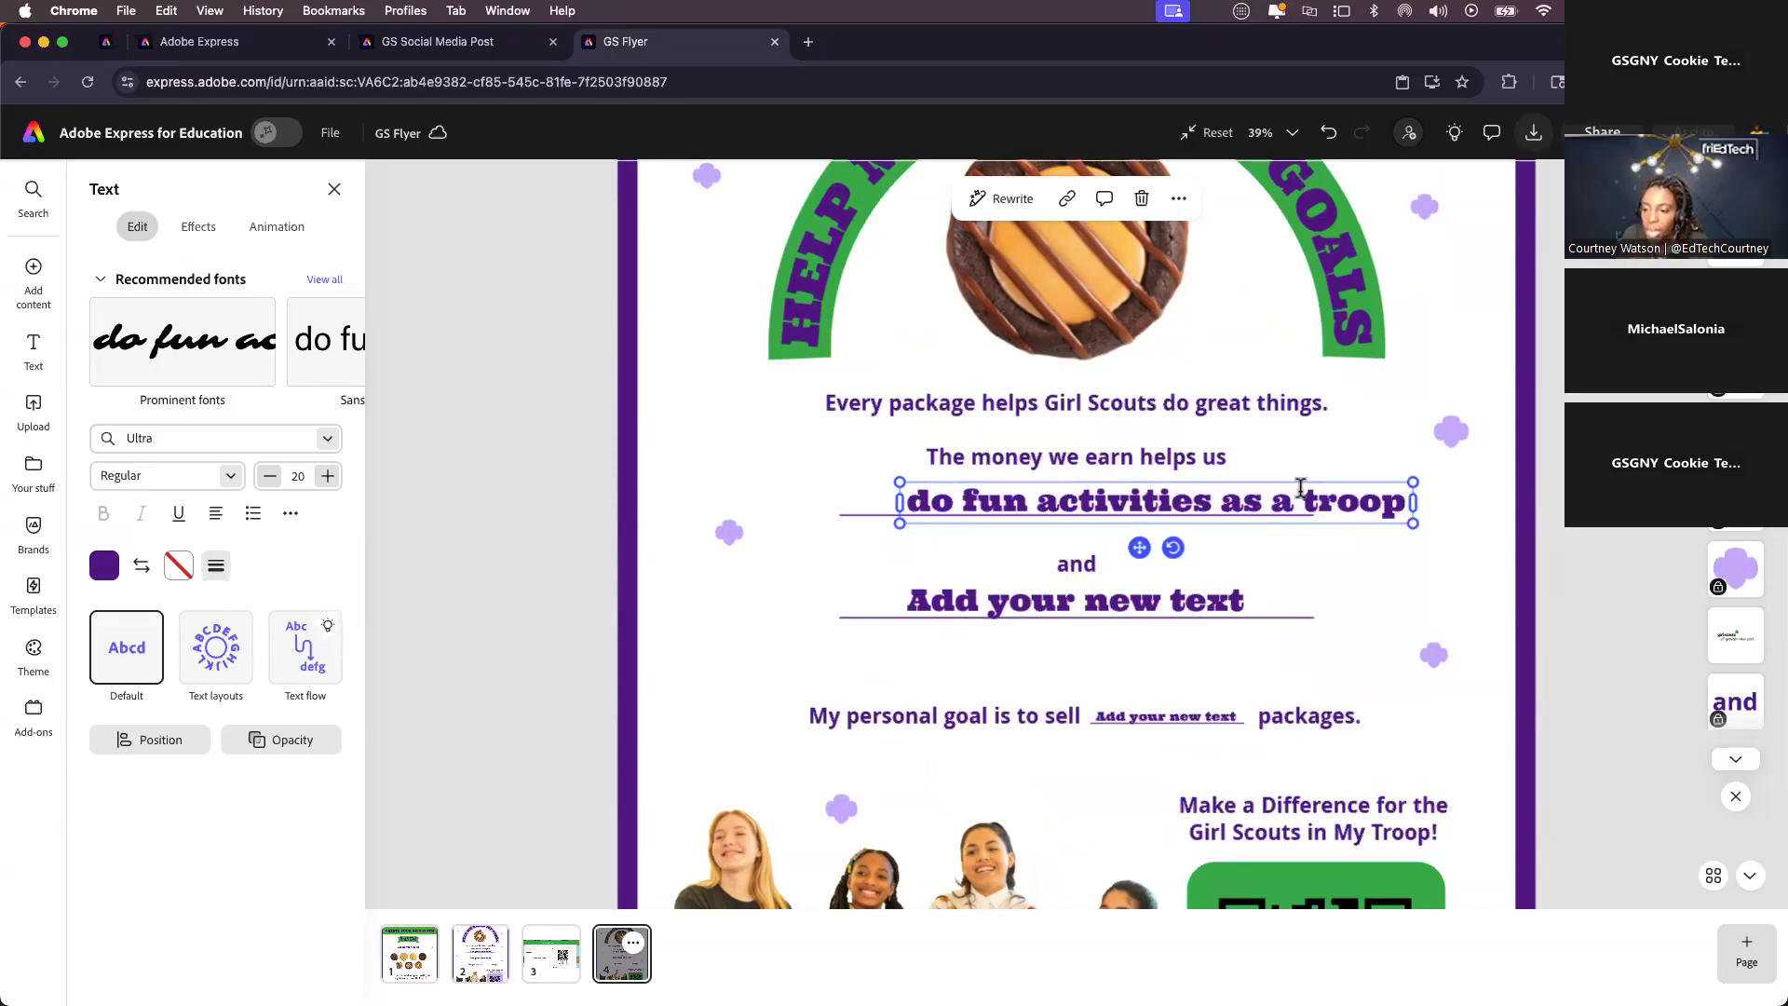
- Reduce the "do fun activities as a troop" text on page 4 to size 18 and align it over its underline
key("Escape")
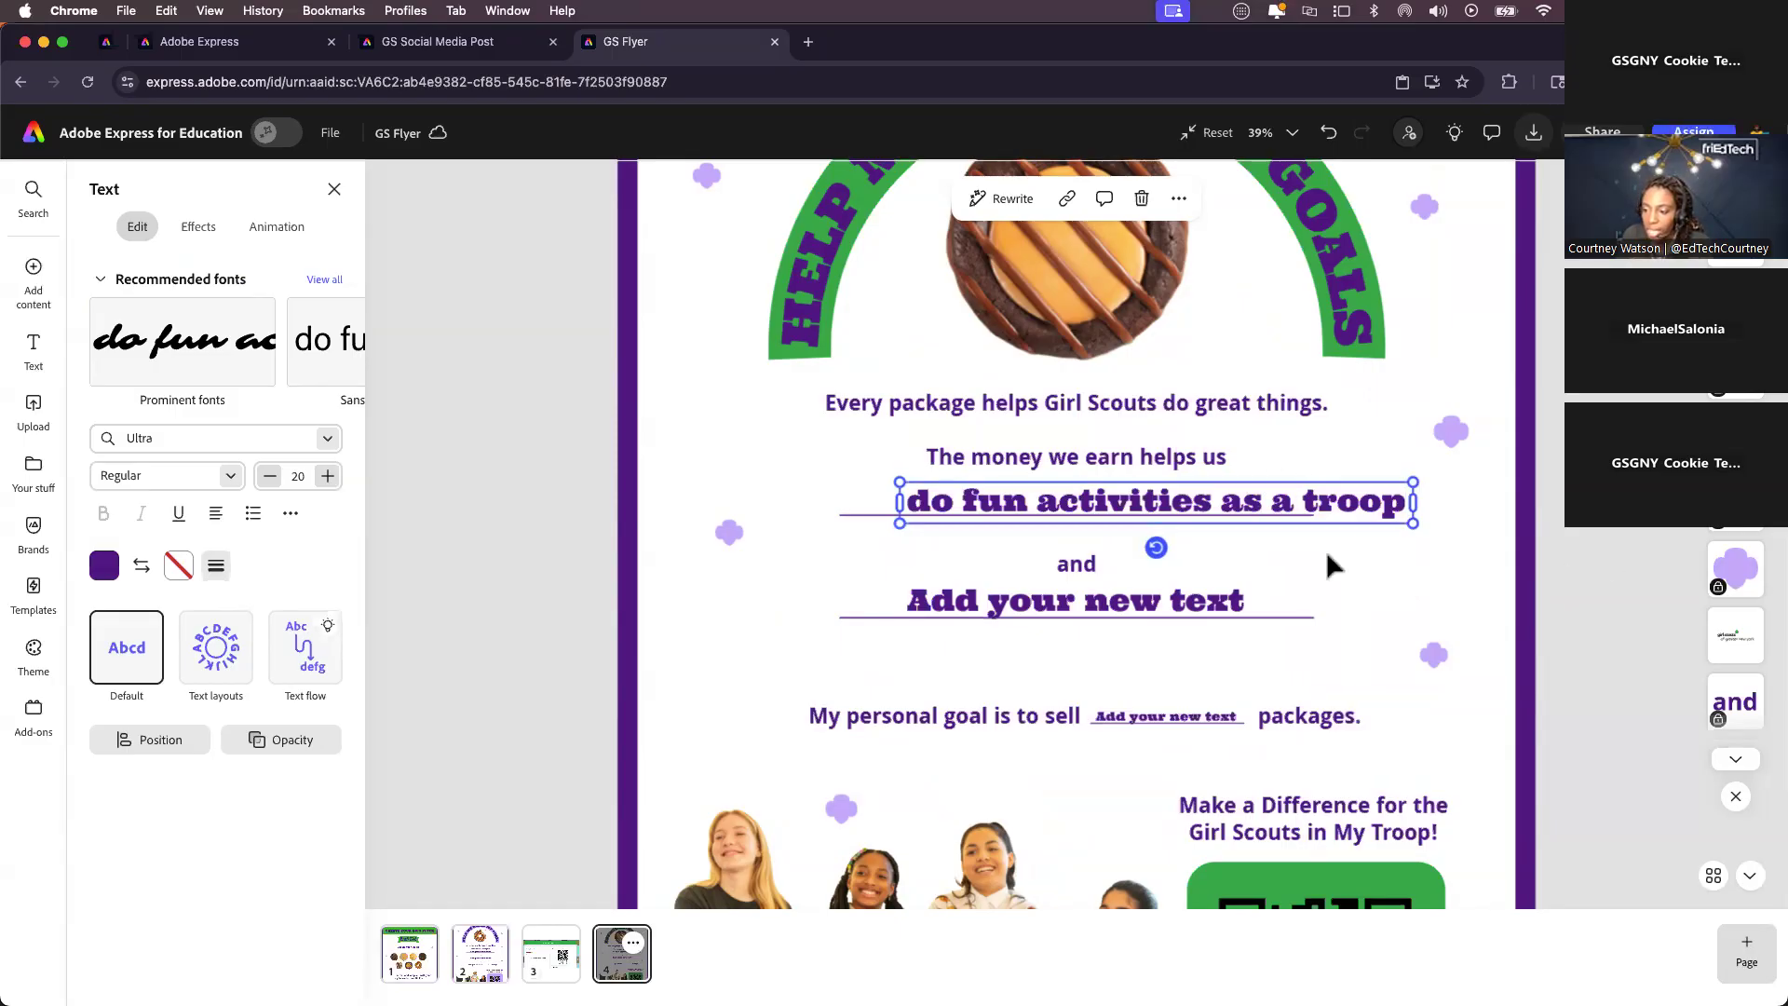
key("super+minus")
left_click(1474, 540)
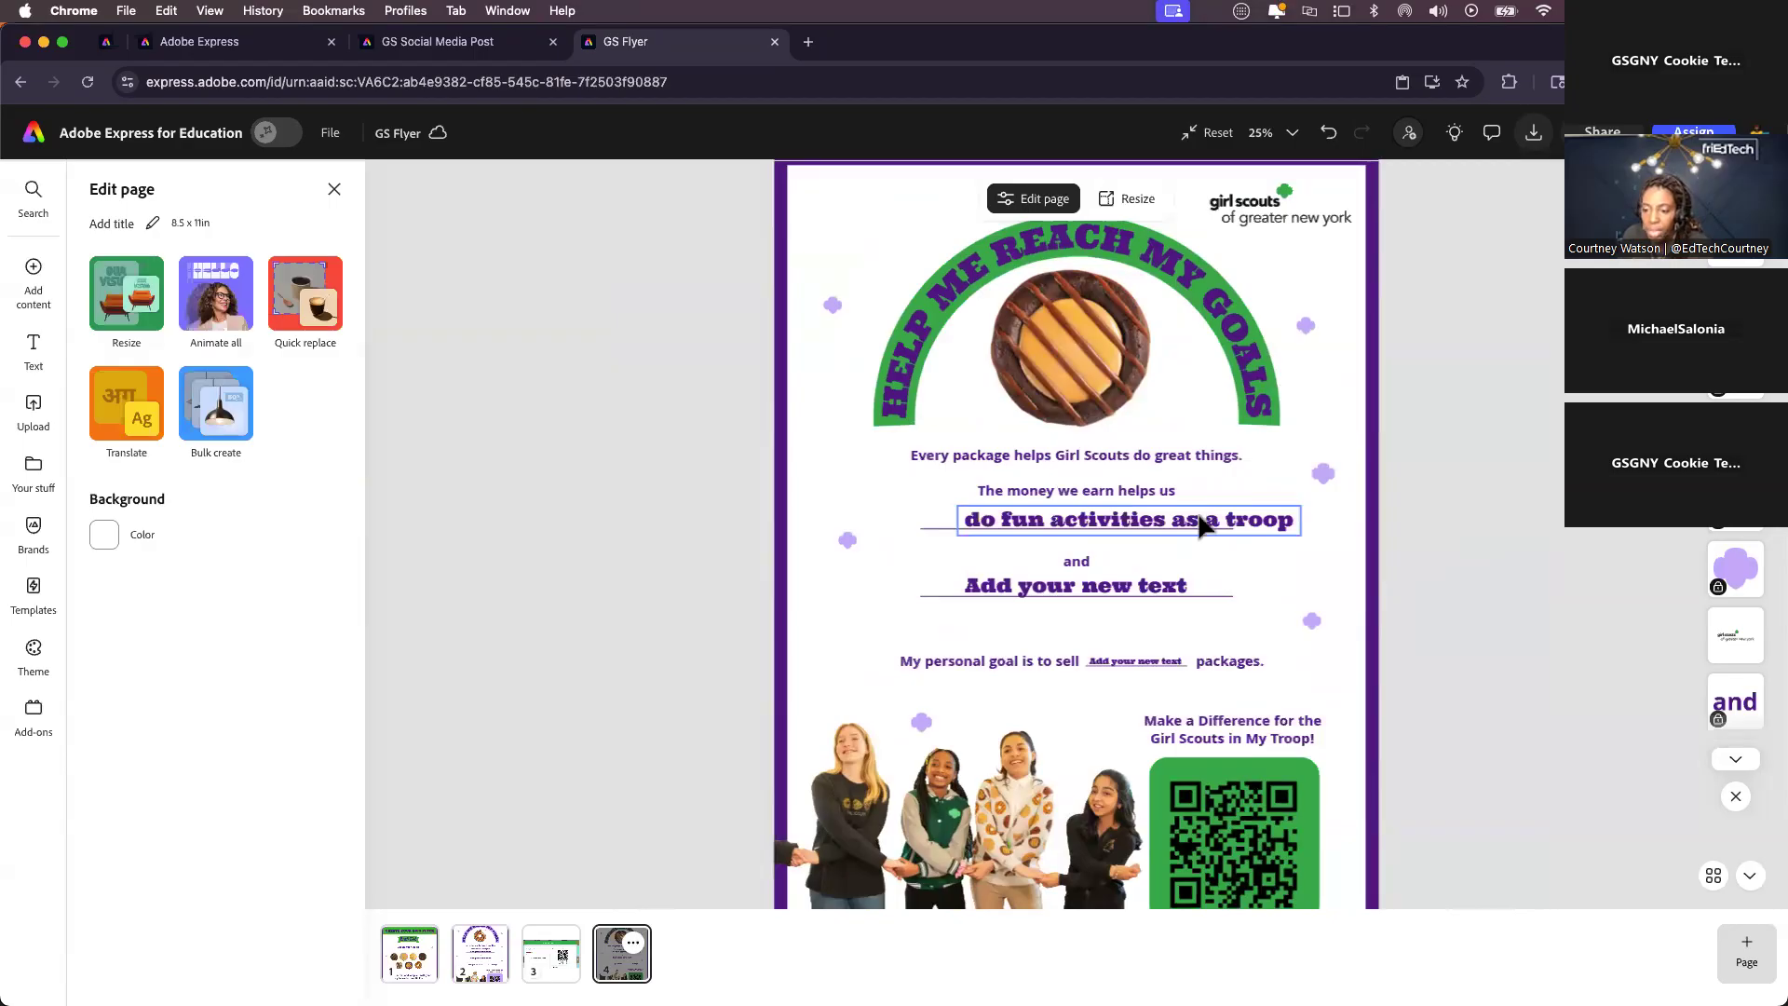
left_click(1158, 522)
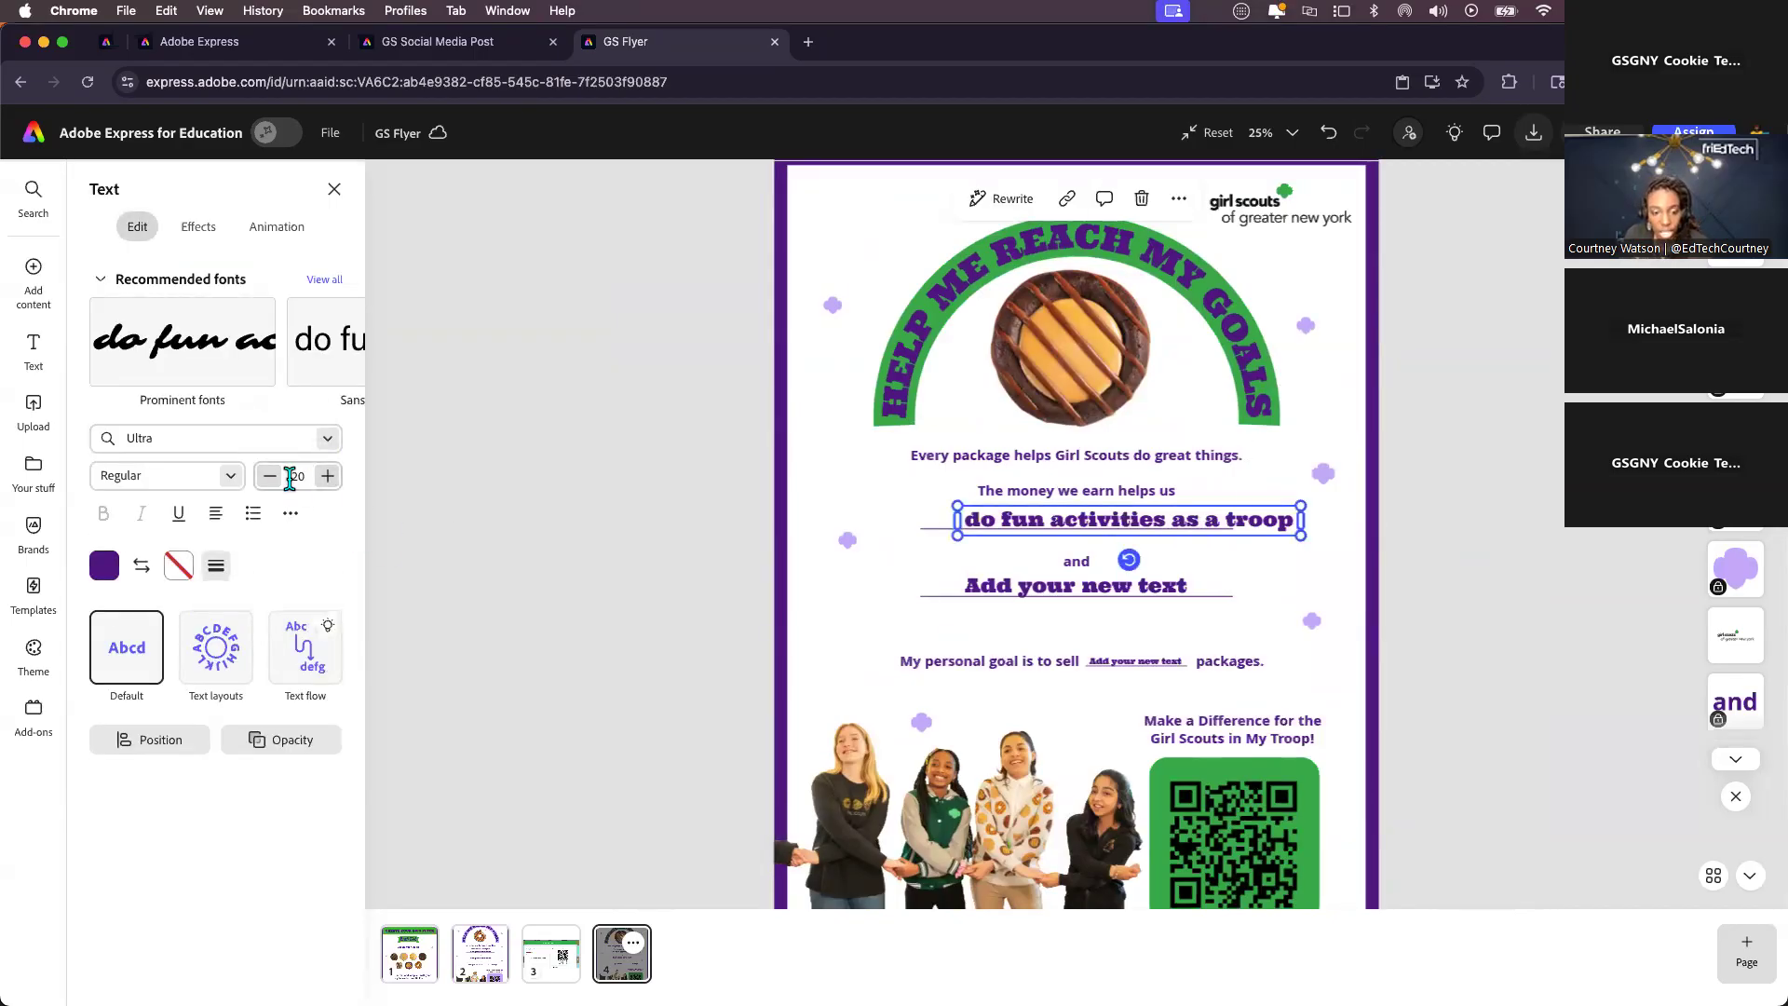
left_click_drag(1303, 536, 1267, 530)
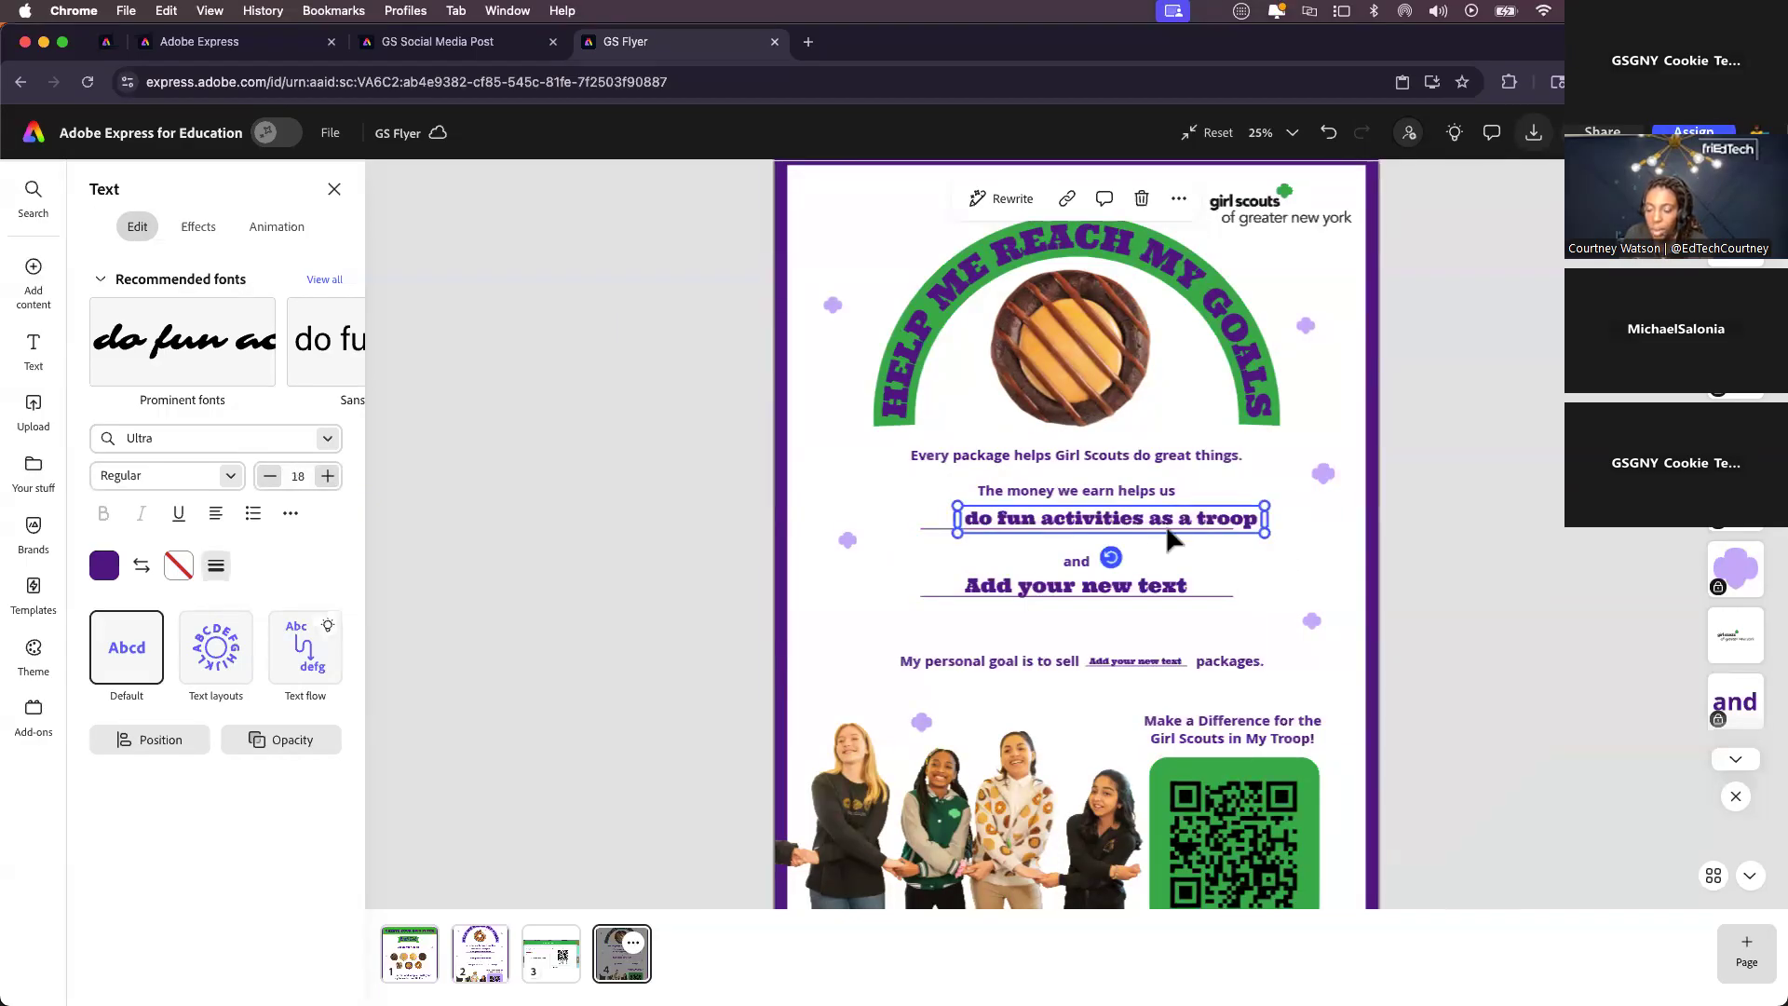
left_click_drag(1153, 524, 1116, 518)
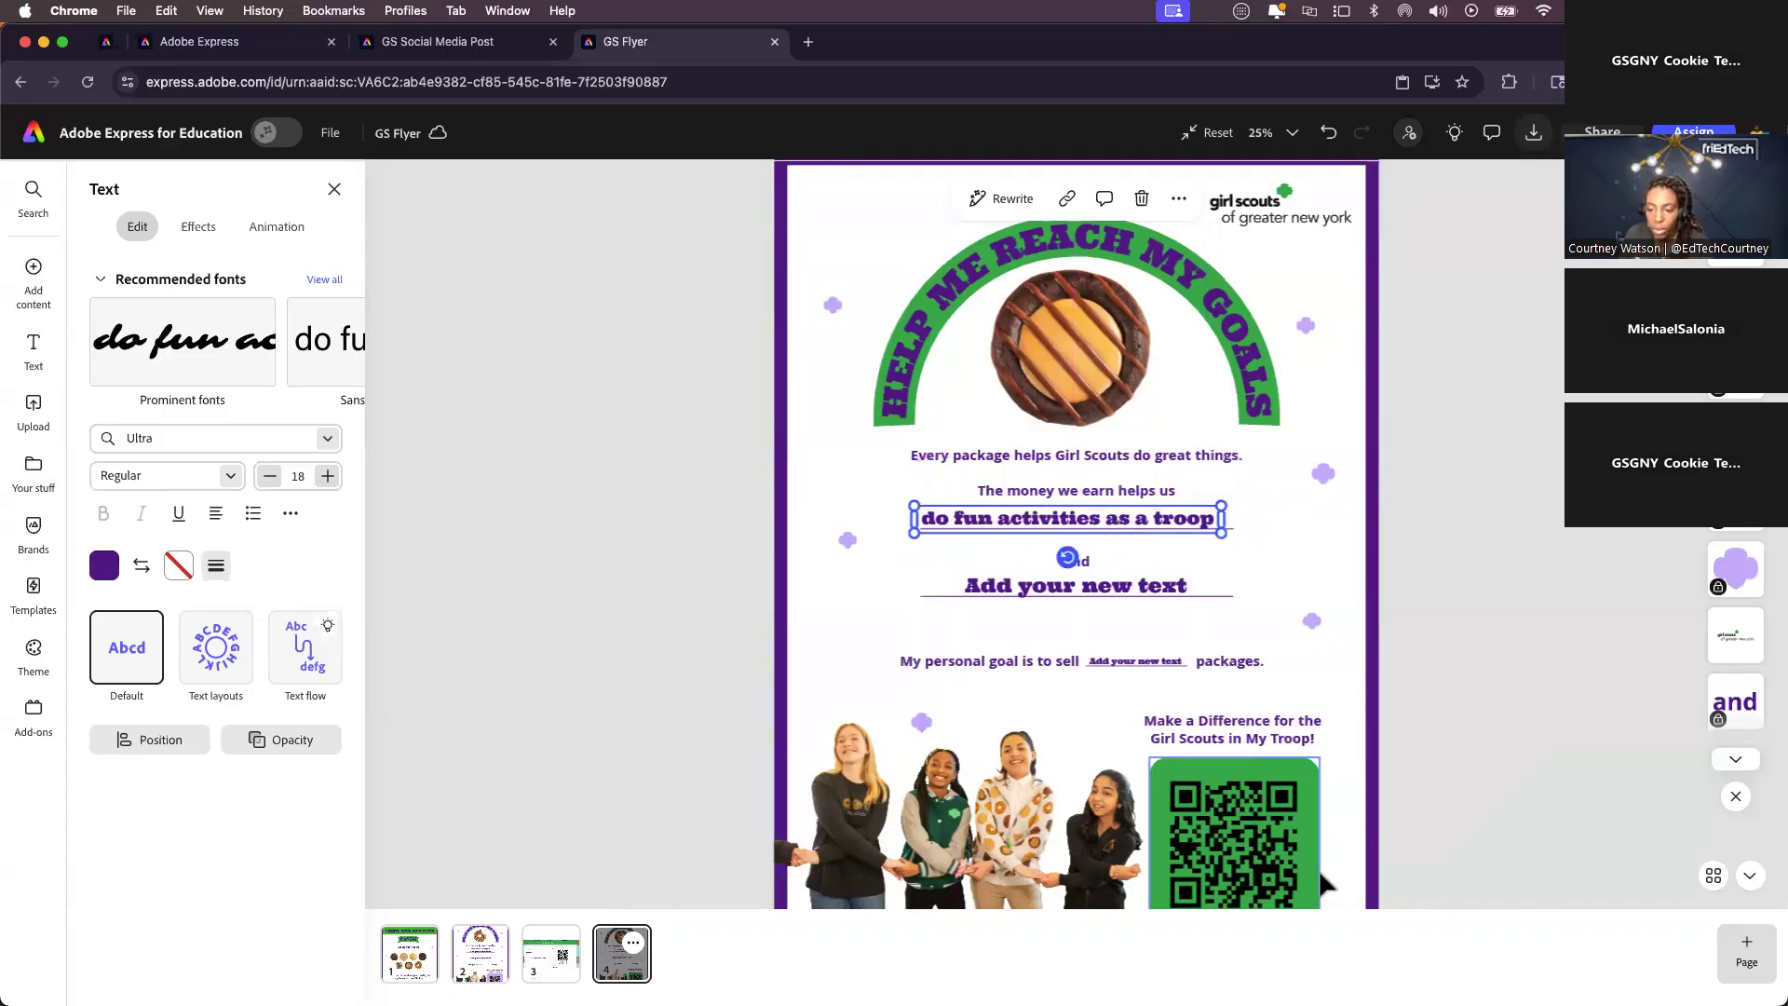
- Replace the placeholder text under "and" with "develop our business skills" and center it over its underline
left_click(1068, 587)
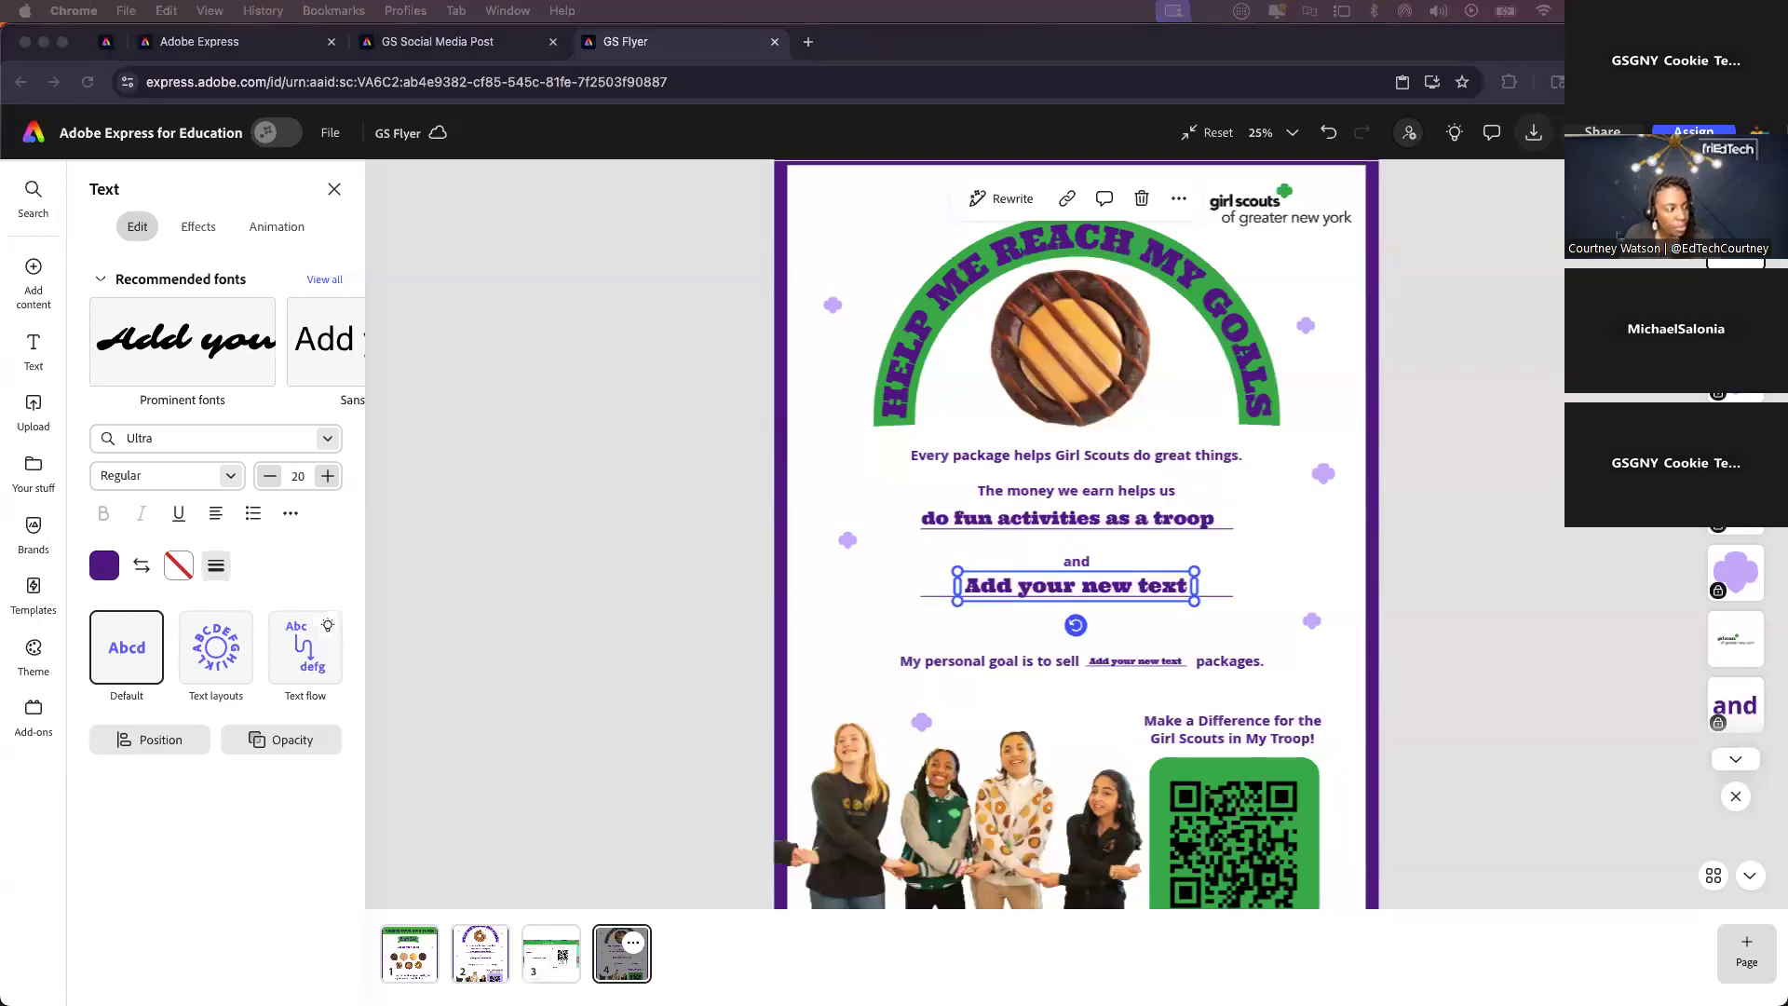
double_click(1012, 584)
type("devel")
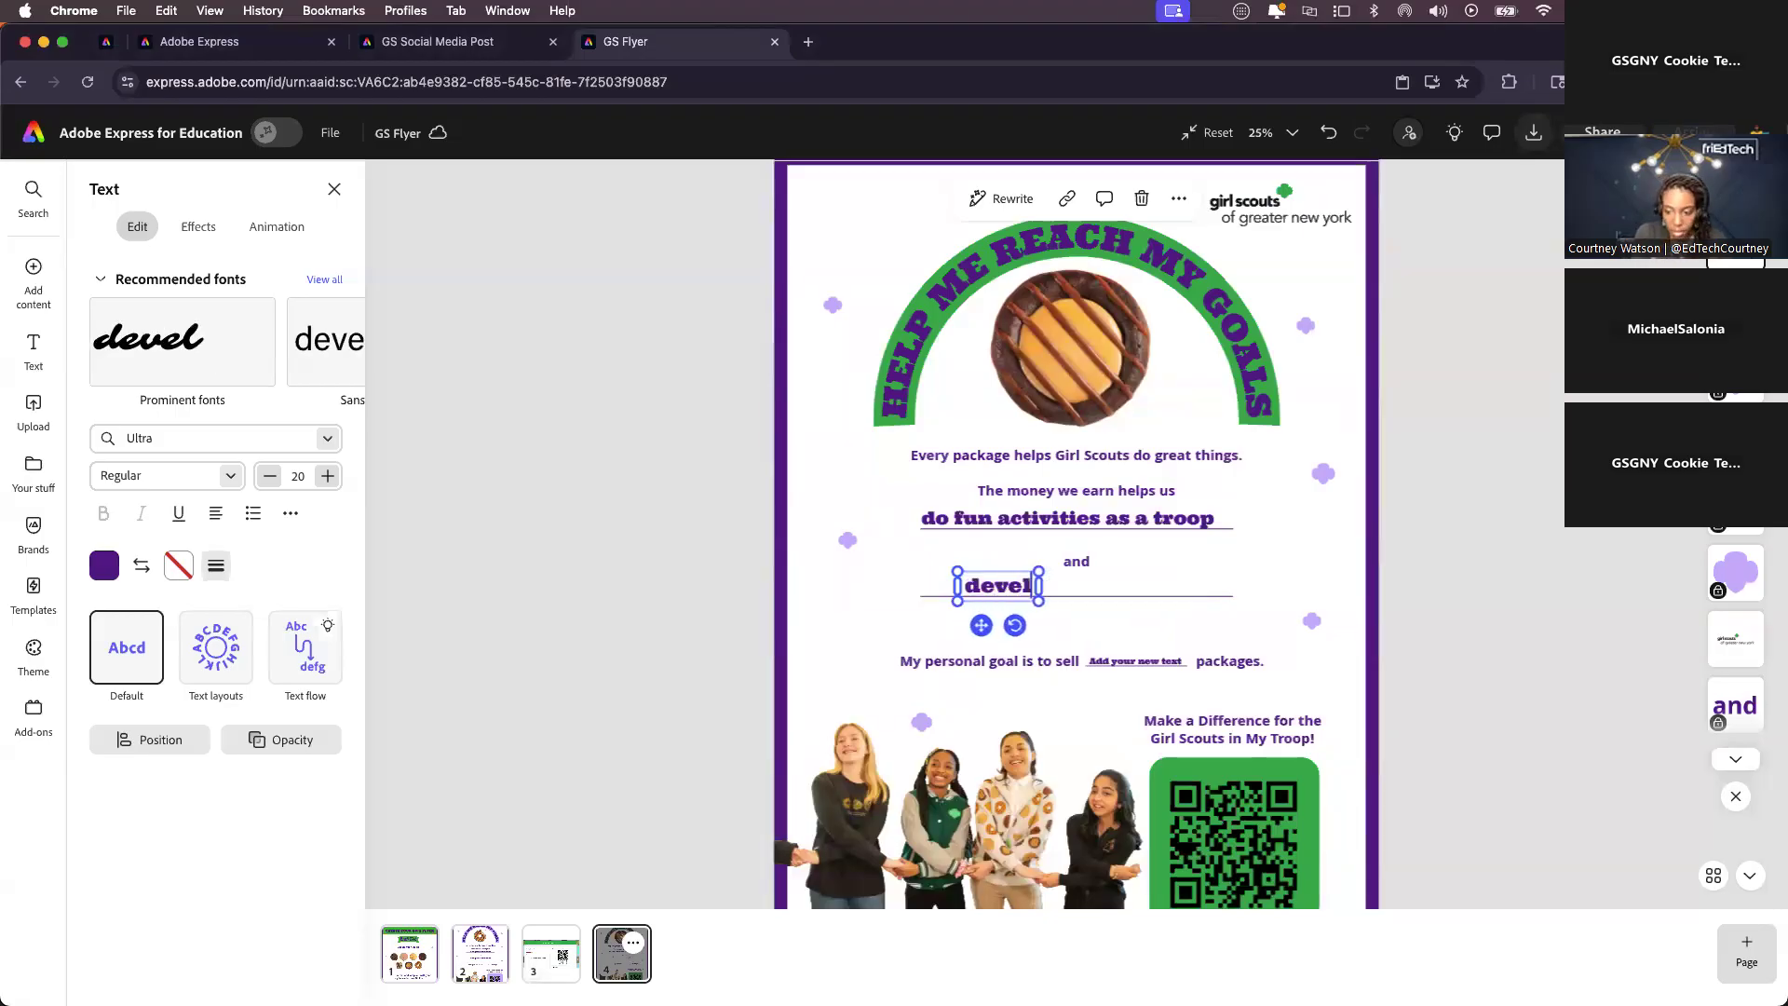
type("op our ")
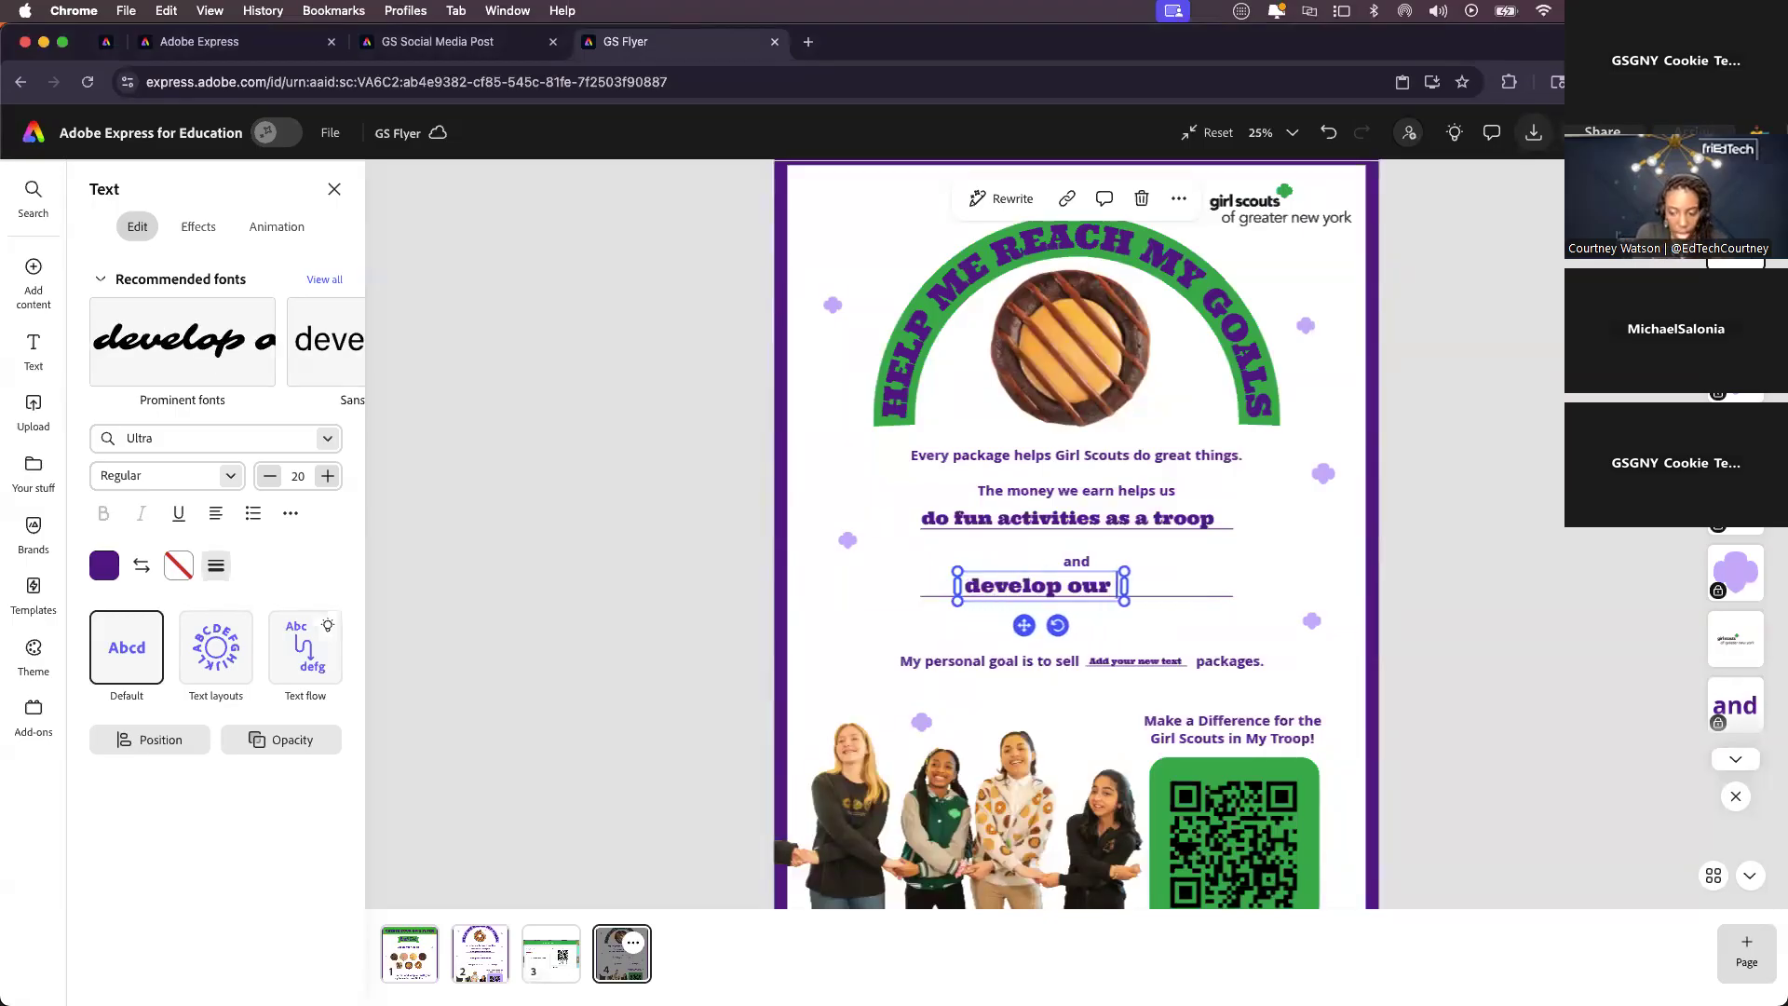
type("business skills")
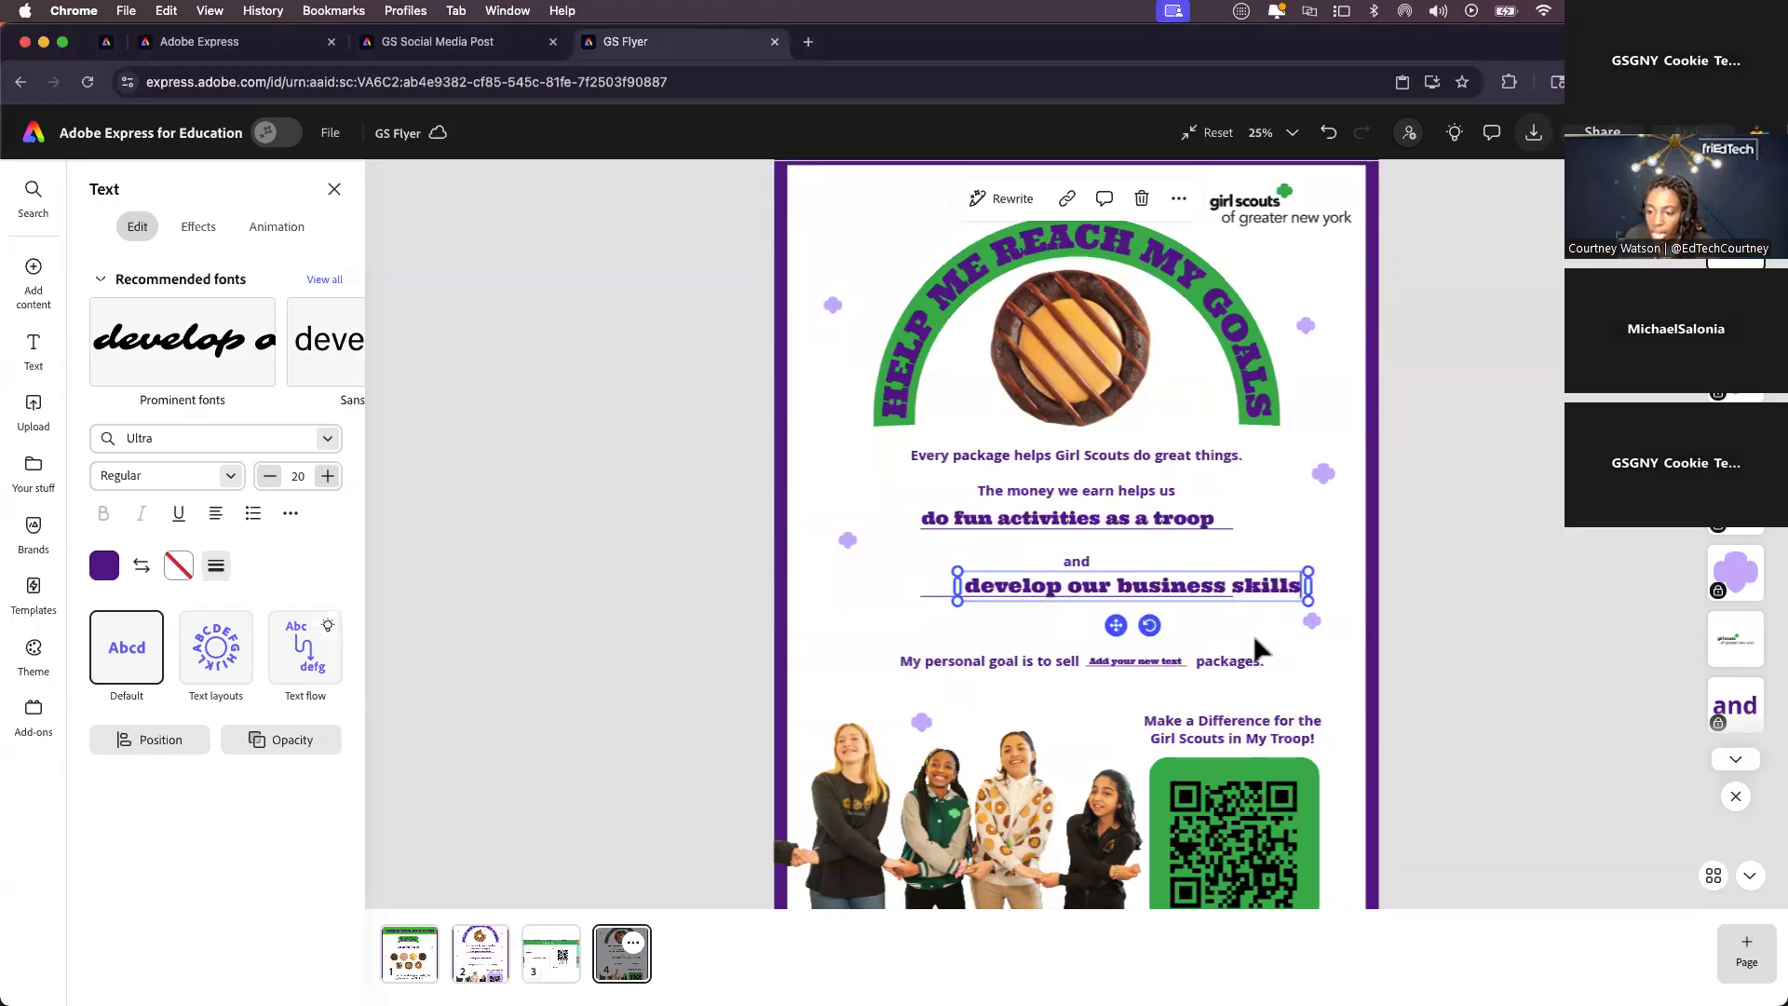
key("alt+super+8")
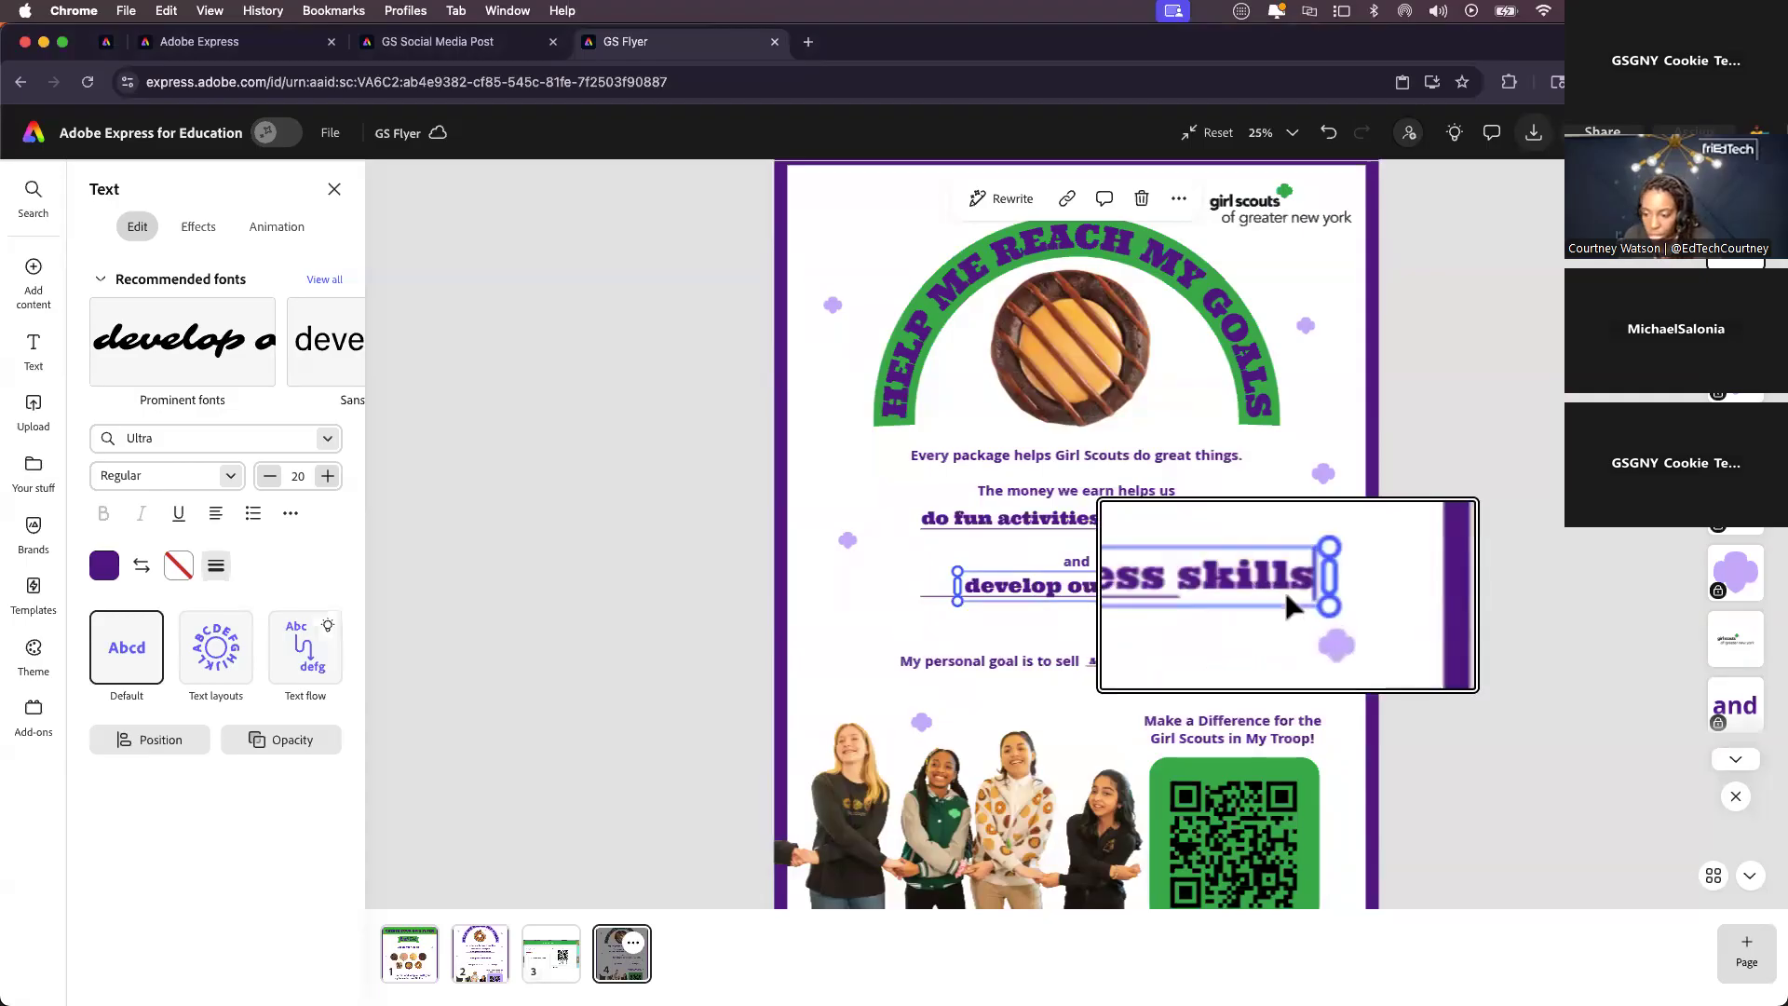
key("alt+super+8")
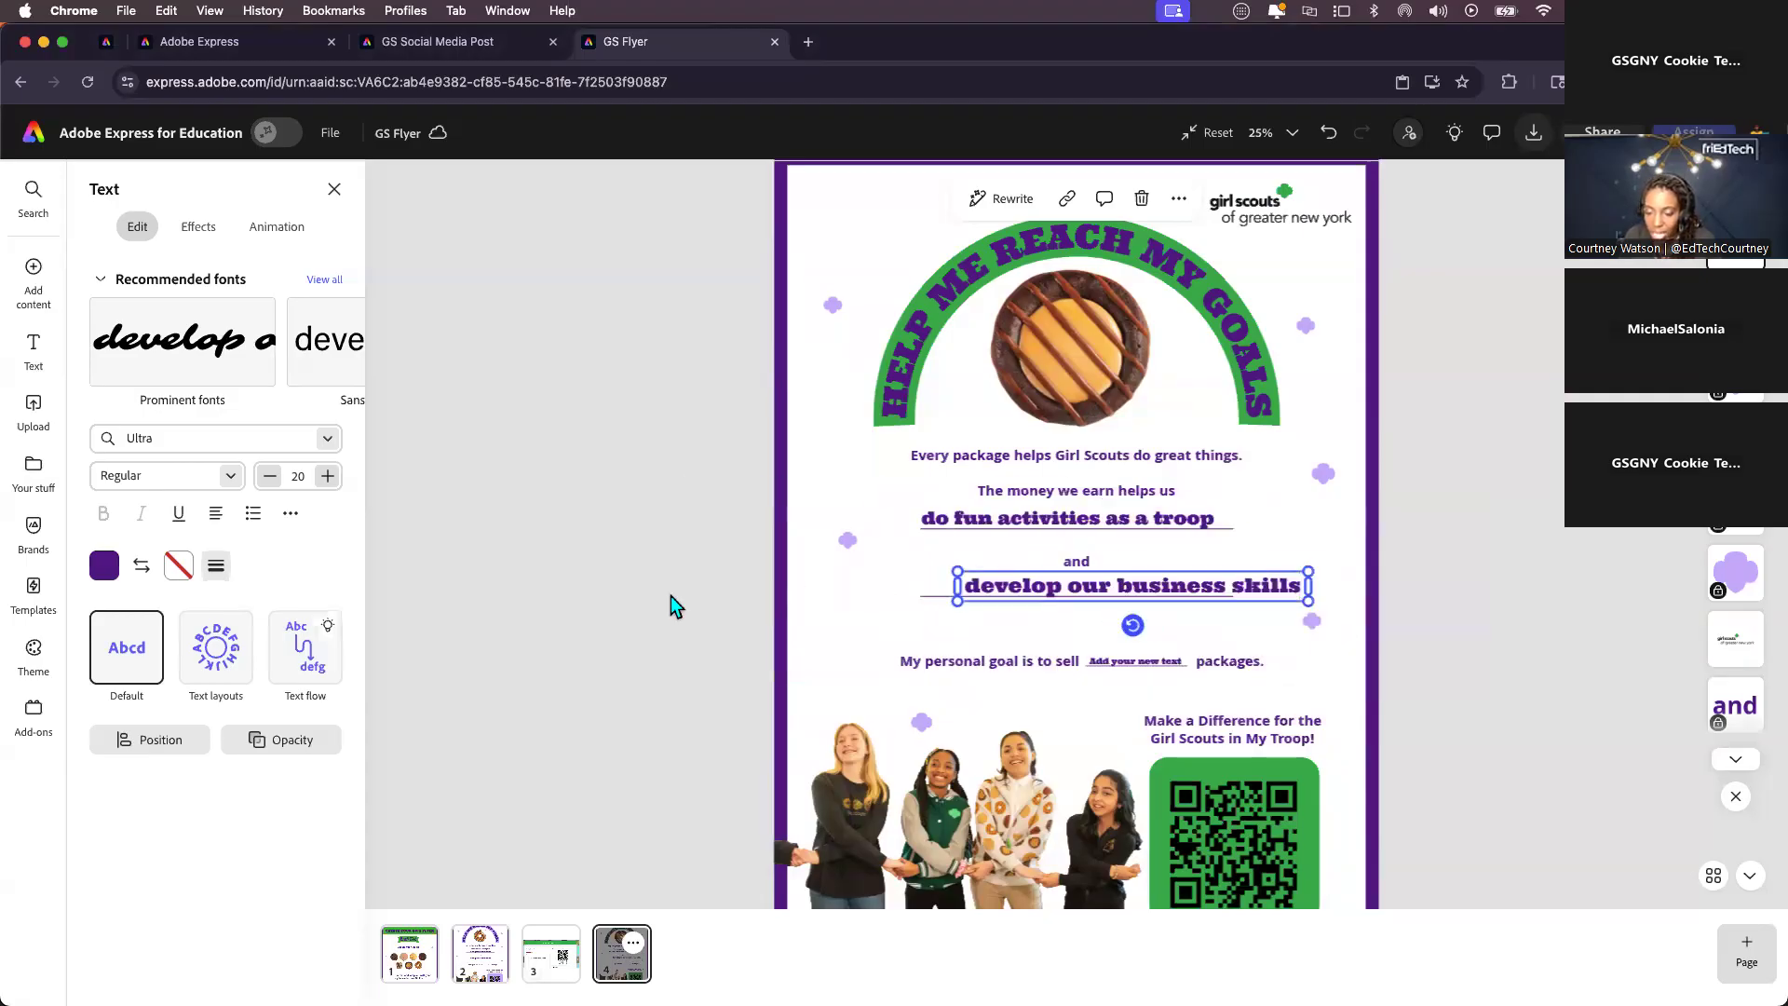
left_click_drag(1070, 589, 1026, 590)
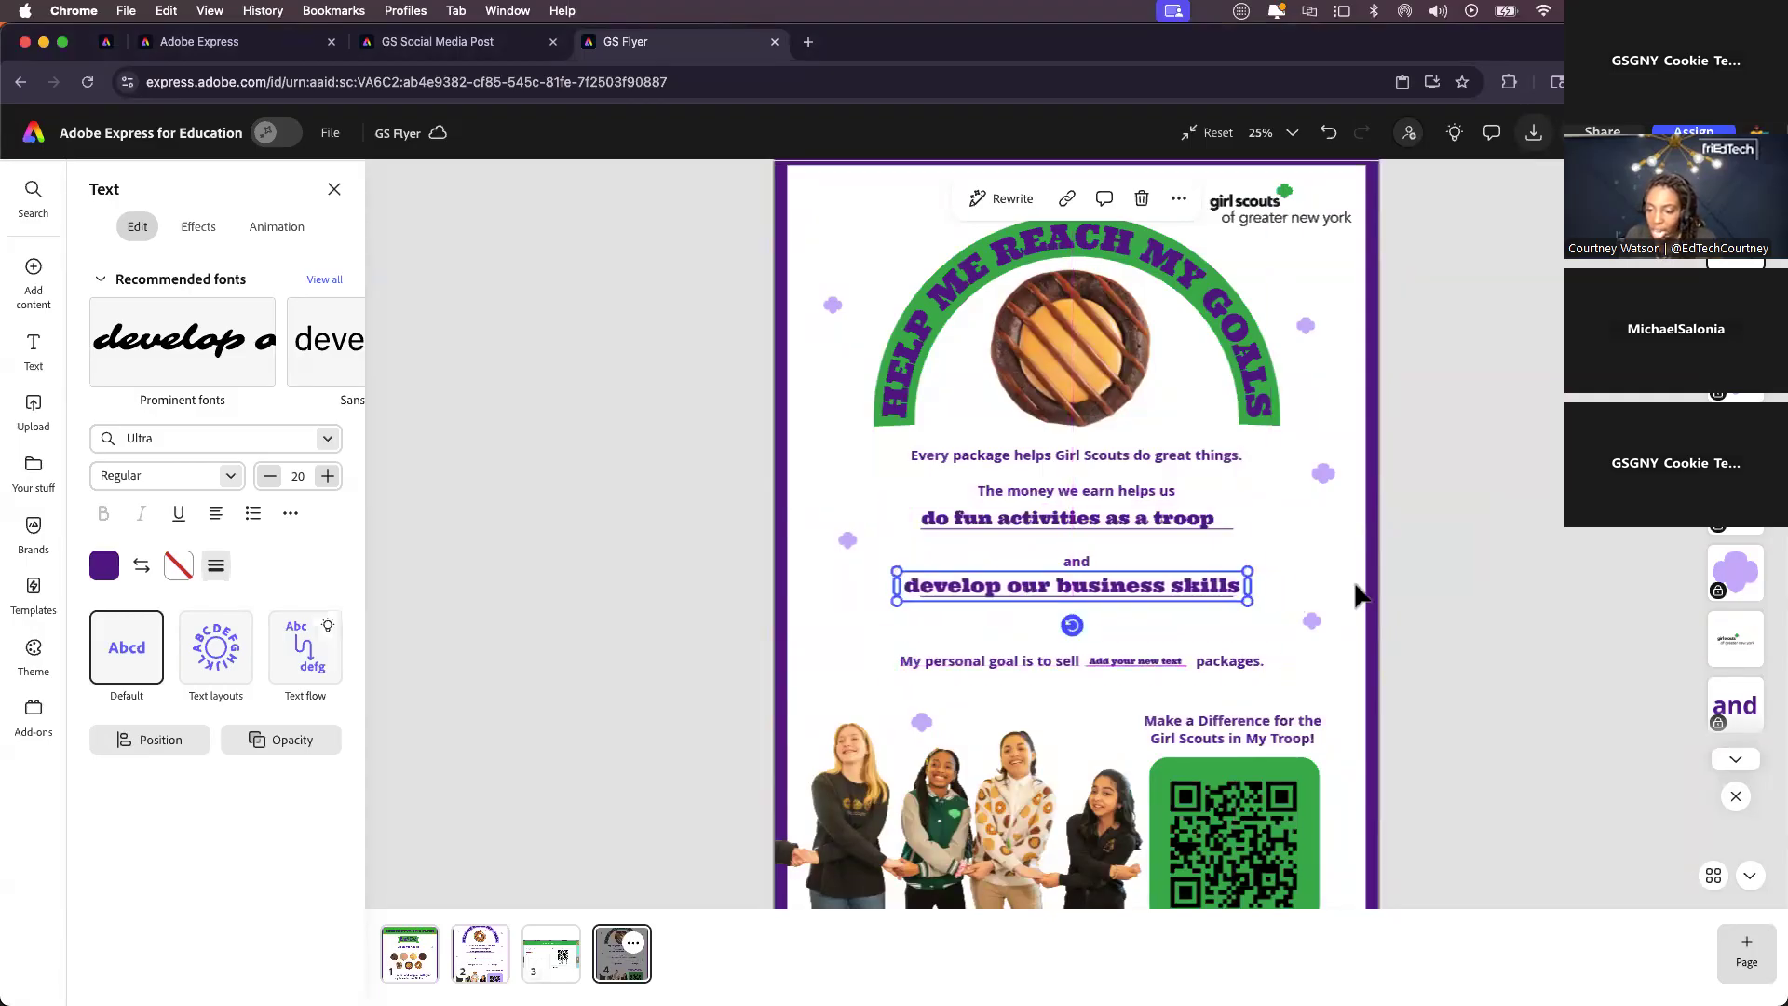
- Replace the placeholder in the personal goal sentence with "500", enlarge it to about size 49 and move it up above its blank line
scroll(1198, 613, "down", 2)
left_click(1134, 568)
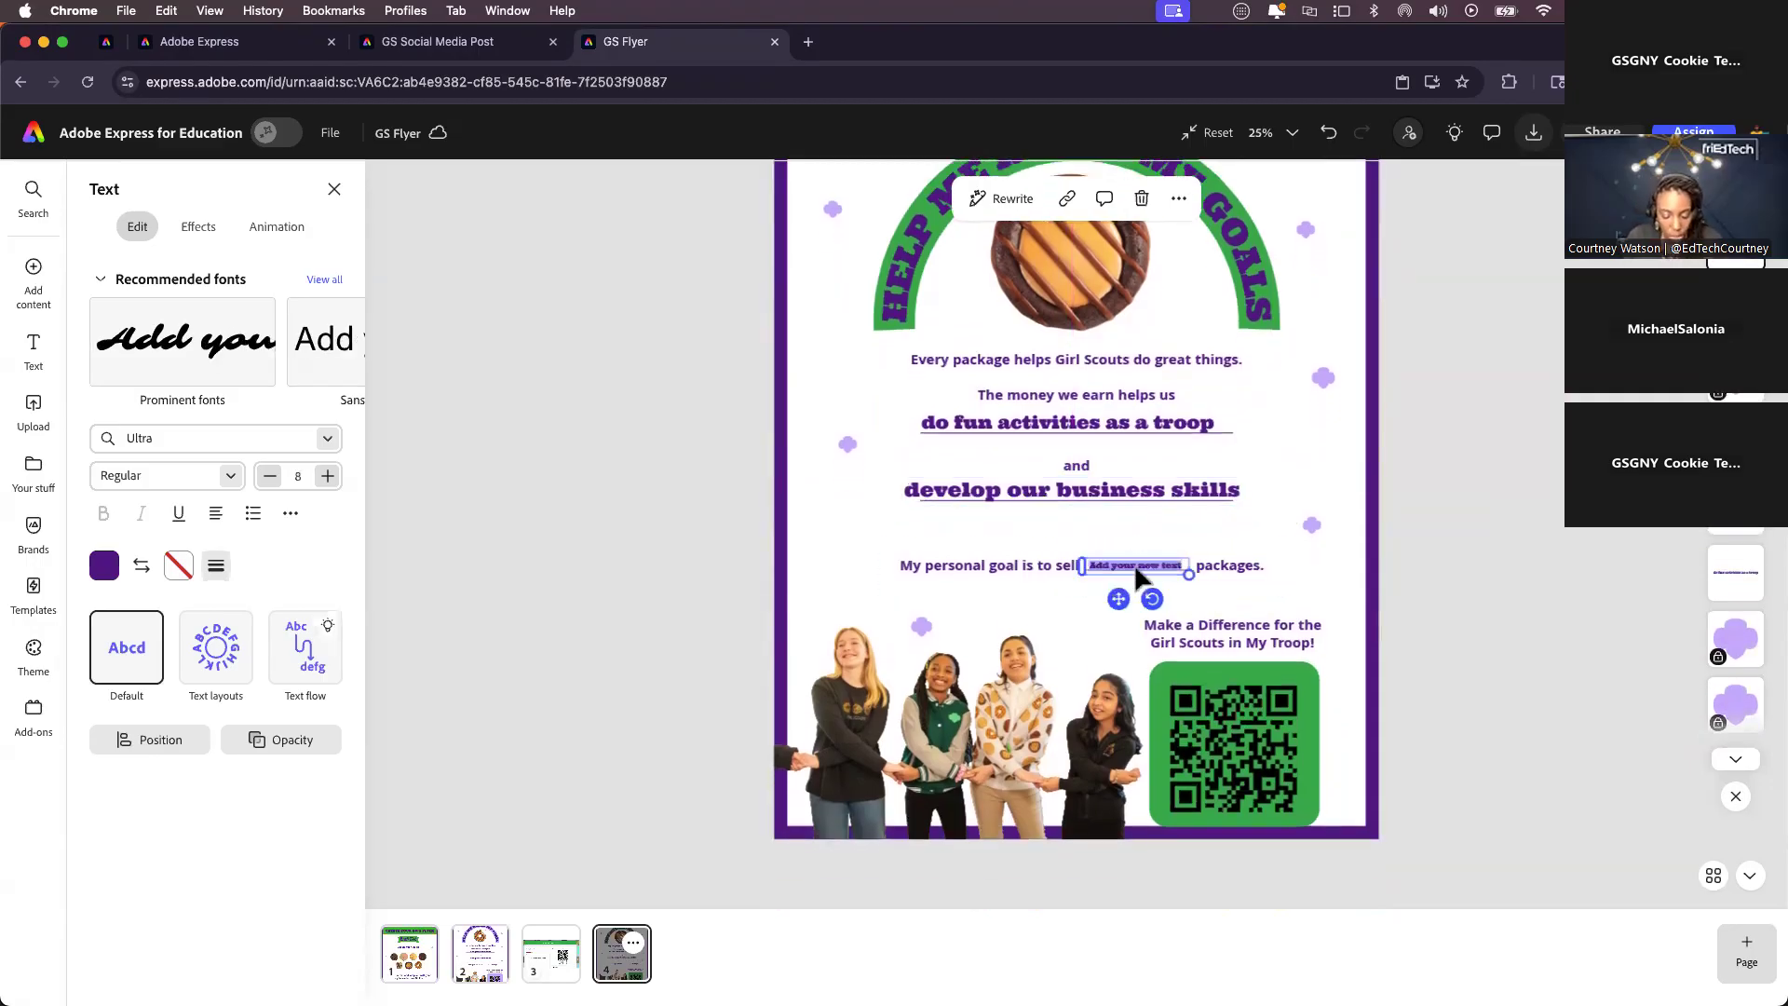
type("500")
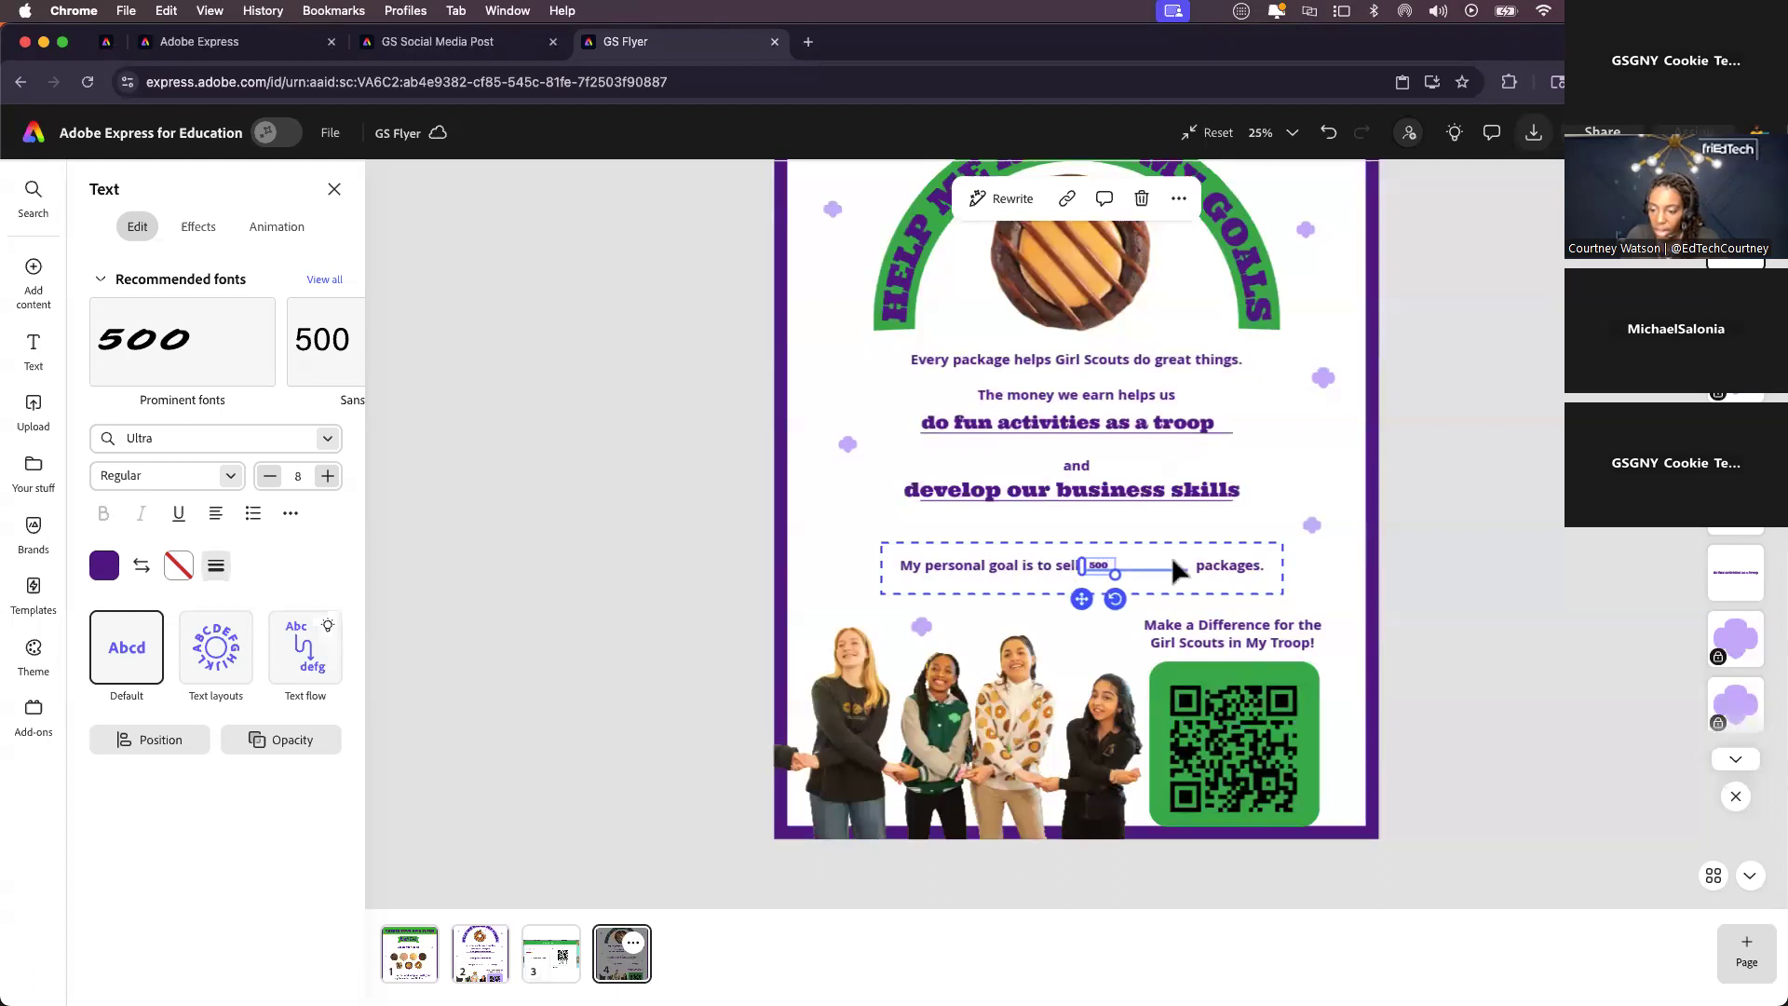
left_click_drag(1115, 573, 1197, 612)
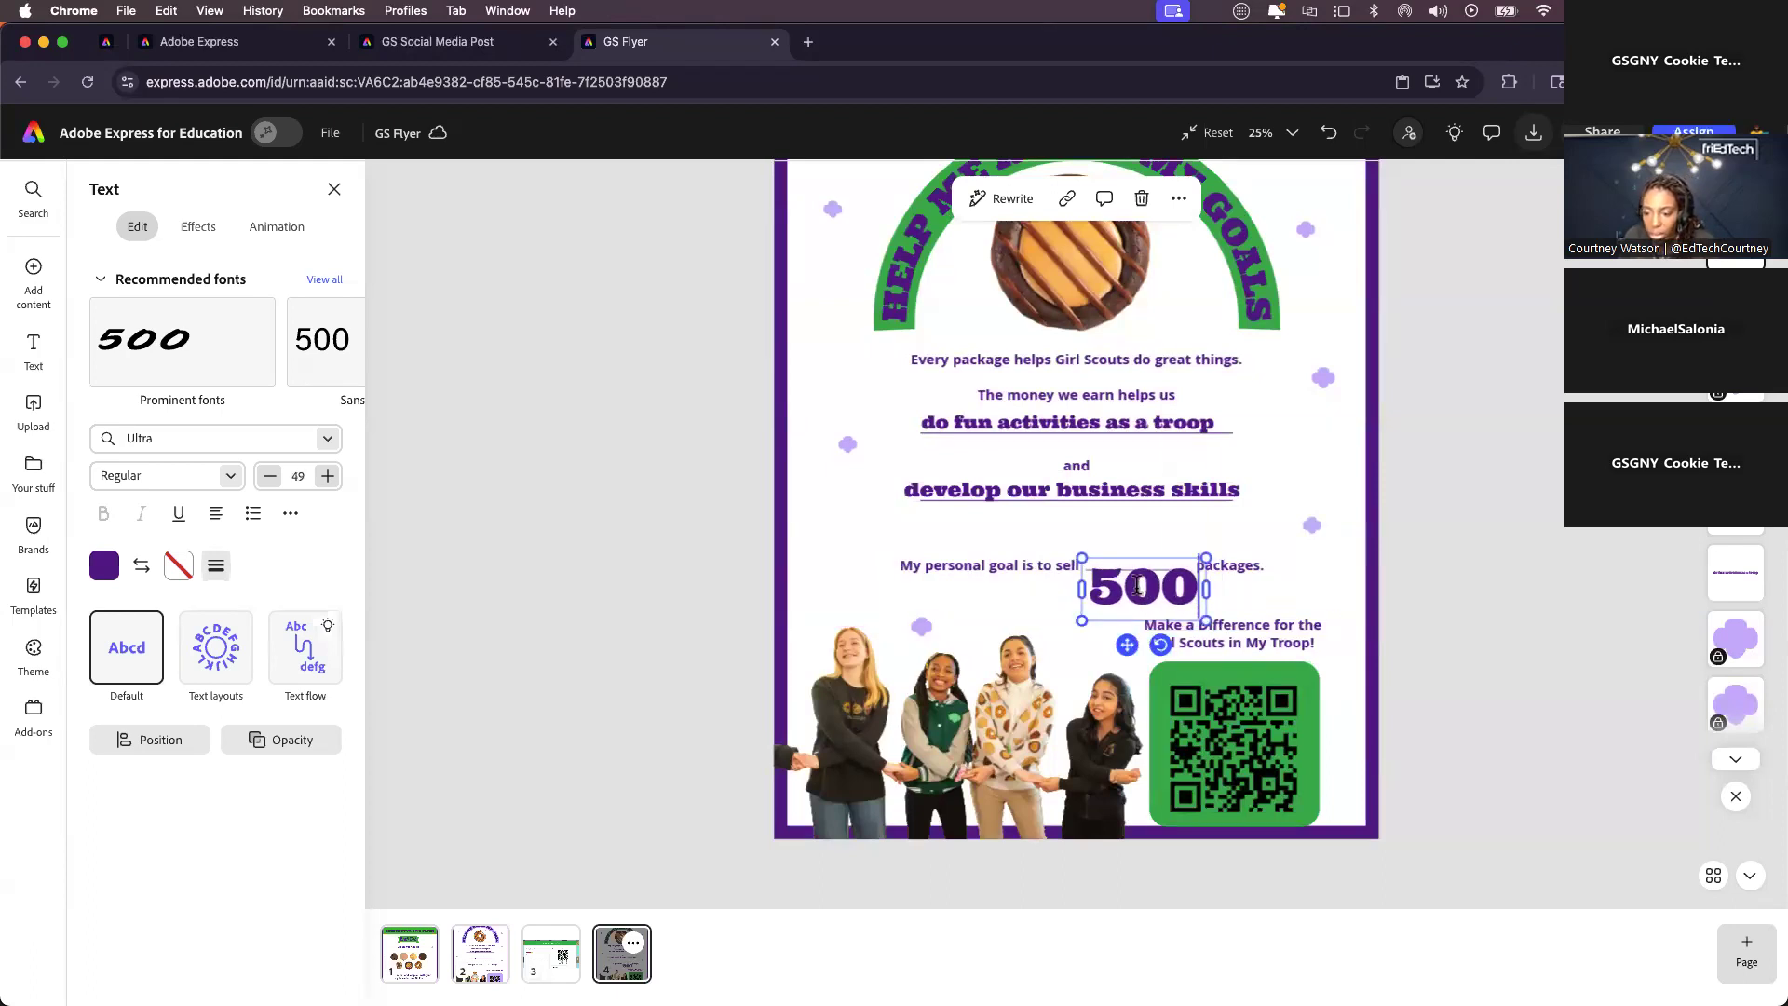
left_click_drag(1132, 559, 1133, 521)
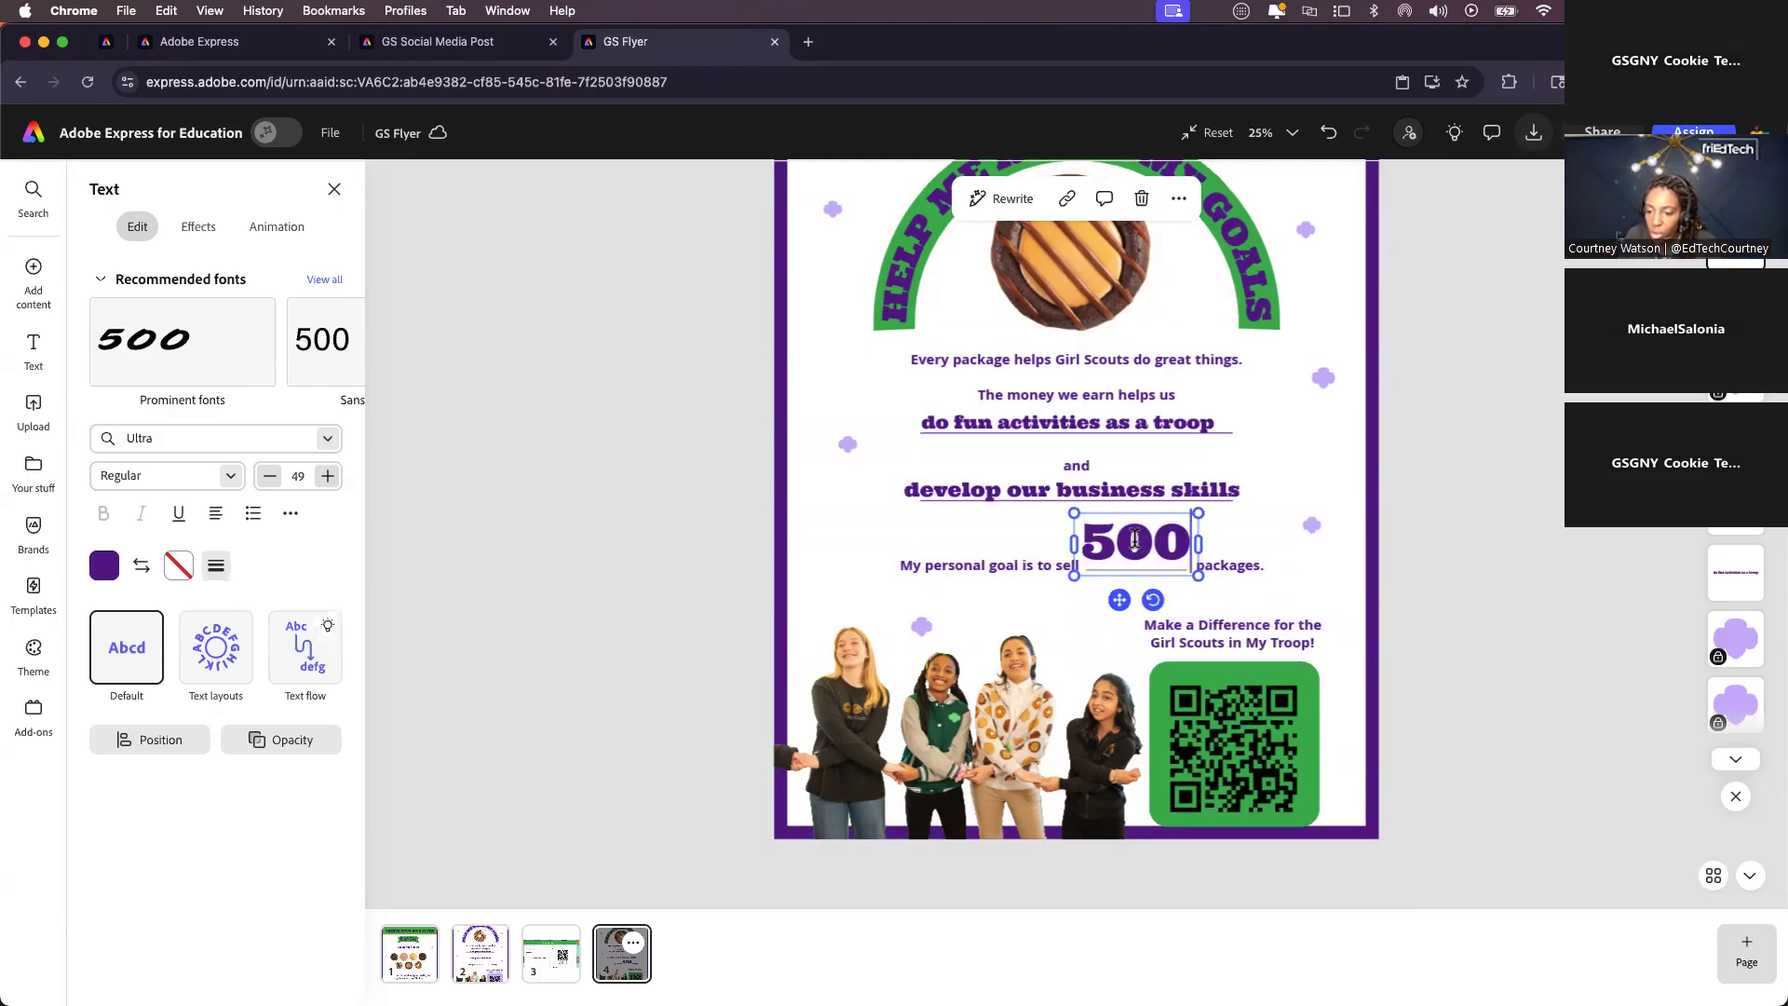
- Shrink the "500" slightly to size 46 to fit above its blank line, and deselect it
scroll(1118, 537, "up", 3)
scroll(1122, 545, "down", 3)
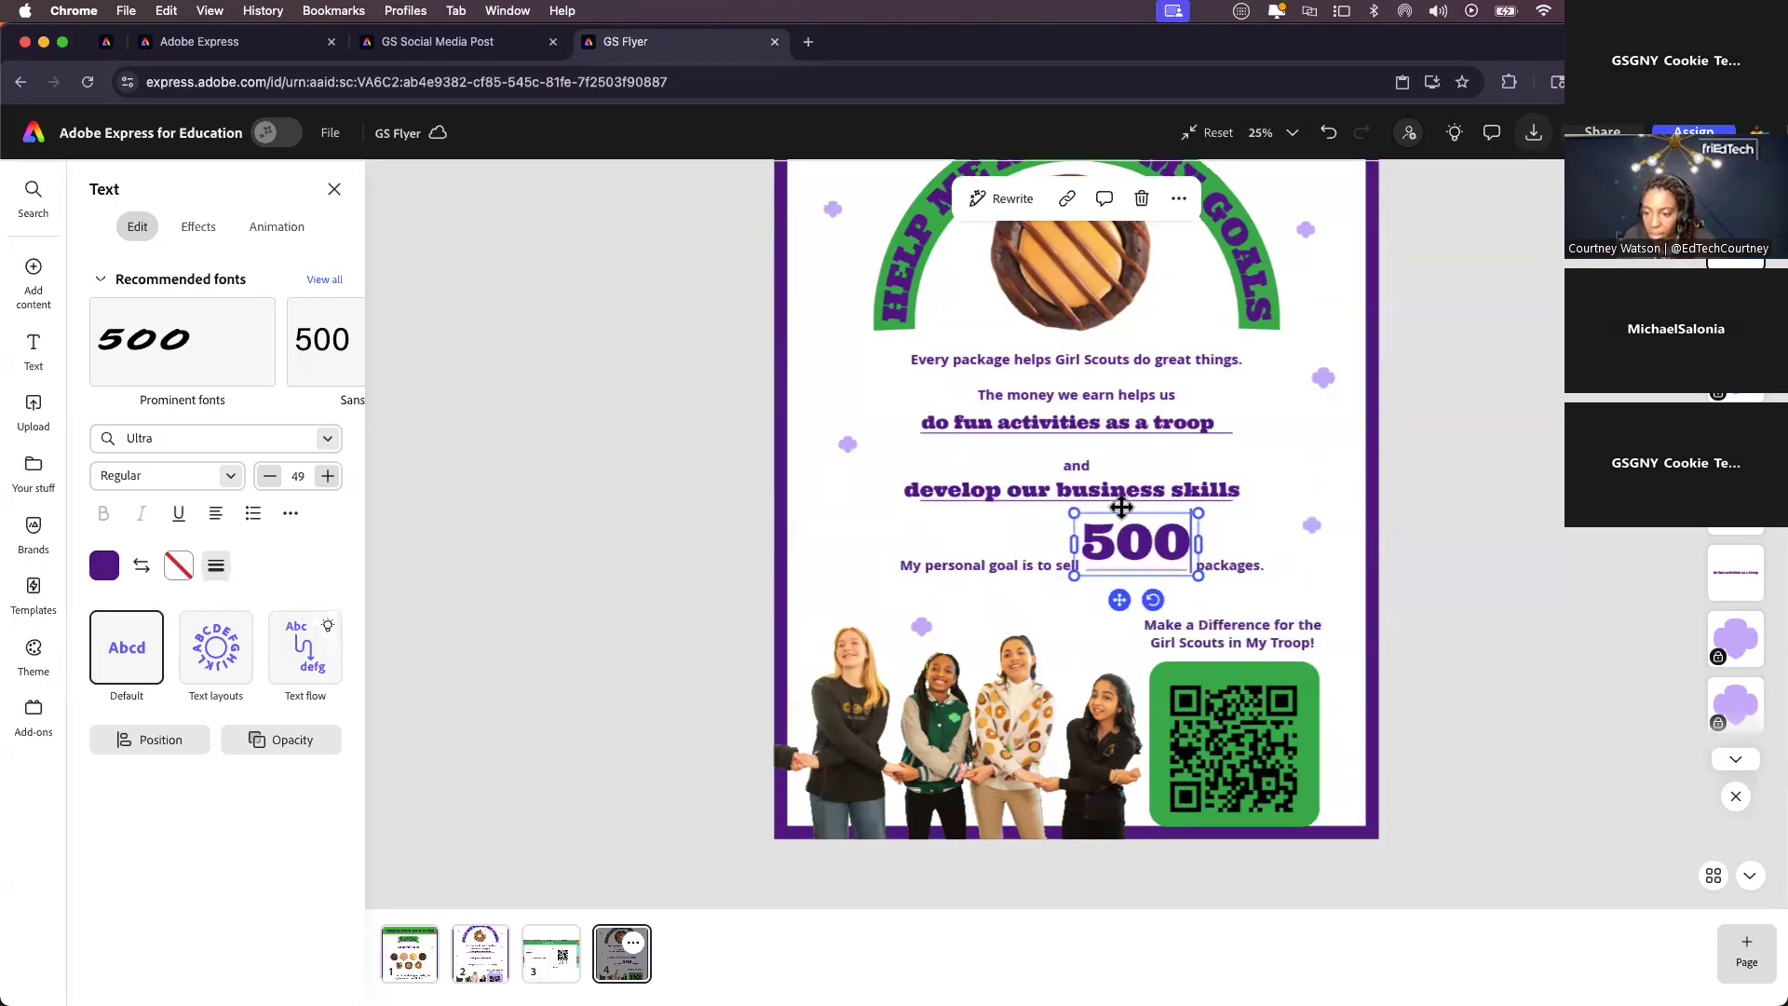
left_click_drag(1123, 510, 1123, 510)
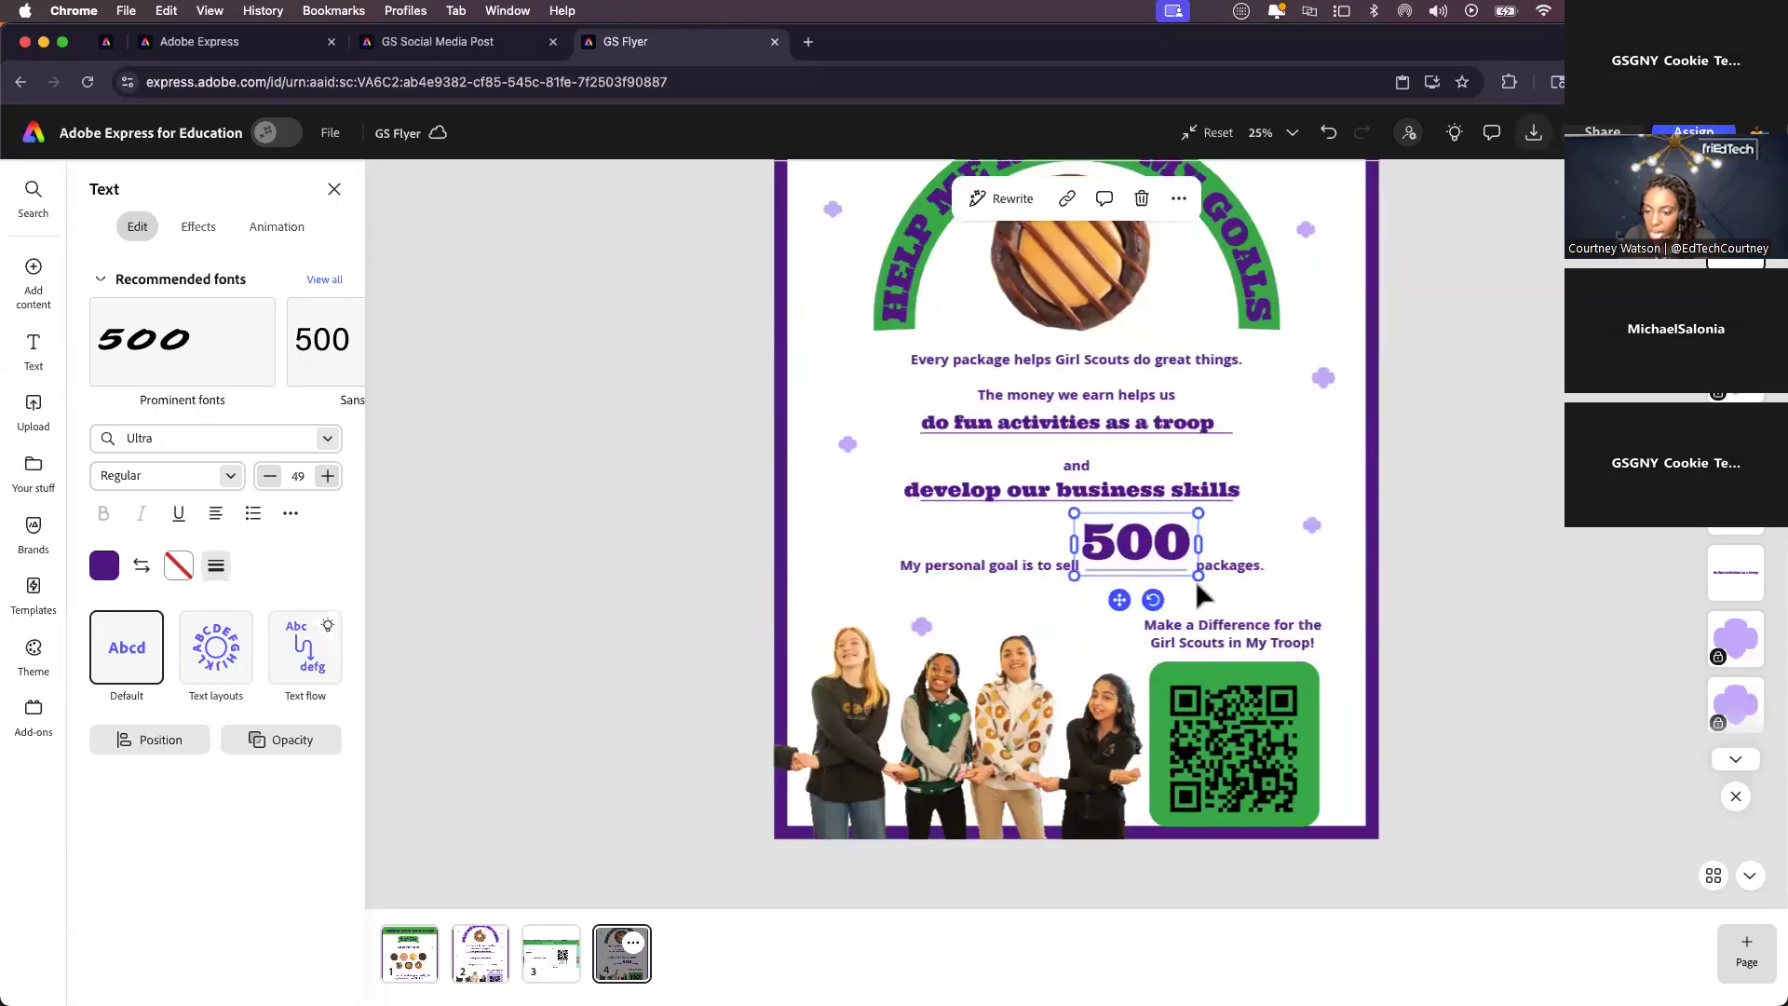
left_click_drag(1196, 576, 1192, 575)
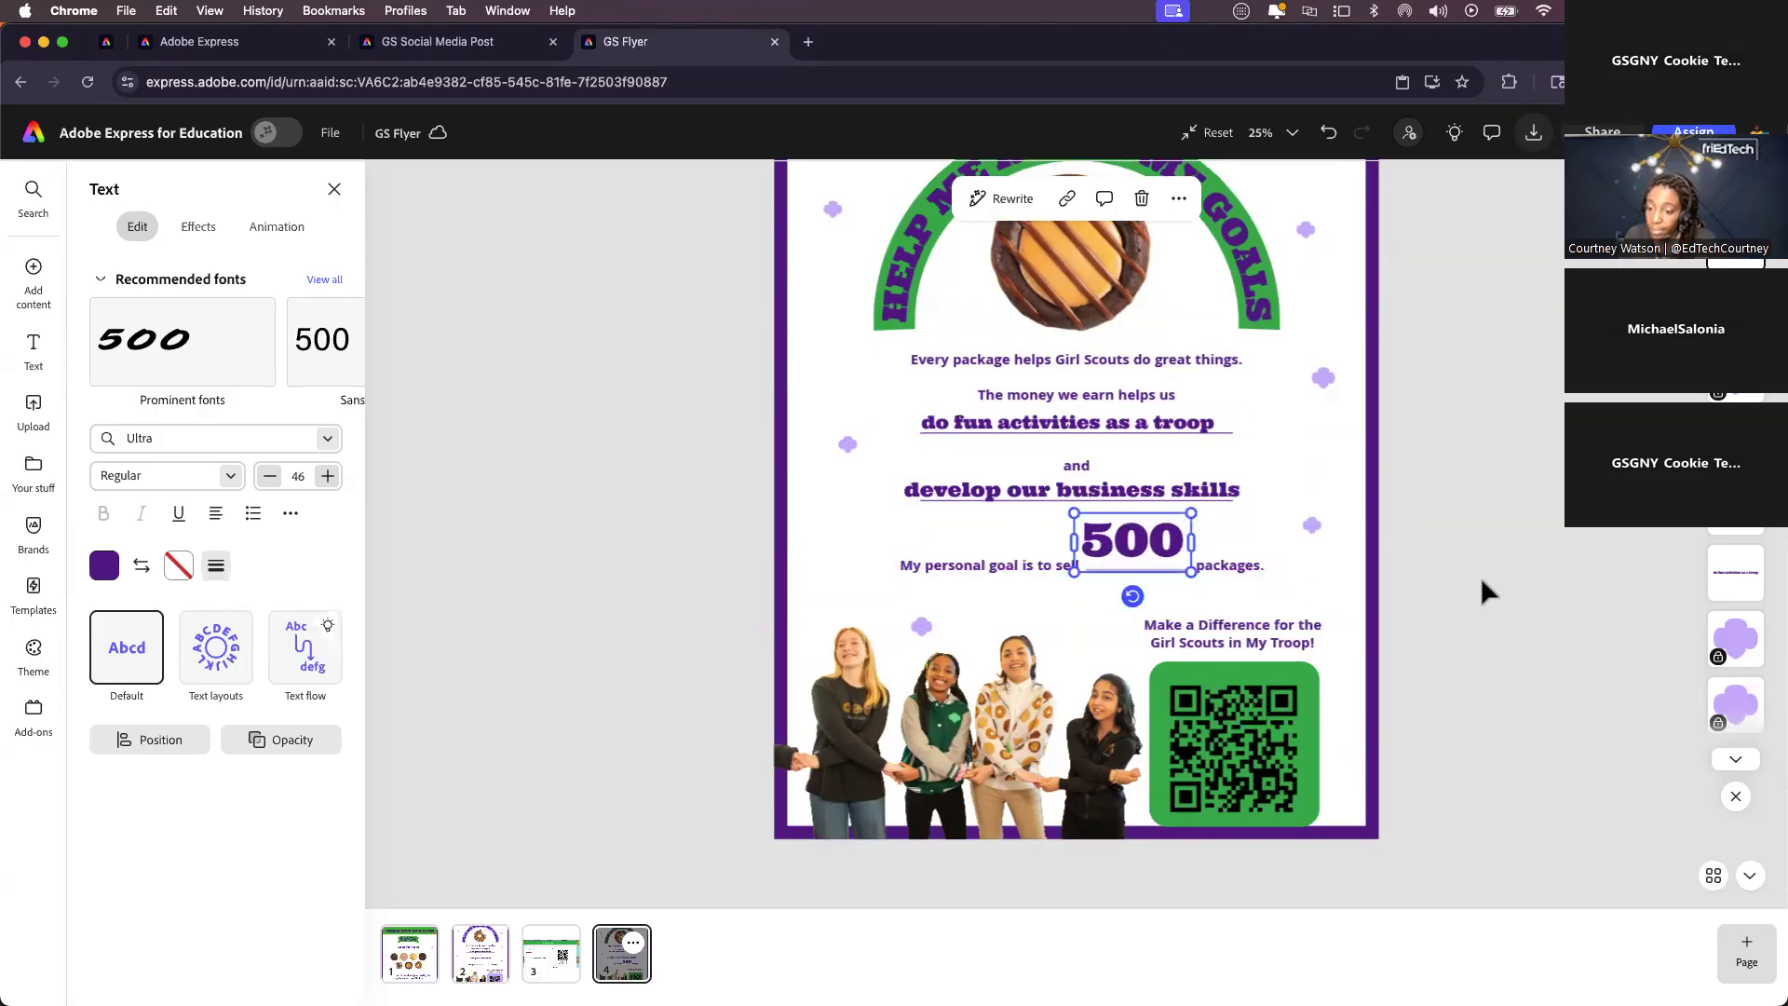
scroll(1479, 577, "up", 2)
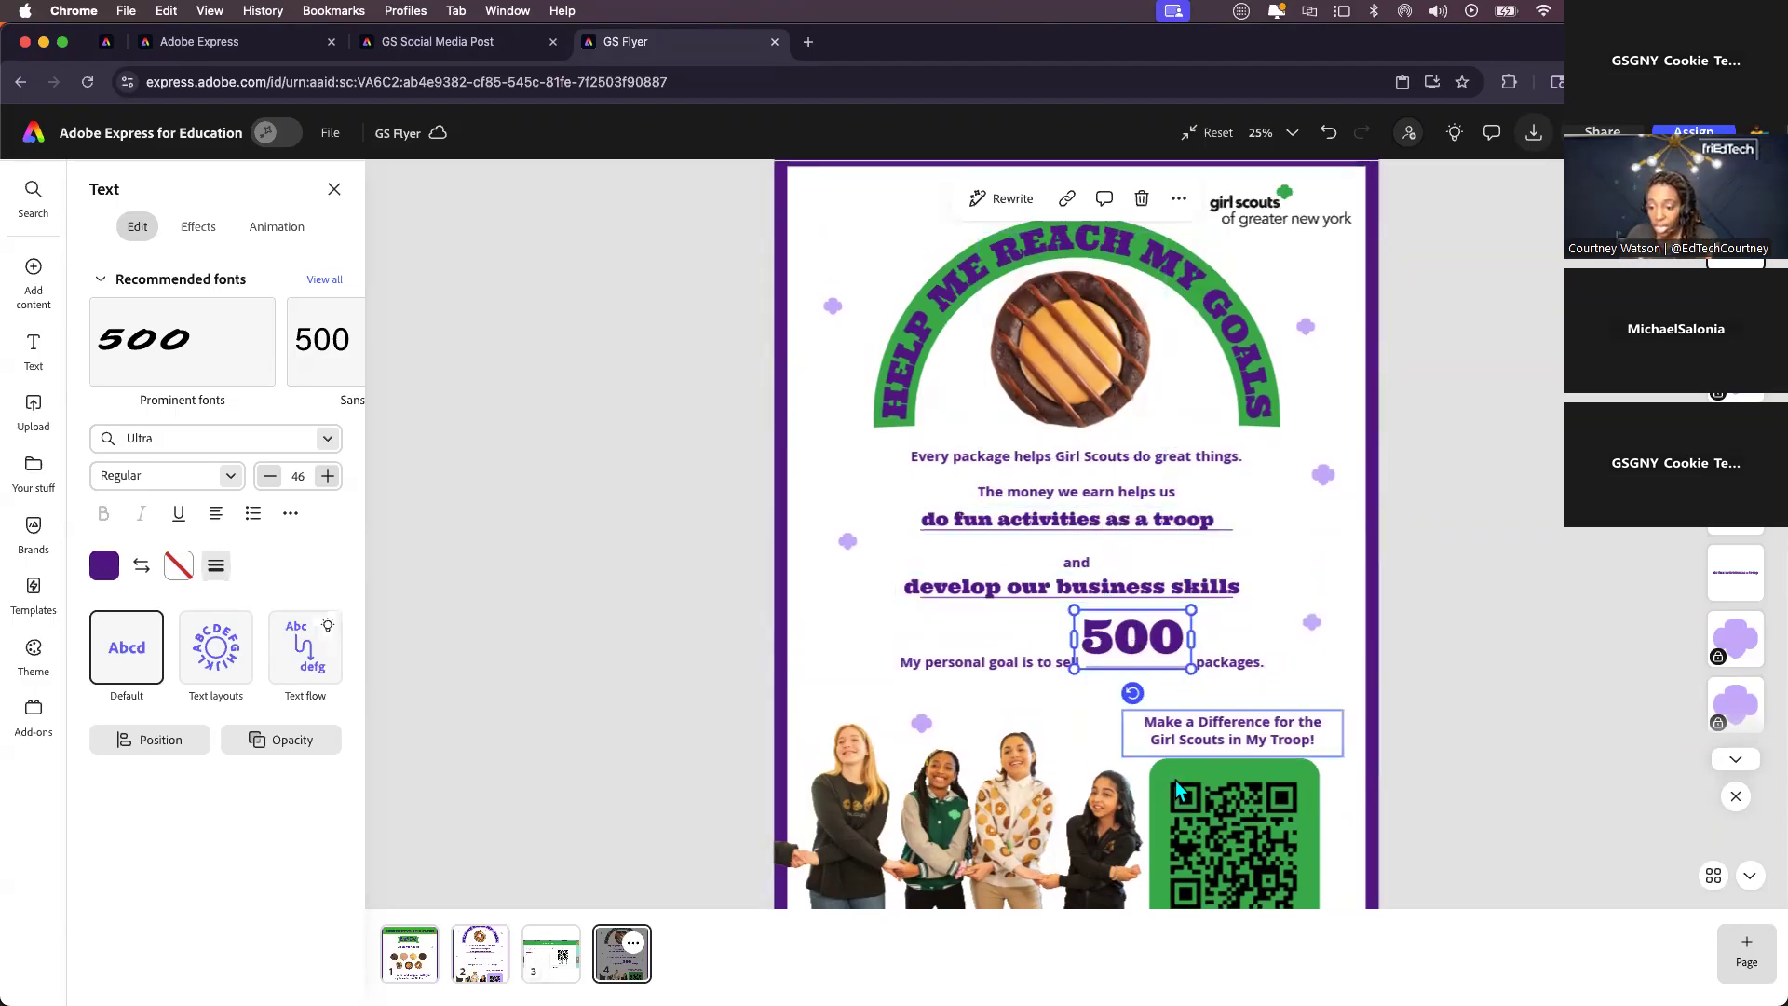
scroll(1228, 846, "down", 2)
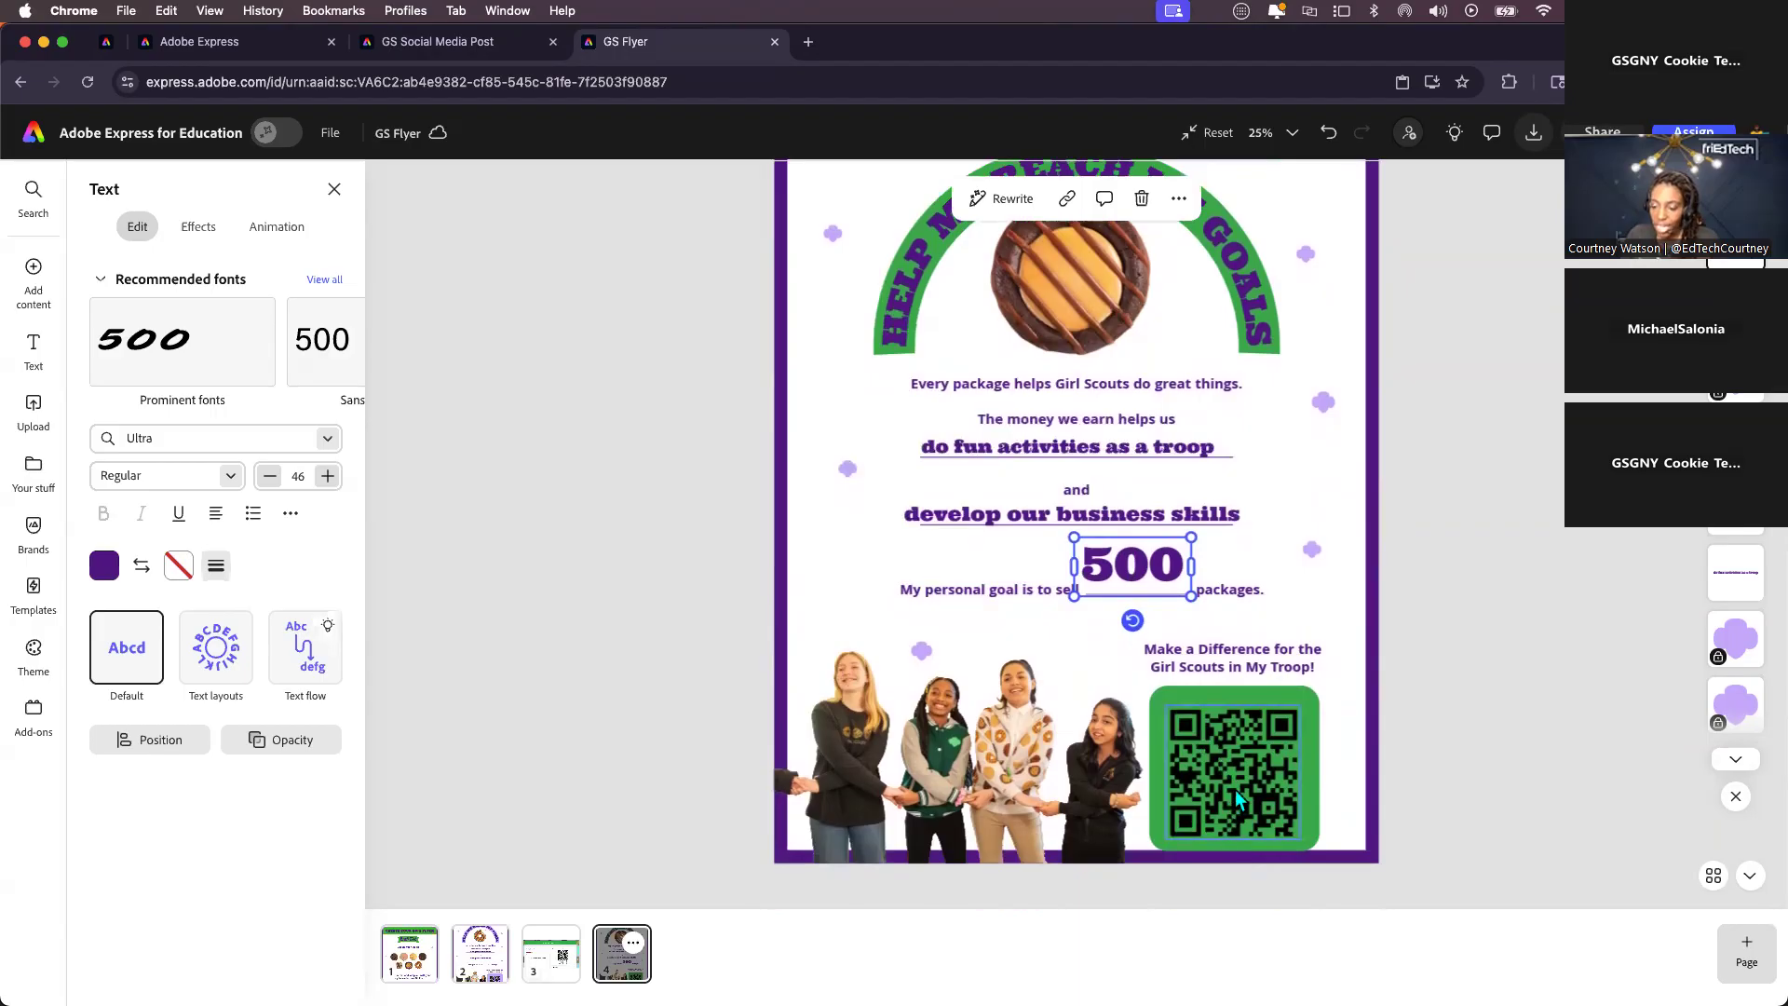
left_click(1454, 608)
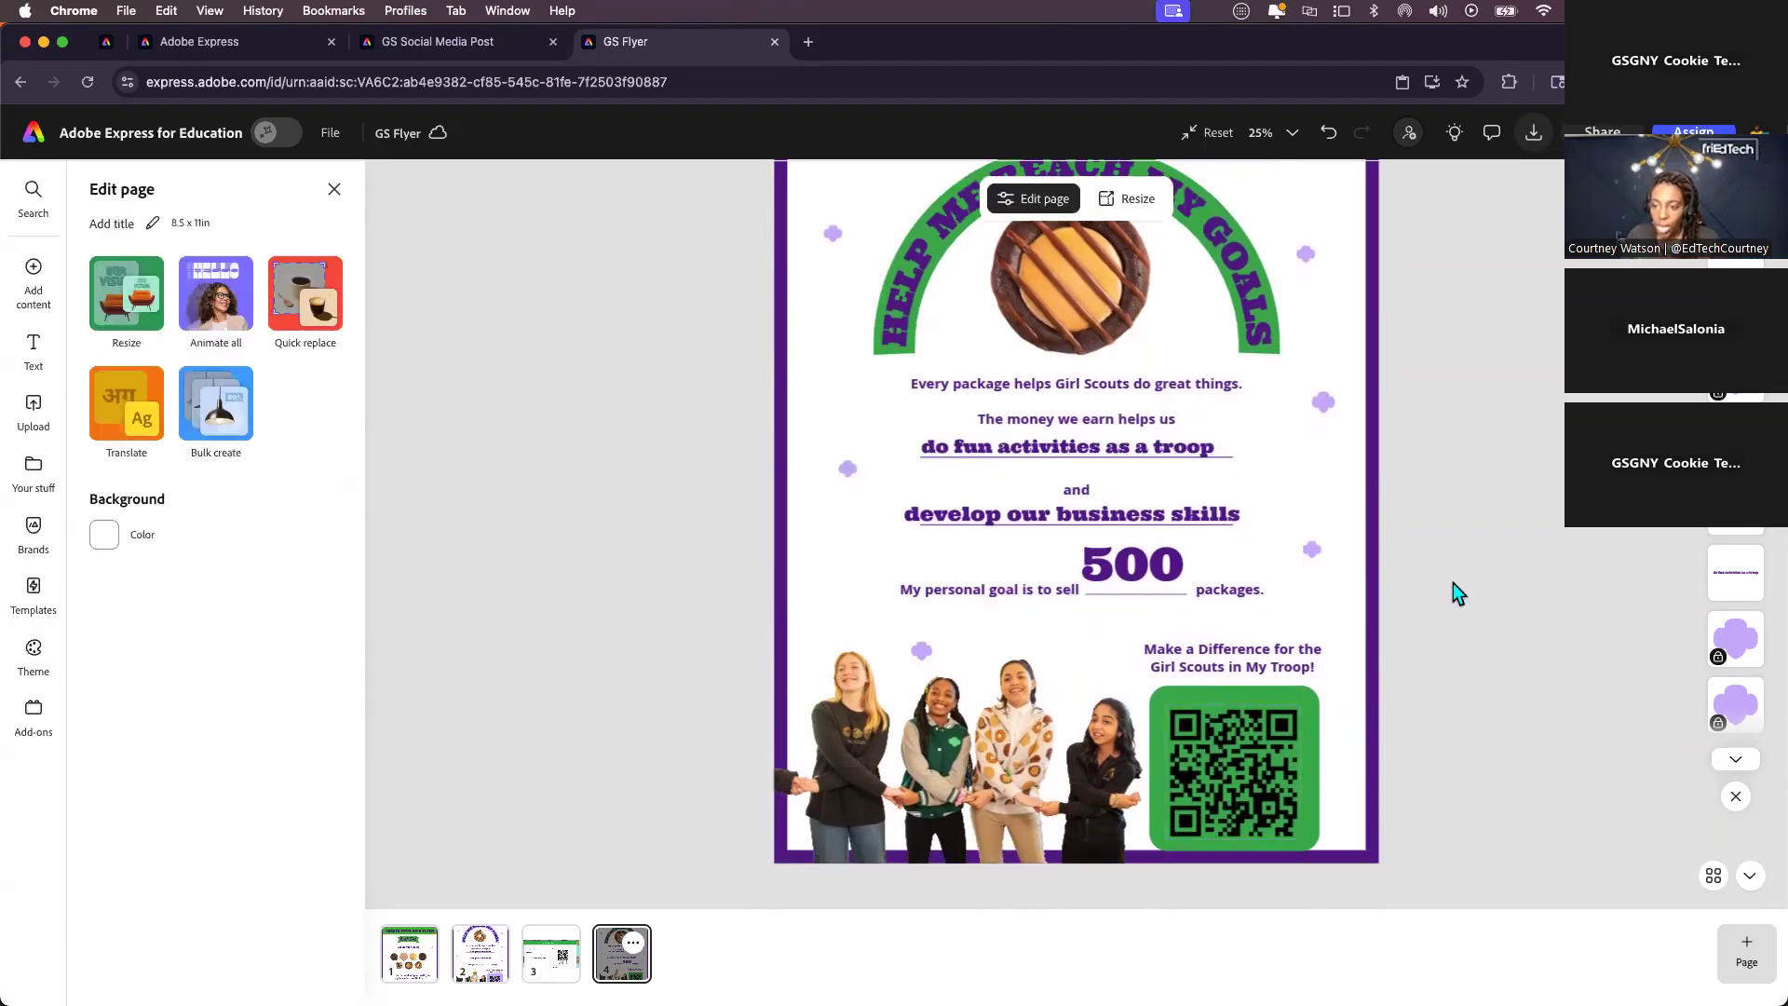
- Download the finished flyer page 4 as a PNG image at 2,550 x 3,300 px
scroll(1453, 587, "up", 4)
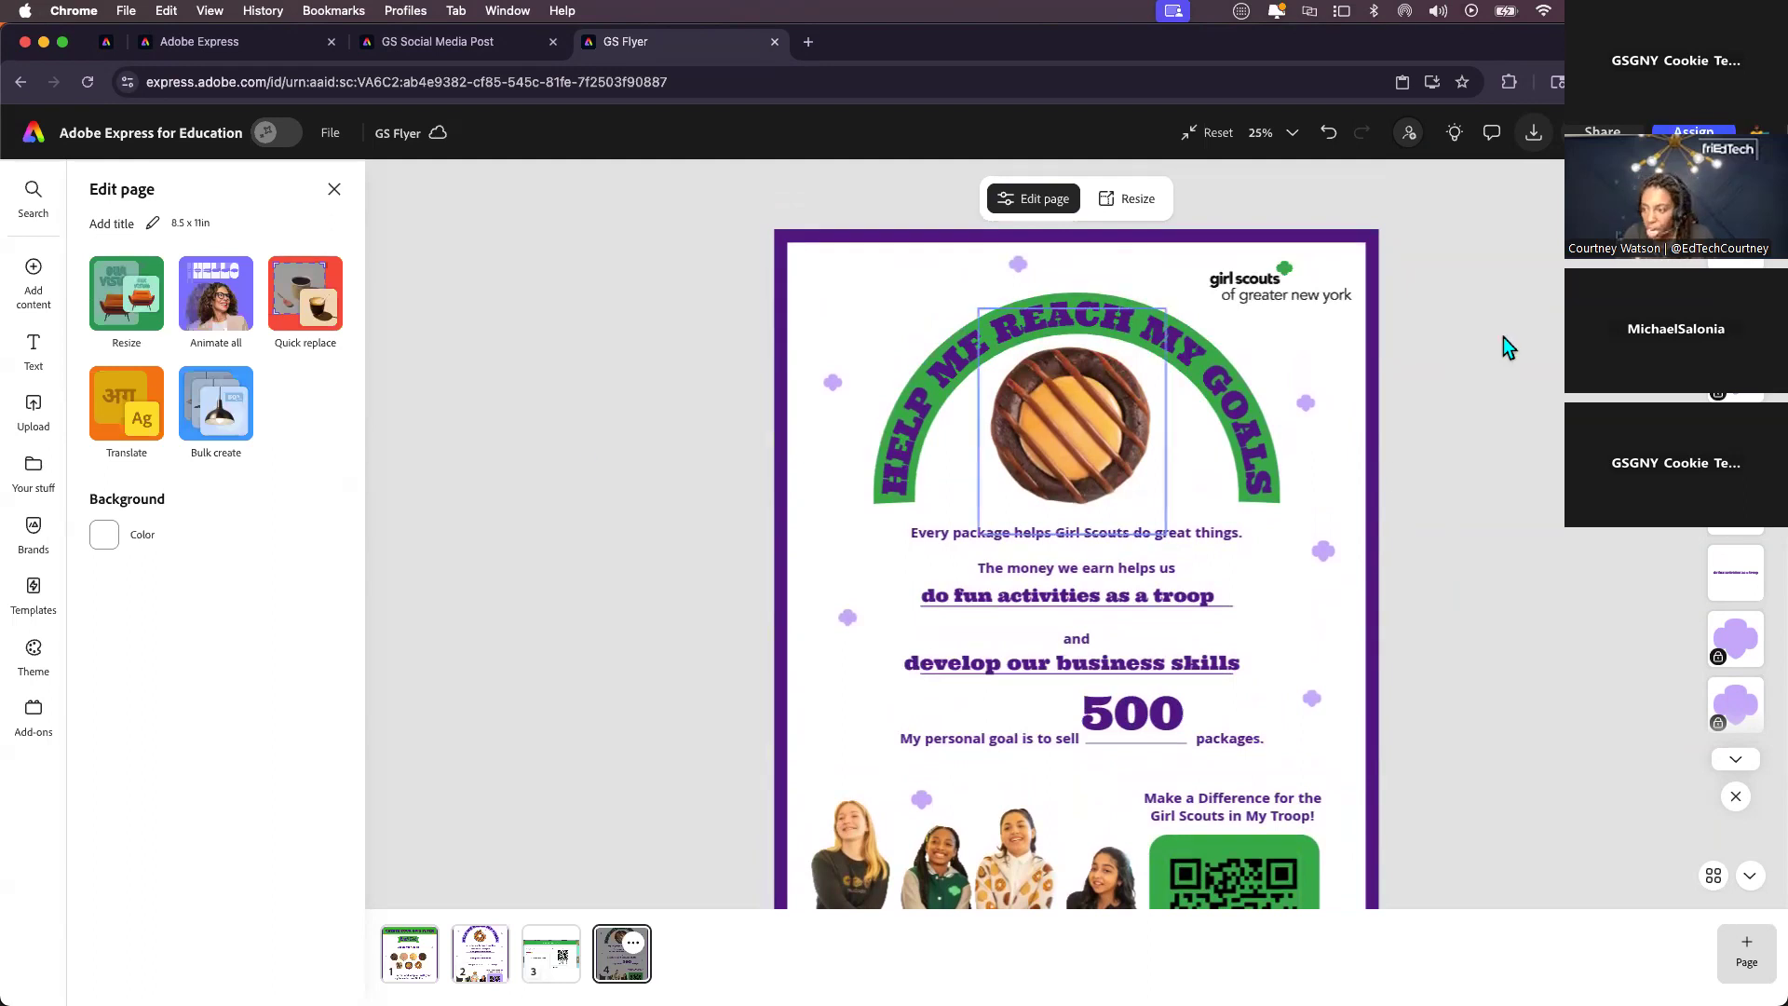
left_click(1533, 134)
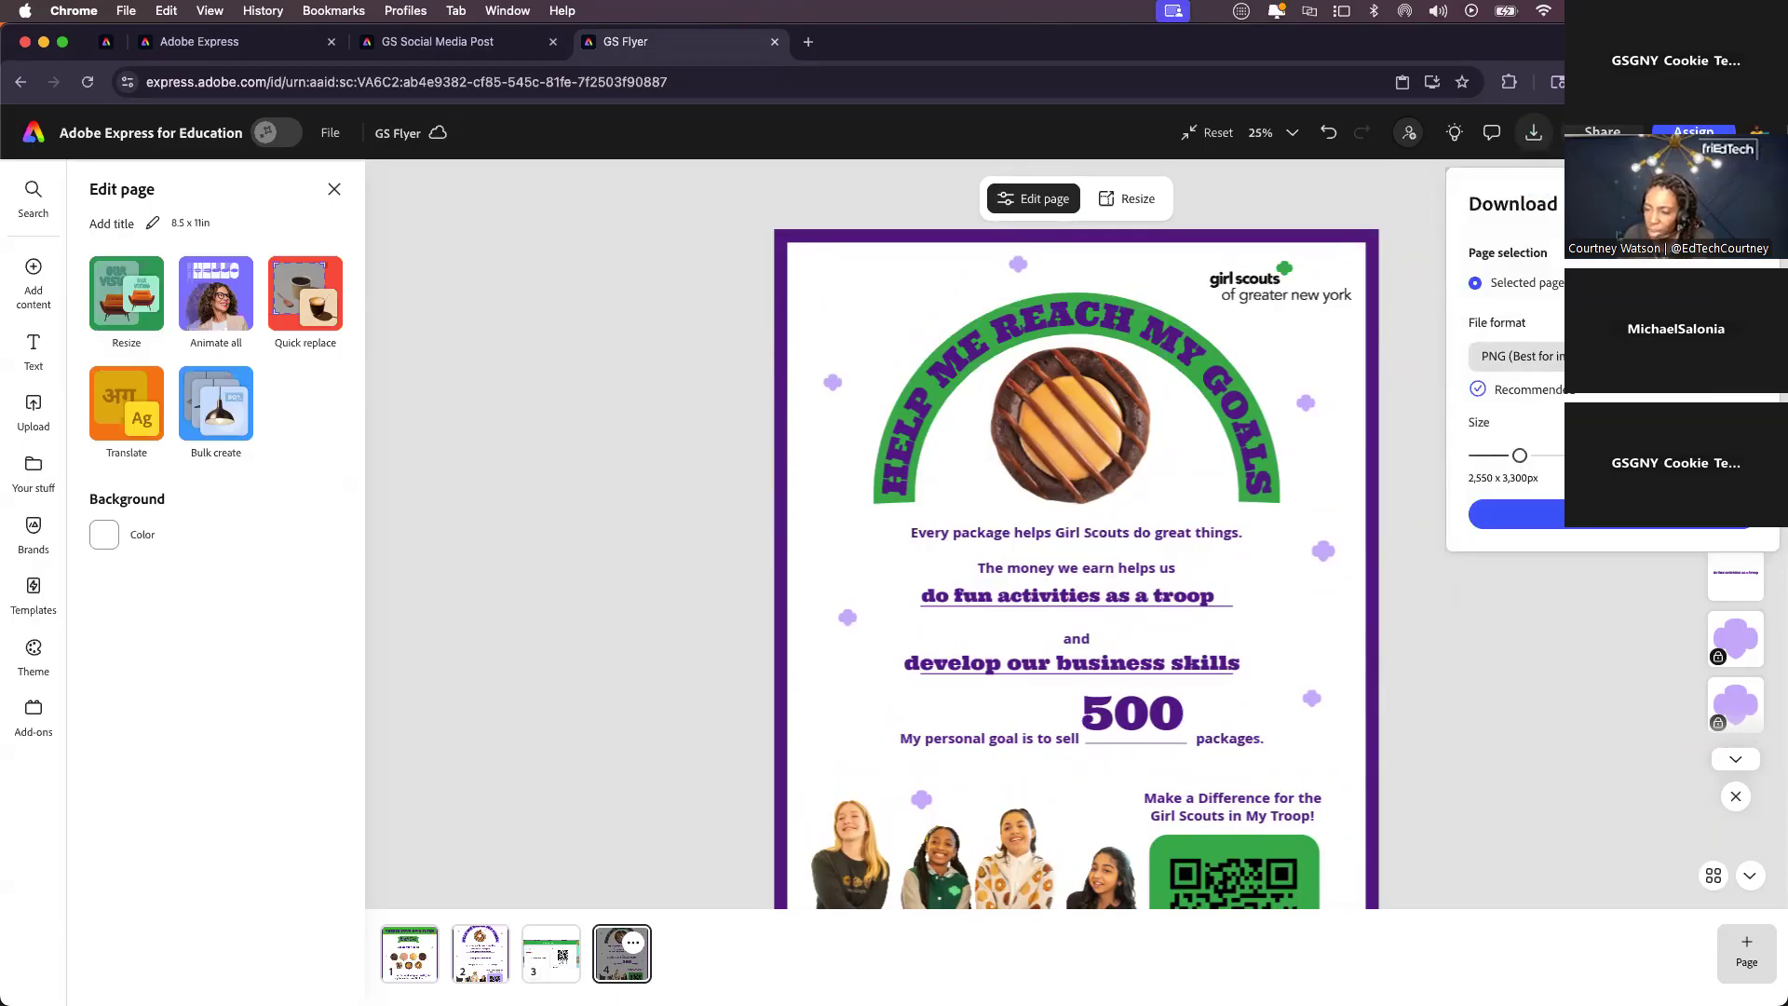
left_click(1518, 356)
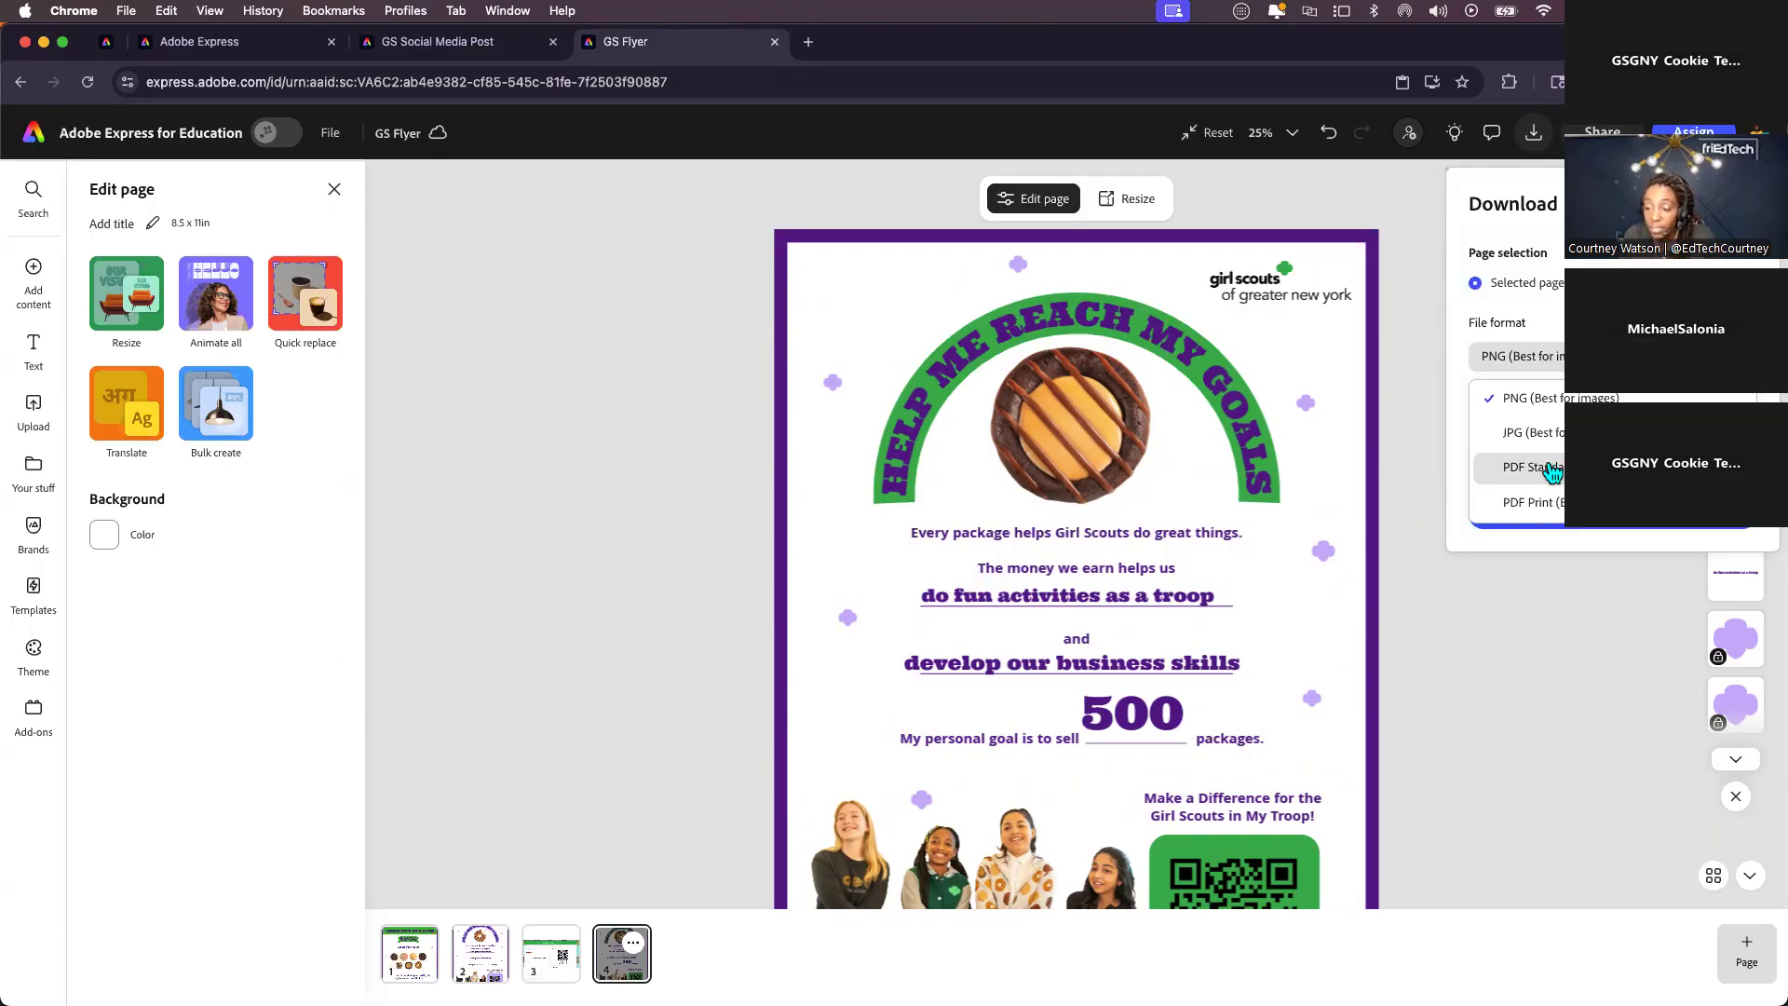
left_click(1551, 400)
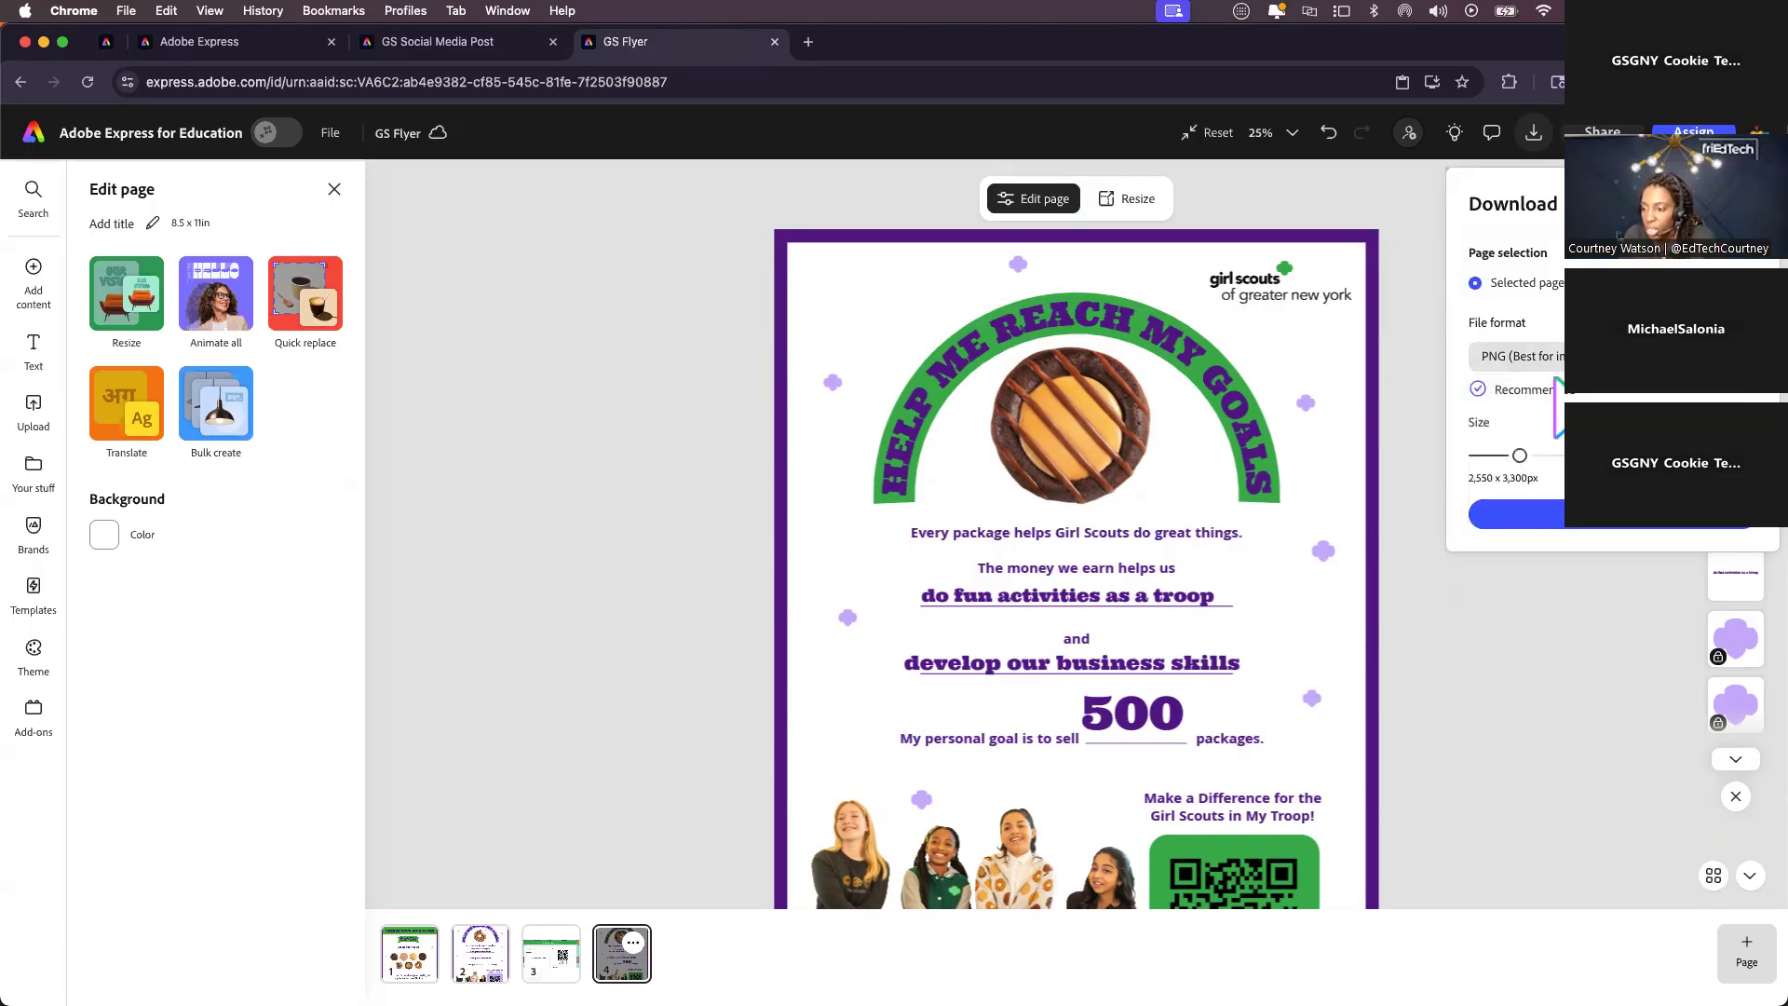
left_click(1595, 522)
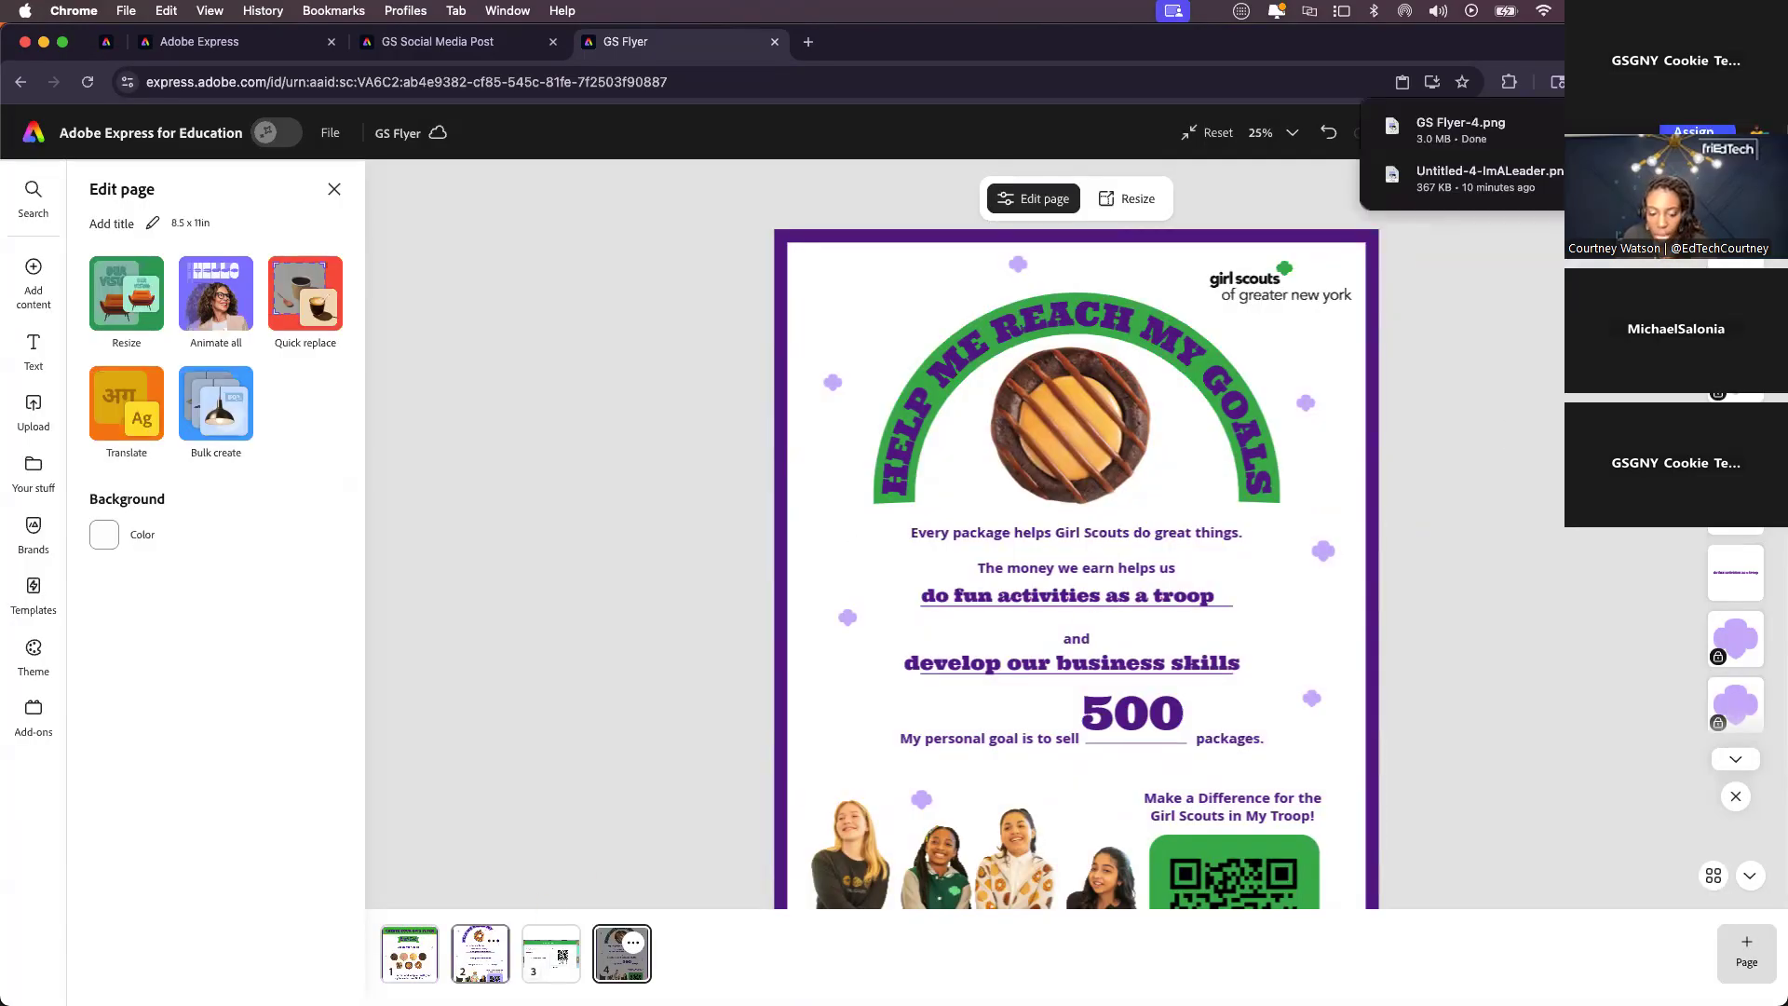
left_click(480, 955)
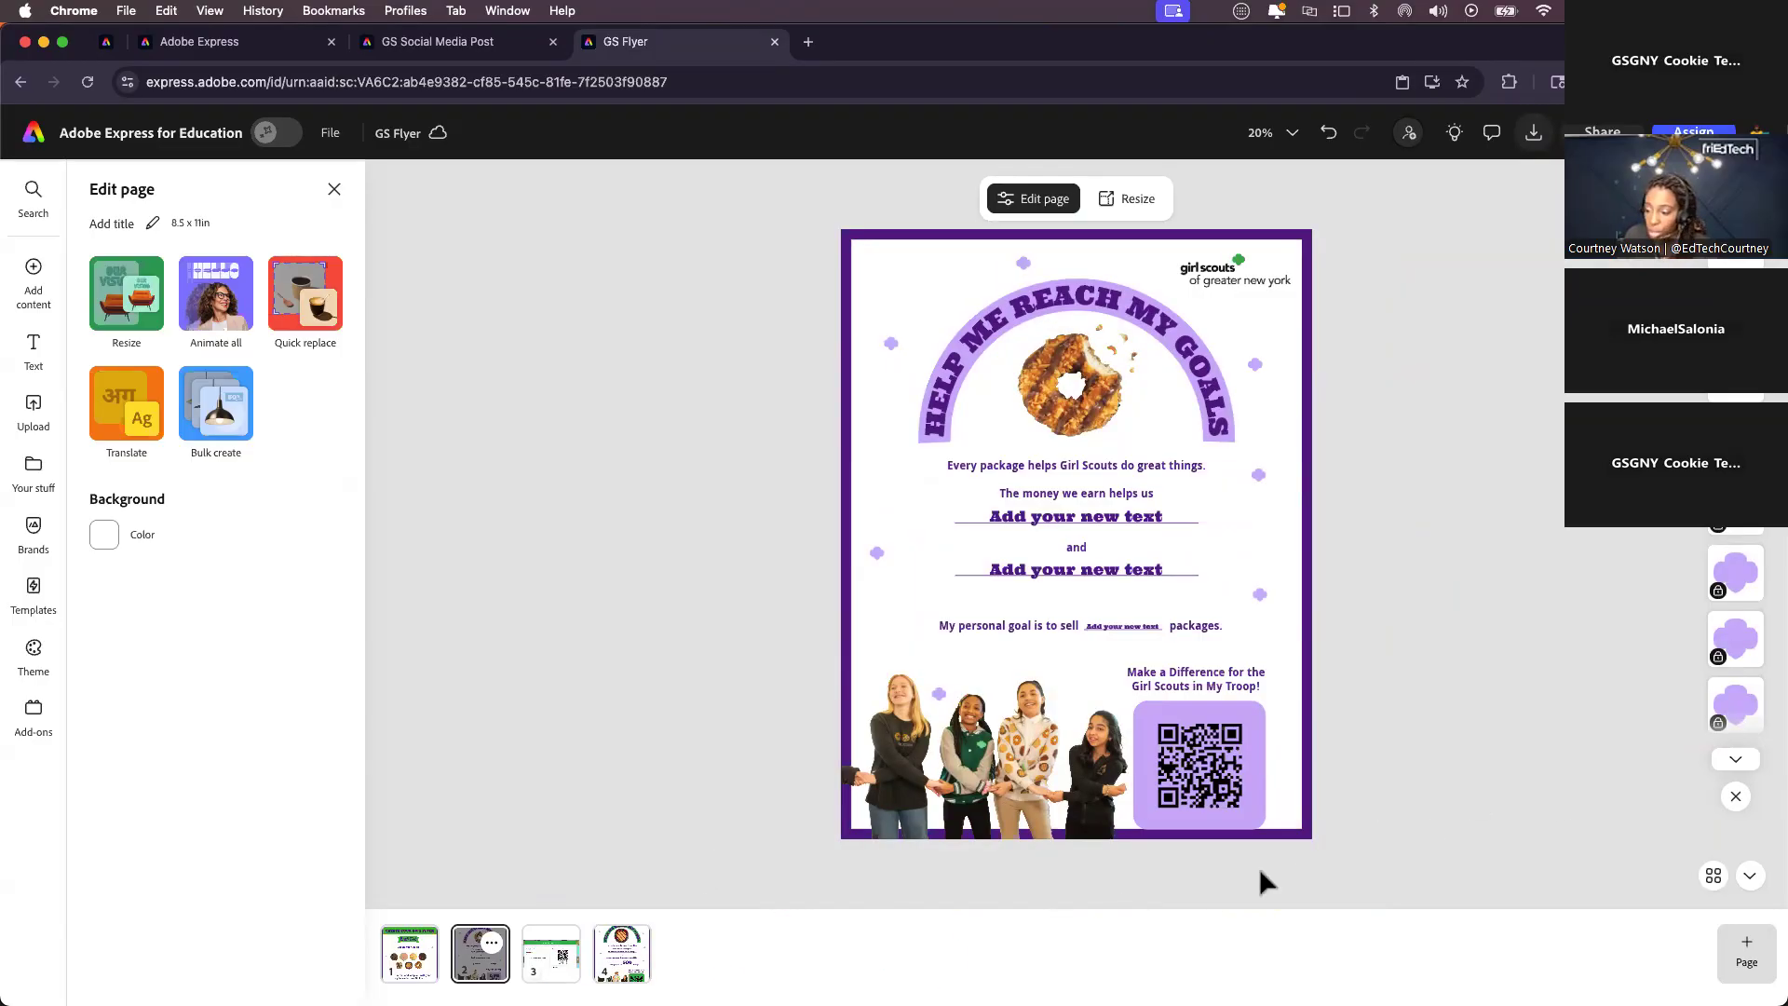
left_click(492, 944)
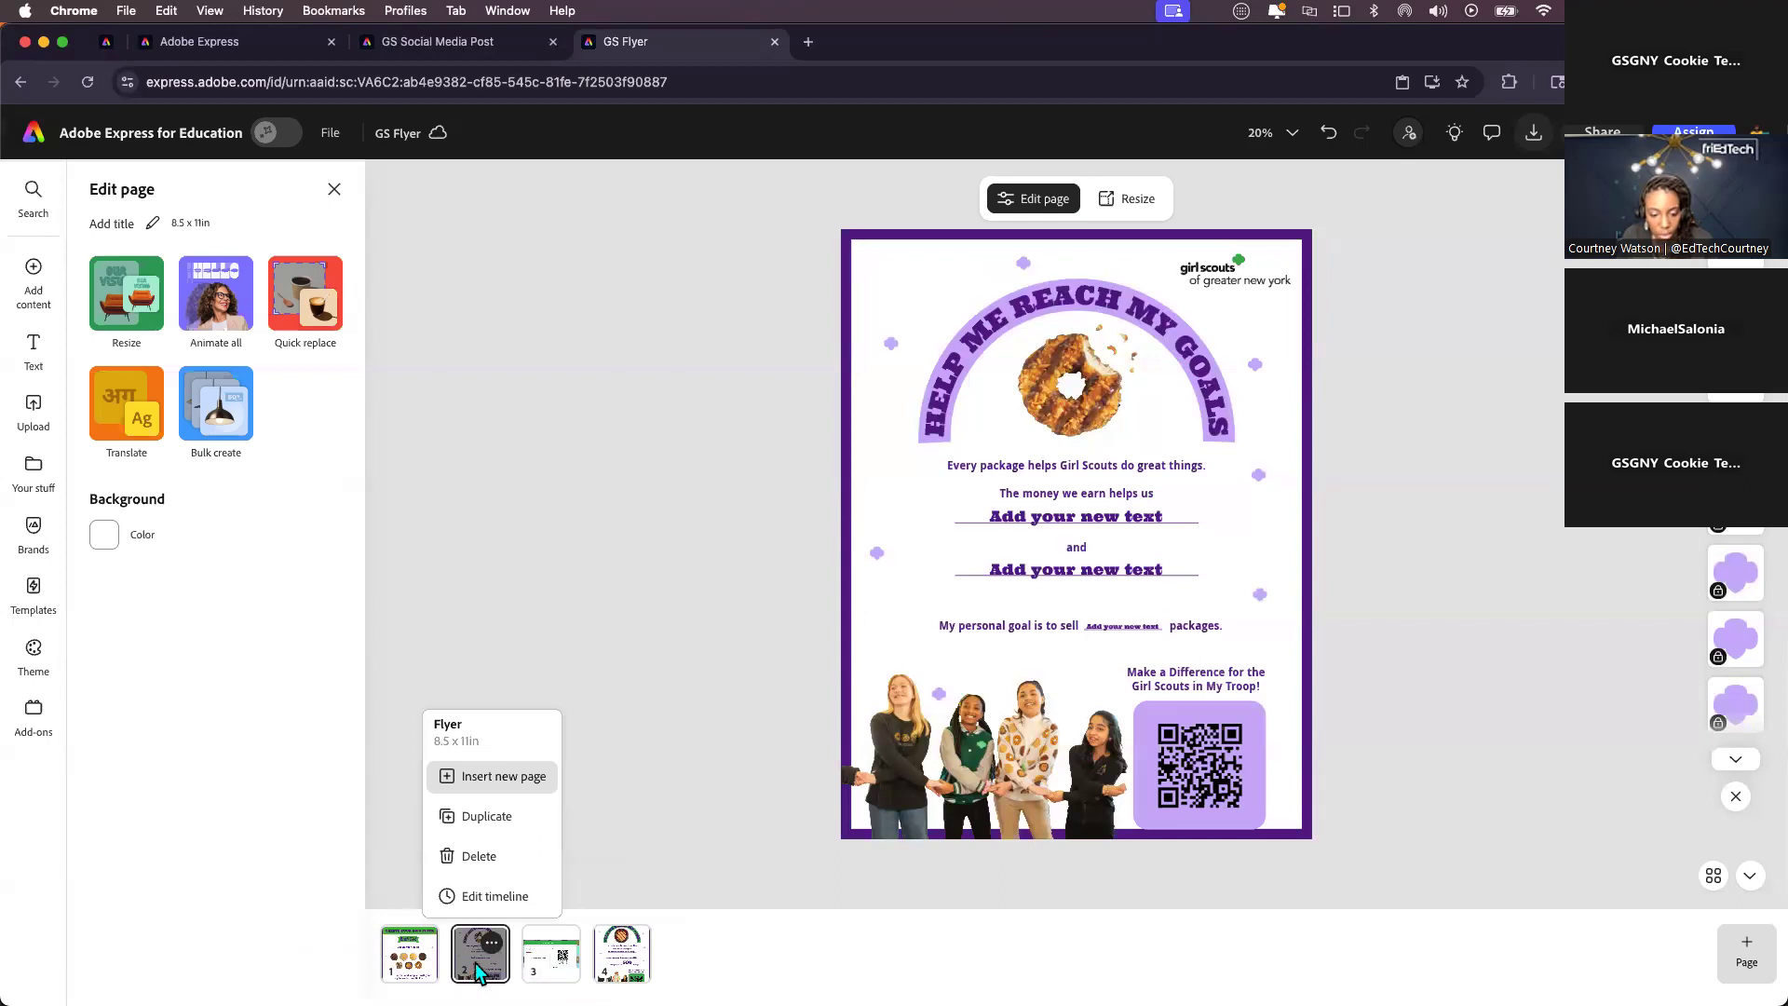
left_click(492, 818)
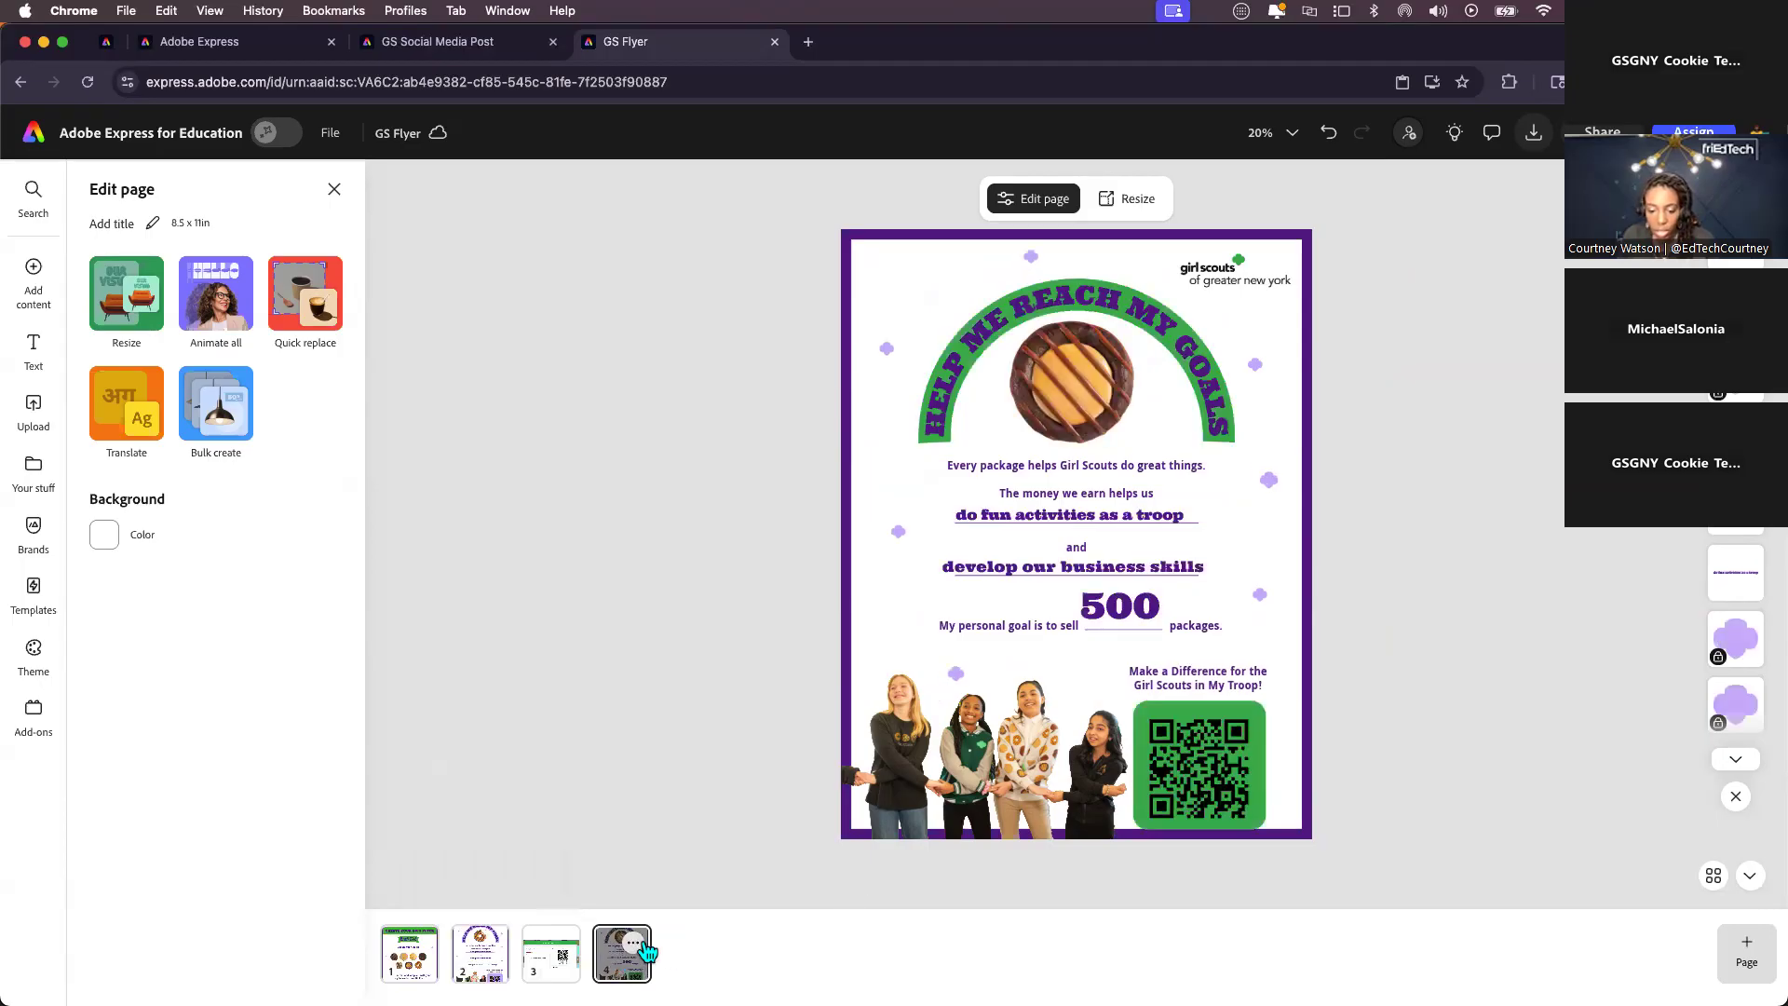
- Duplicate the customized flyer page 4 as a new page 5
left_click(634, 944)
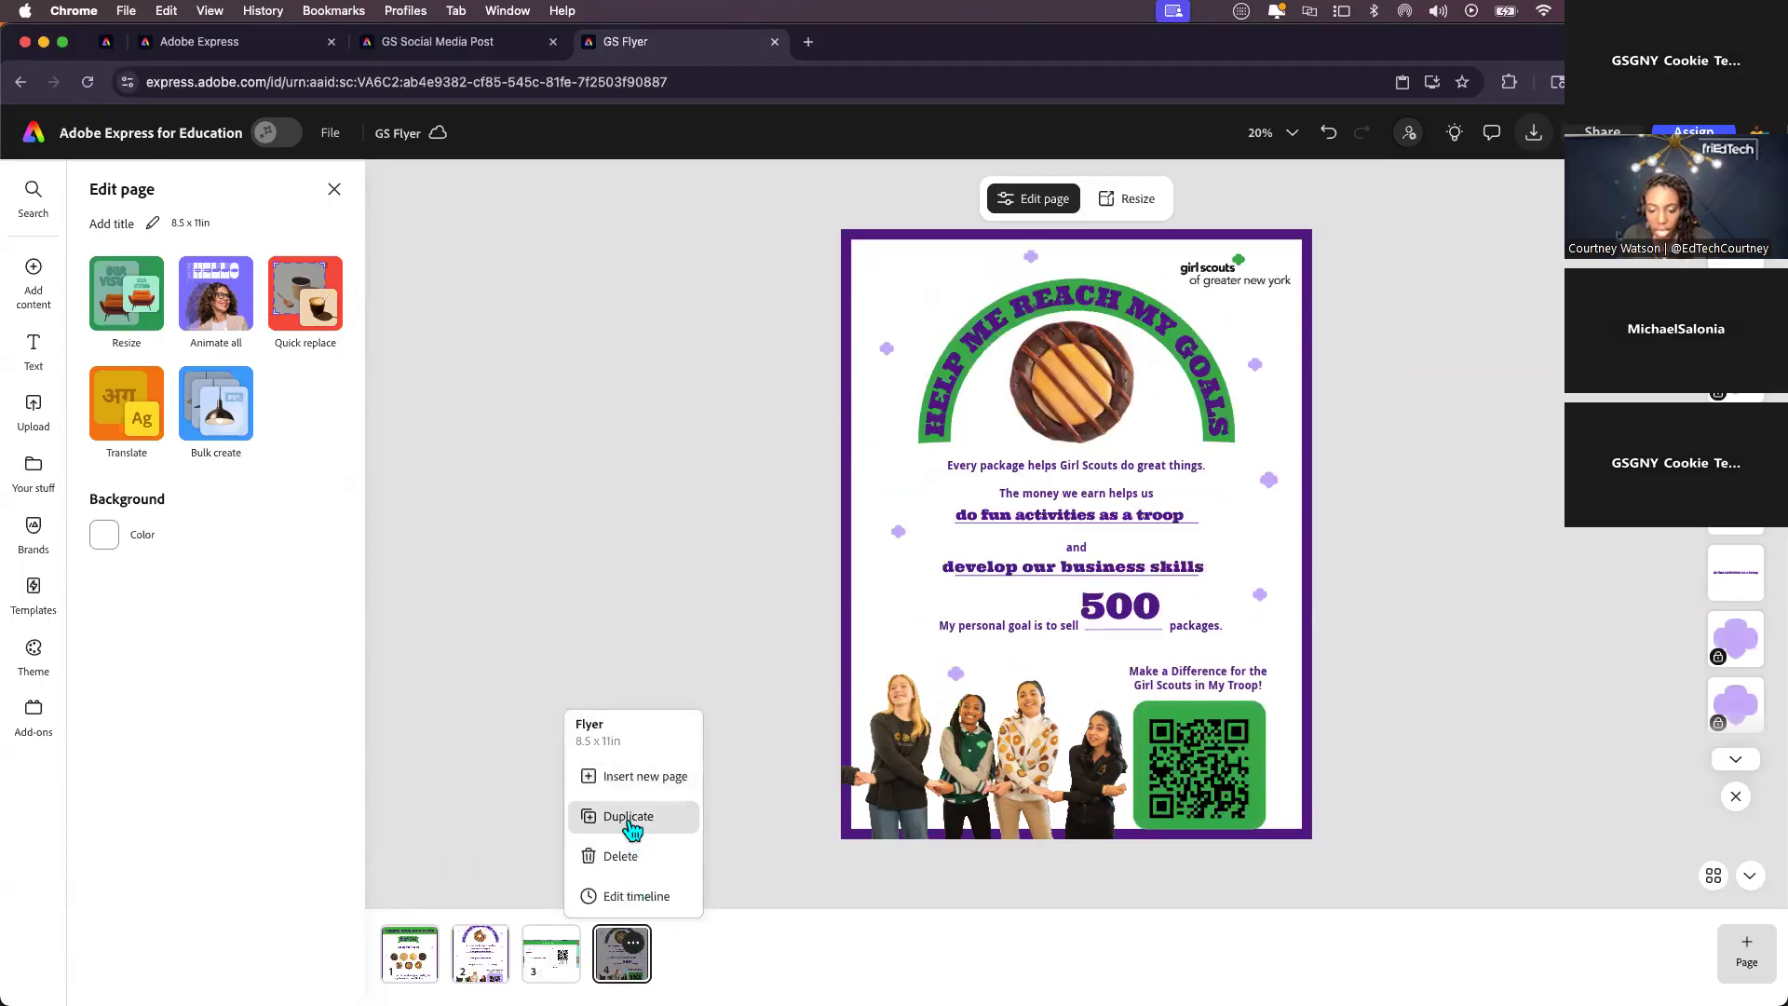
left_click(624, 818)
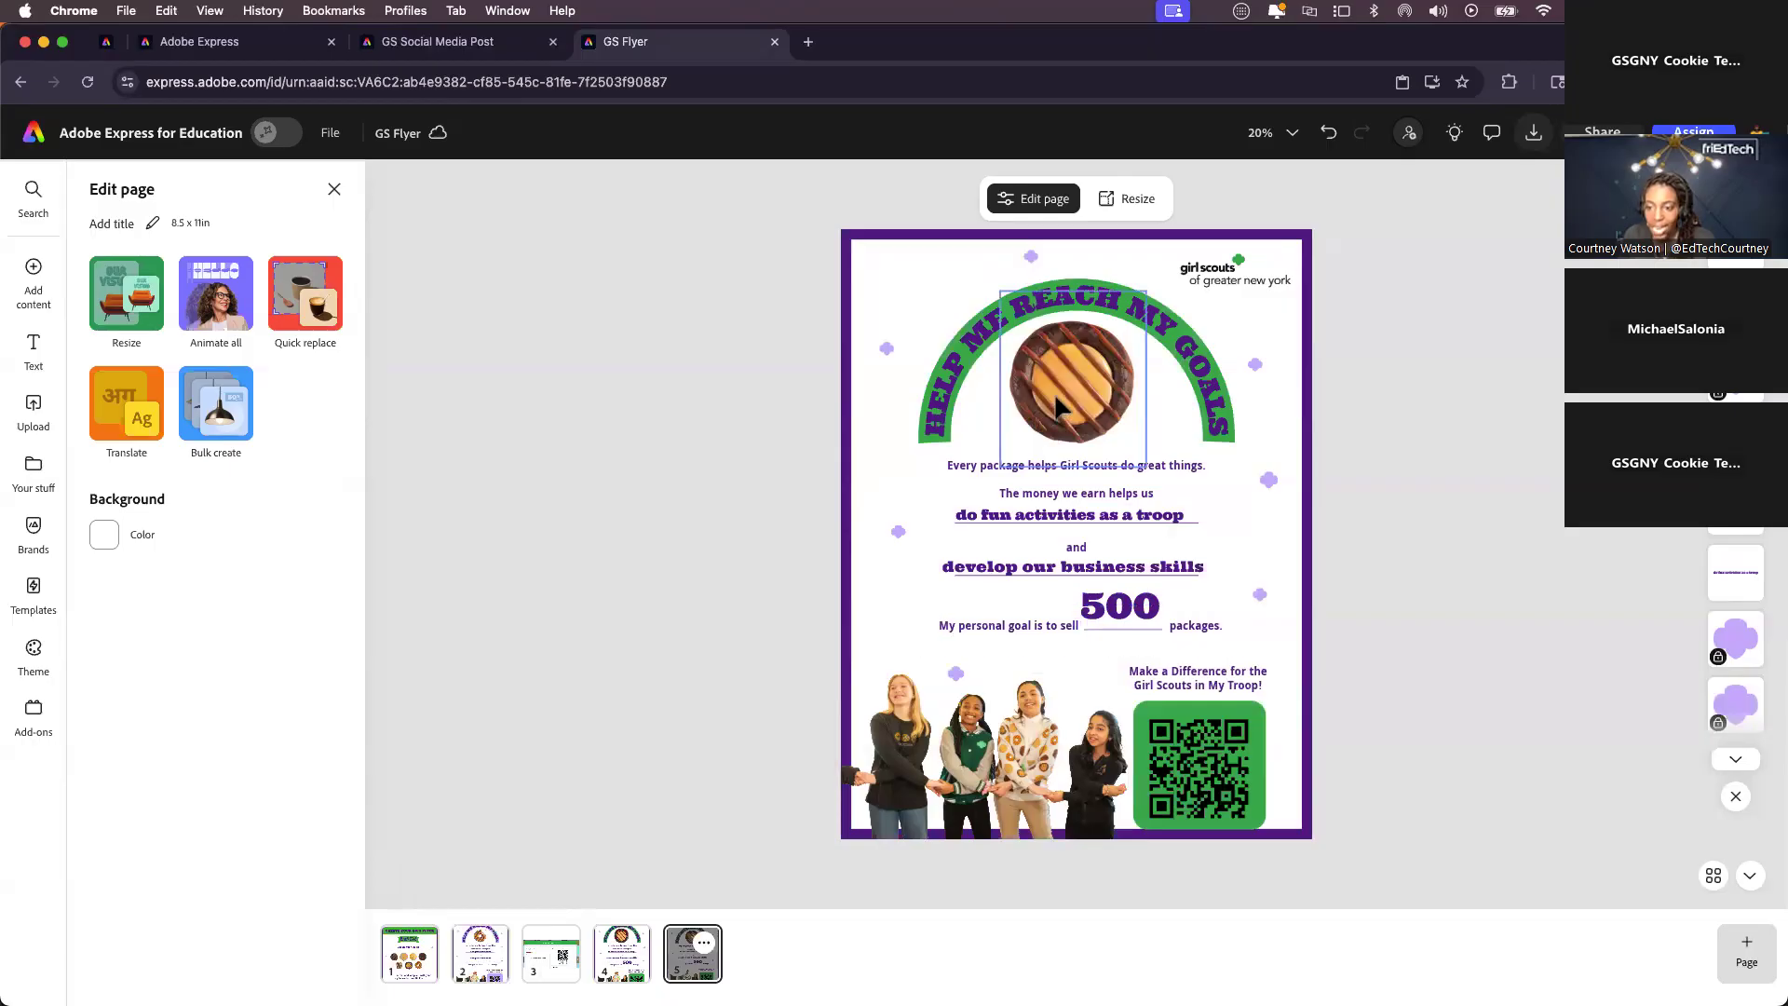
- Copy the light tan ridged cookie, second in the upper cookie row on page 1, and return to page 5
left_click(1052, 397)
left_click(410, 952)
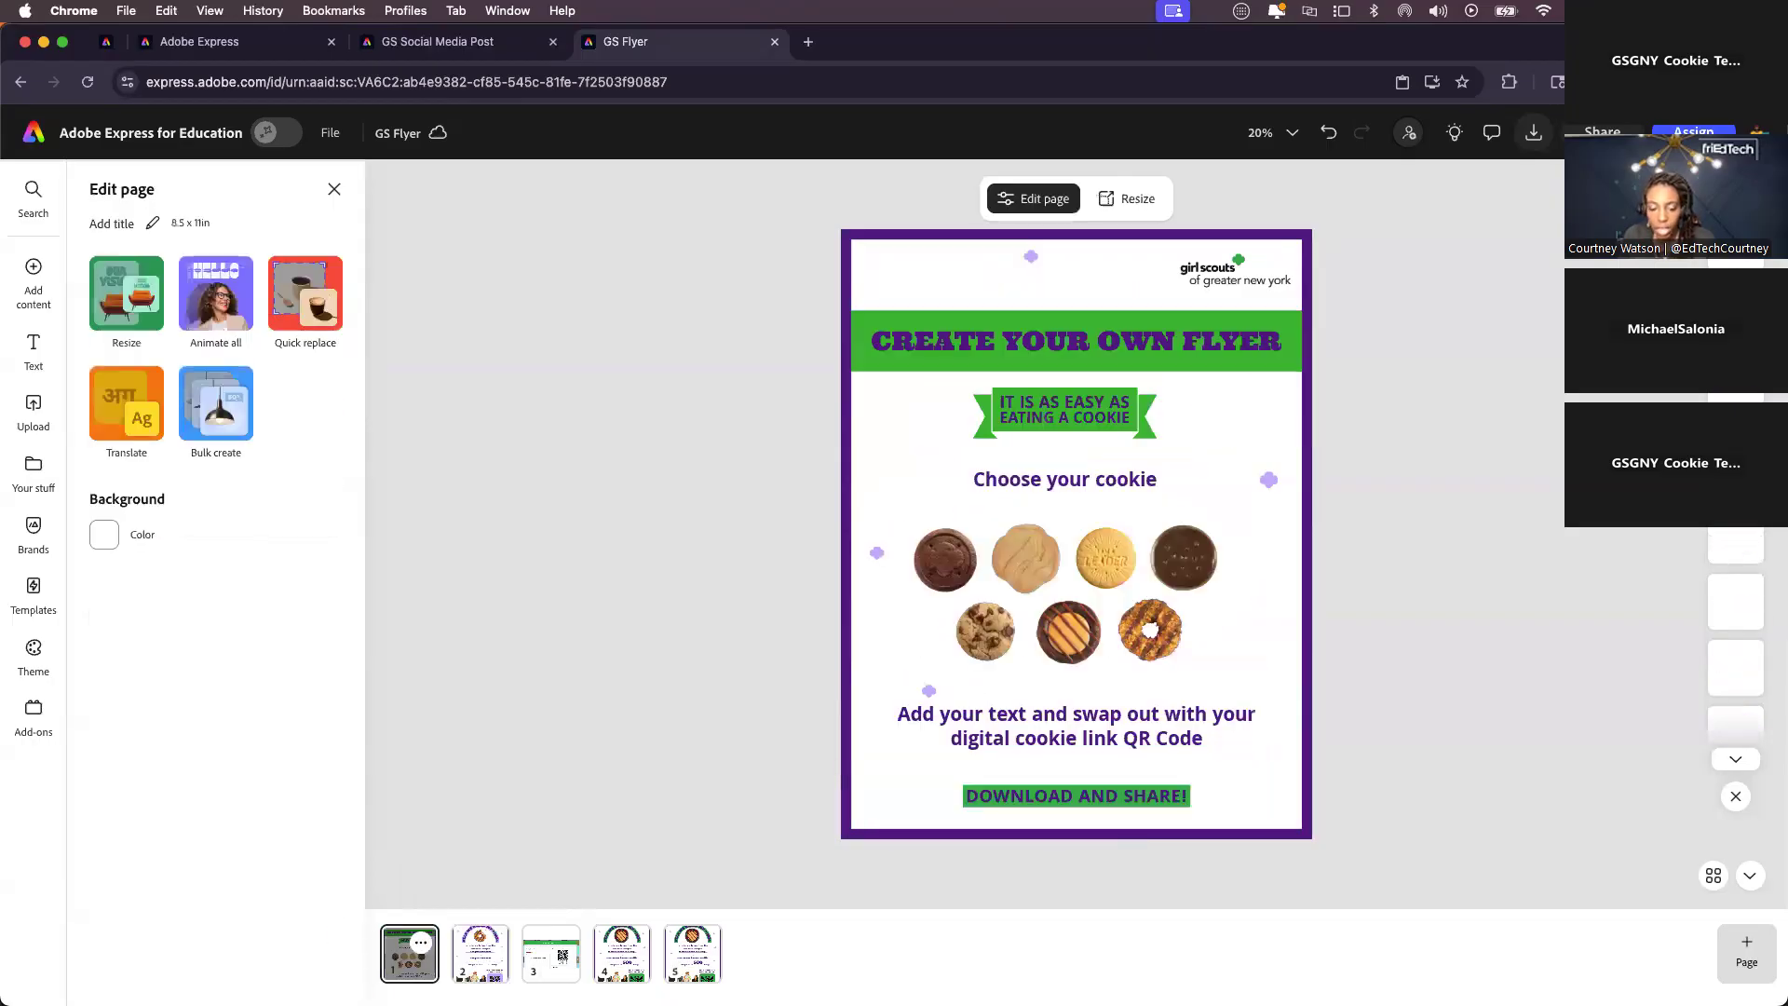
left_click(1031, 552)
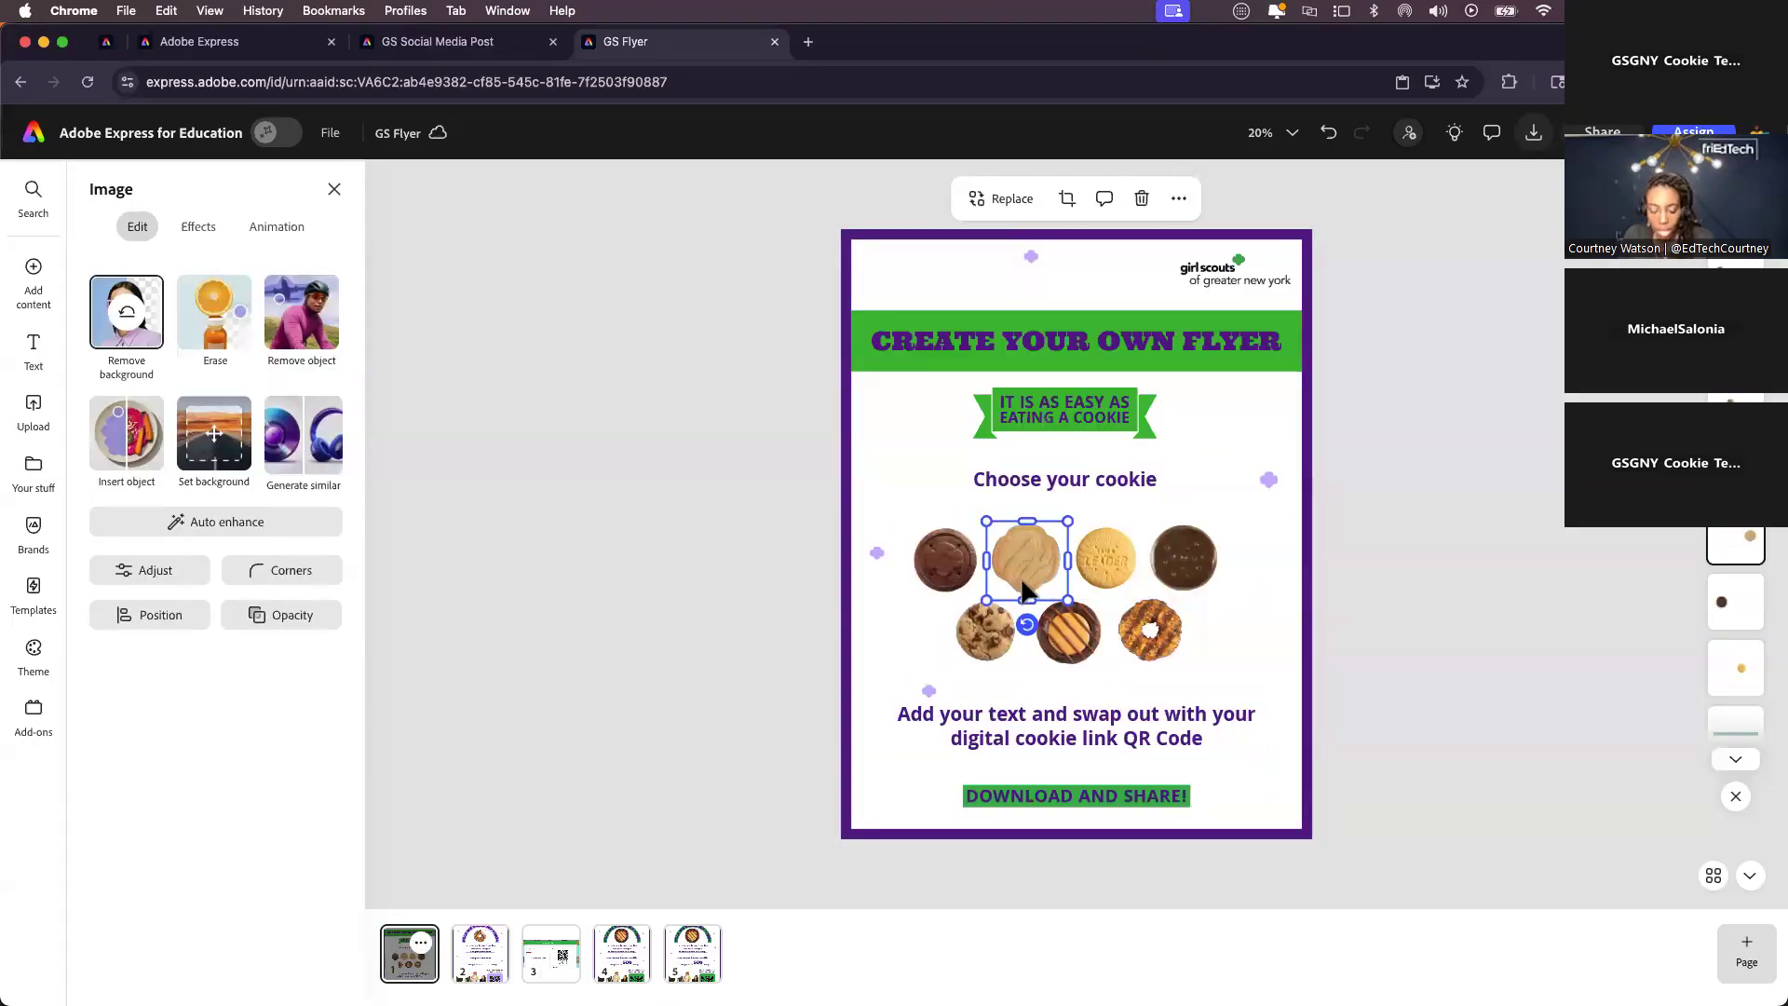
left_click(689, 952)
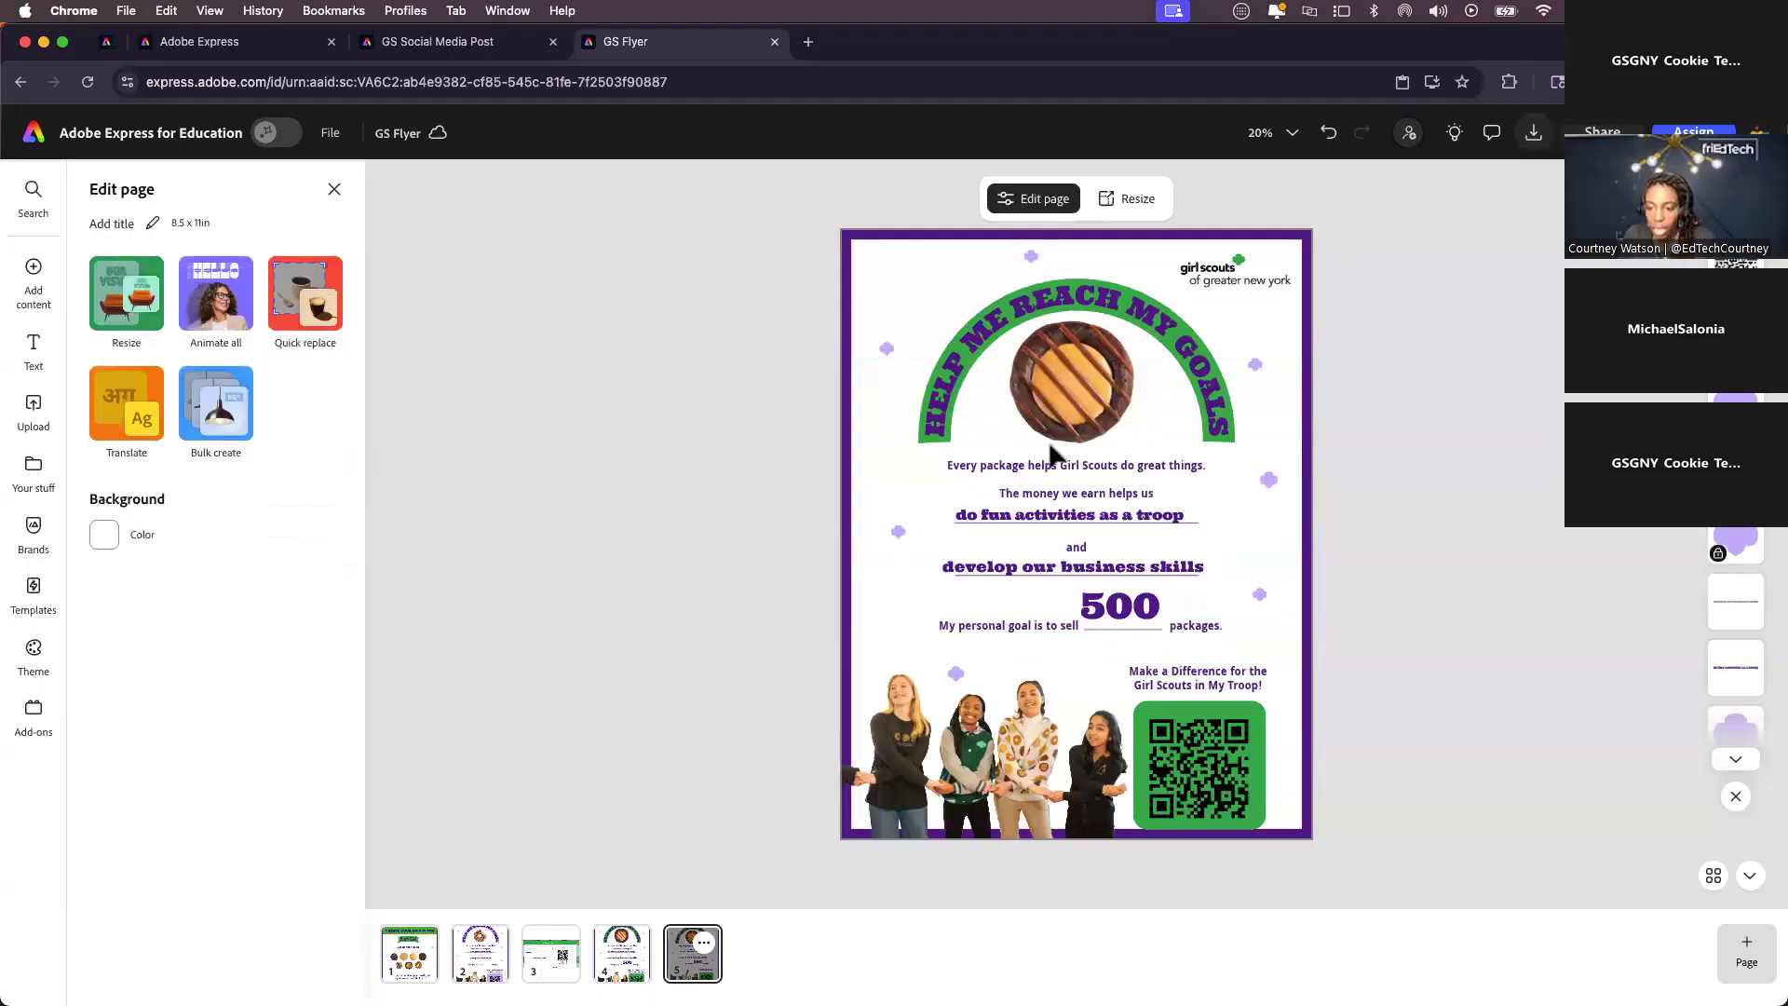
- Paste the light tan cookie on page 5, enlarge it inside the green arch, and delete the dark striped cookie
left_click(1071, 415)
key("super+v")
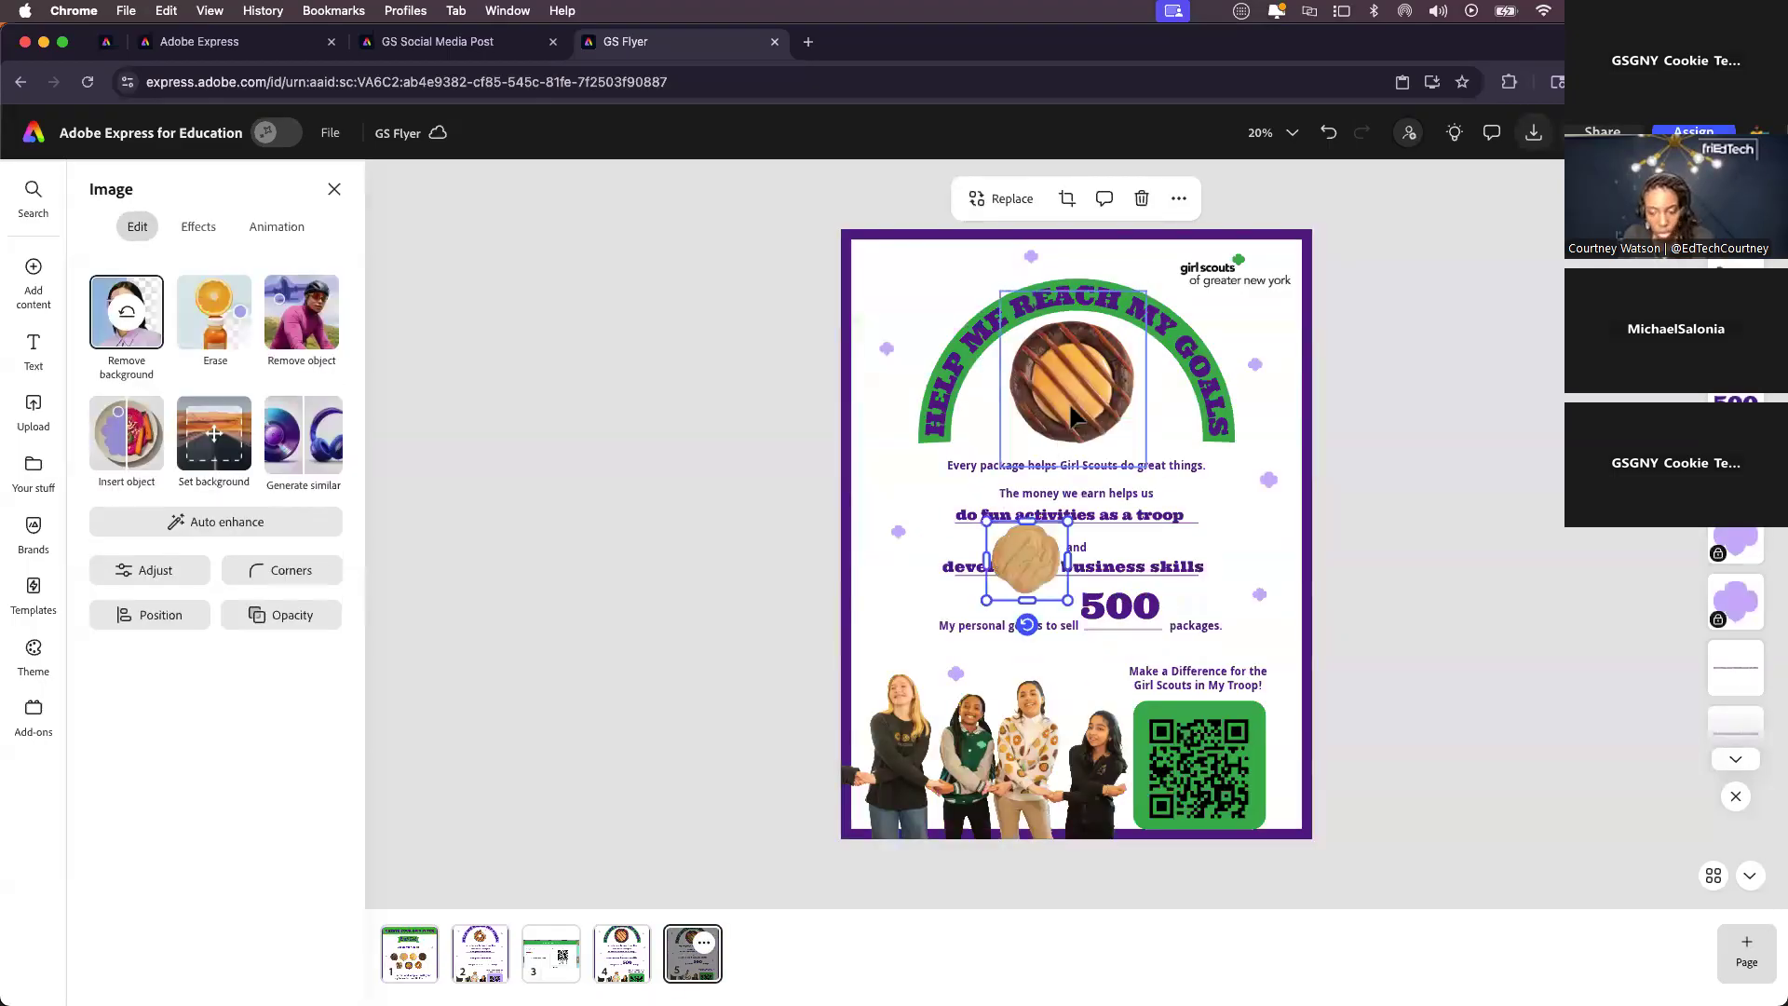
left_click_drag(1033, 550, 1169, 459)
left_click_drag(1086, 380, 1063, 379)
left_click(1736, 264)
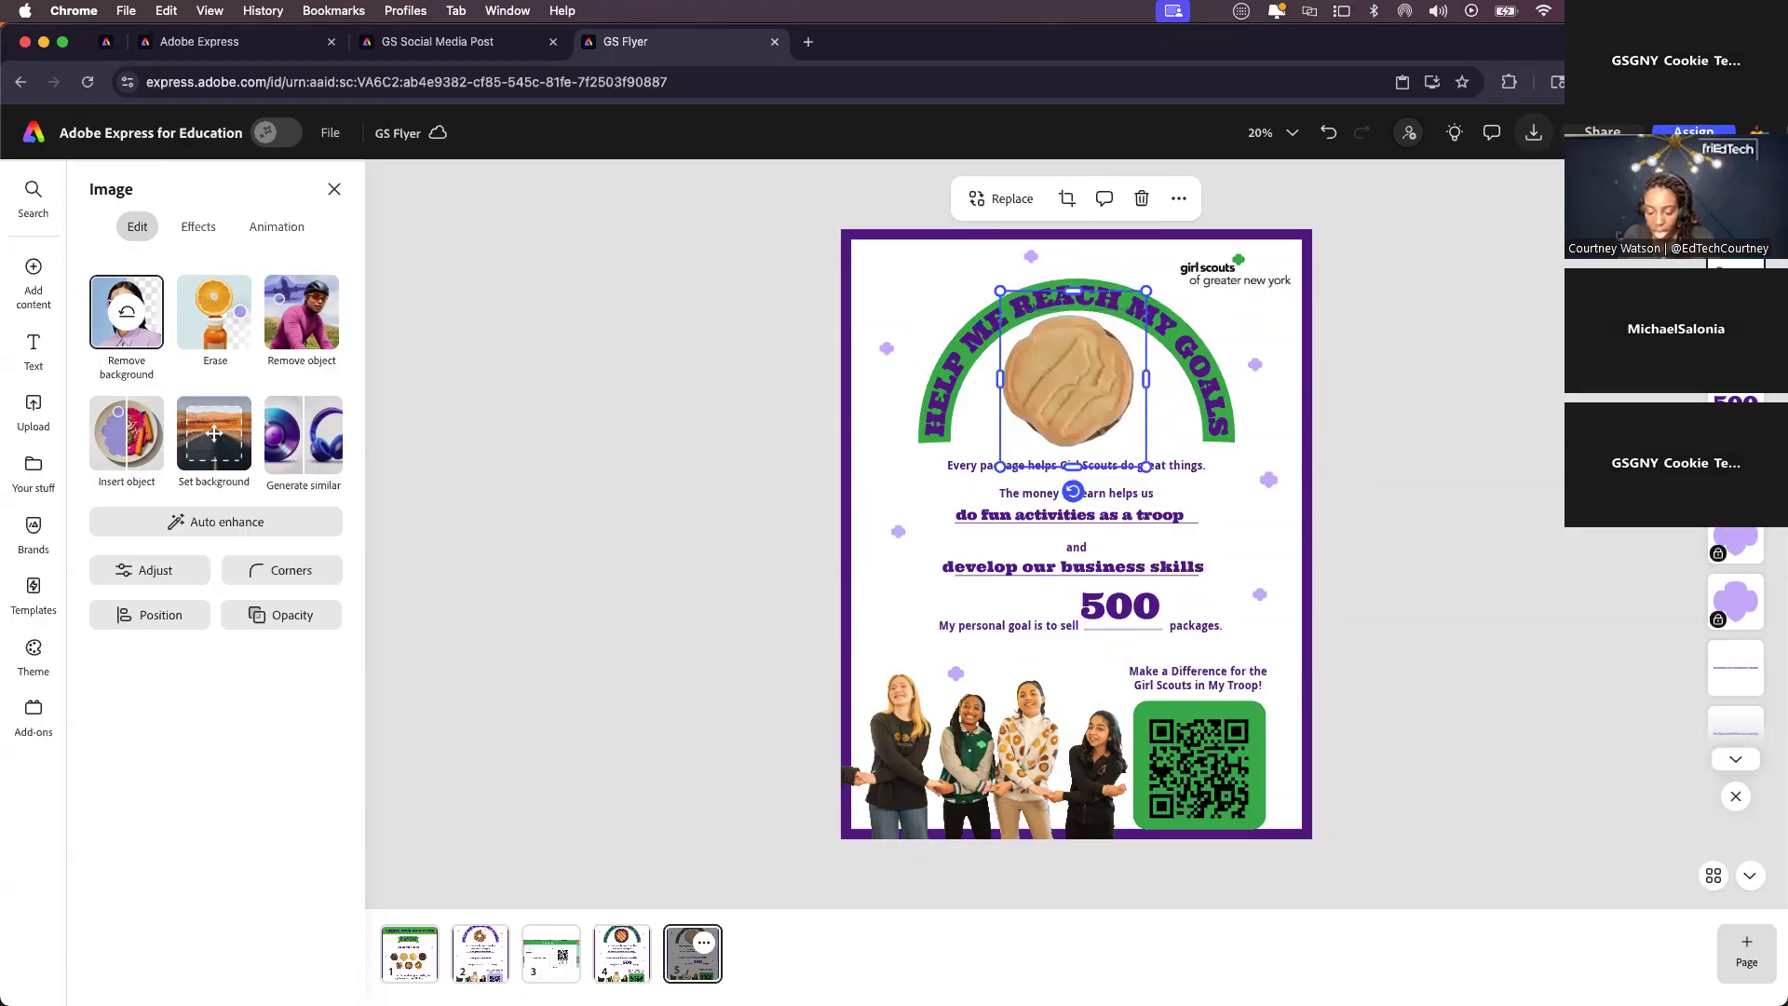
key("BackSpace")
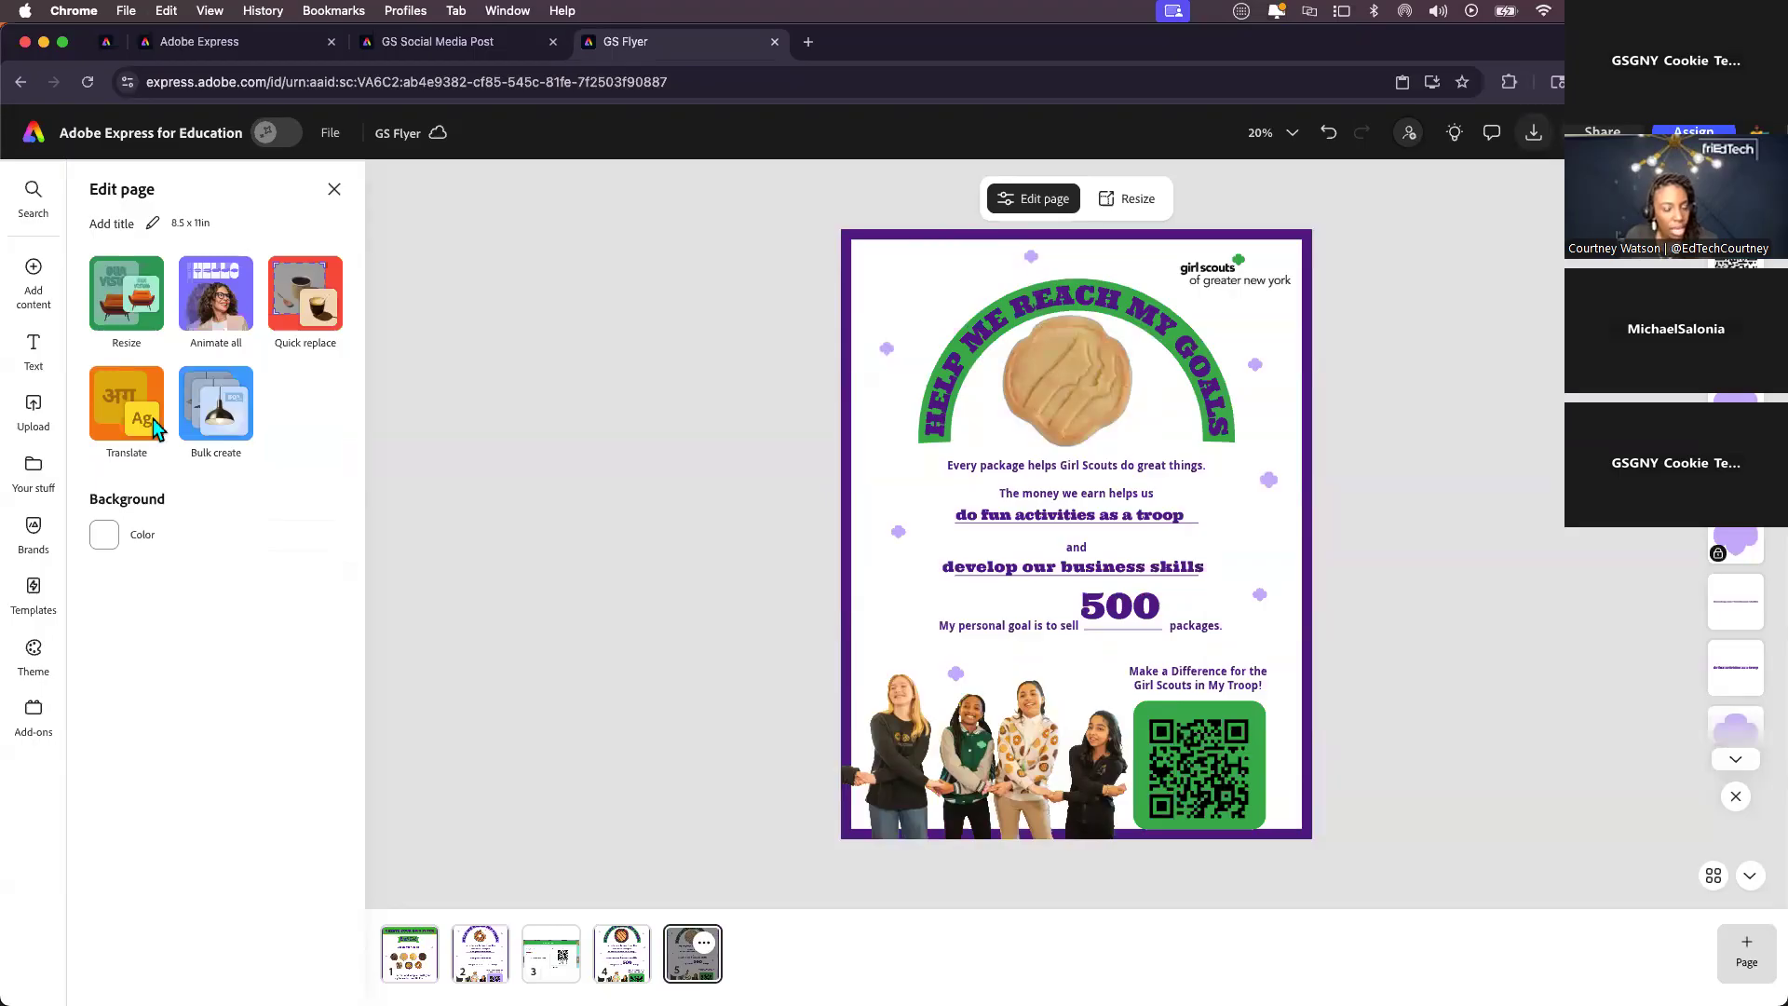
- Open the GS Thank You Cards template, look over its card page, and start editing a copy
mouse_move(33, 282)
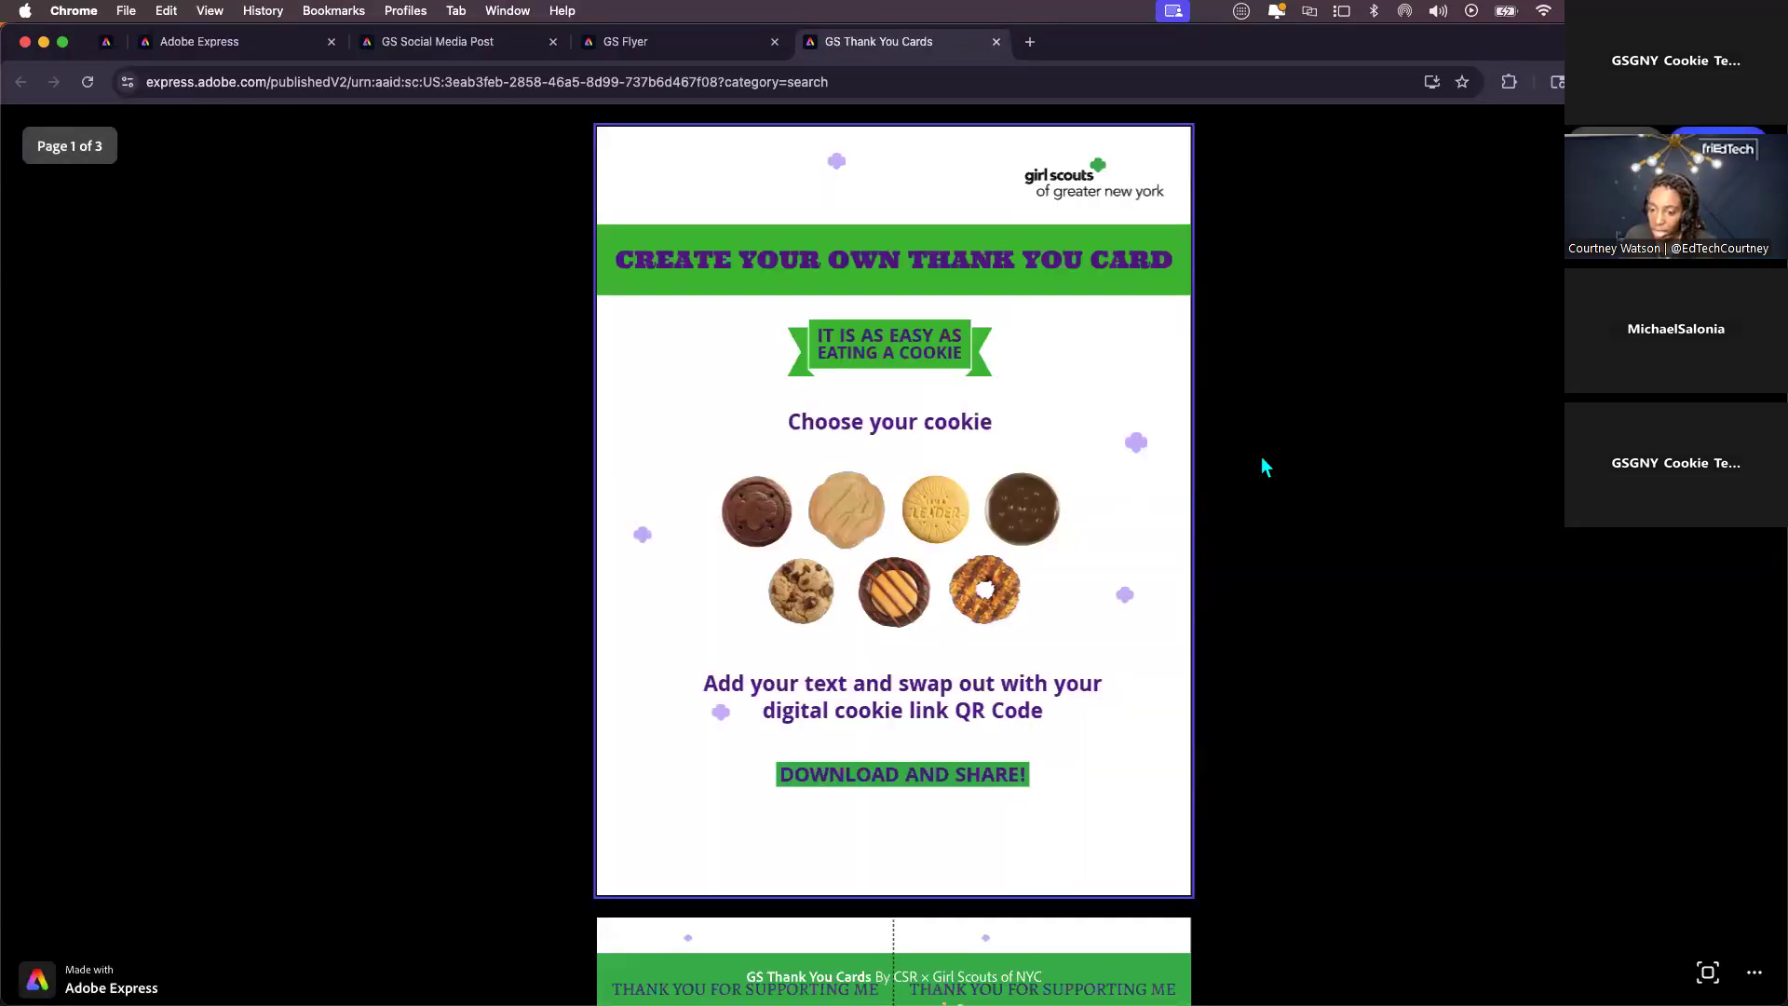
scroll(1044, 610, "down", 5)
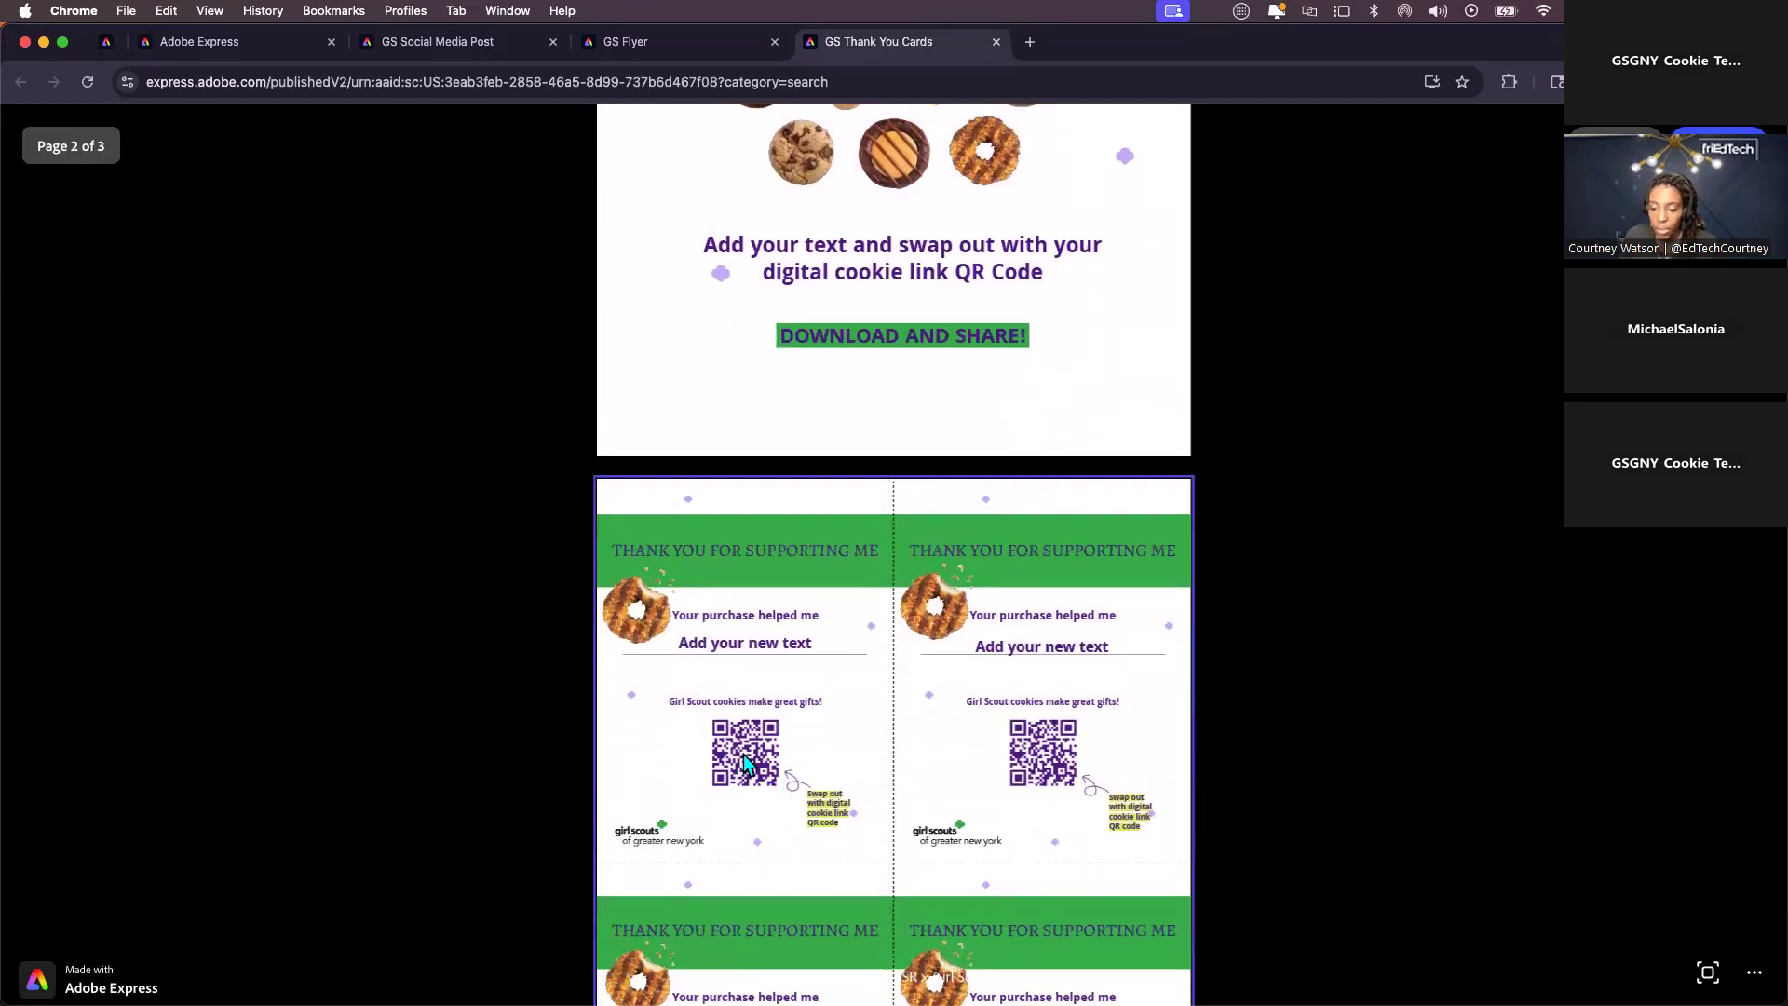
scroll(948, 578, "up", 3)
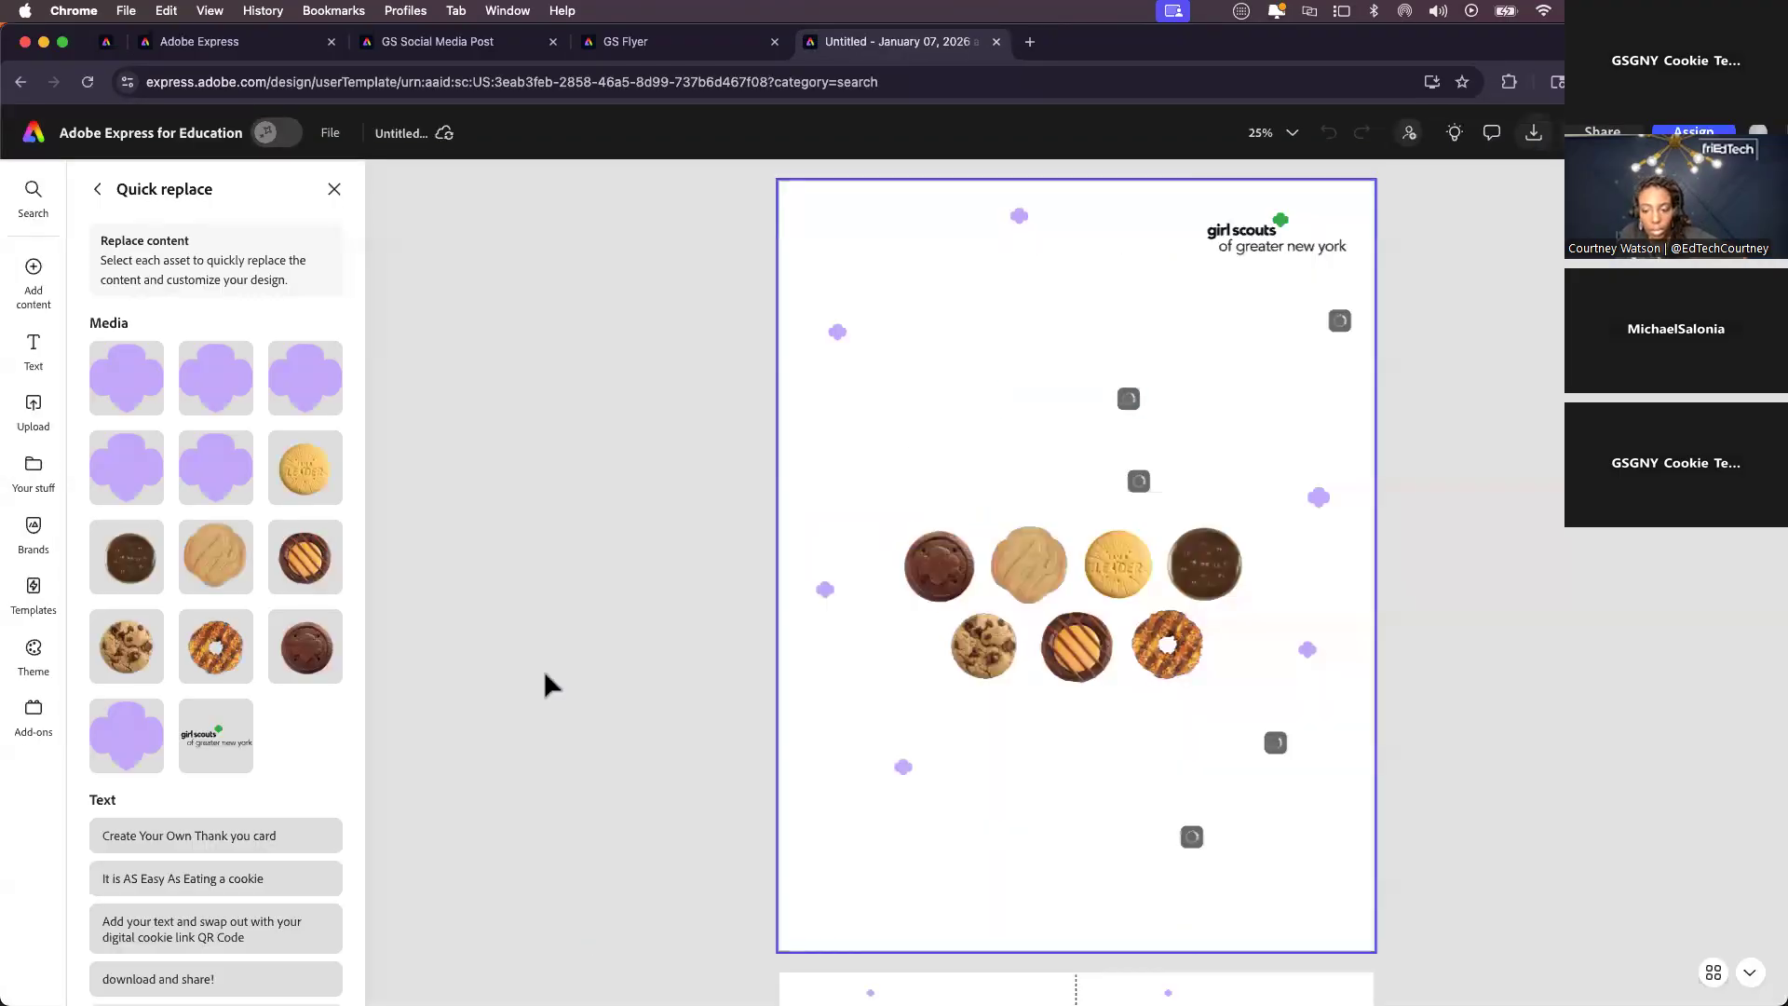
- Rename the untitled file as "GS Thank you Card"
left_click(384, 136)
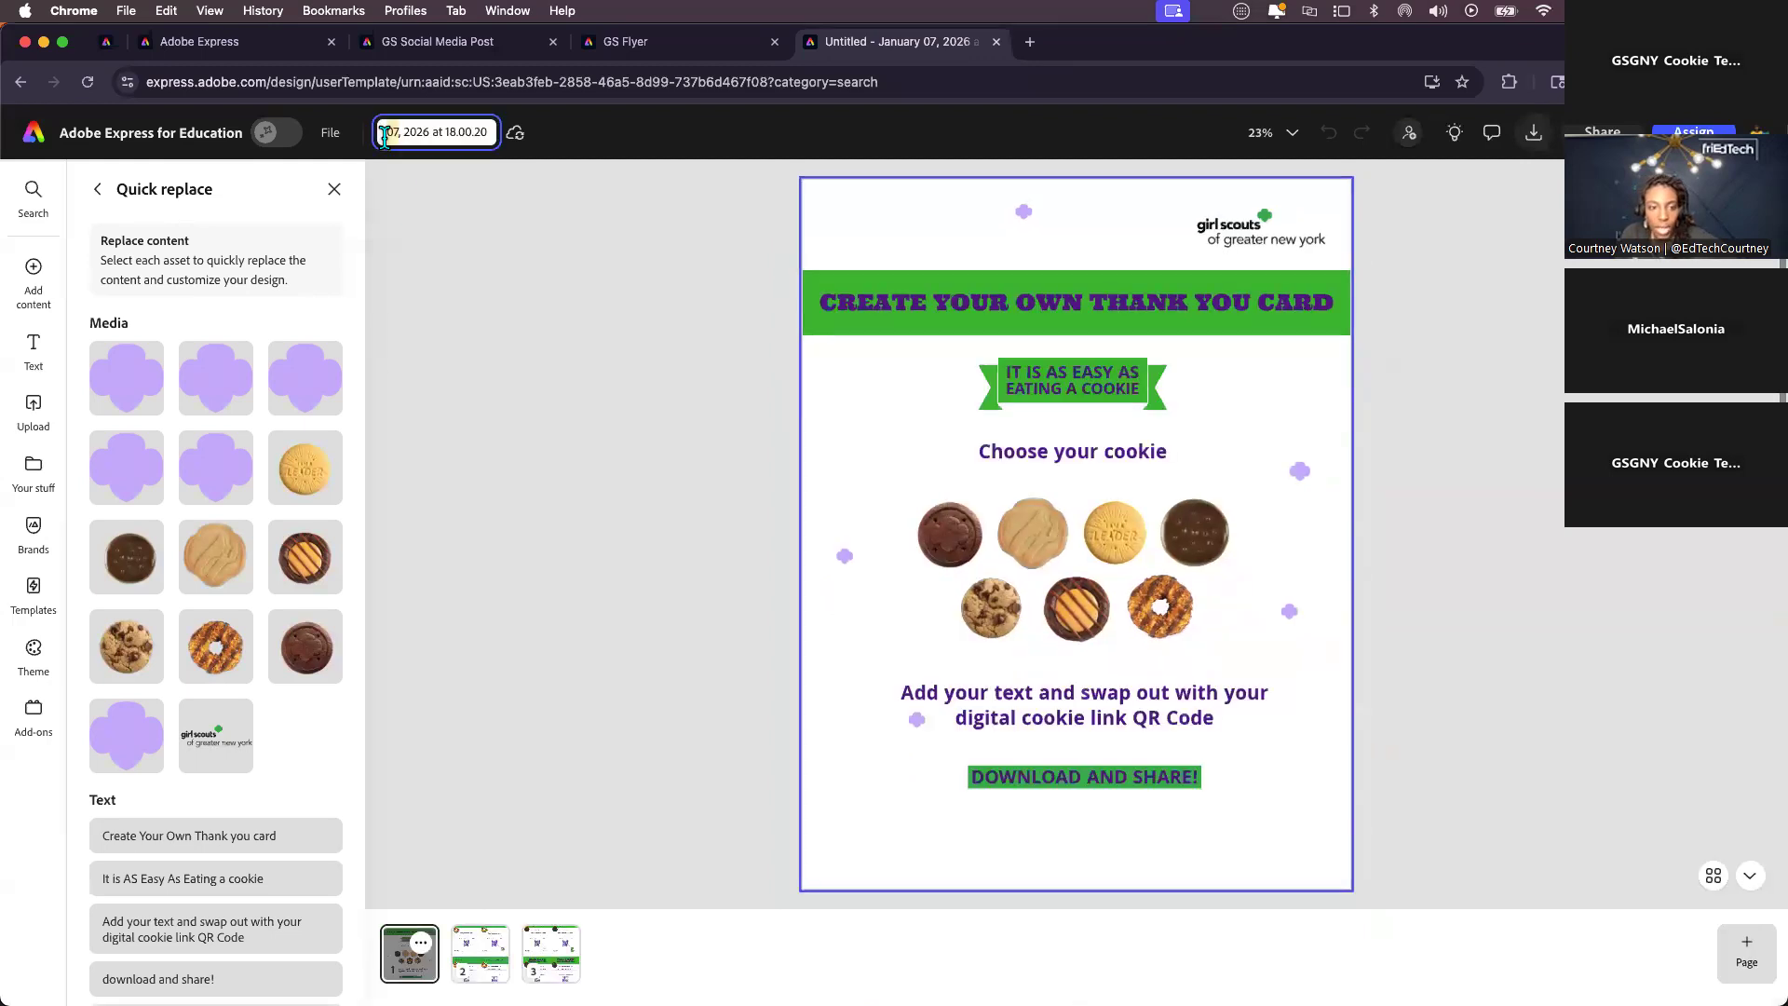
key("super+a")
type("GS ")
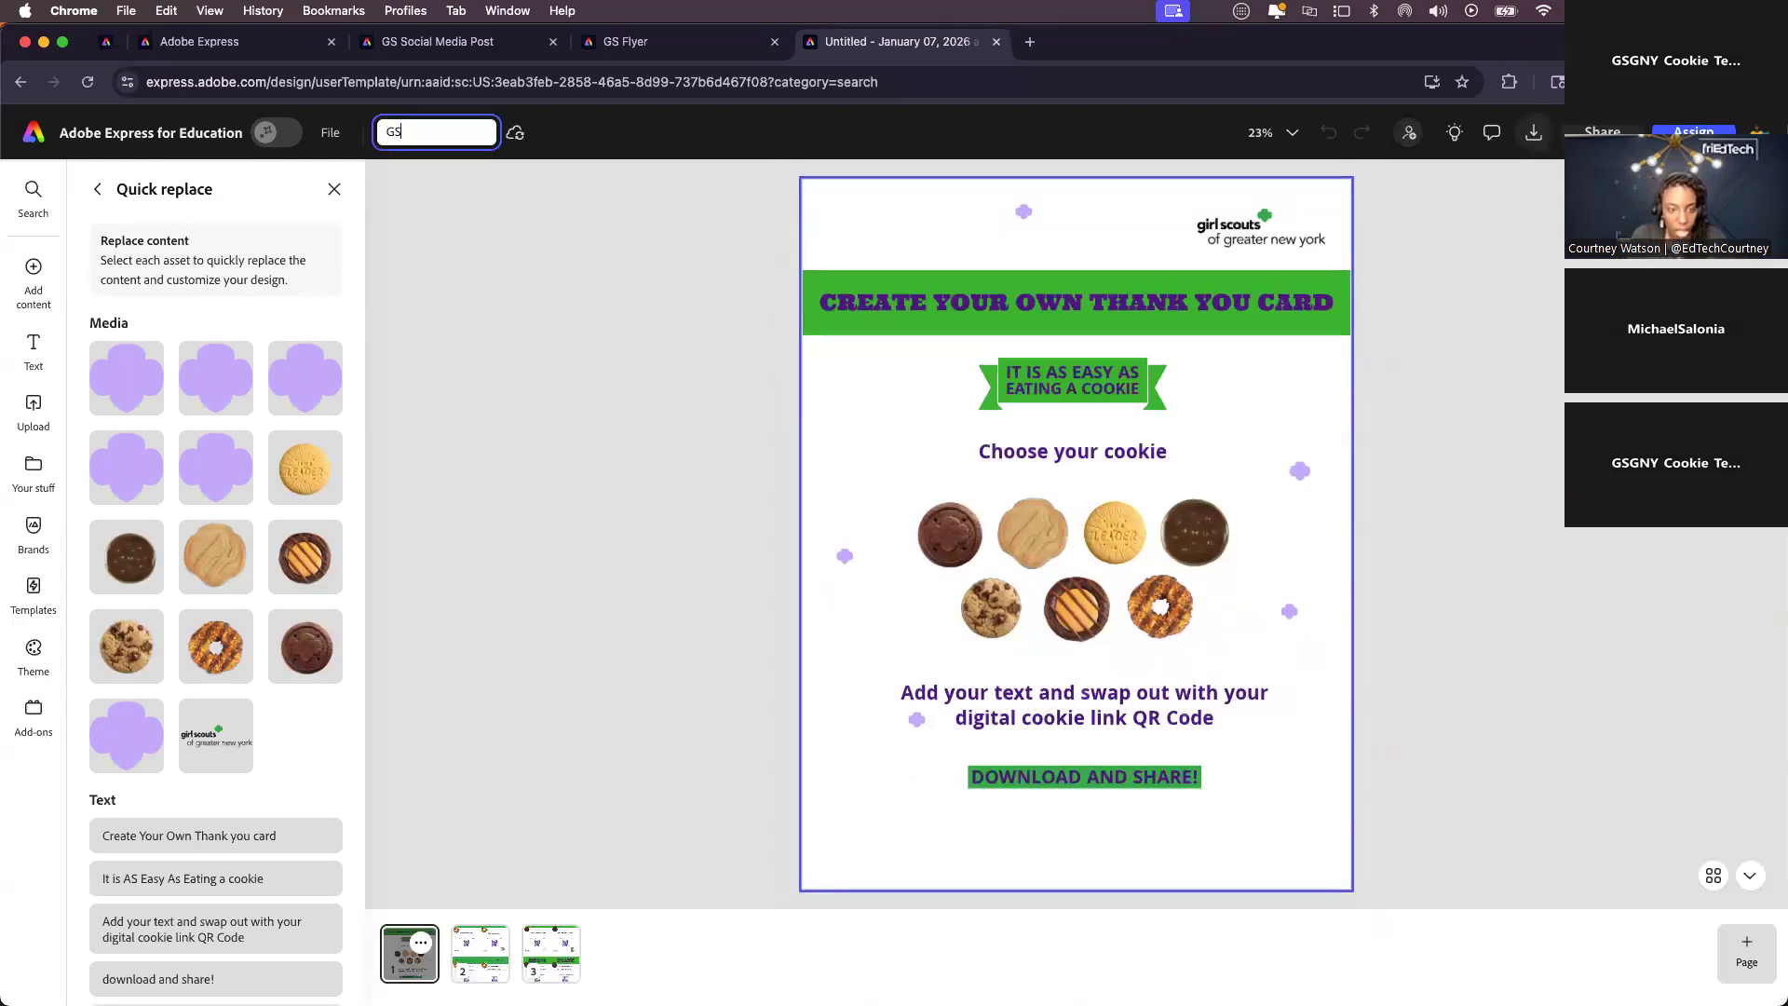
type("Thank you Card")
key("Return")
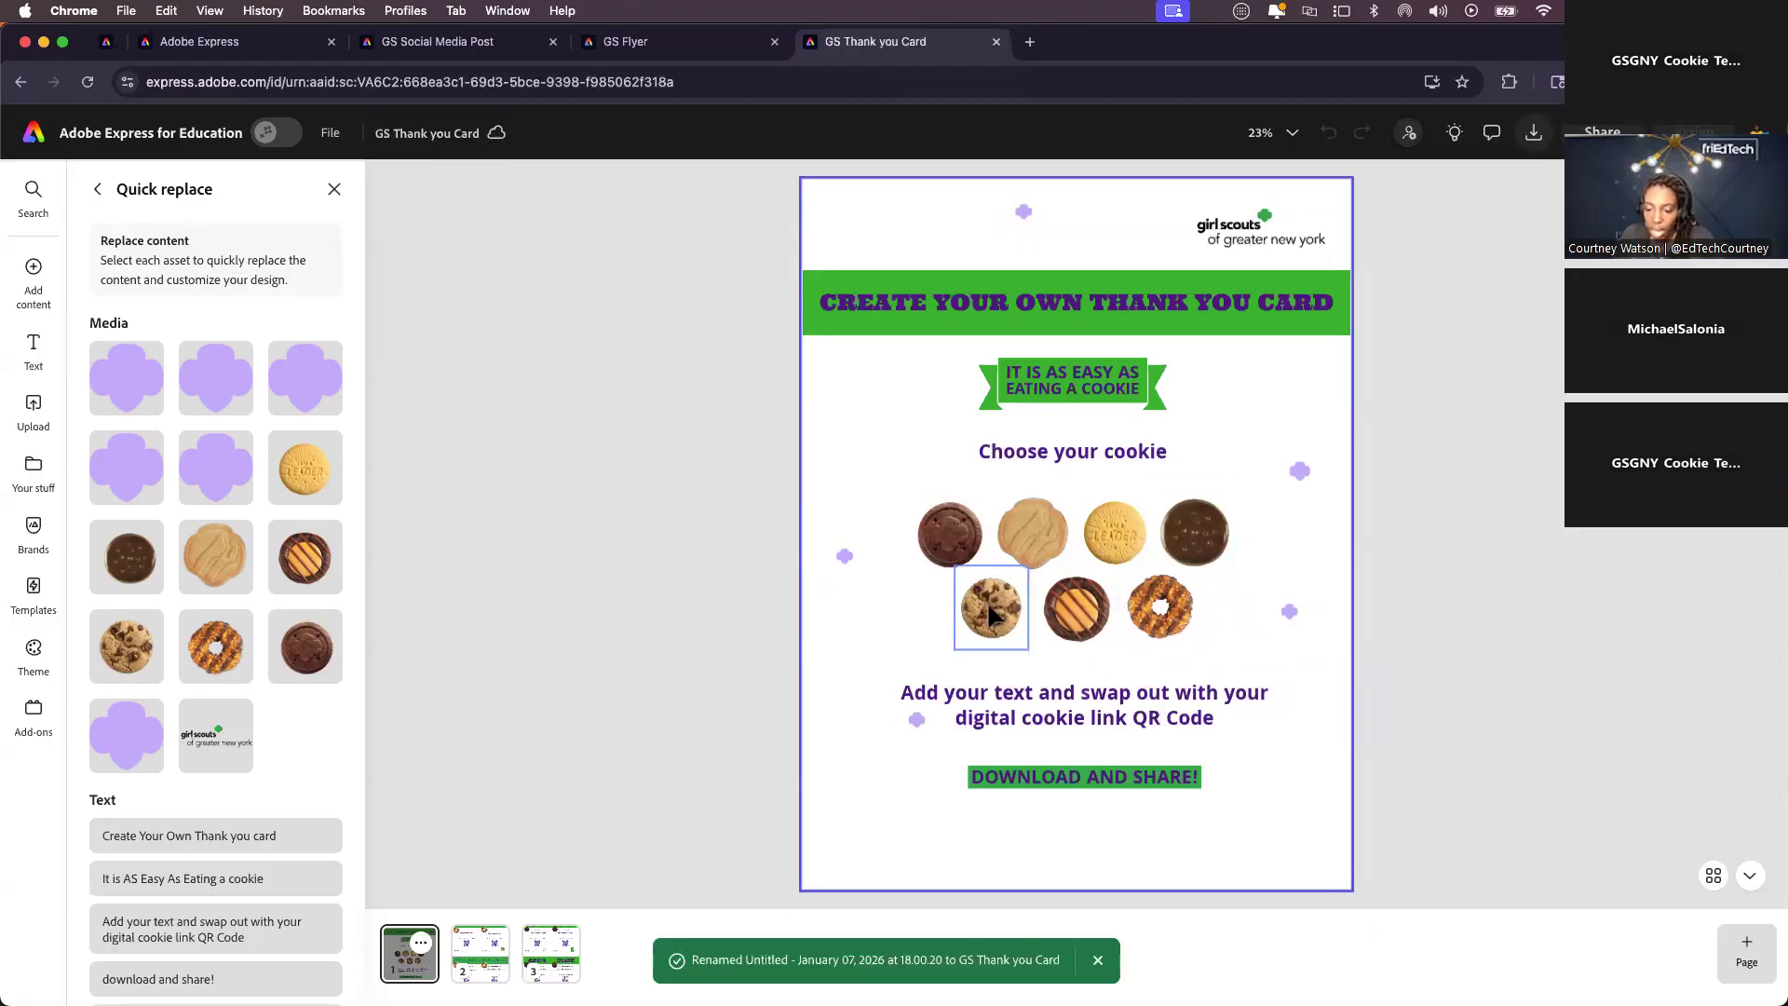
- Paste the copied page with the digital cookie platform screenshot and QR code after page 3
scroll(1061, 614, "down", 2)
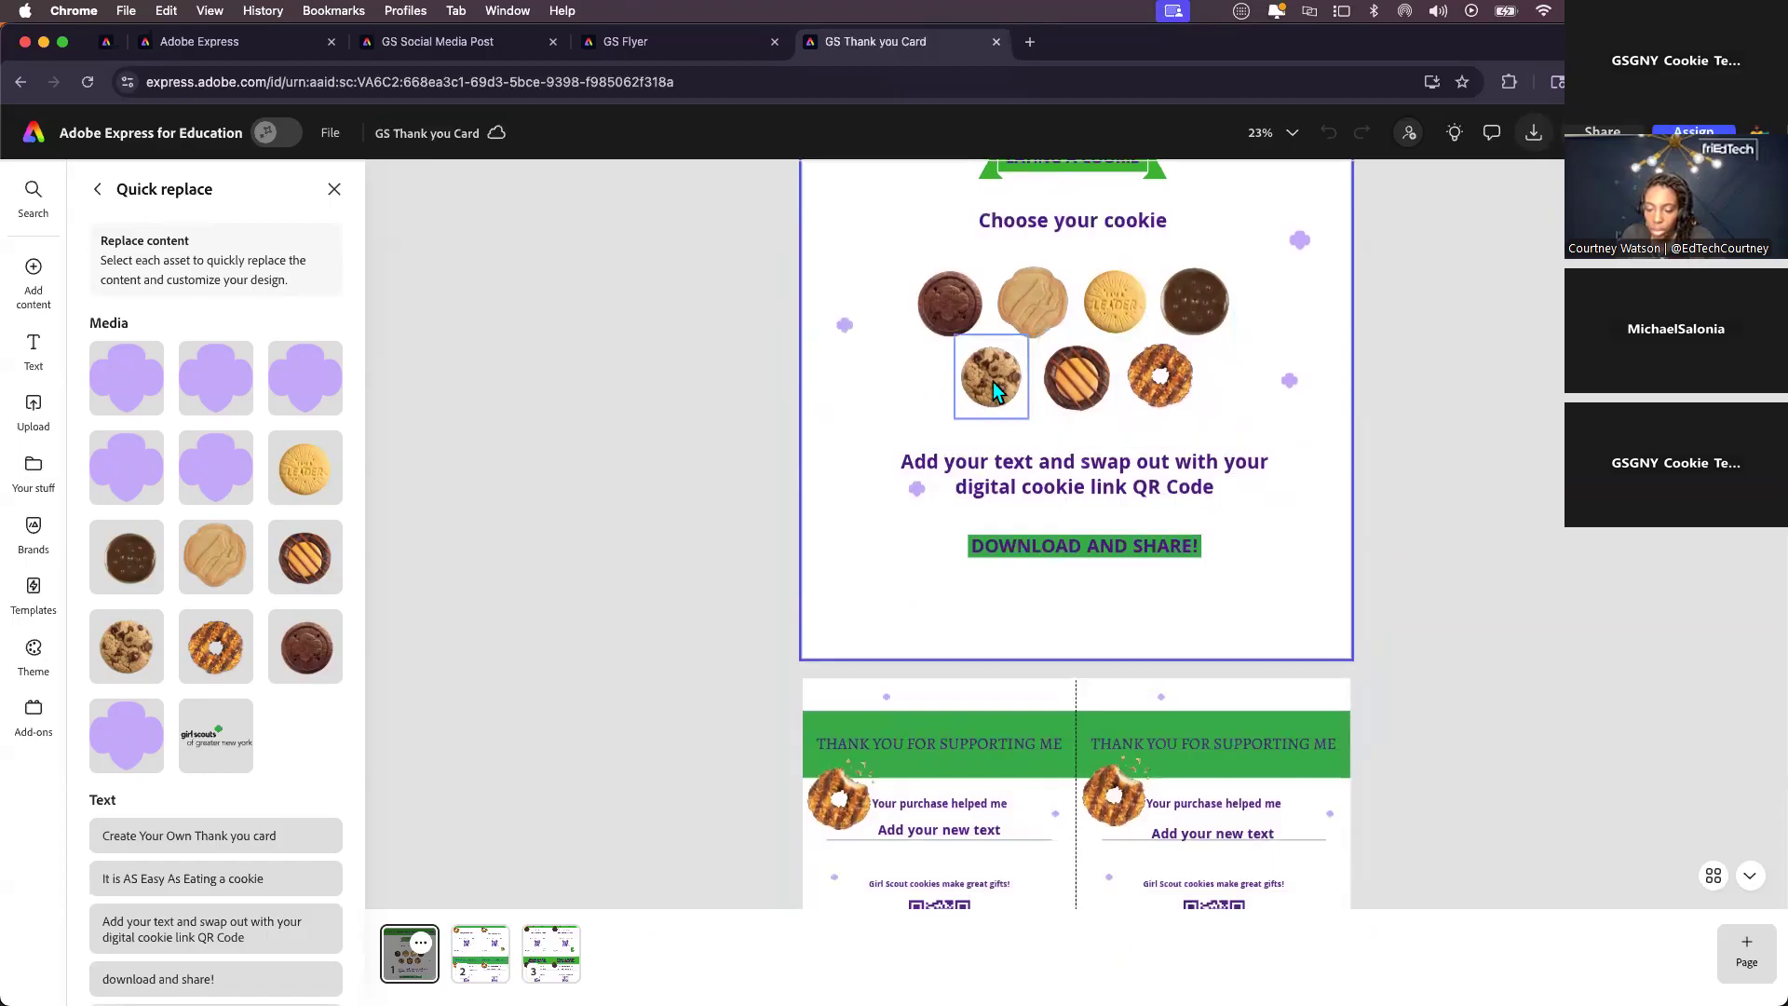
scroll(989, 382, "down", 2)
scroll(988, 516, "down", 3)
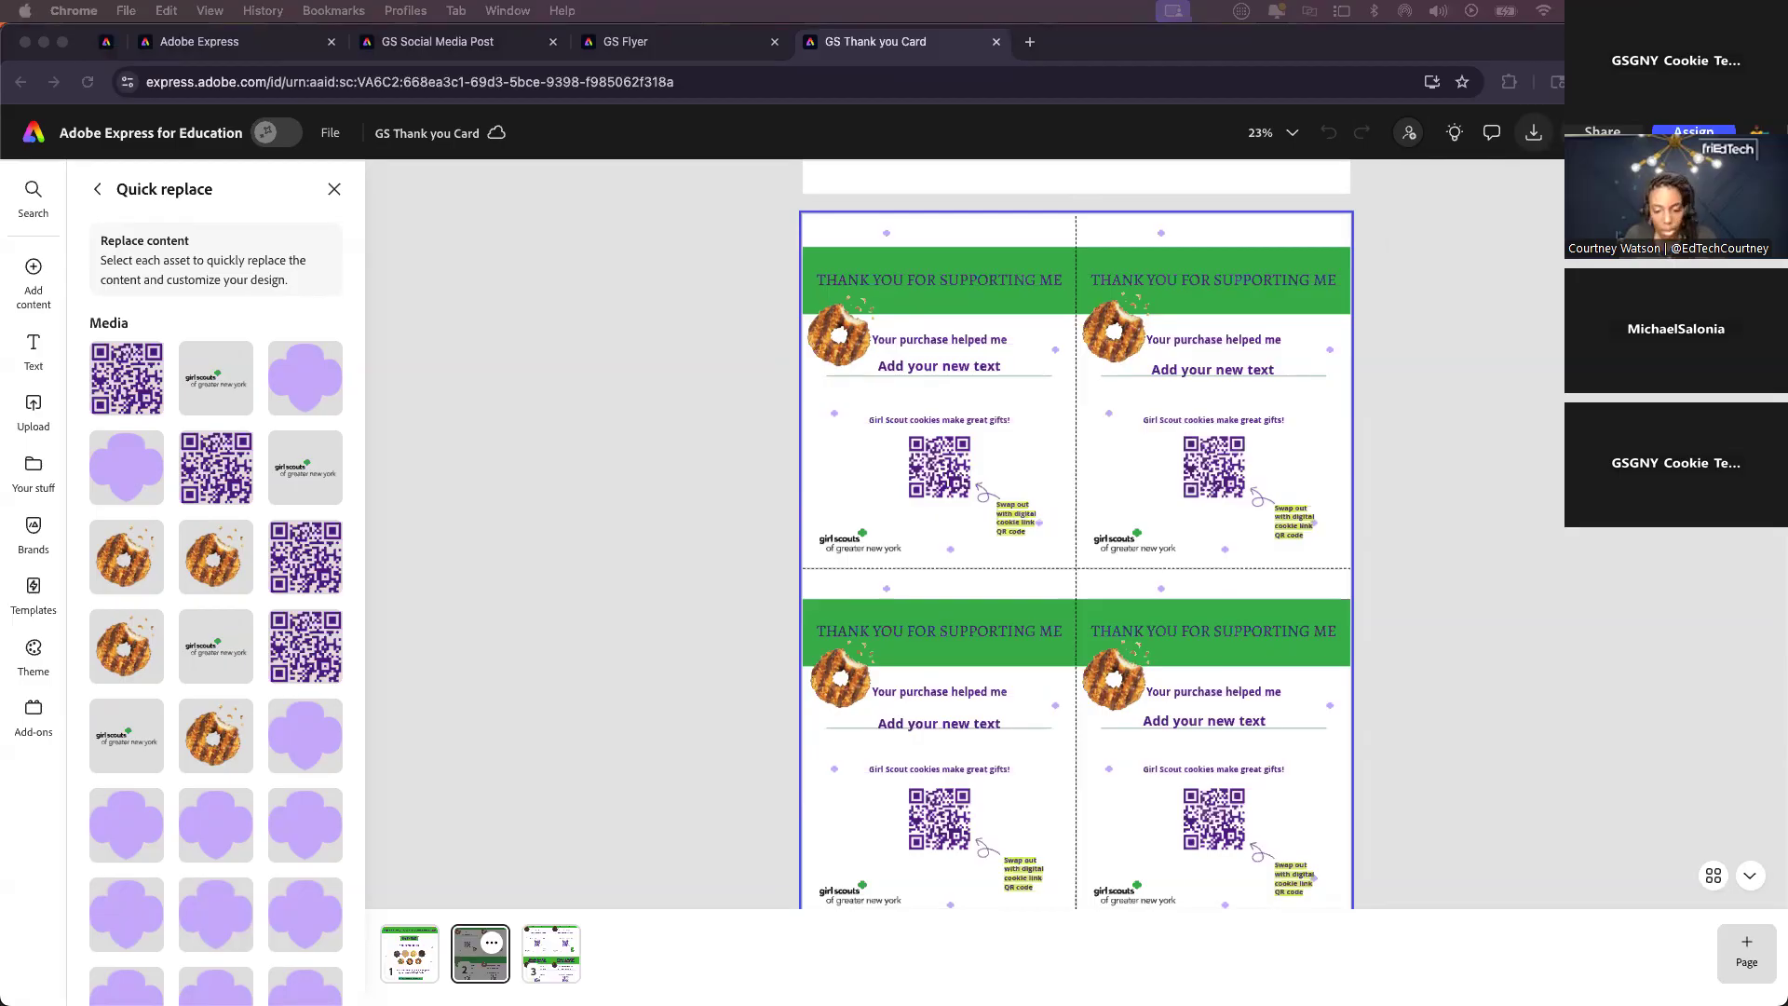
left_click(552, 953)
key("super+v")
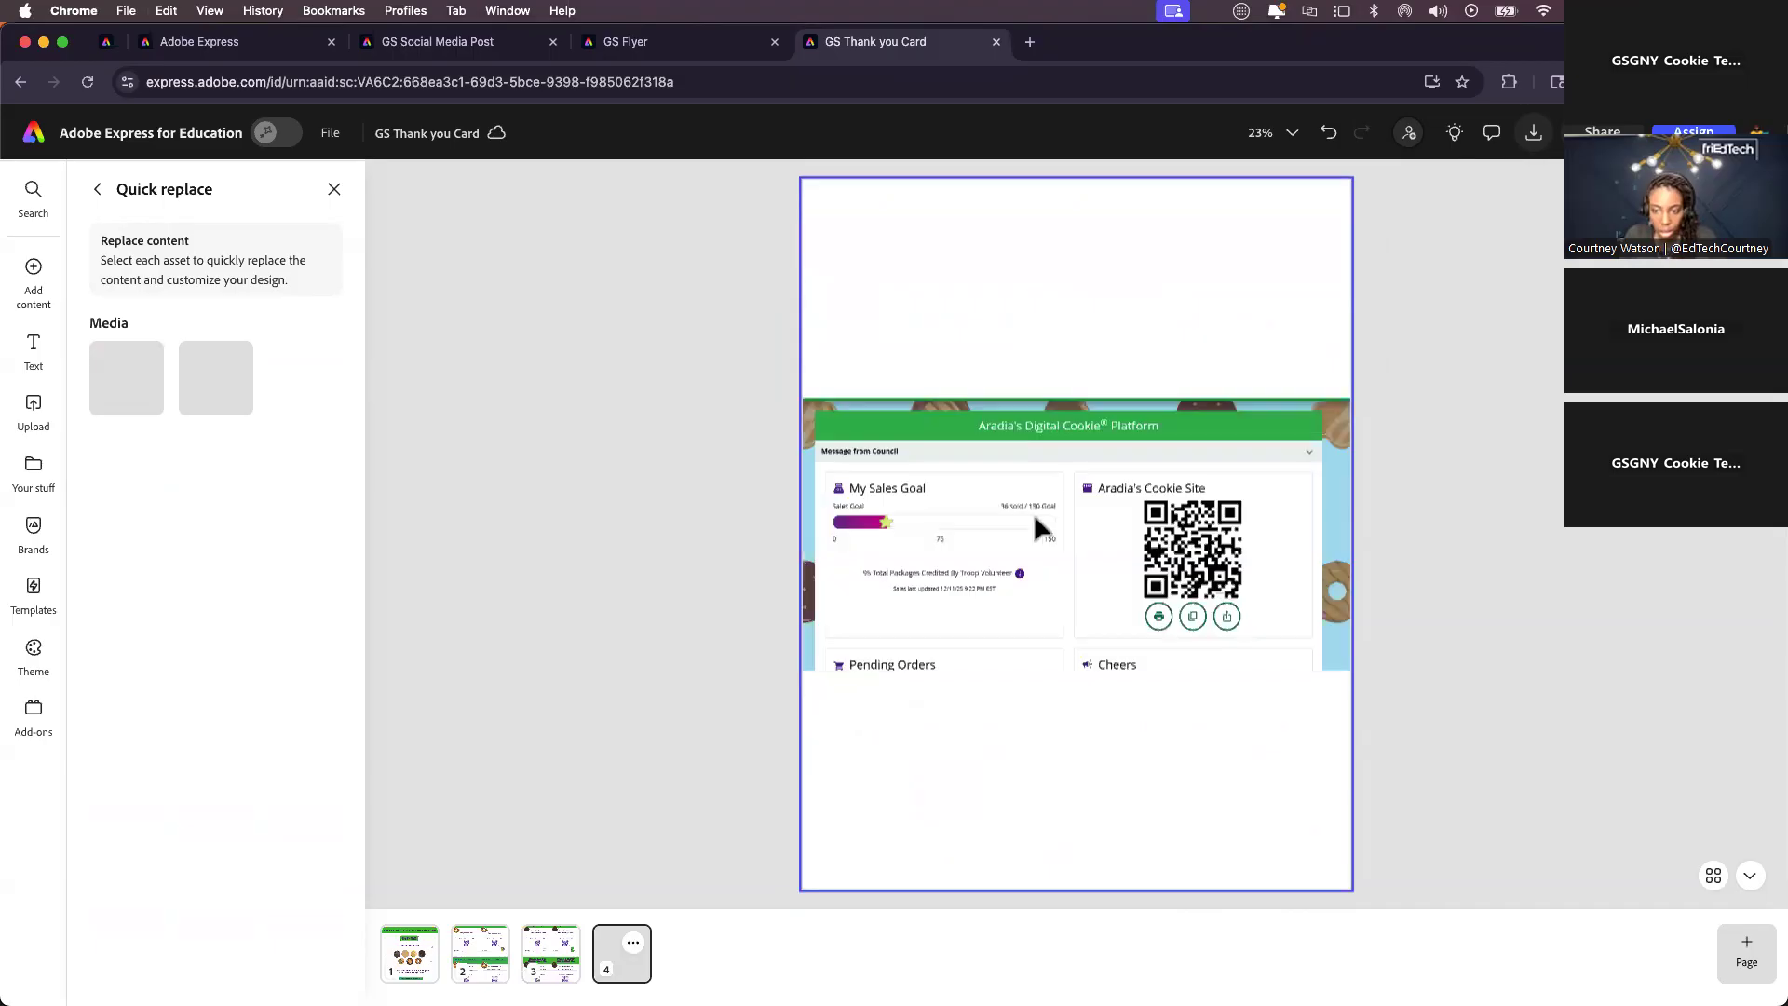
- Copy the black QR code from the screenshot on page 4 and go to card page 2
left_click(1207, 567)
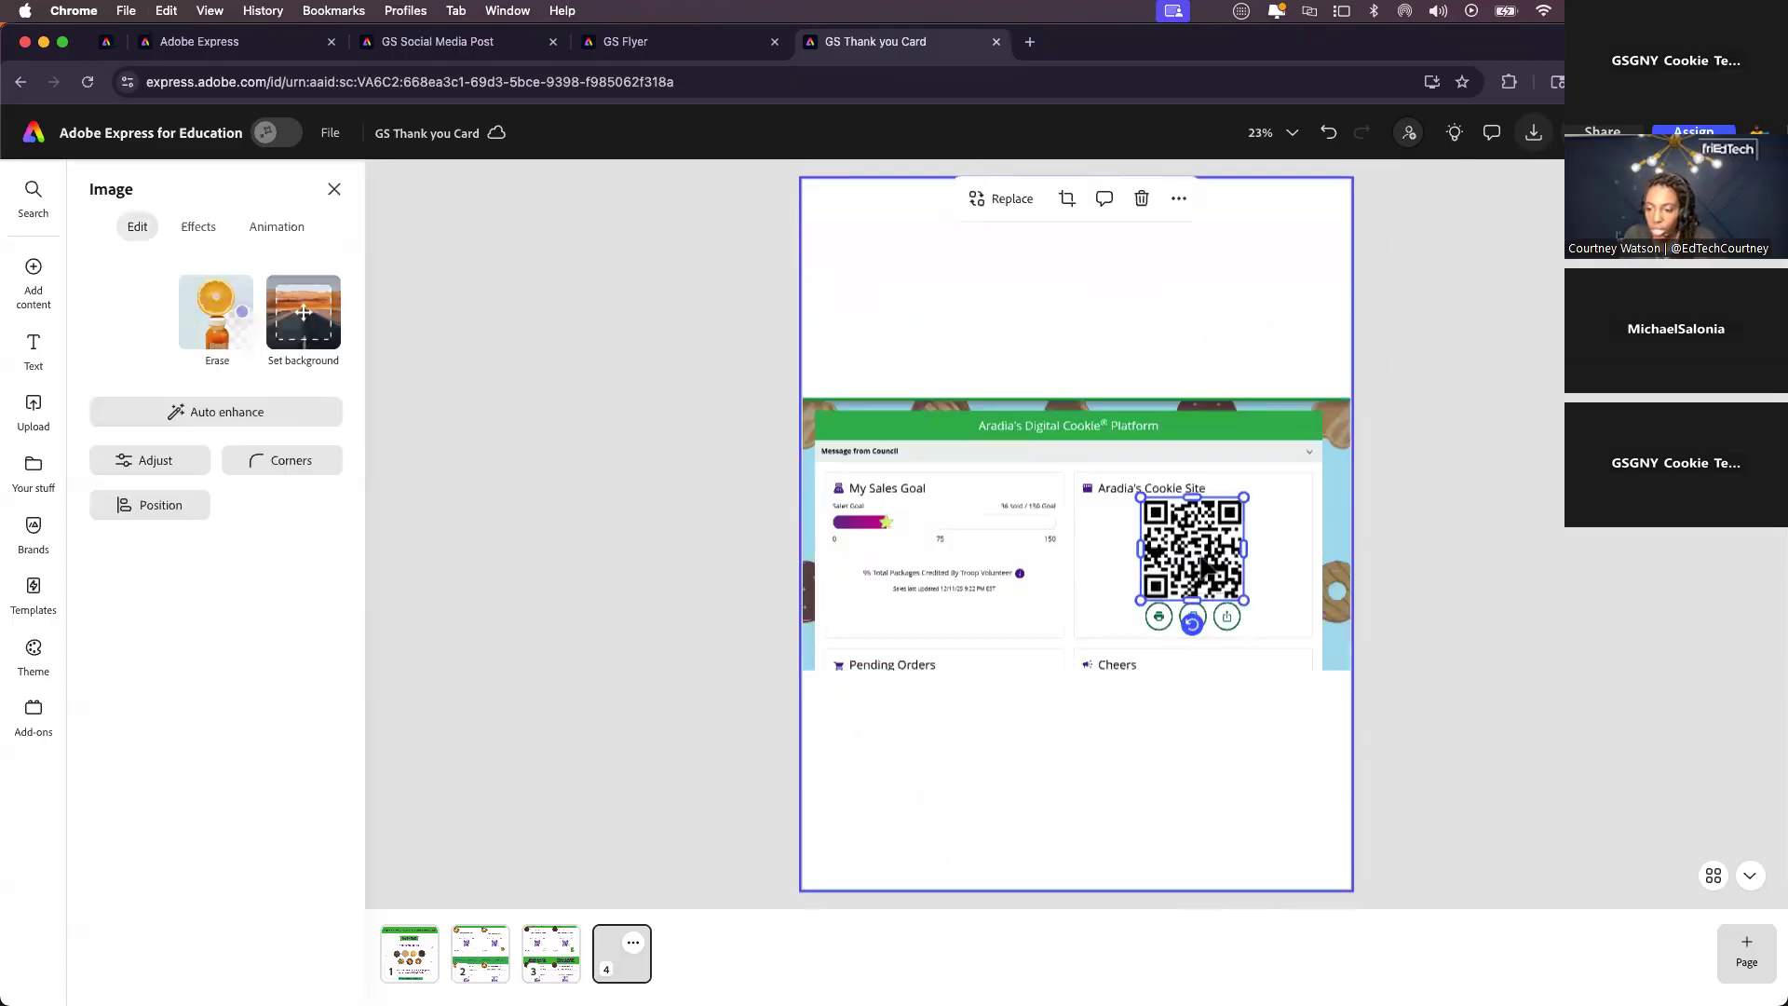
right_click(1211, 561)
left_click(1047, 358)
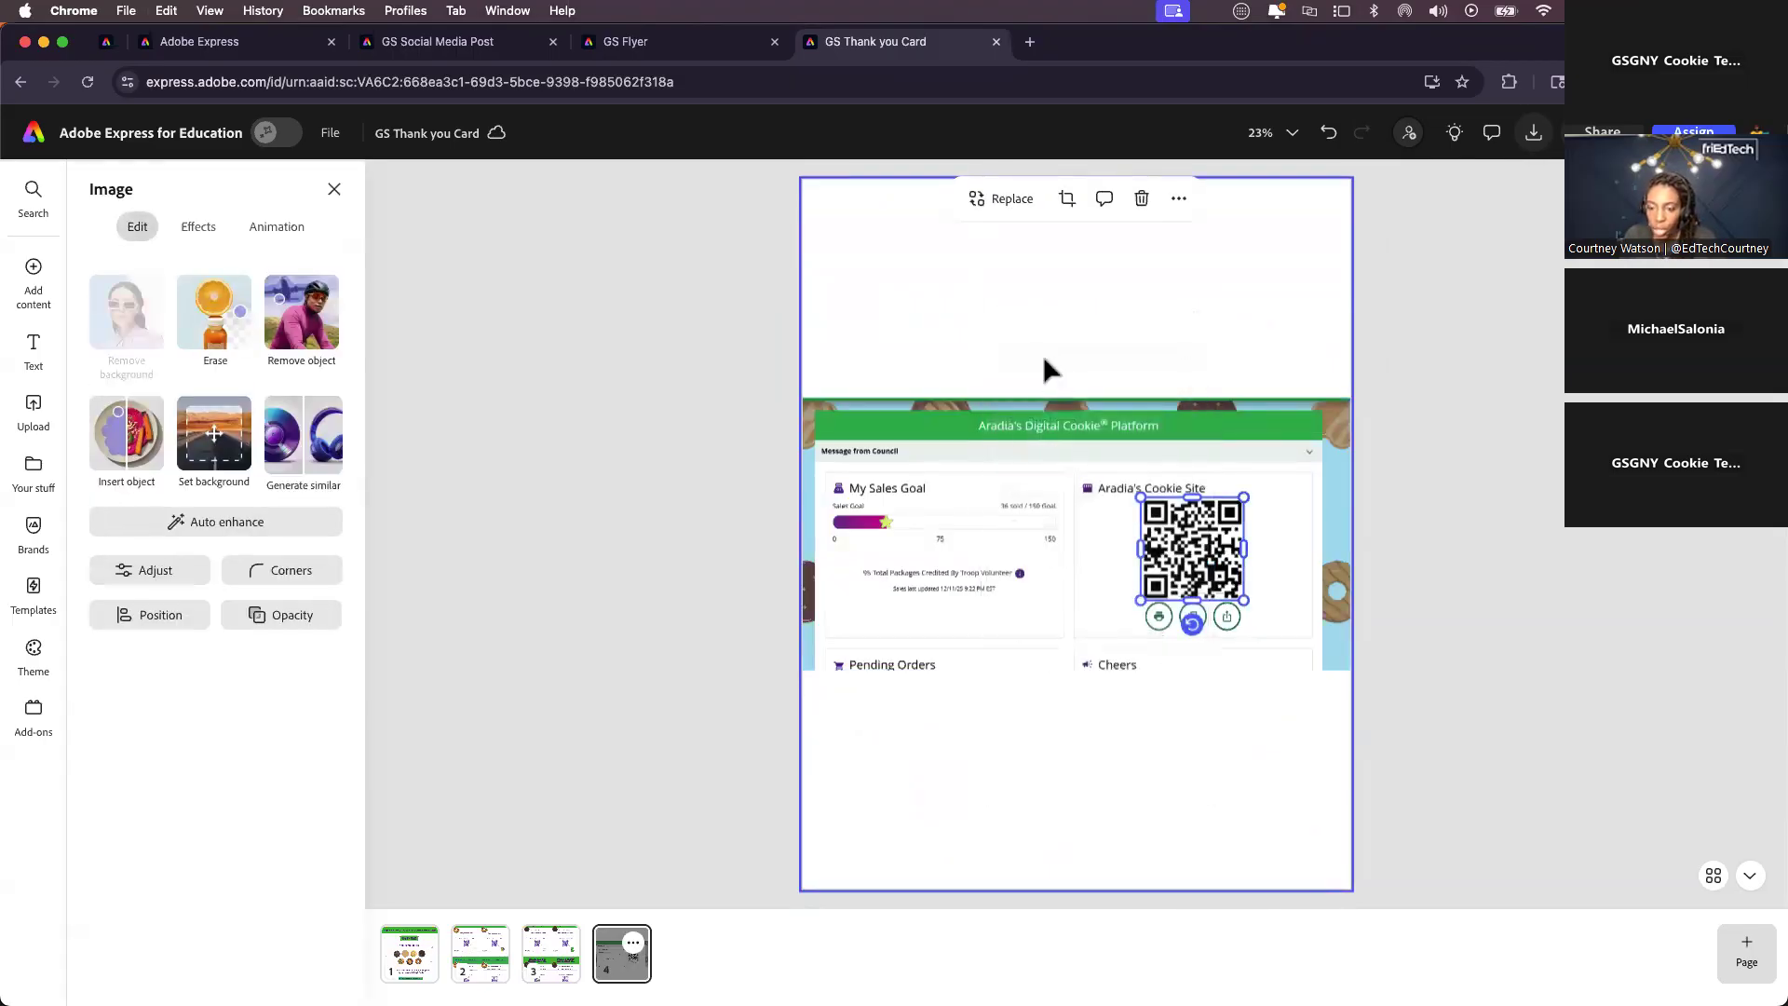
left_click(479, 952)
- Replace the purple placeholder QR code on the upper-left thank you card with the black one, scaled down under "Girl Scout cookies make great gifts!"
left_click(937, 438)
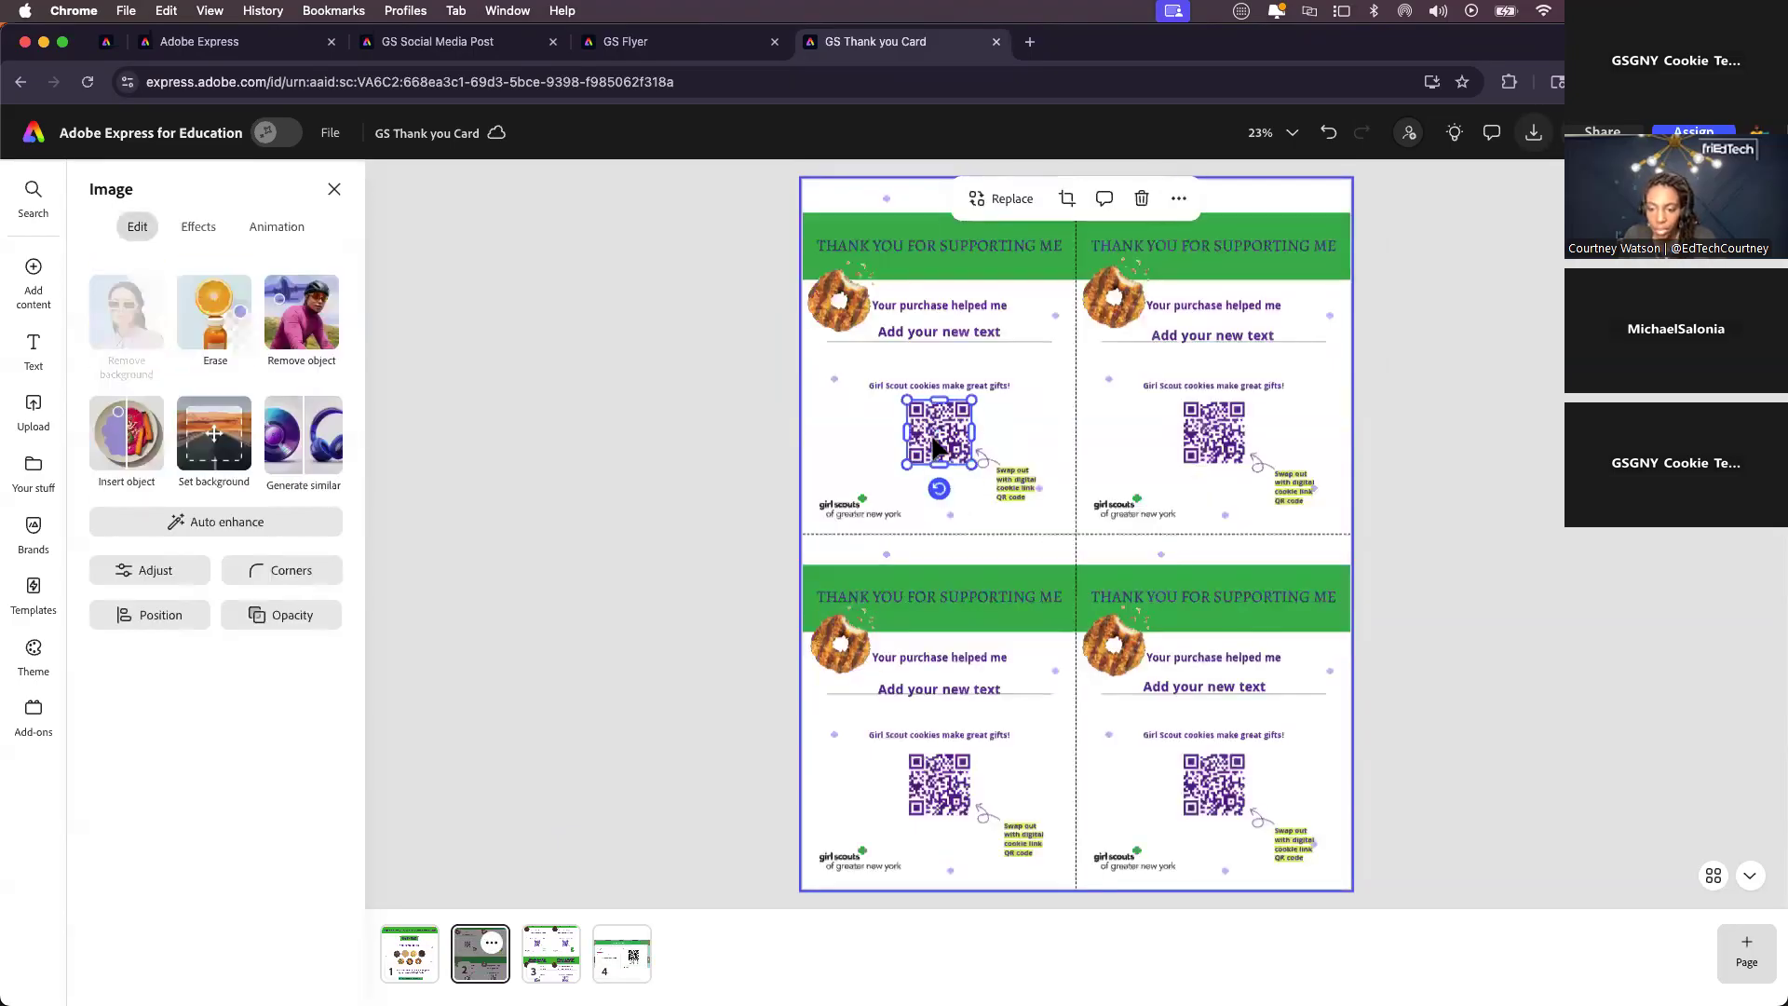
key("Delete")
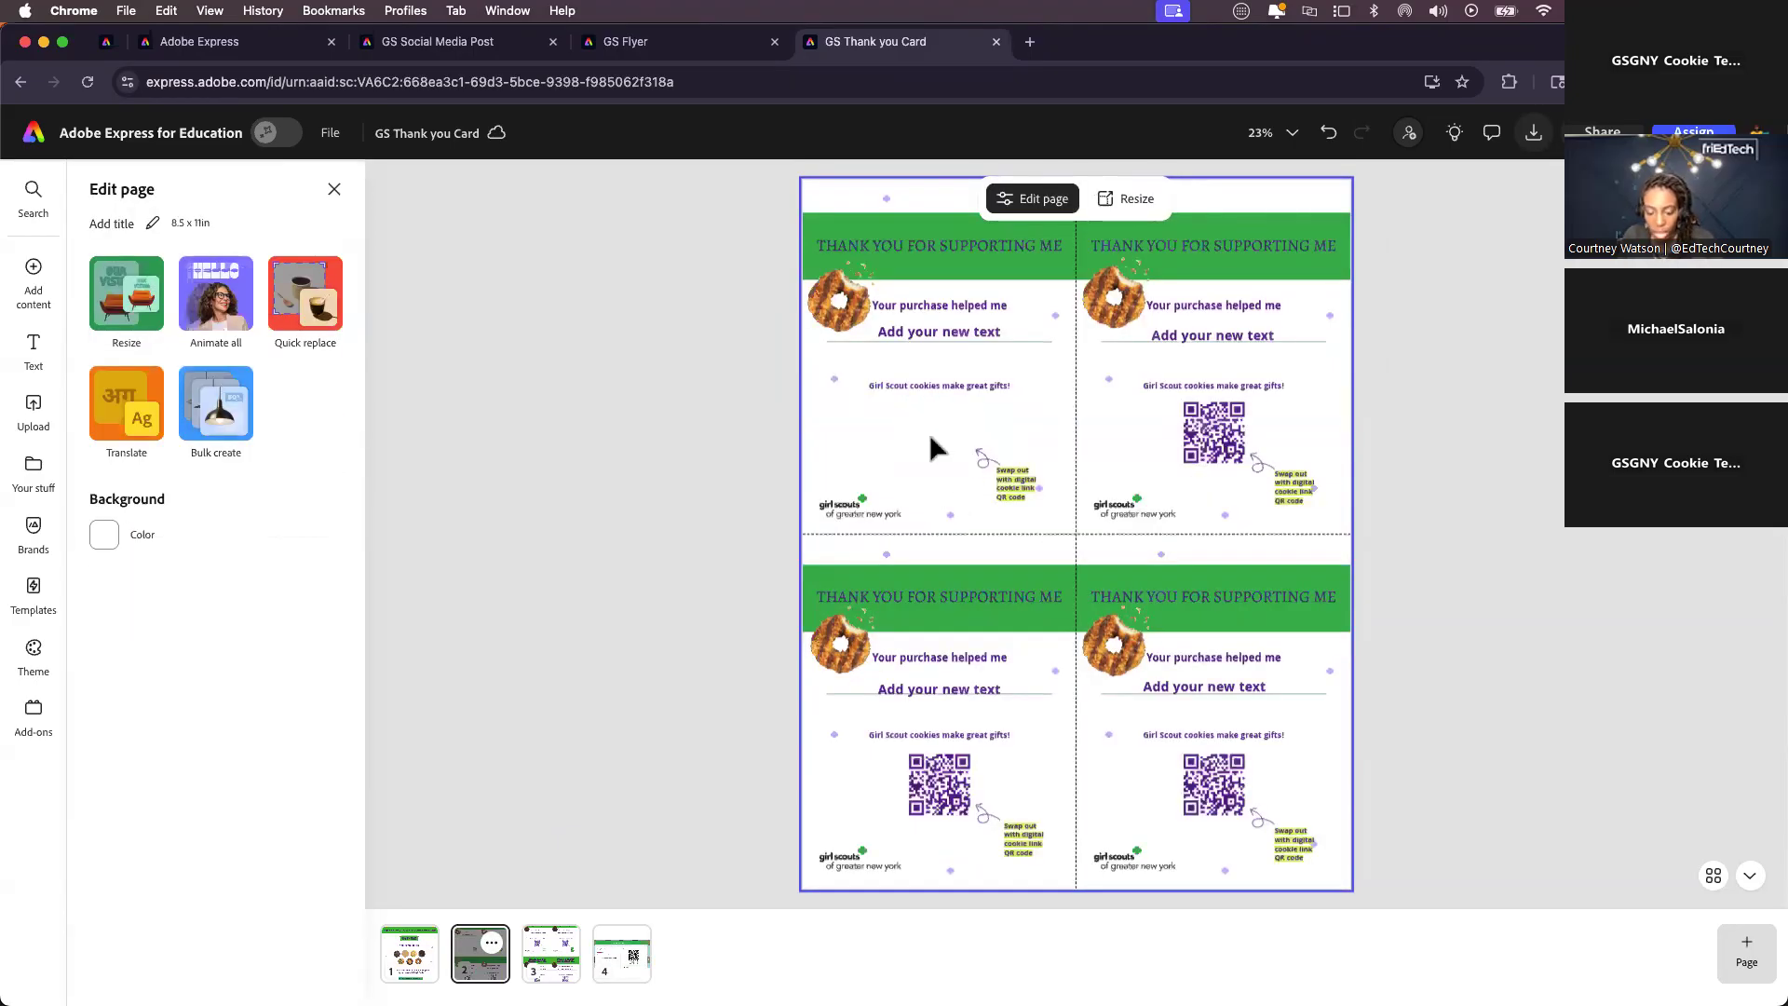
key("cmd+v")
left_click_drag(1176, 548, 918, 438)
left_click_drag(993, 511, 941, 457)
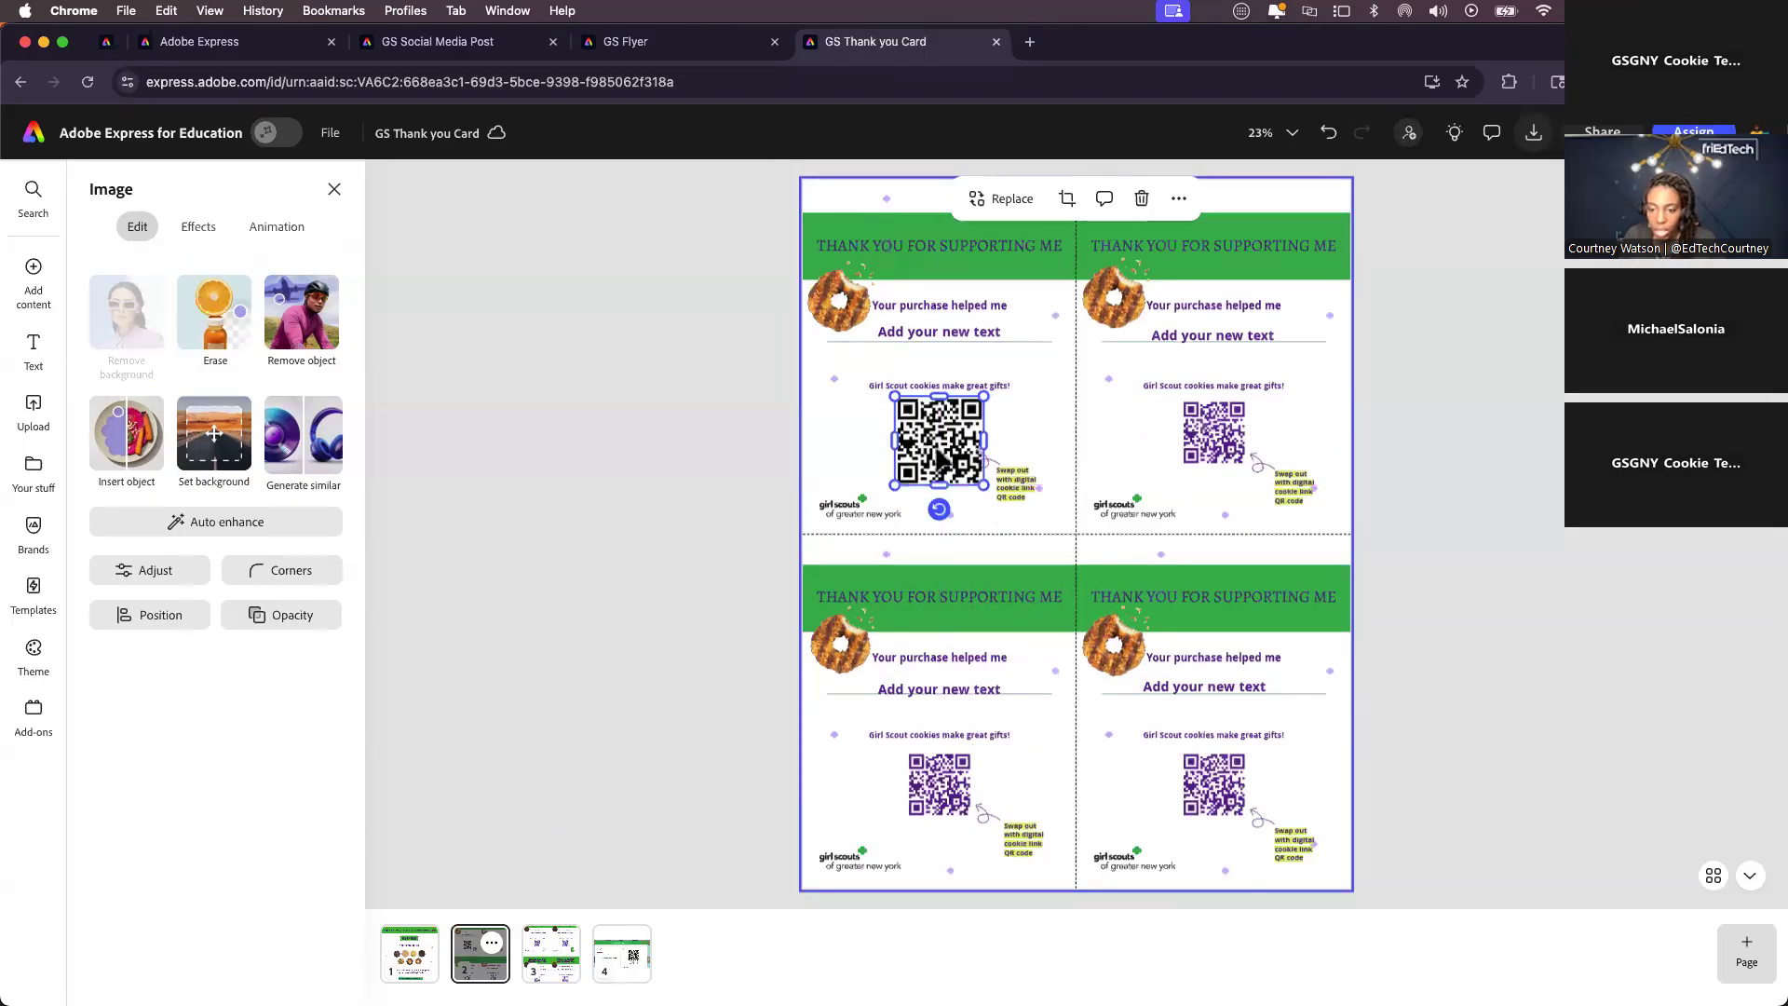
- Delete the curly arrow and the "Swap out with digital cookie link QR code" note from the upper-left card
scroll(1006, 473, "up", 1)
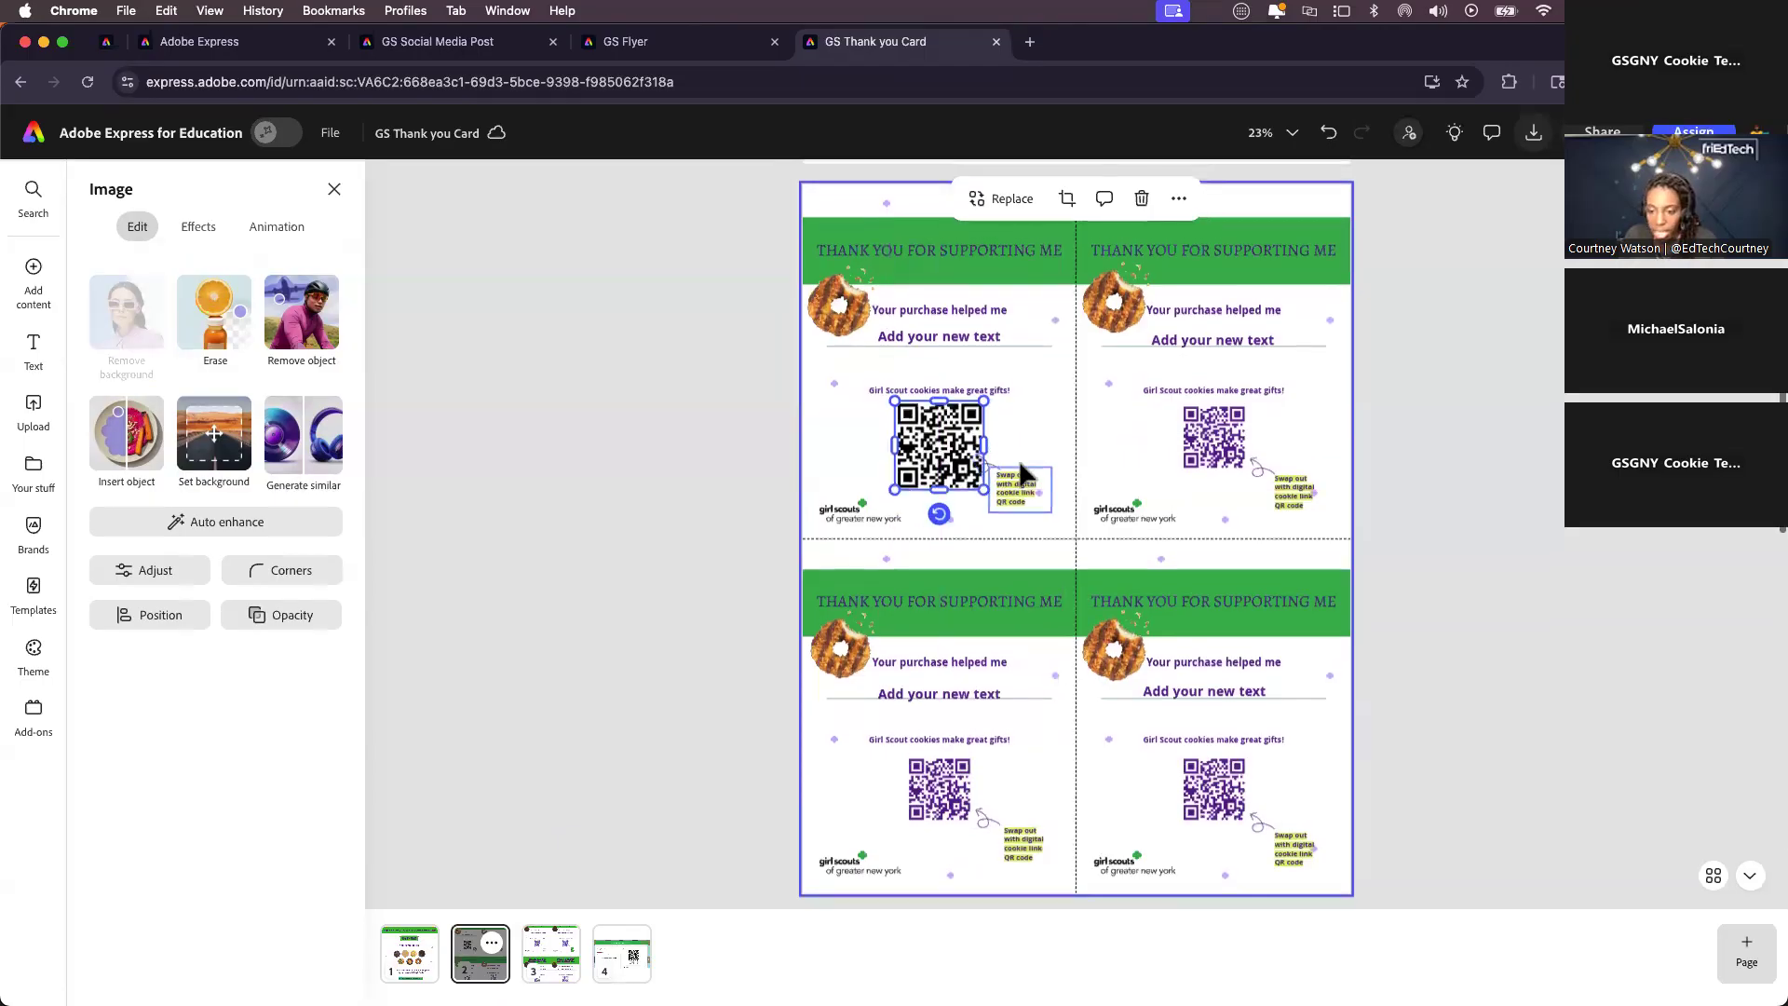
scroll(1022, 475, "up", 5)
left_click(911, 461)
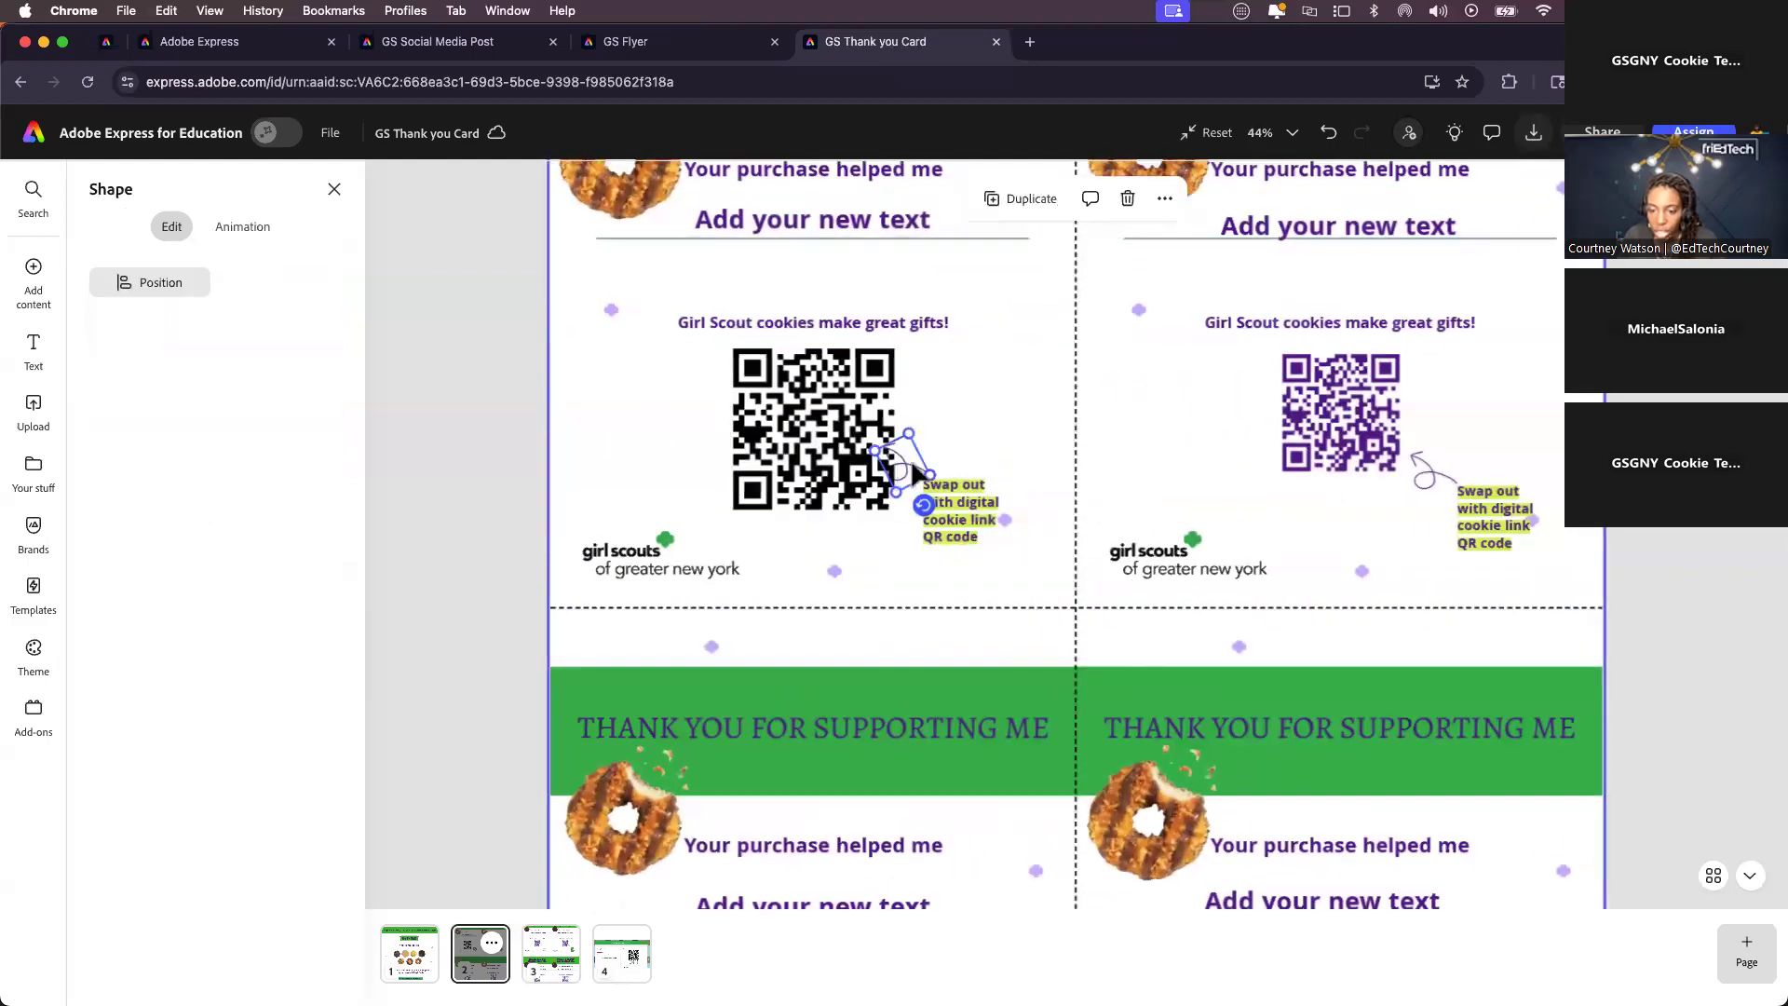
key("Delete")
left_click(964, 522)
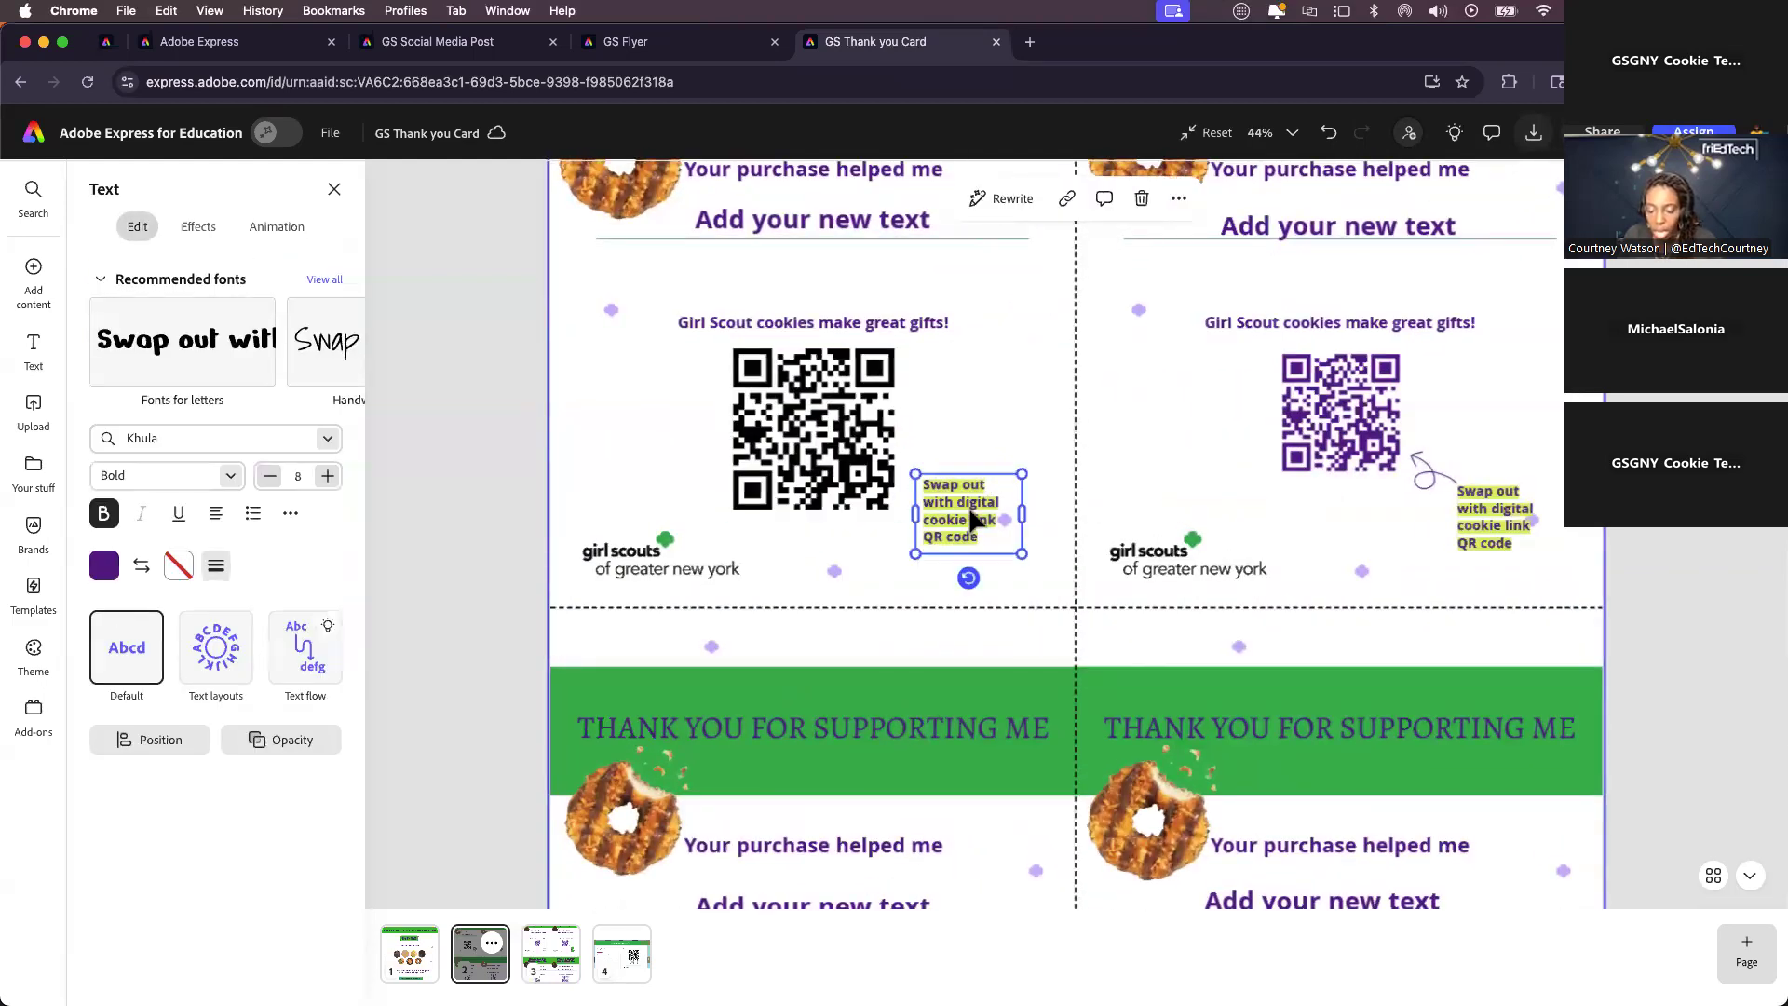
key("Delete")
- Shrink the black QR code slightly and center it beneath the gift line on the upper-left card
left_click(813, 454)
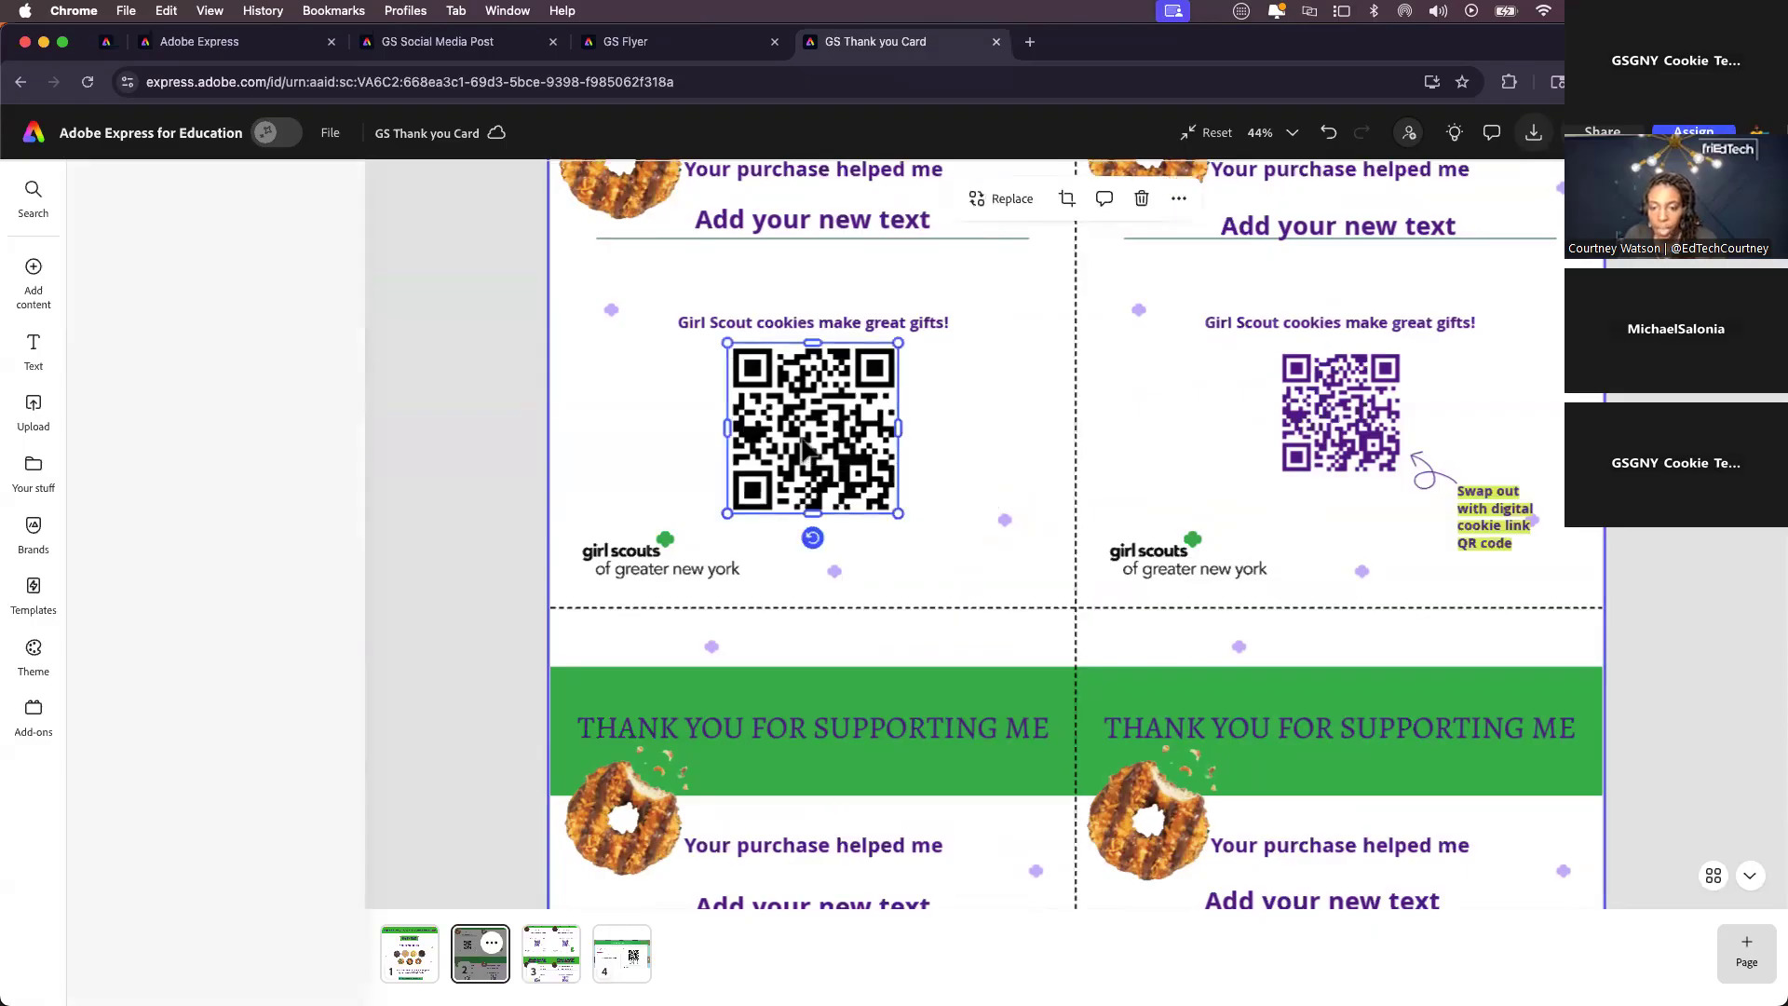
left_click_drag(897, 512, 870, 484)
left_click_drag(811, 427, 826, 422)
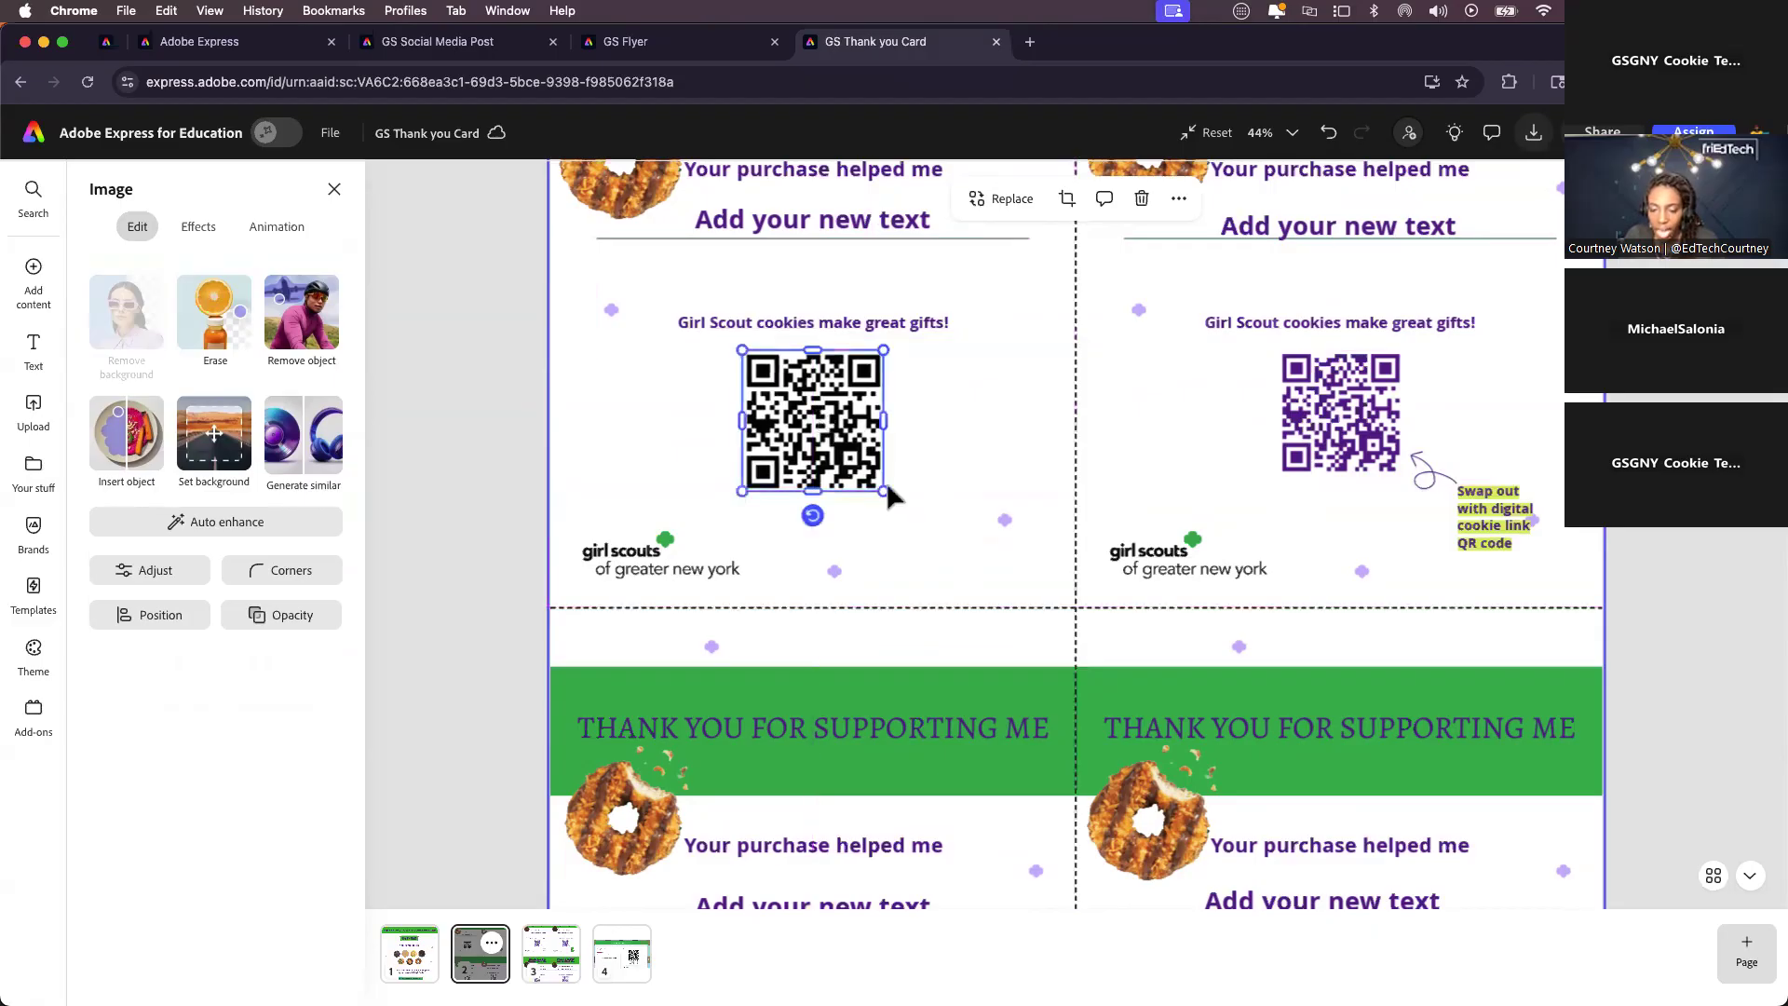
- Select the purple placeholder QR code on the upper-right thank you card
scroll(853, 467, "down", 1)
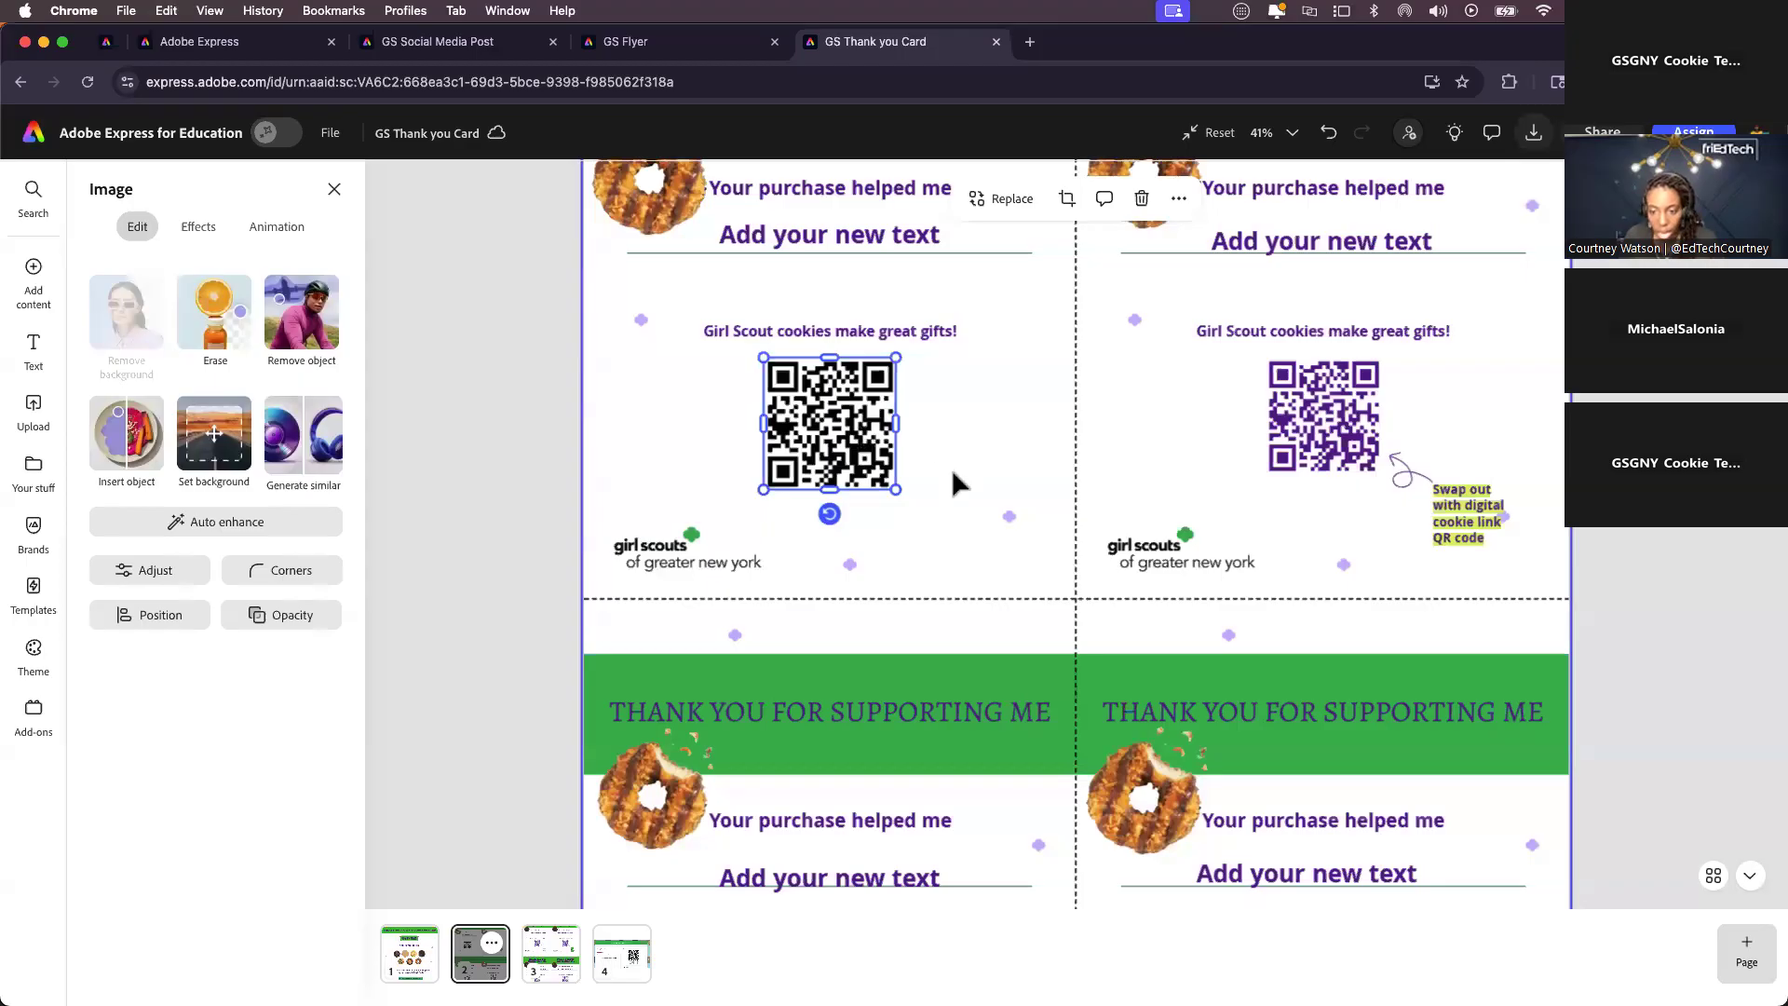
scroll(1286, 540, "down", 2)
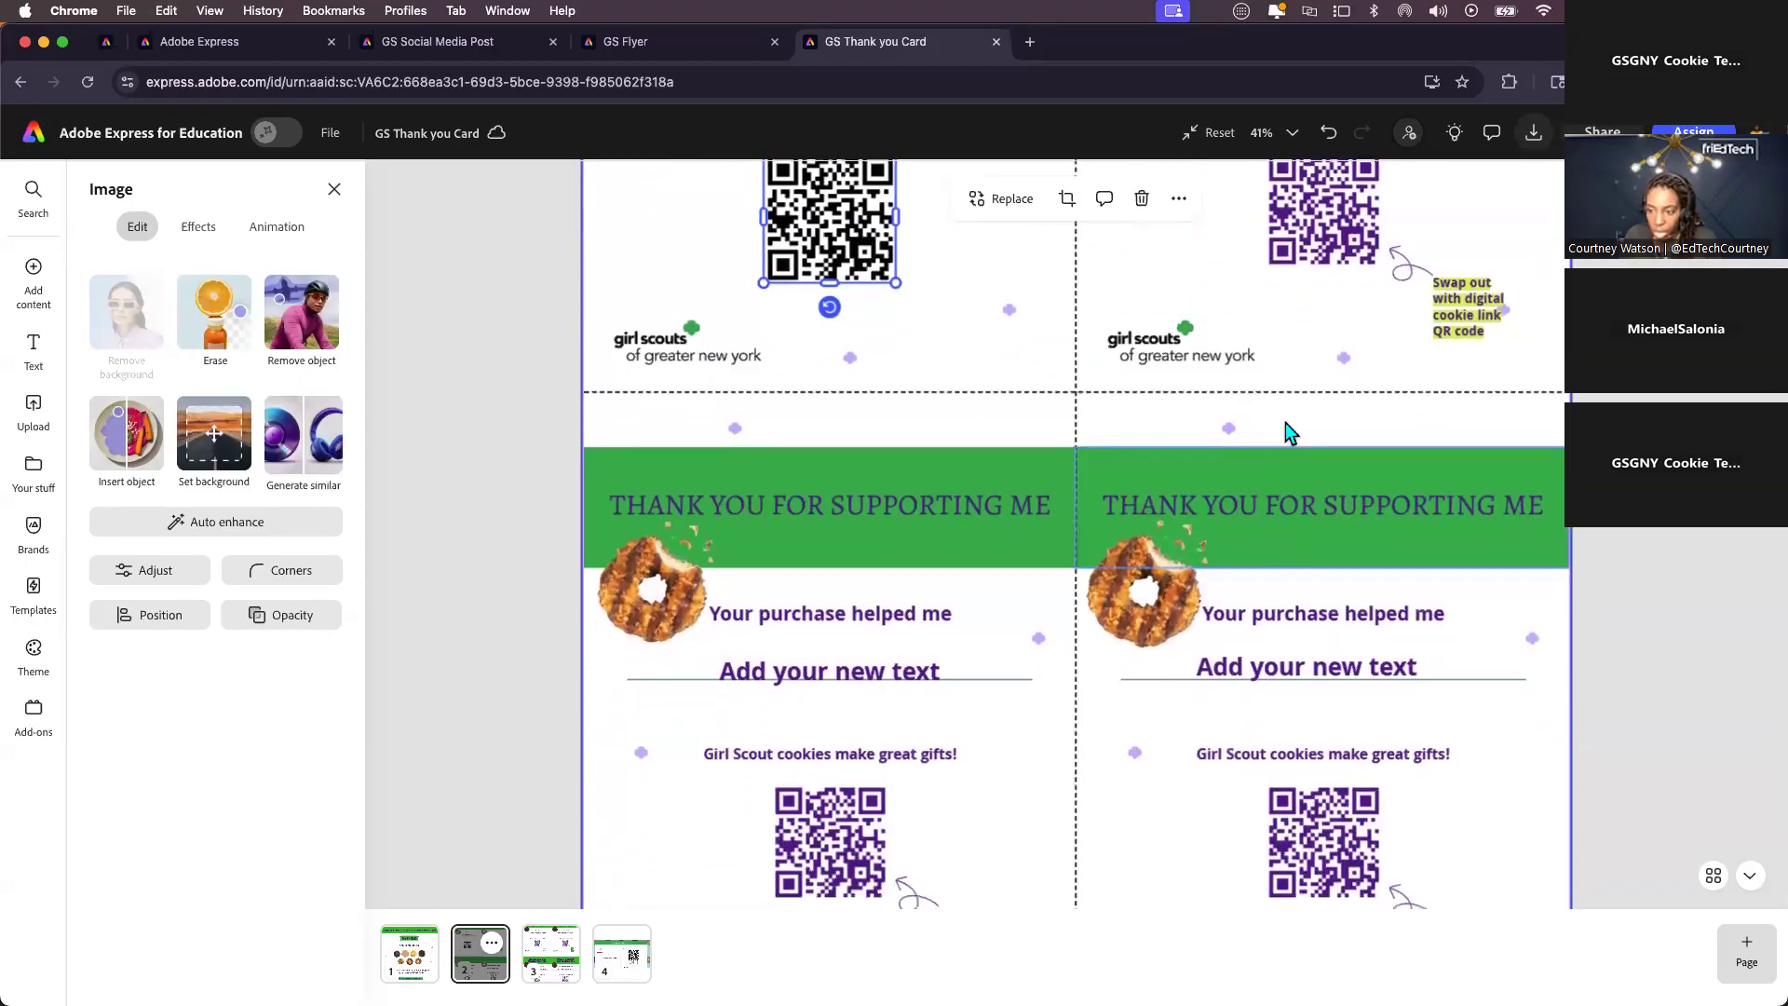
scroll(1305, 391, "up", 1)
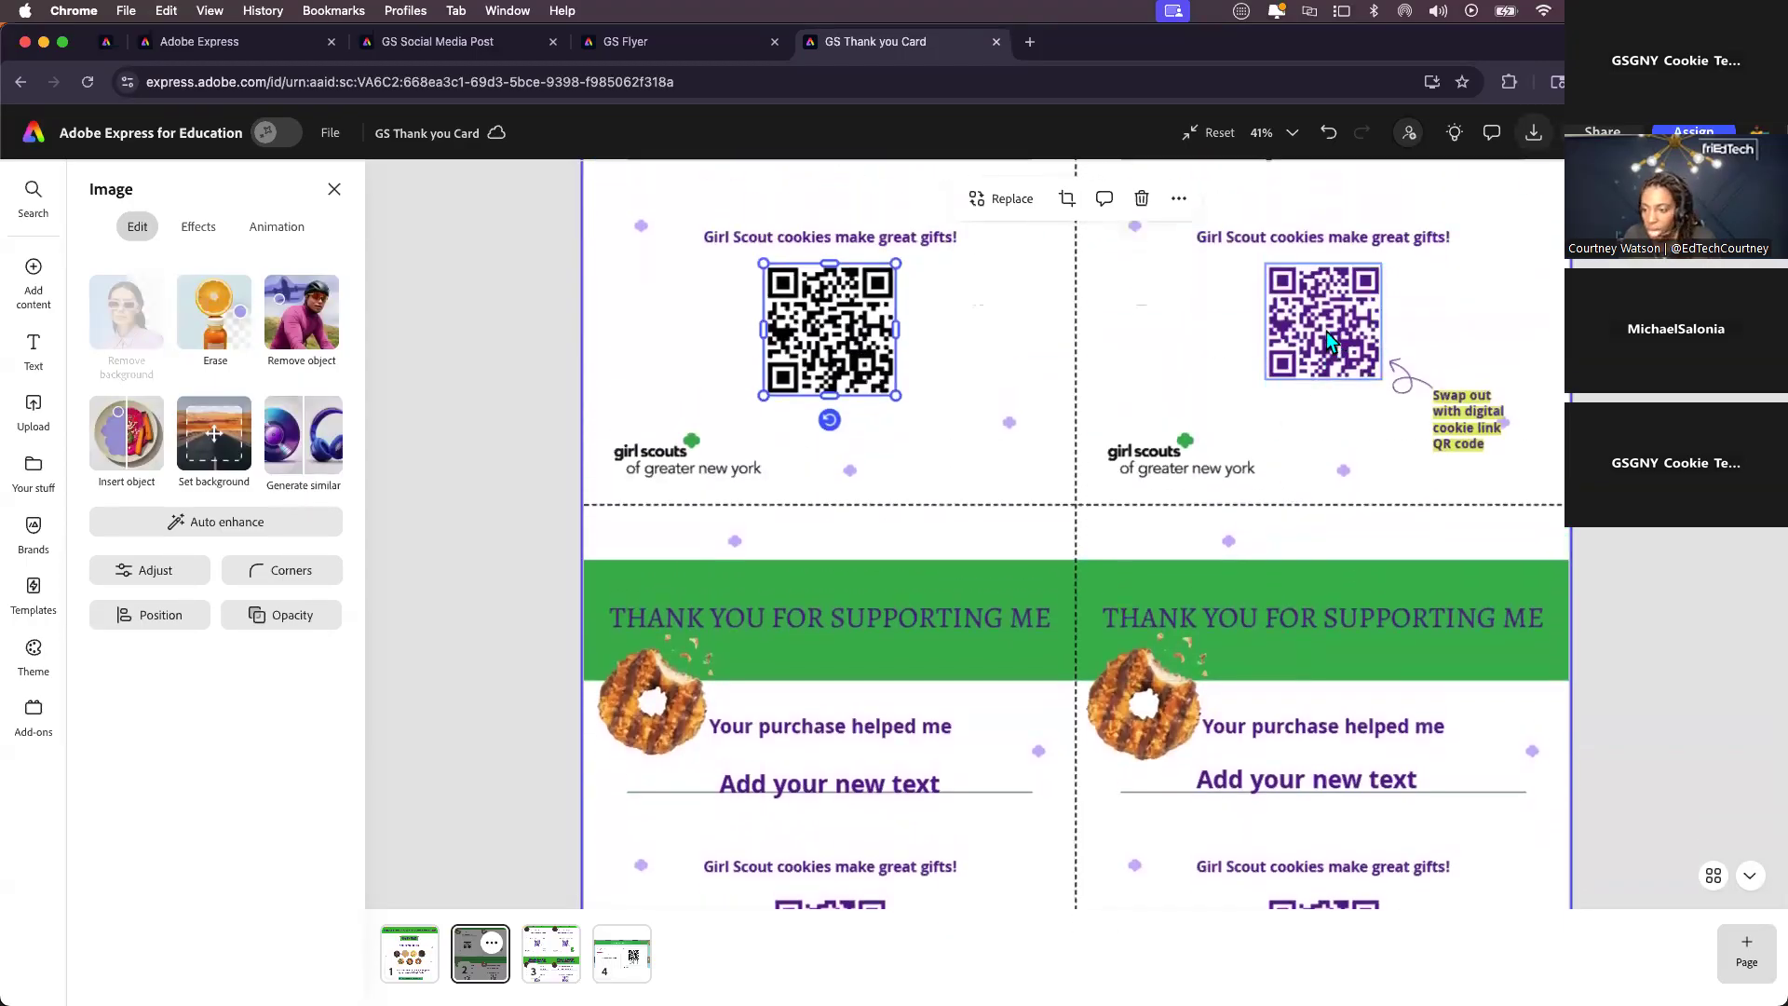
left_click(1327, 332)
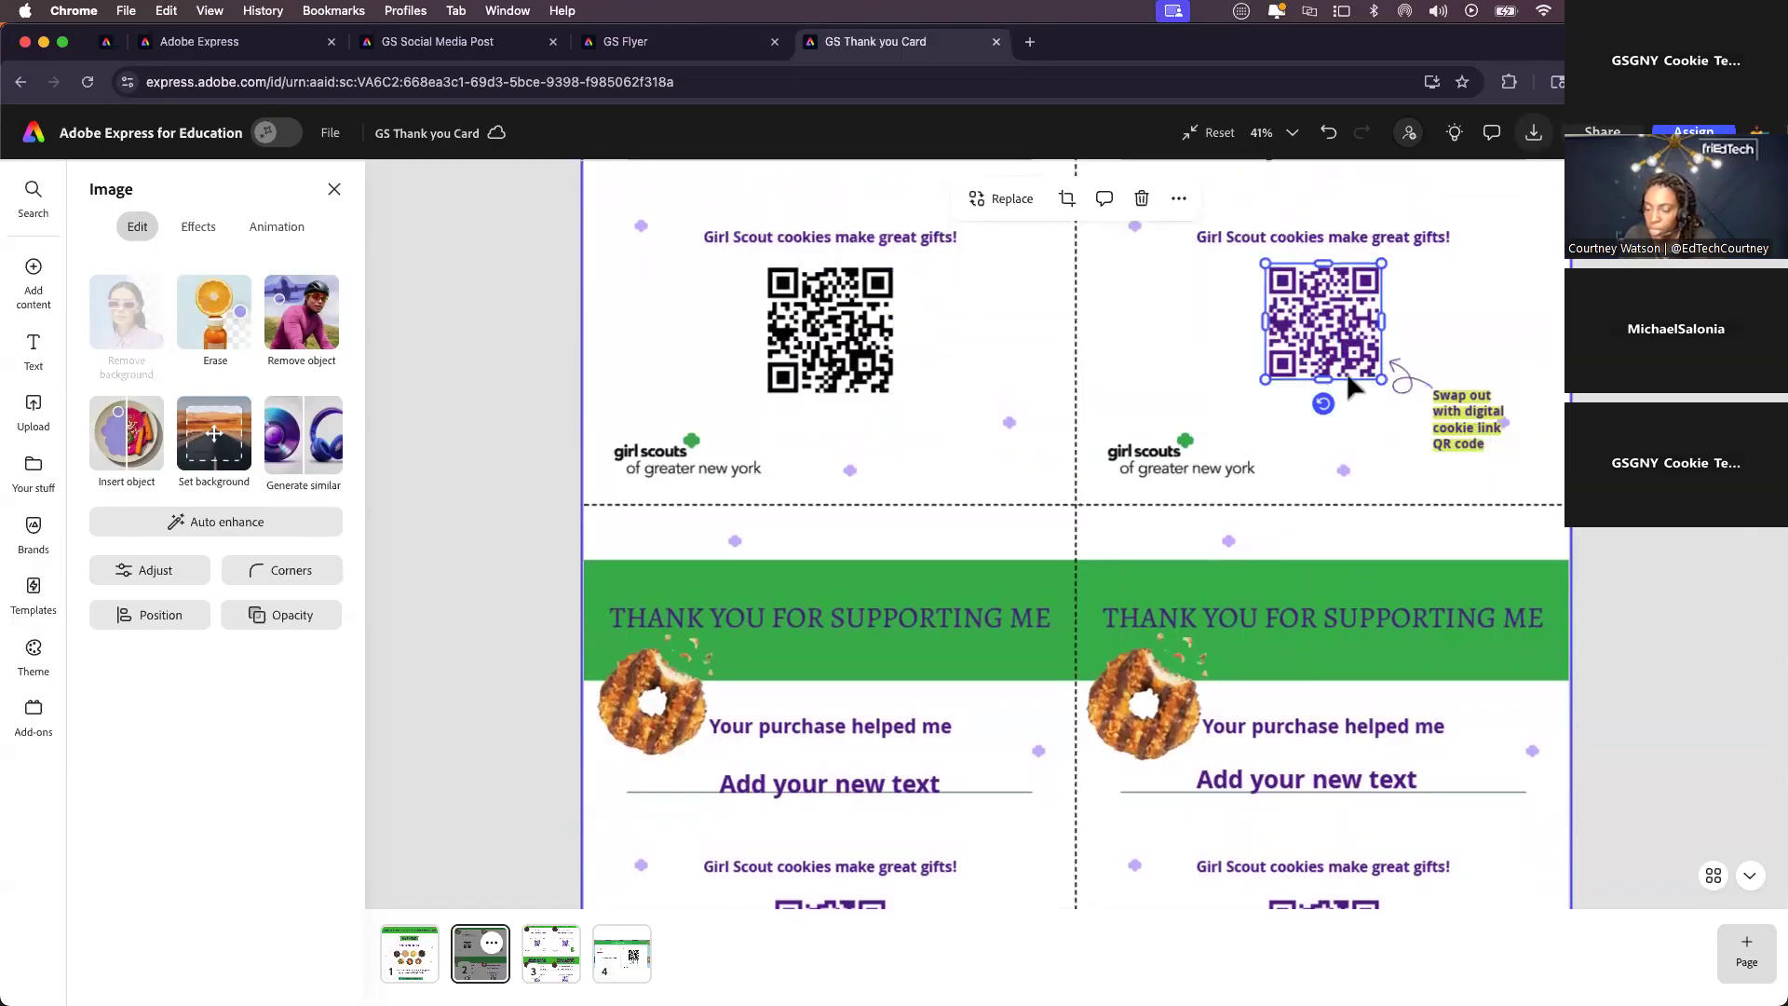